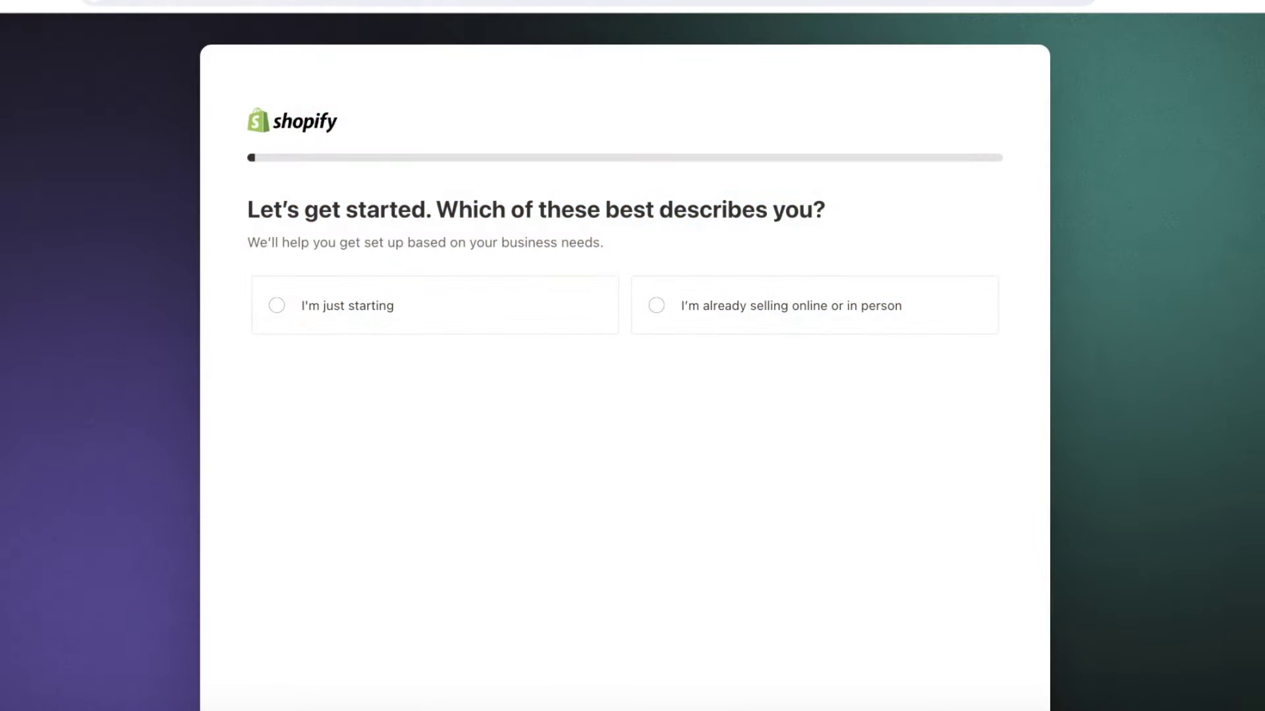
Skip all the onboarding questions and accept Pakistan as the business location
scroll(736, 465, down, 2)
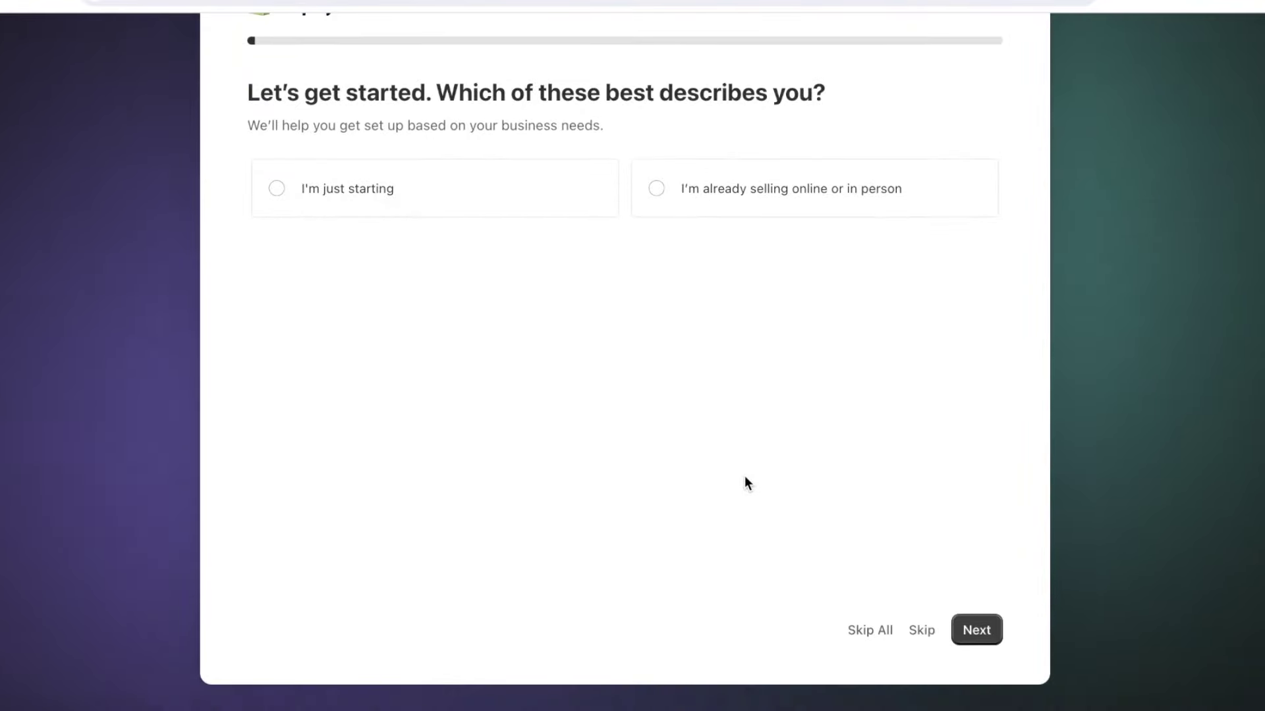
click(871, 630)
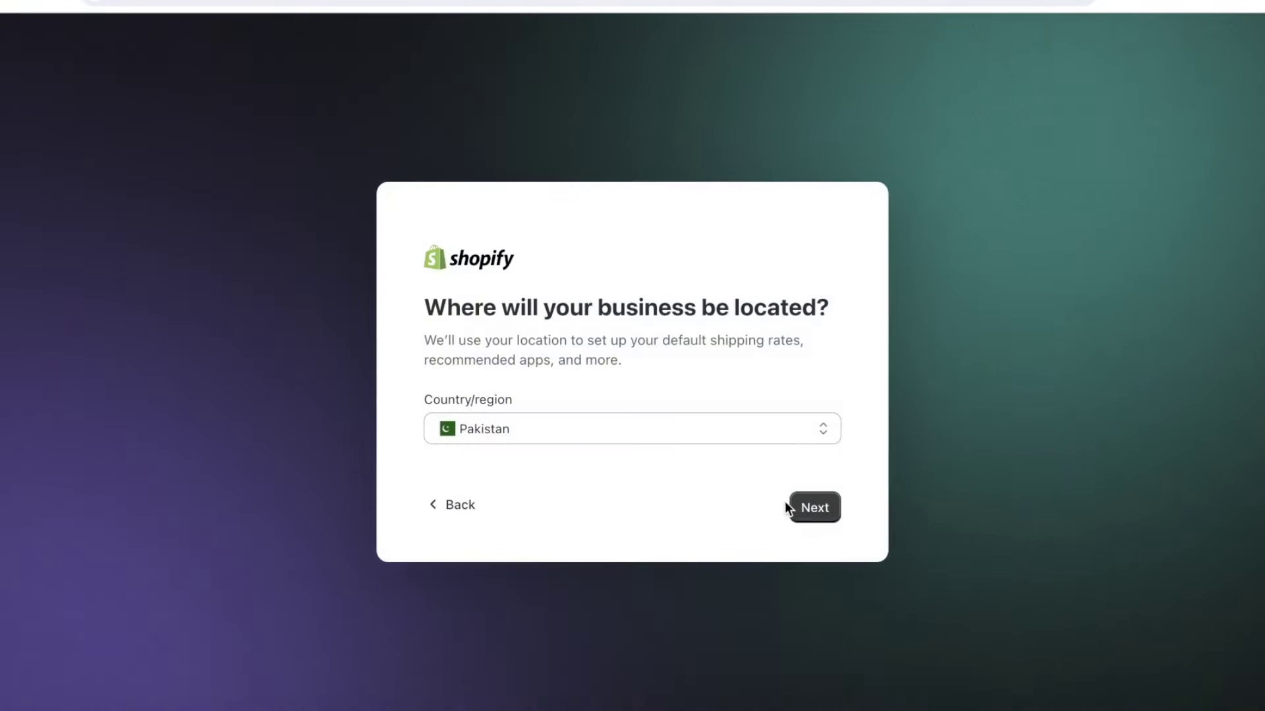
click(797, 511)
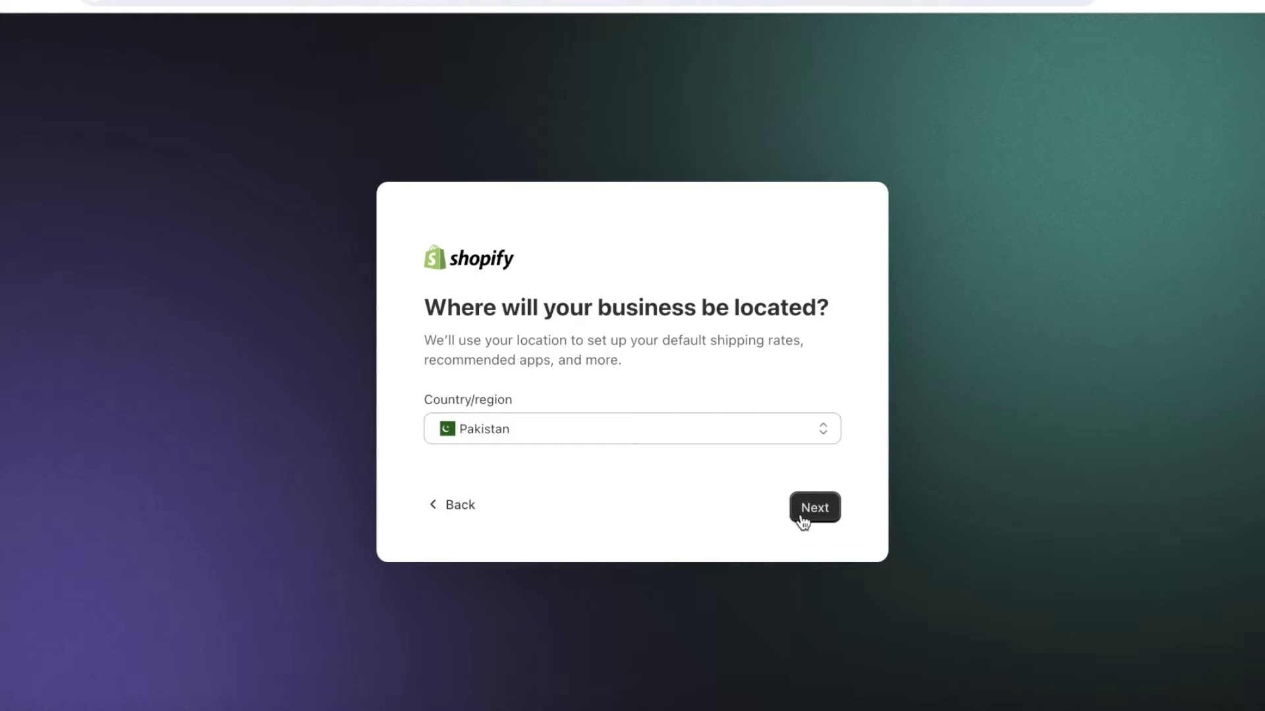
click(802, 520)
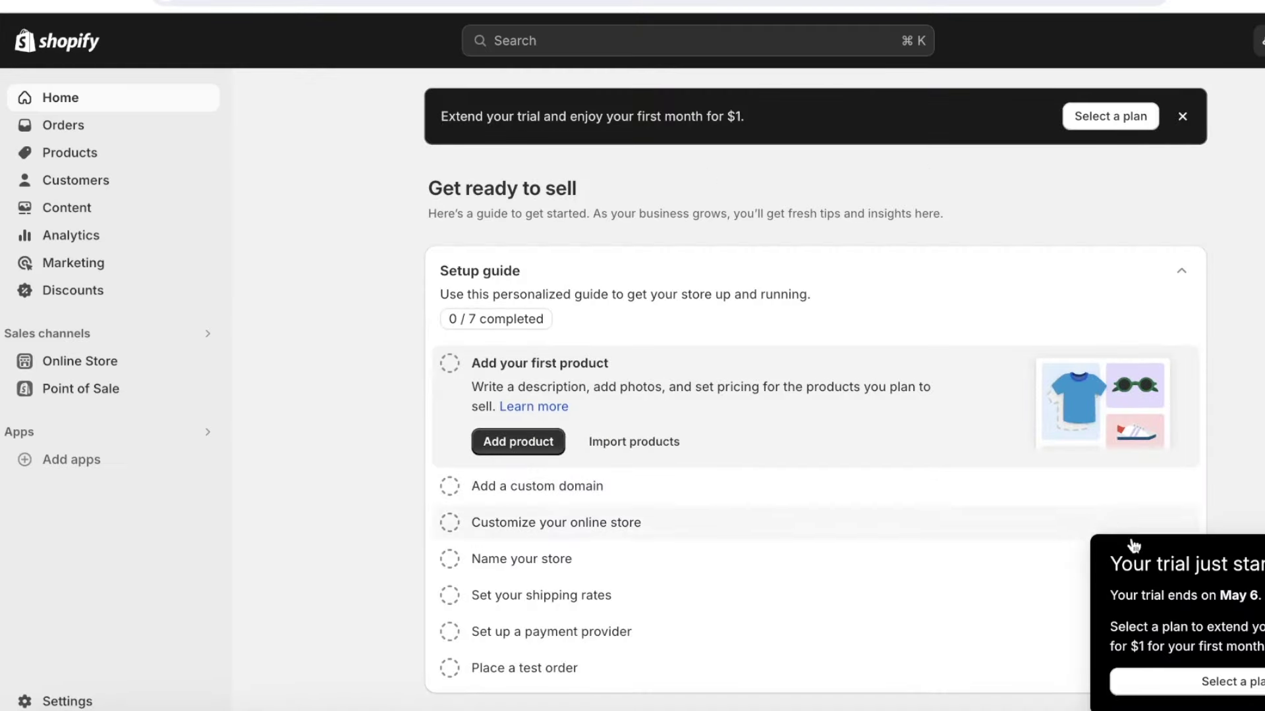
Open the subscription plan choices and select the Basic plan at $1 for the first month
click(1077, 683)
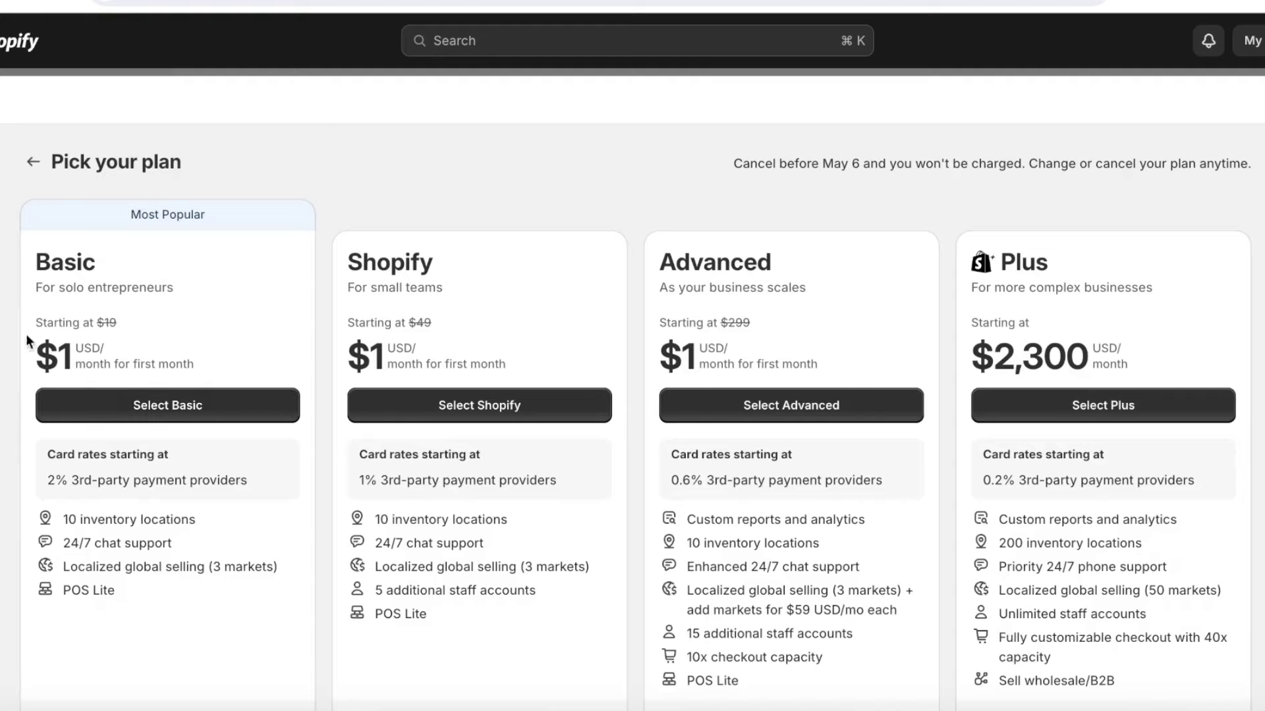
click(89, 413)
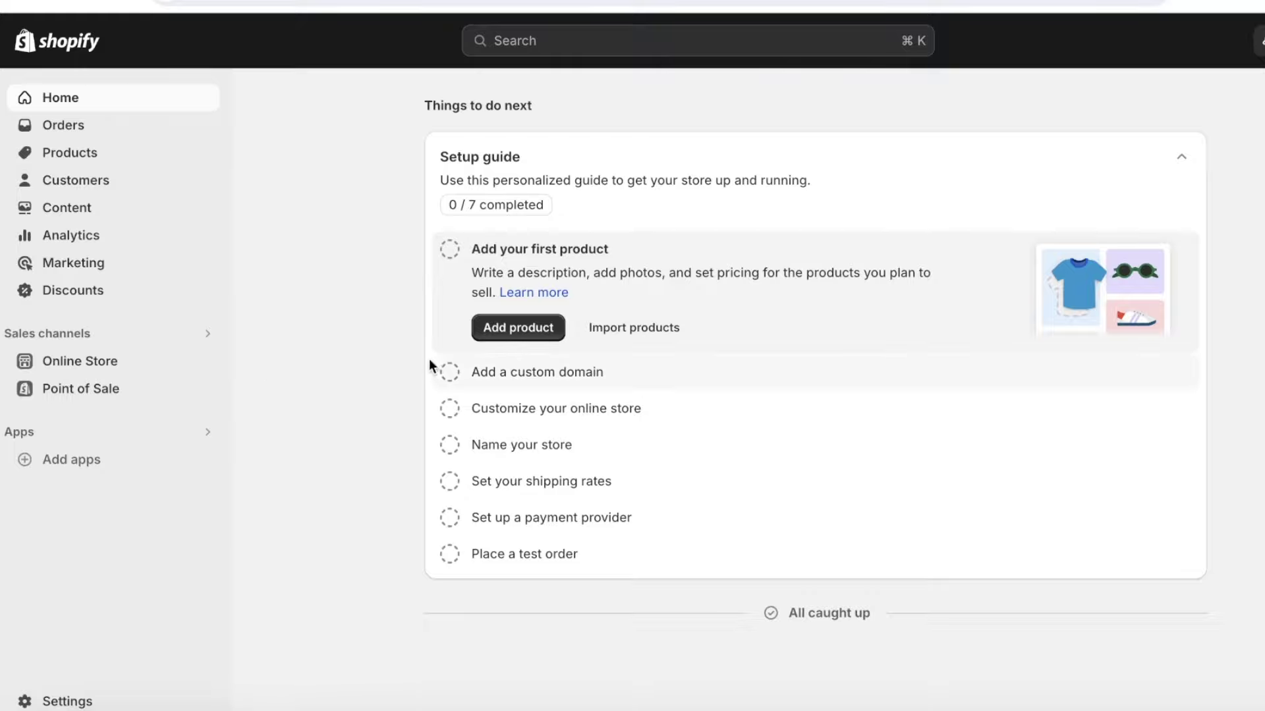
Start adding a new product to the store and title it "Bag"
click(74, 153)
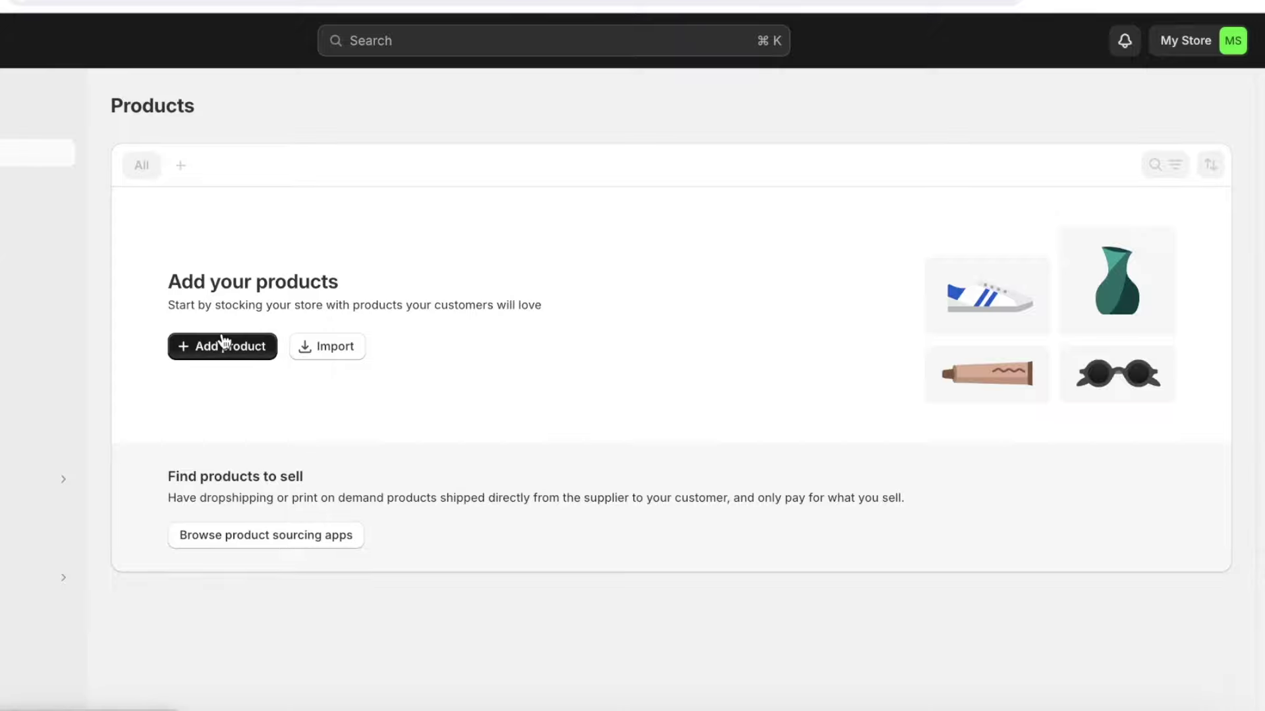
click(224, 346)
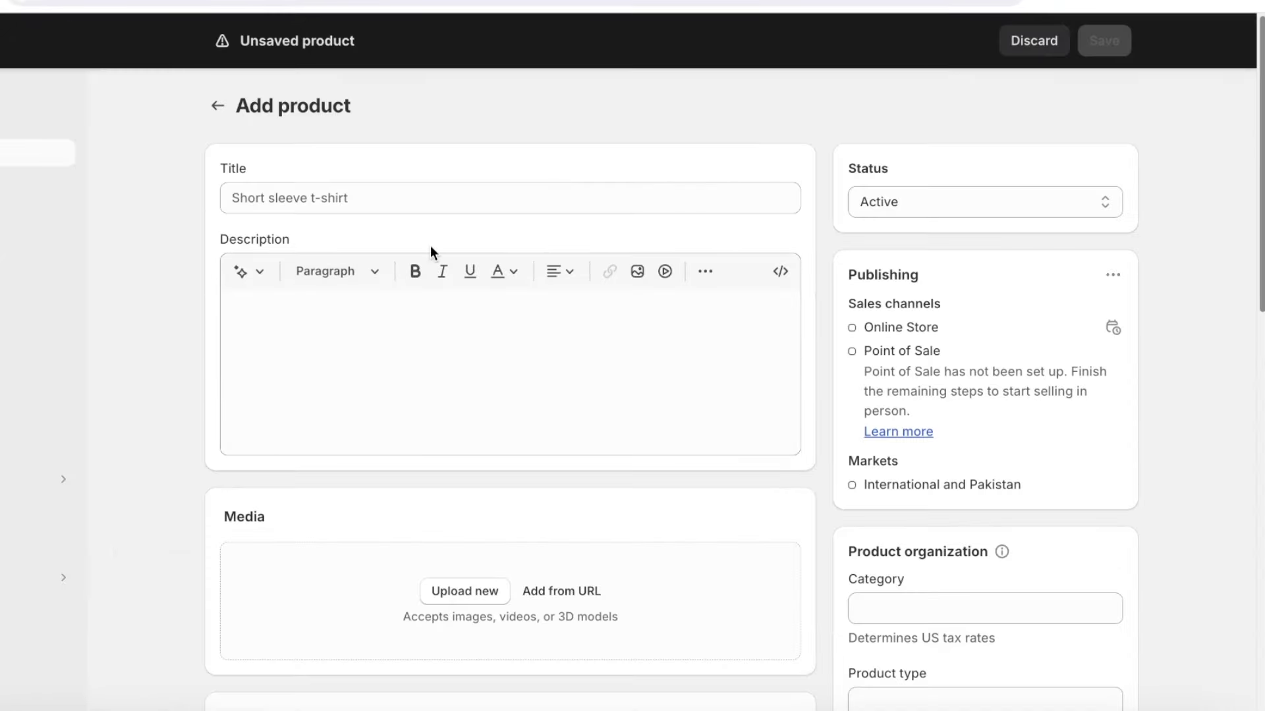
click(430, 197)
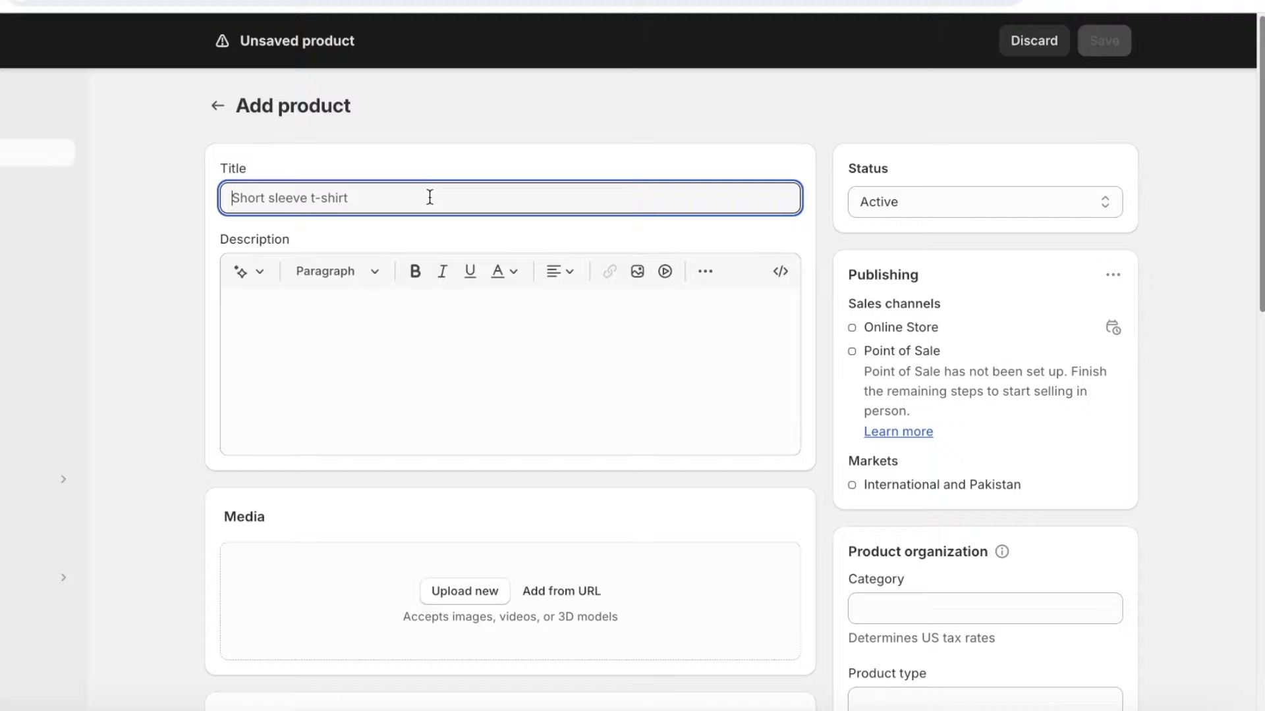
text(Bag)
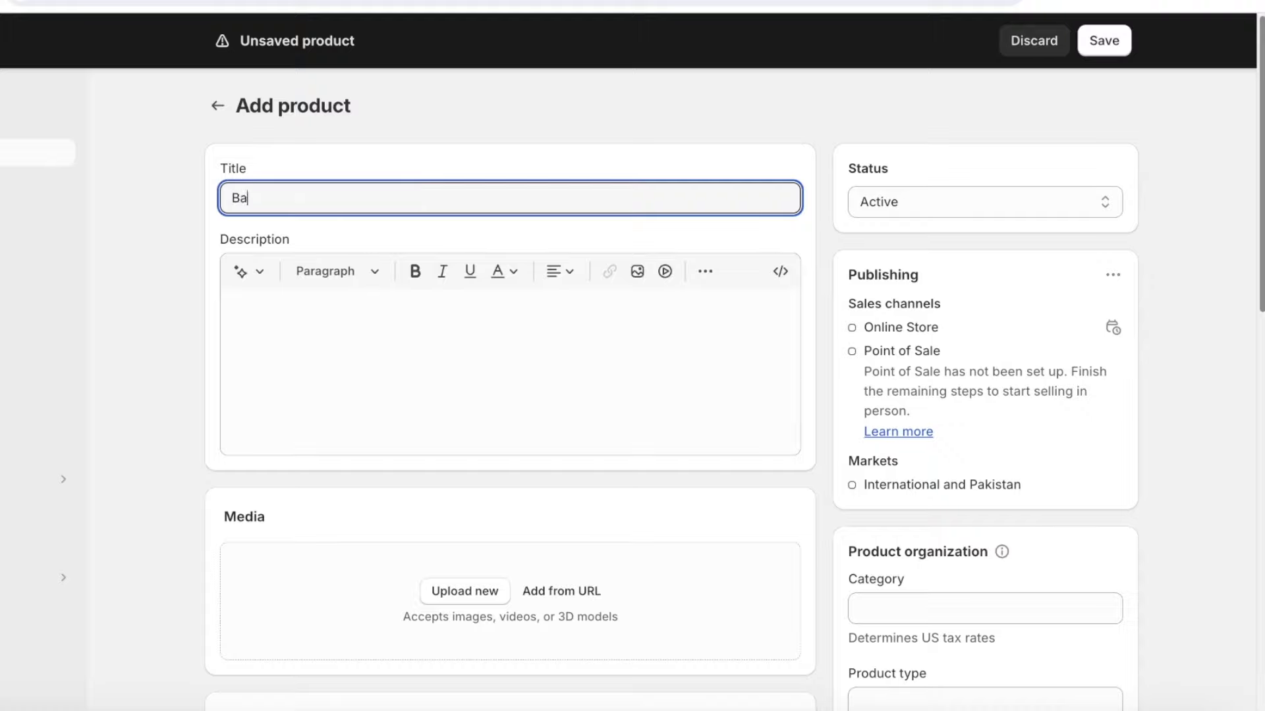
Open the AI generator for the product description and enter the keywords "-bag", "-leather" and "-handmade" on separate lines
click(447, 399)
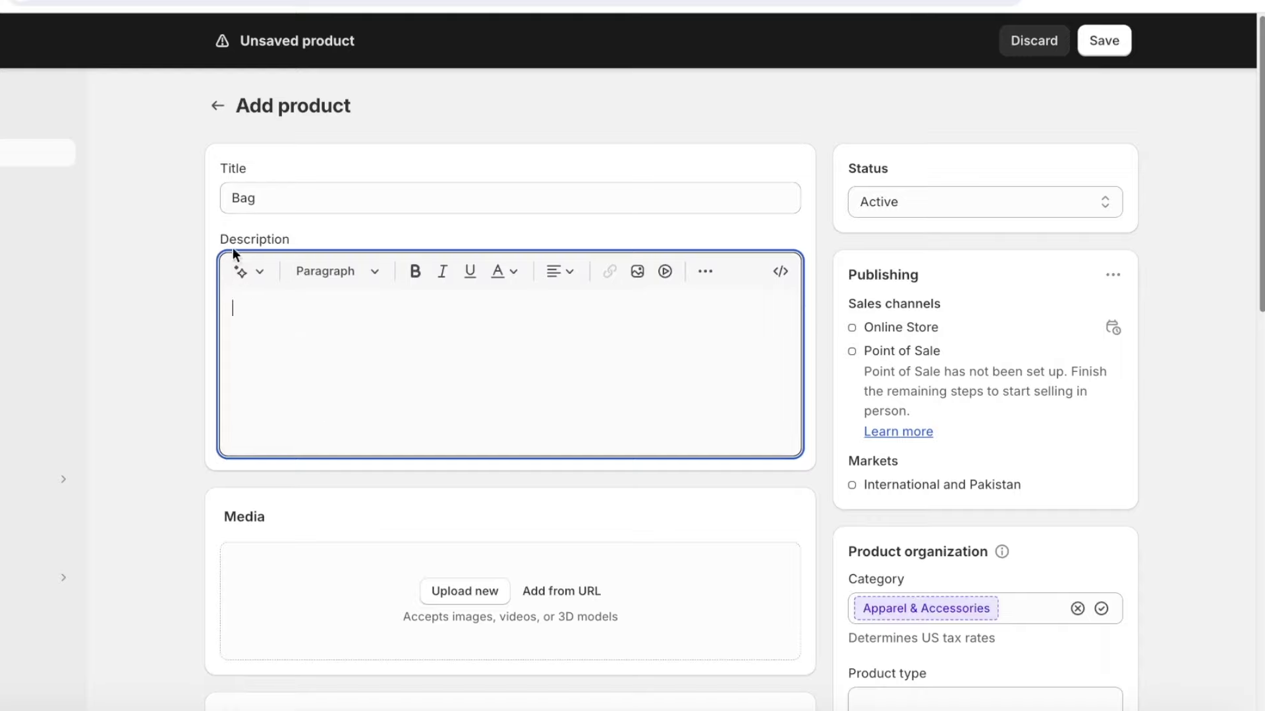
click(252, 276)
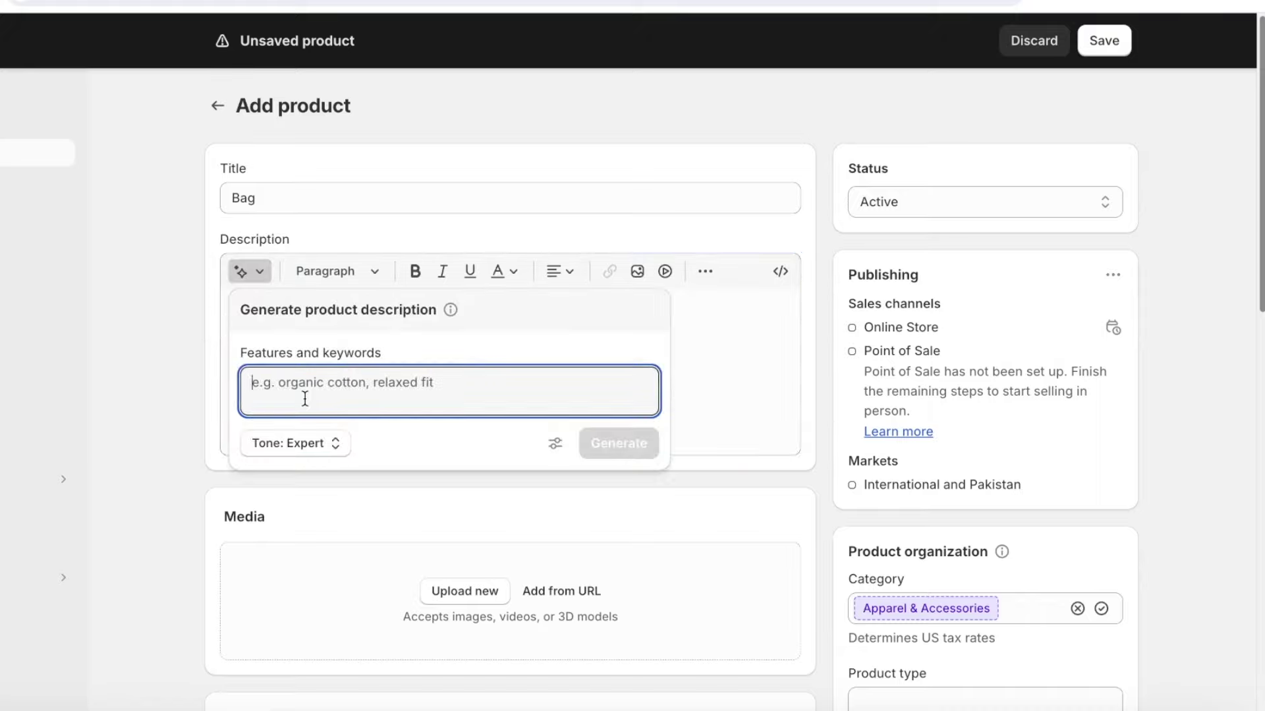
text(-)
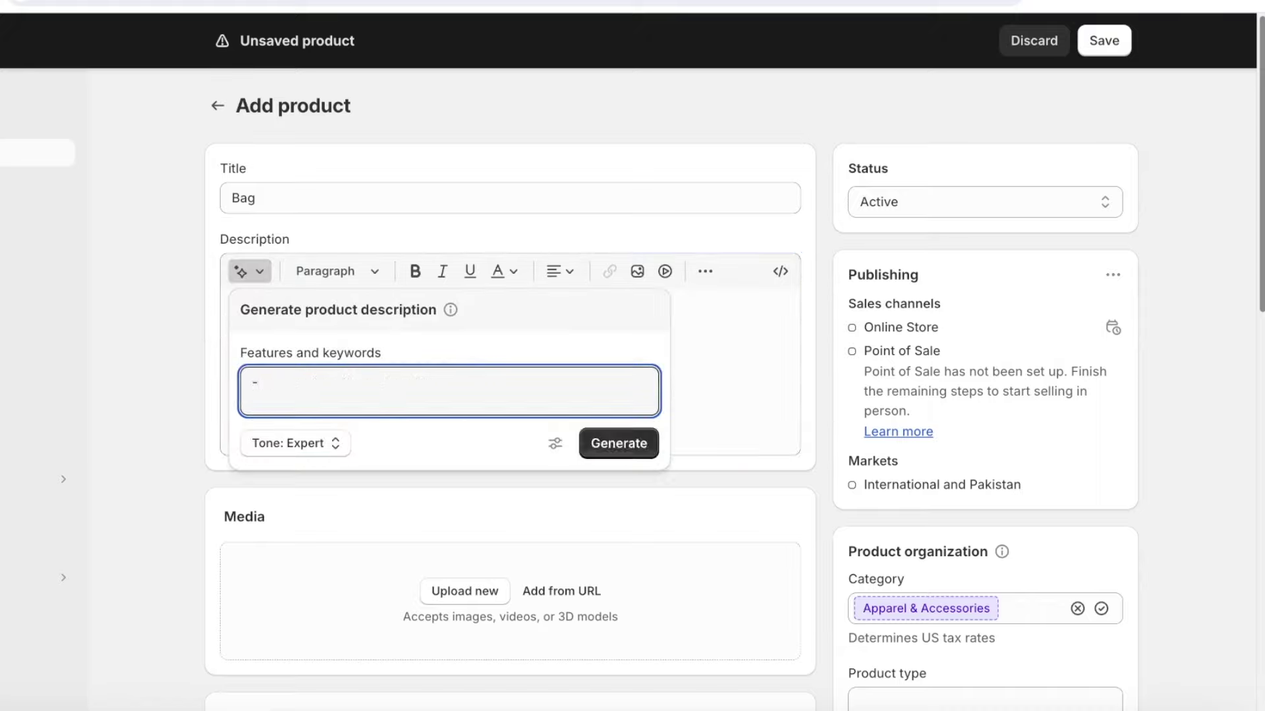
text(bag)
key(Return)
text(-leather)
key(Return)
text(-handmade)
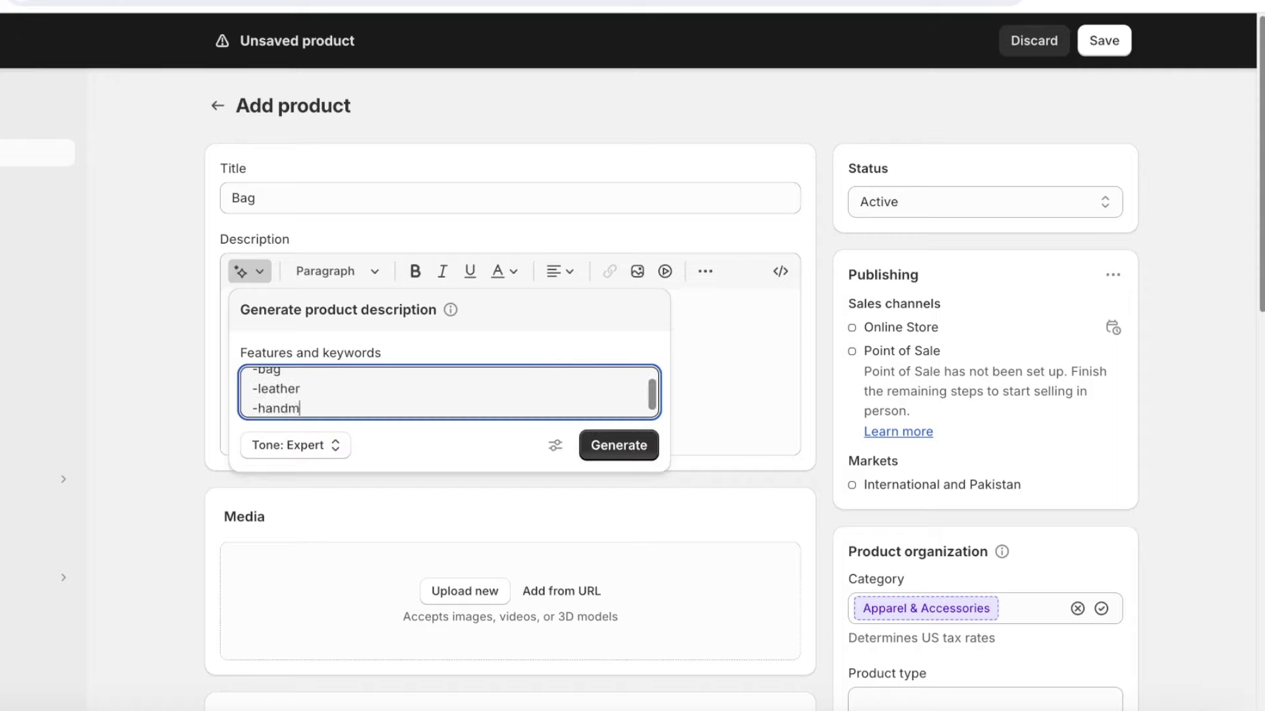
Set the description tone to Sophisticated, generate the text and keep it as the product description
click(328, 451)
click(329, 452)
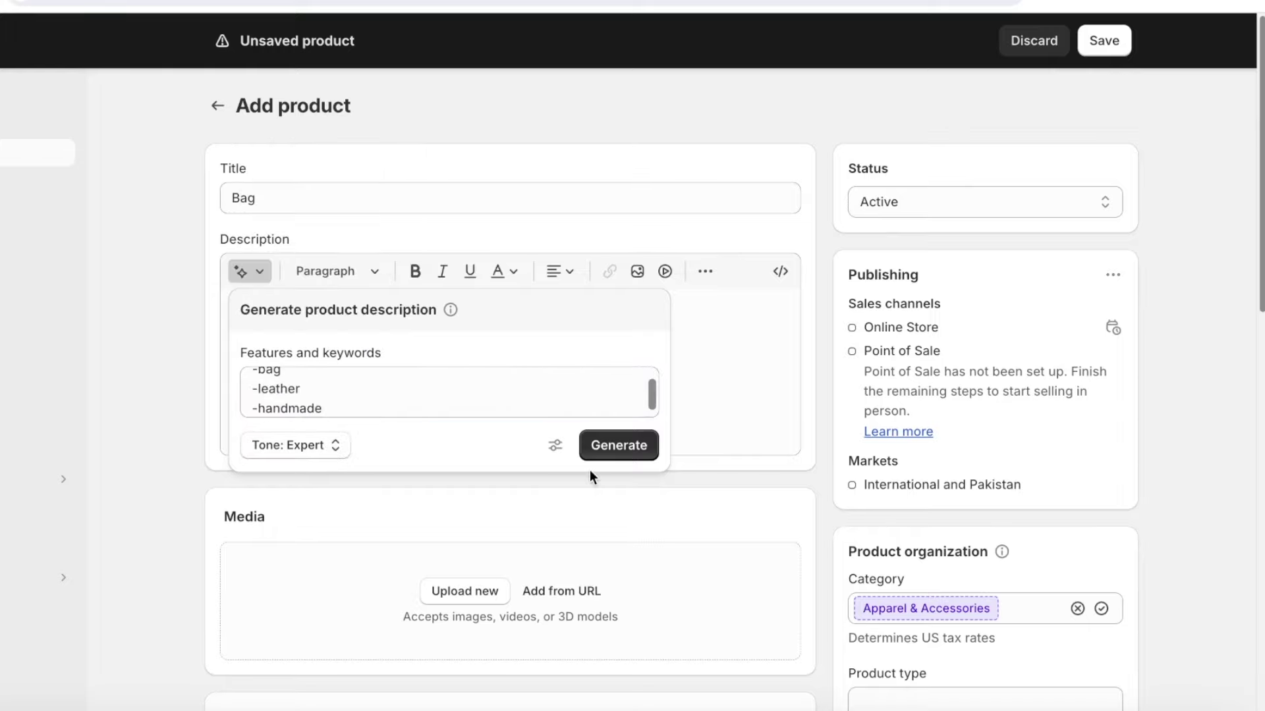
click(333, 448)
click(363, 258)
click(599, 455)
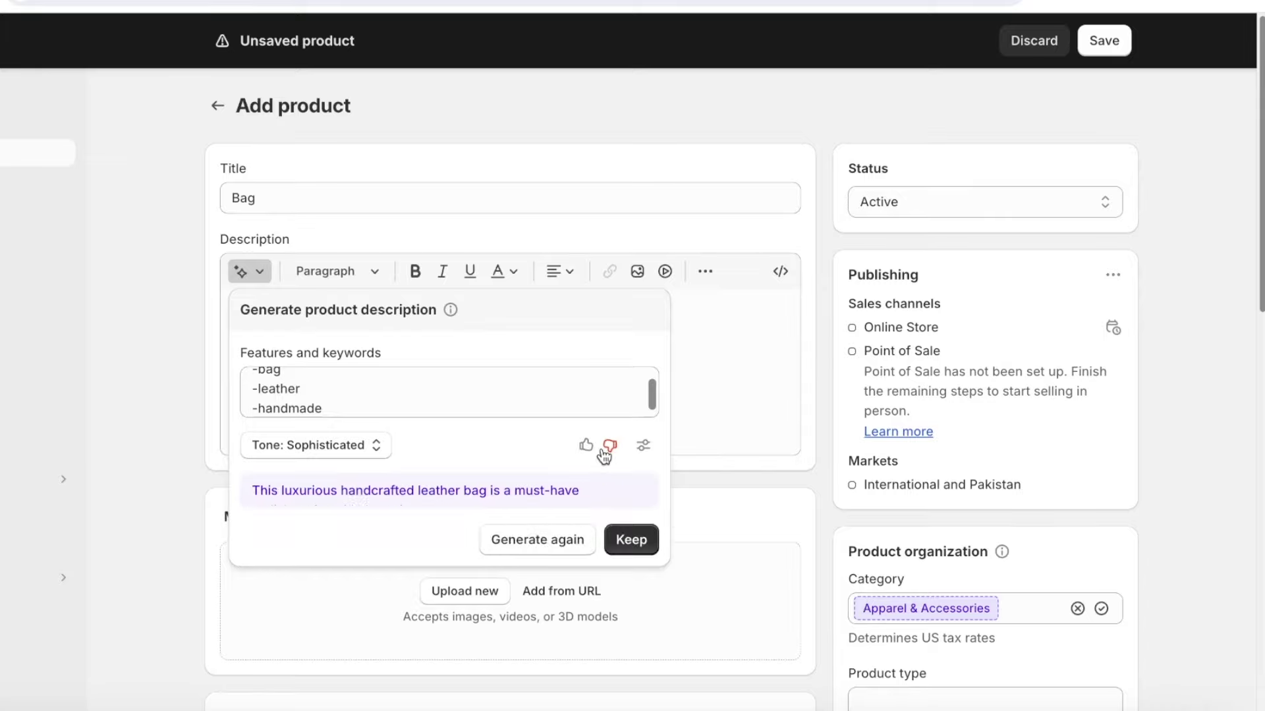
scroll(602, 447, down, 2)
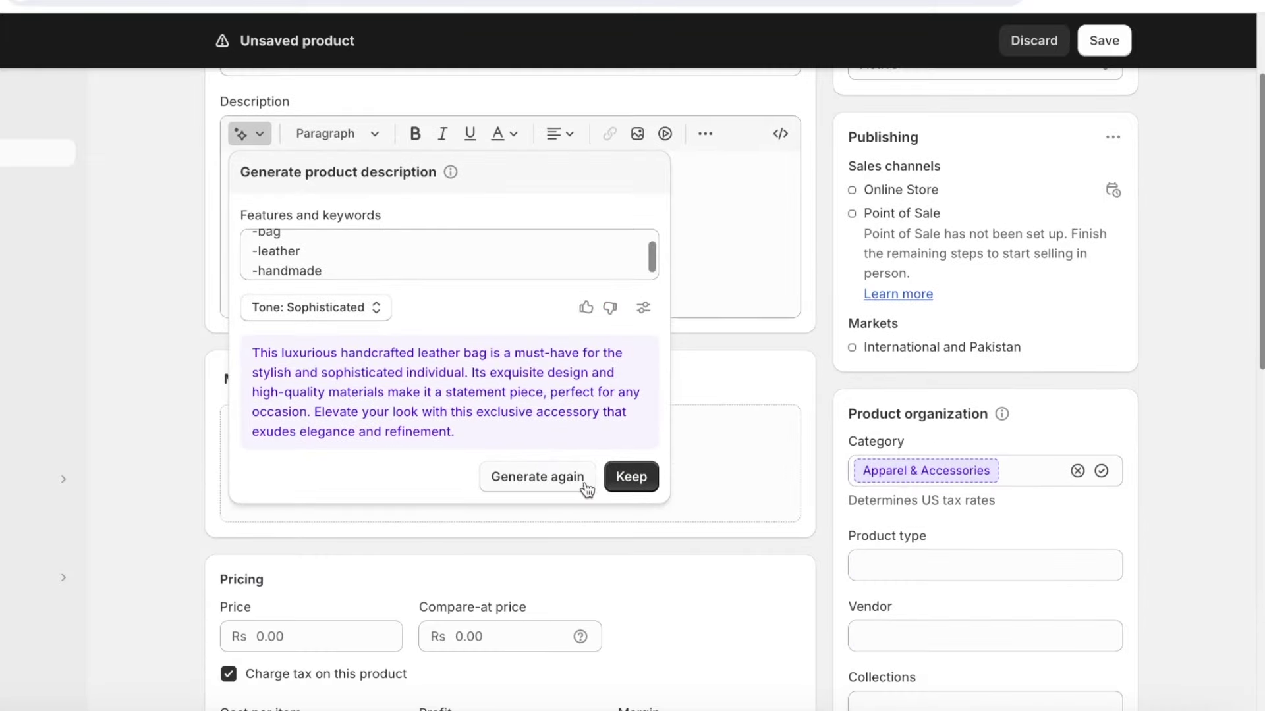
click(630, 476)
scroll(620, 486, up, 2)
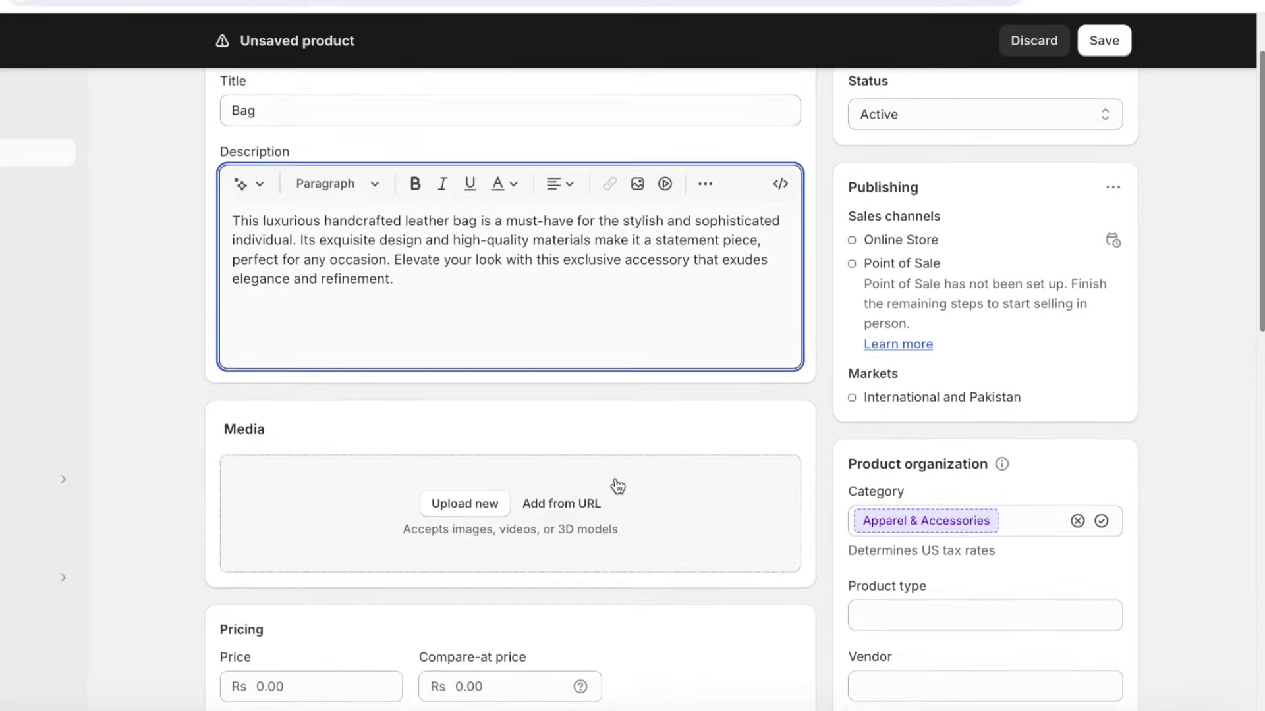
Upload all five bag images from Bag Folder on the Desktop as the product's media
scroll(560, 461, down, 2)
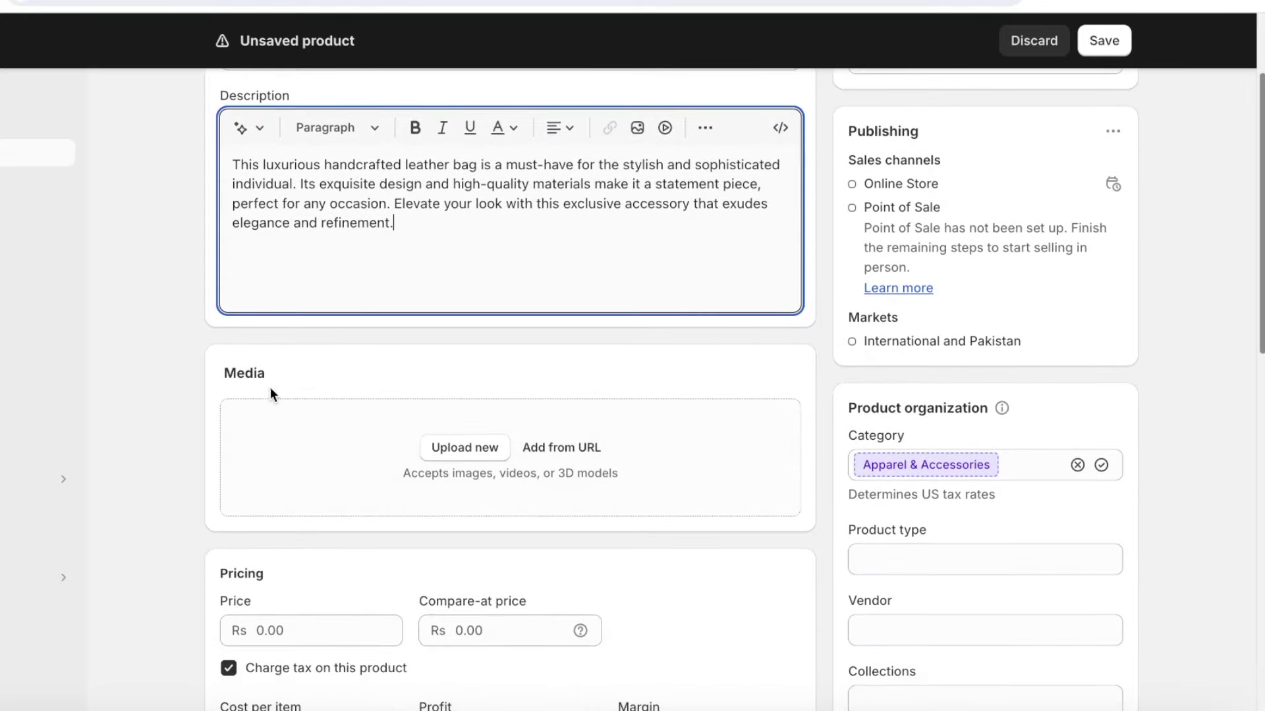
click(485, 453)
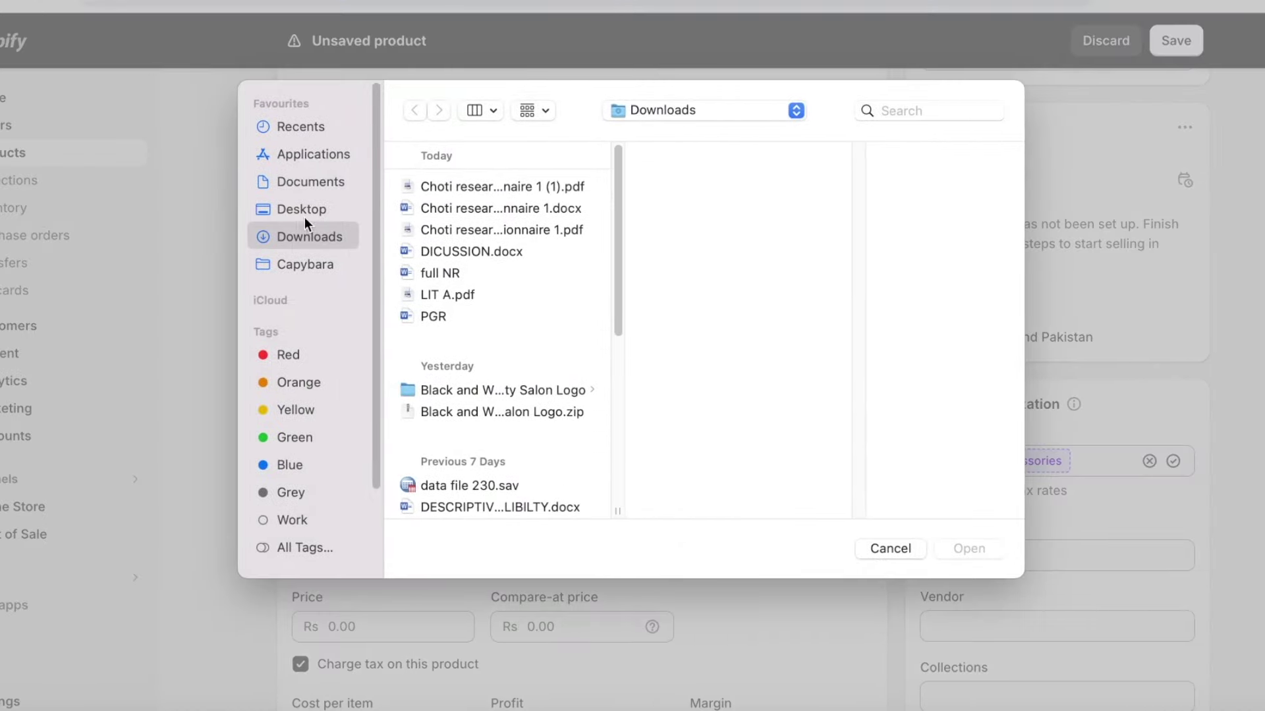
click(303, 208)
click(437, 186)
drag(579, 297, 772, 116)
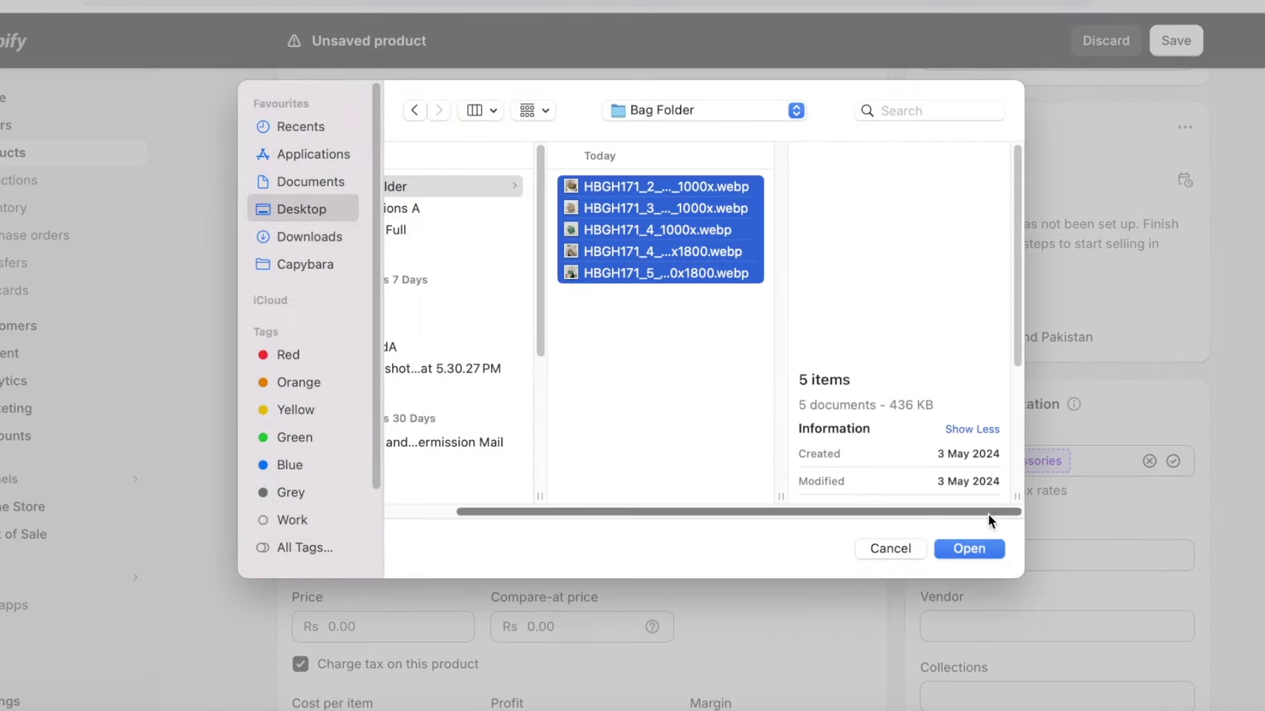
click(969, 548)
Set the product's price to Rs 80, compare-at price to Rs 120 and cost per item to Rs 40
scroll(667, 497, down, 3)
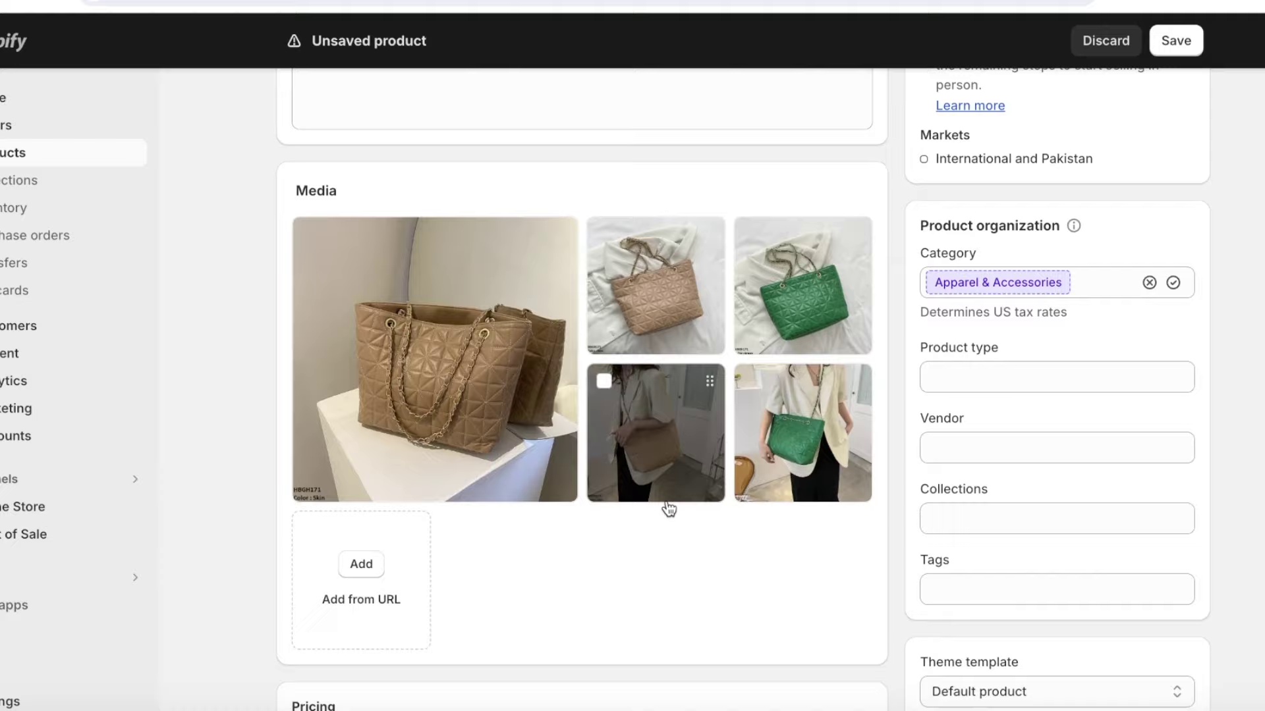
scroll(667, 507, down, 5)
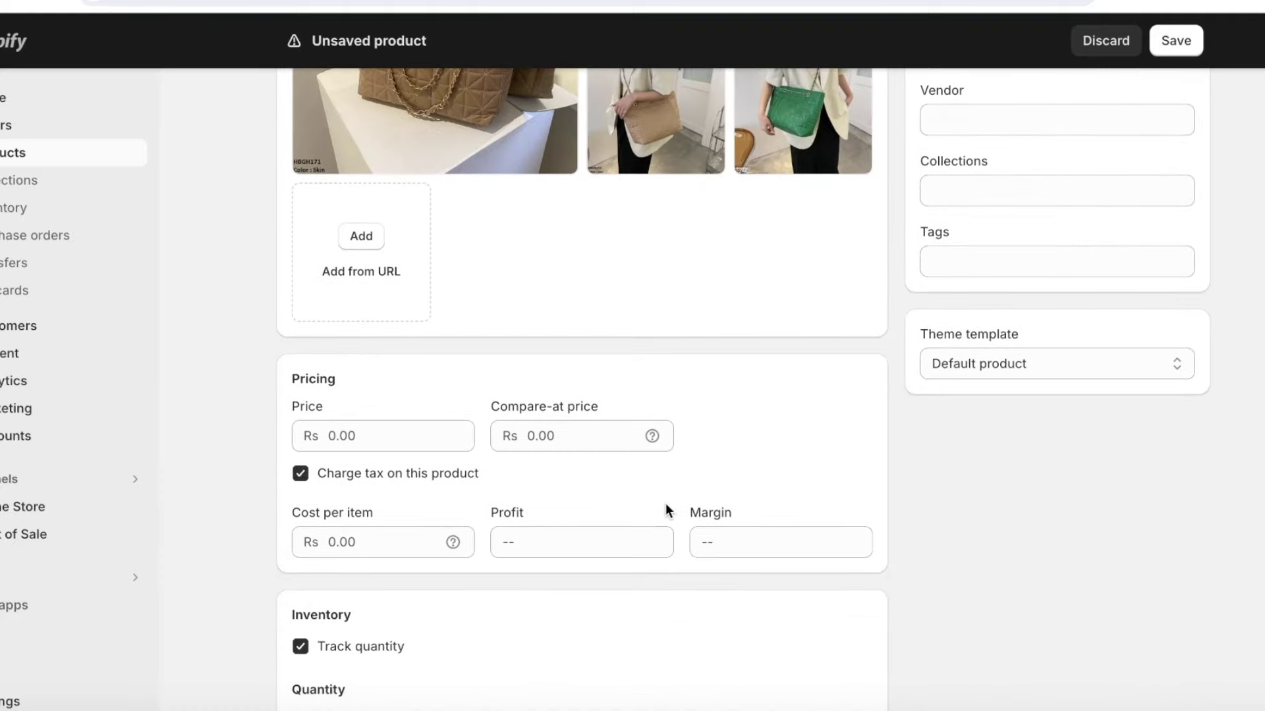
click(407, 443)
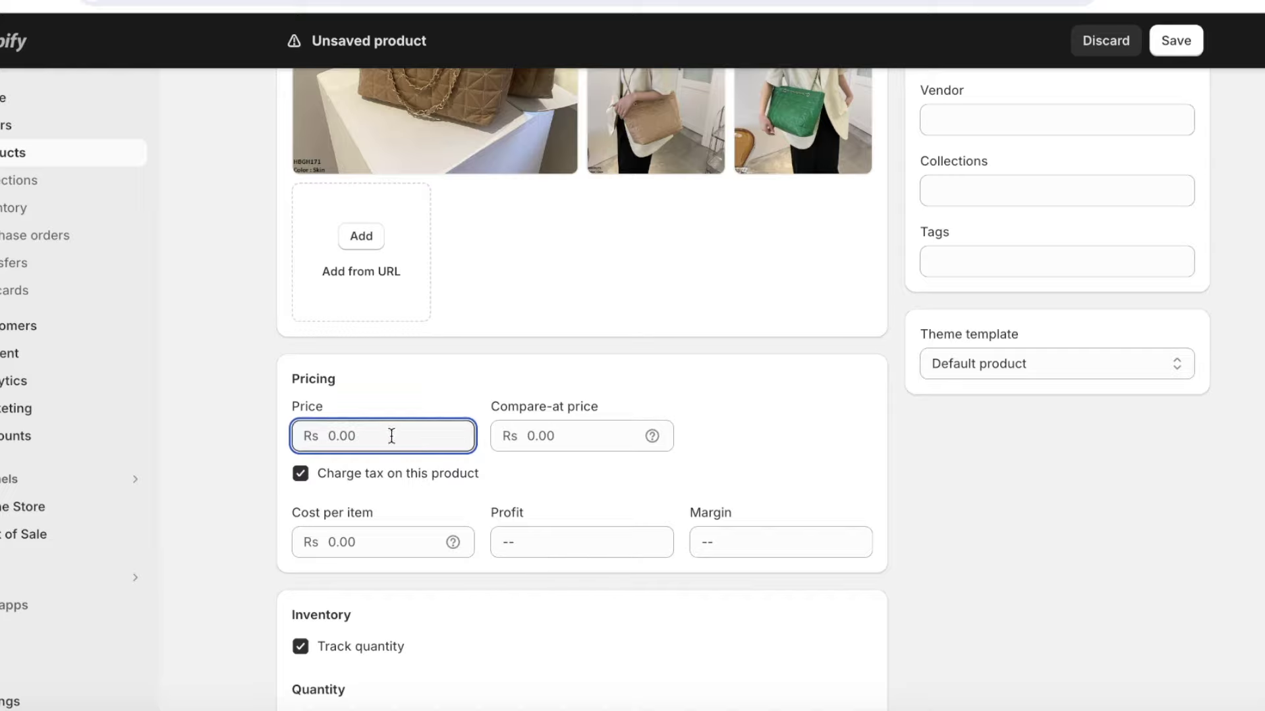
text(80)
click(618, 429)
text(120)
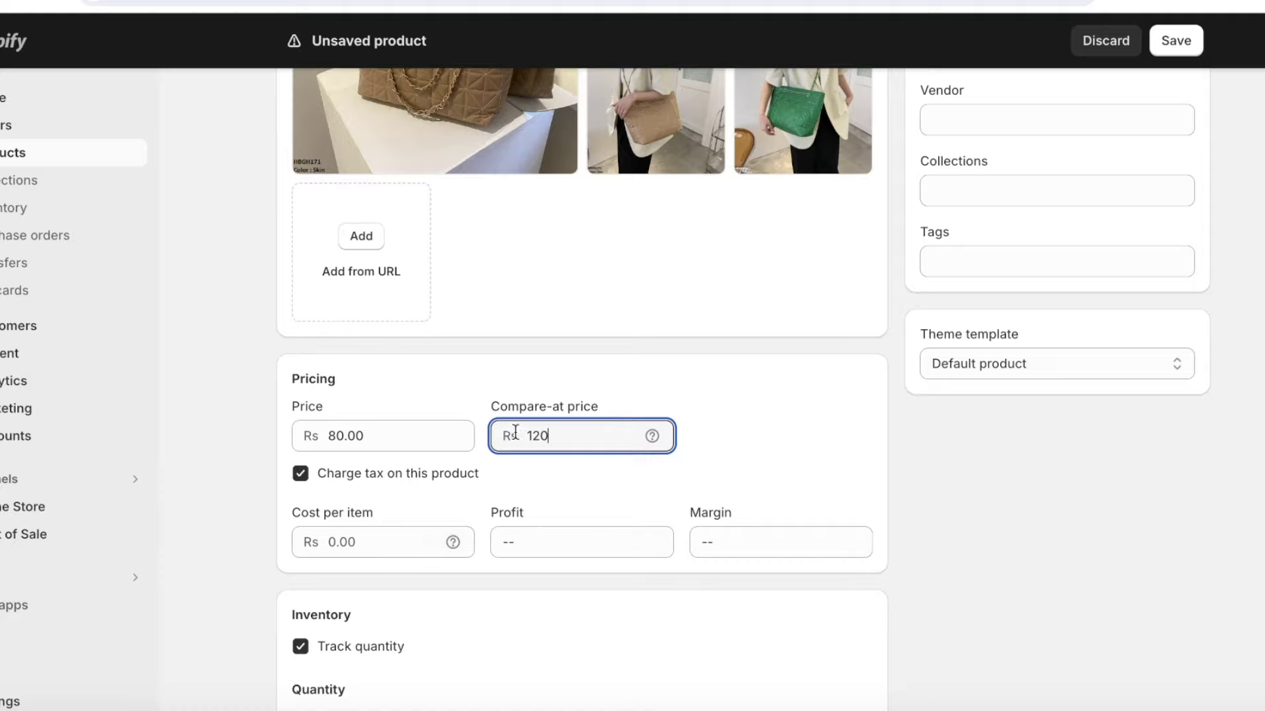
click(417, 537)
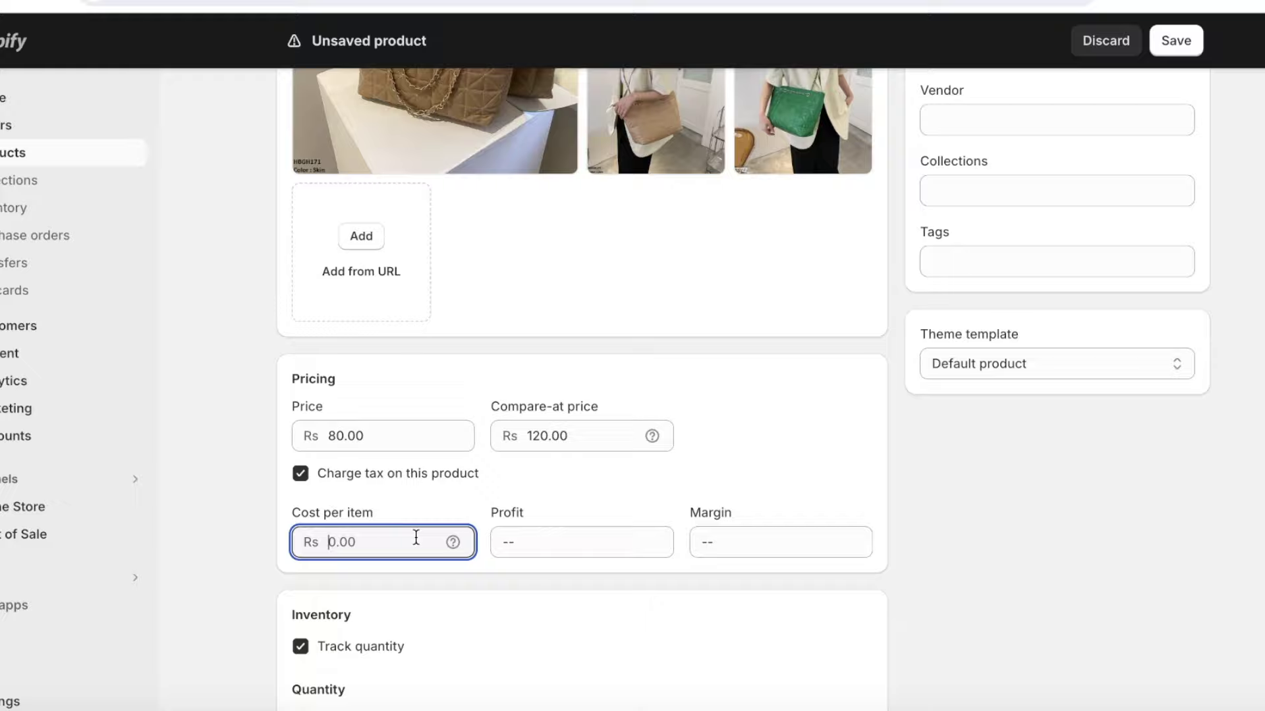
text(4)
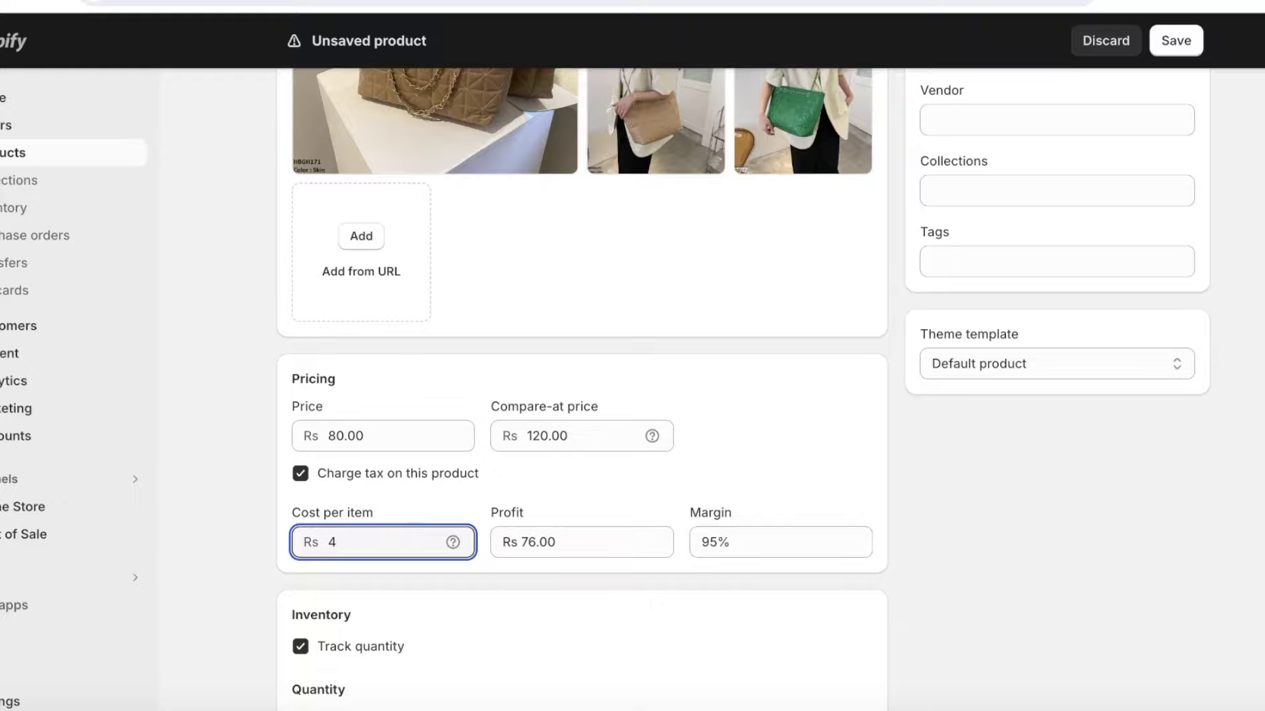
text(0)
Turn the product's quantity tracking off and back on
scroll(412, 539, down, 1)
scroll(435, 572, down, 1)
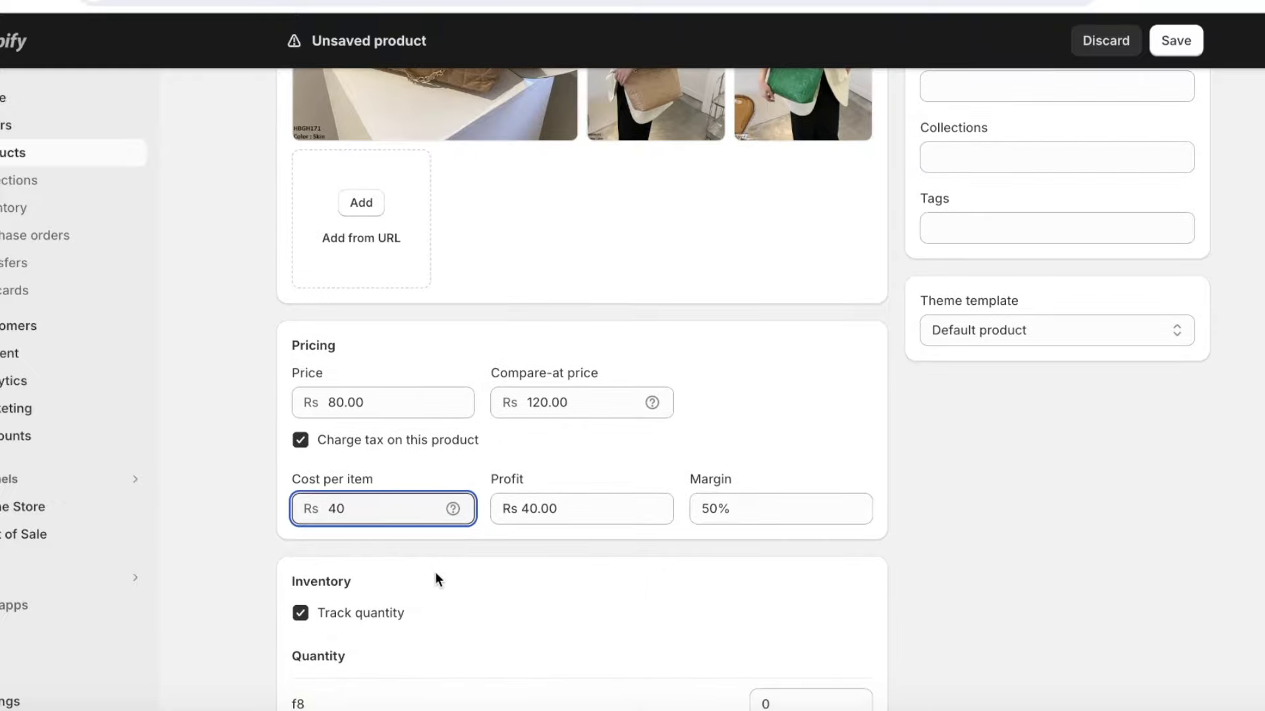
click(364, 576)
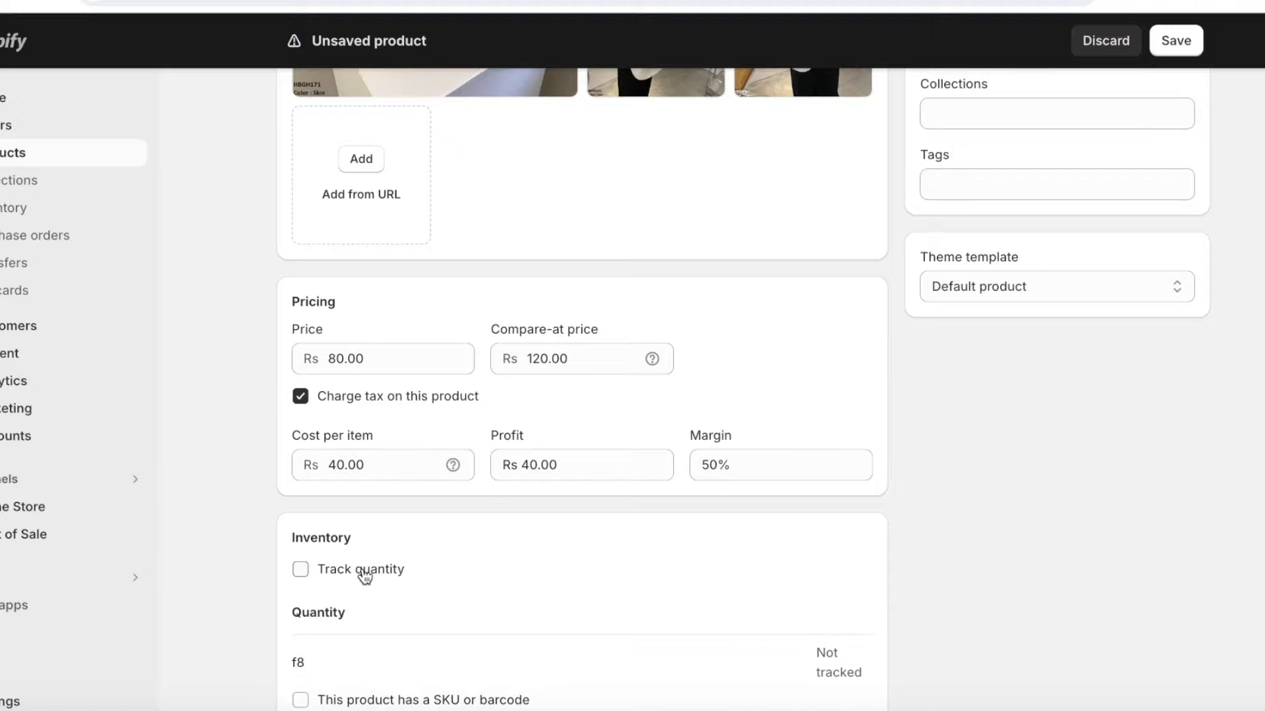
click(365, 576)
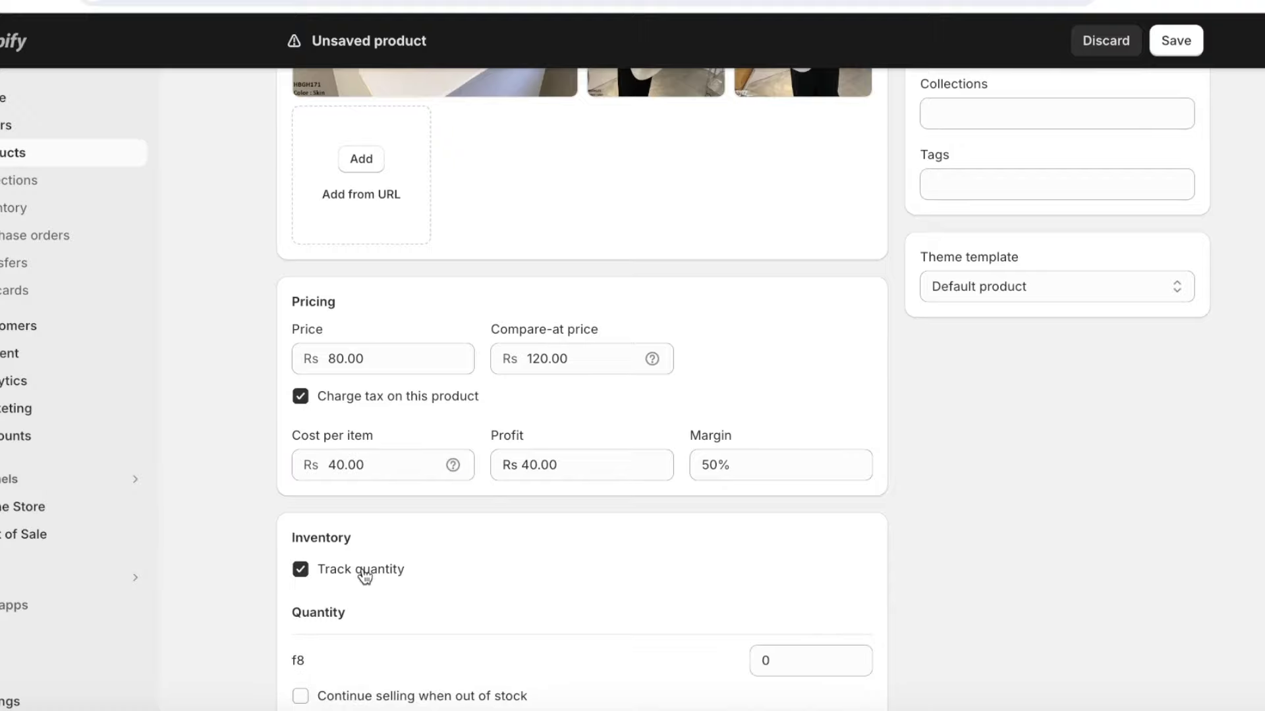
scroll(364, 576, down, 3)
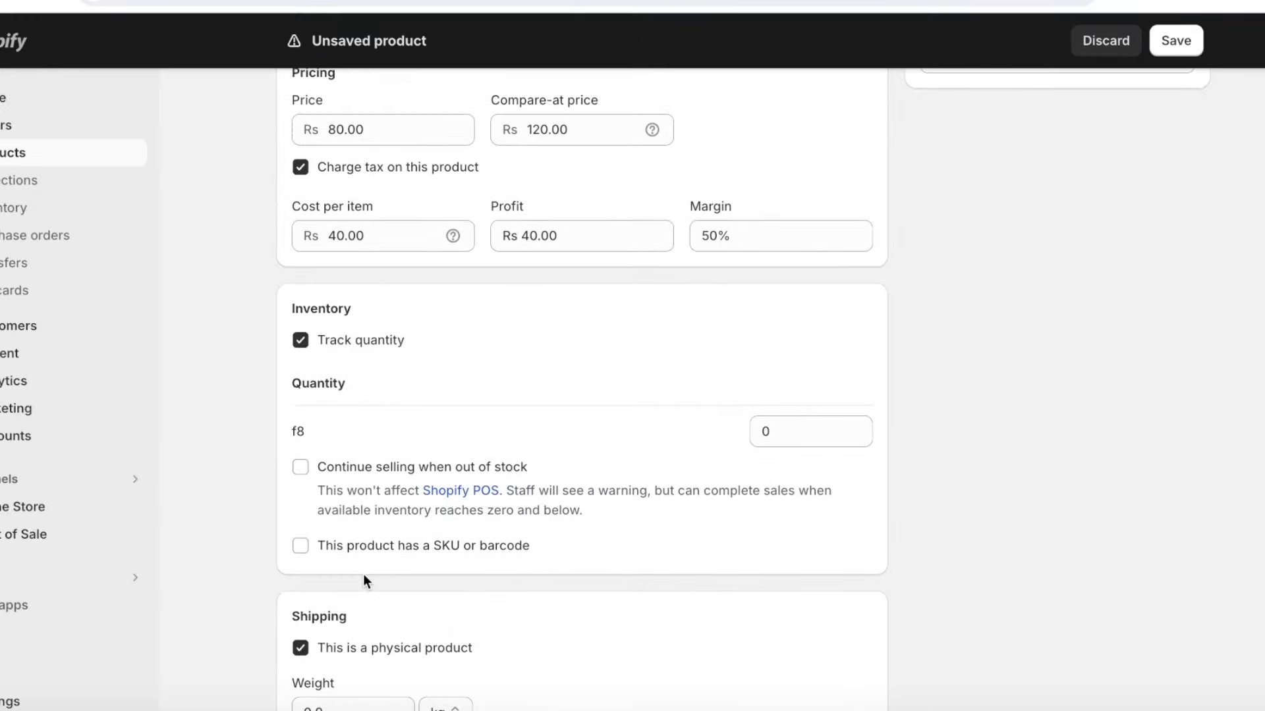
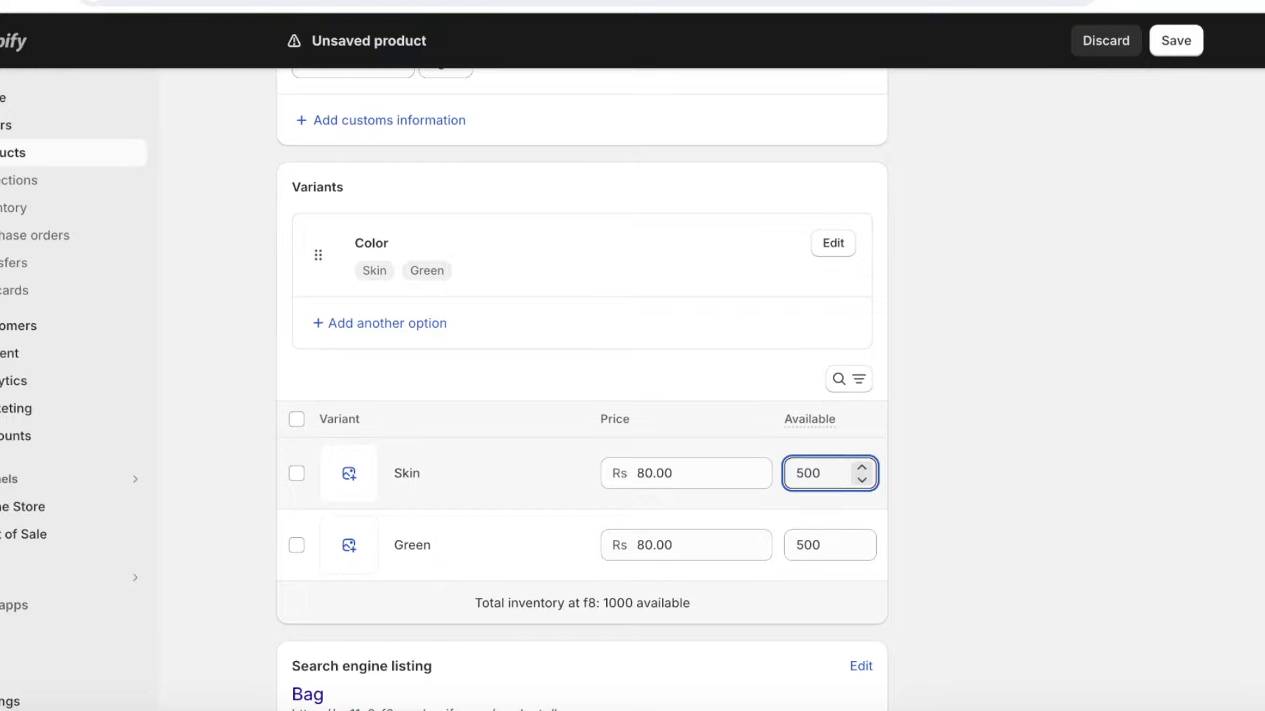
click(1002, 440)
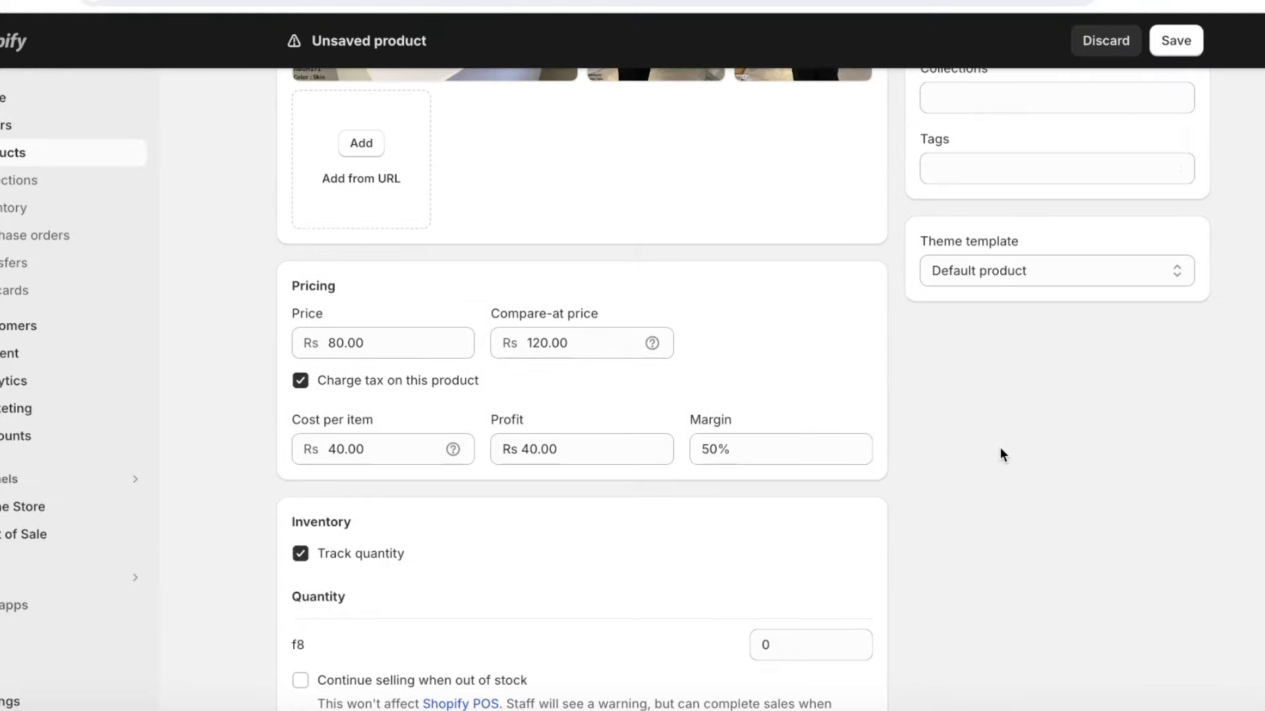
scroll(1000, 455, up, 12)
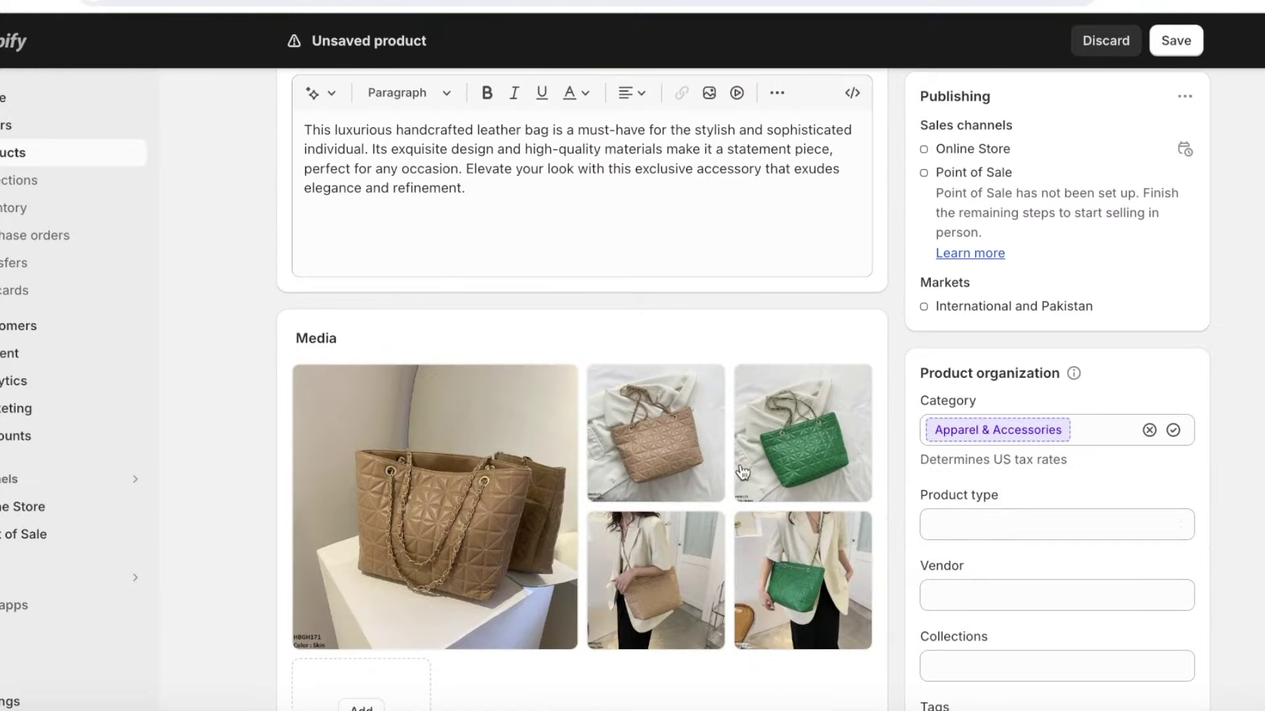
scroll(520, 316, down, 1)
scroll(789, 270, down, 4)
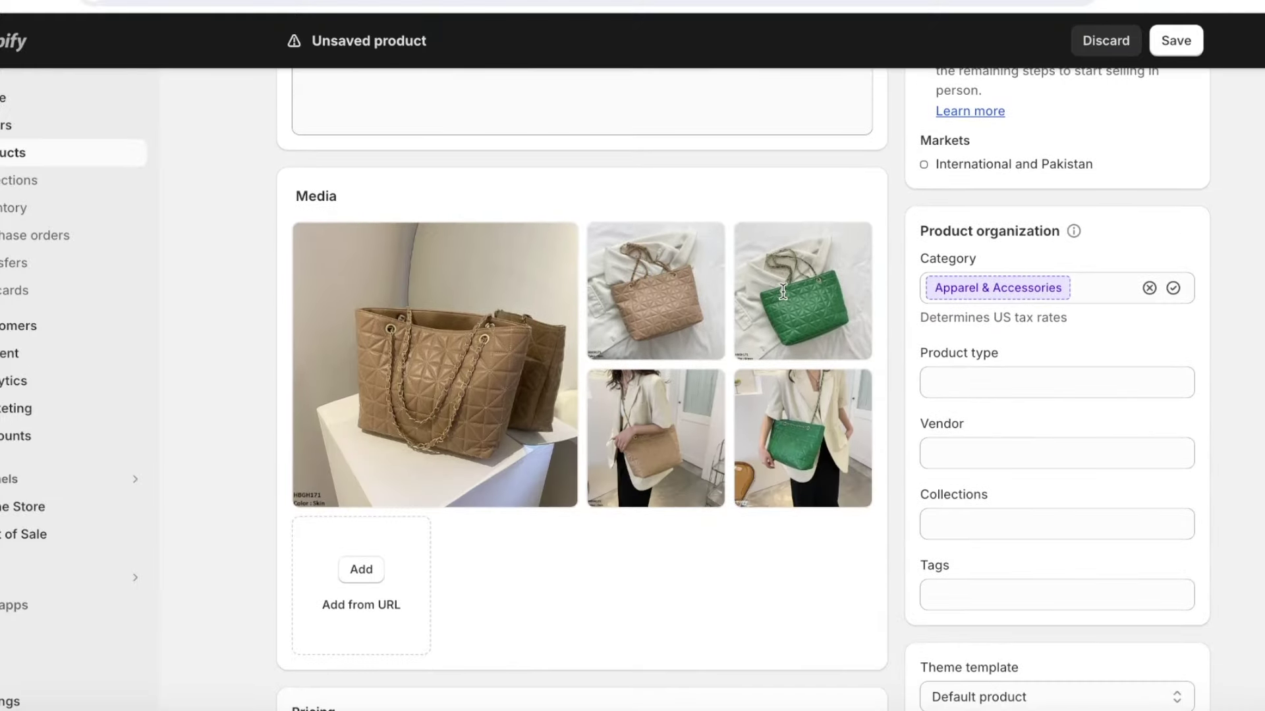
Open the search engine listing for editing and delete the first sentence of its meta description
scroll(830, 210, up, 1)
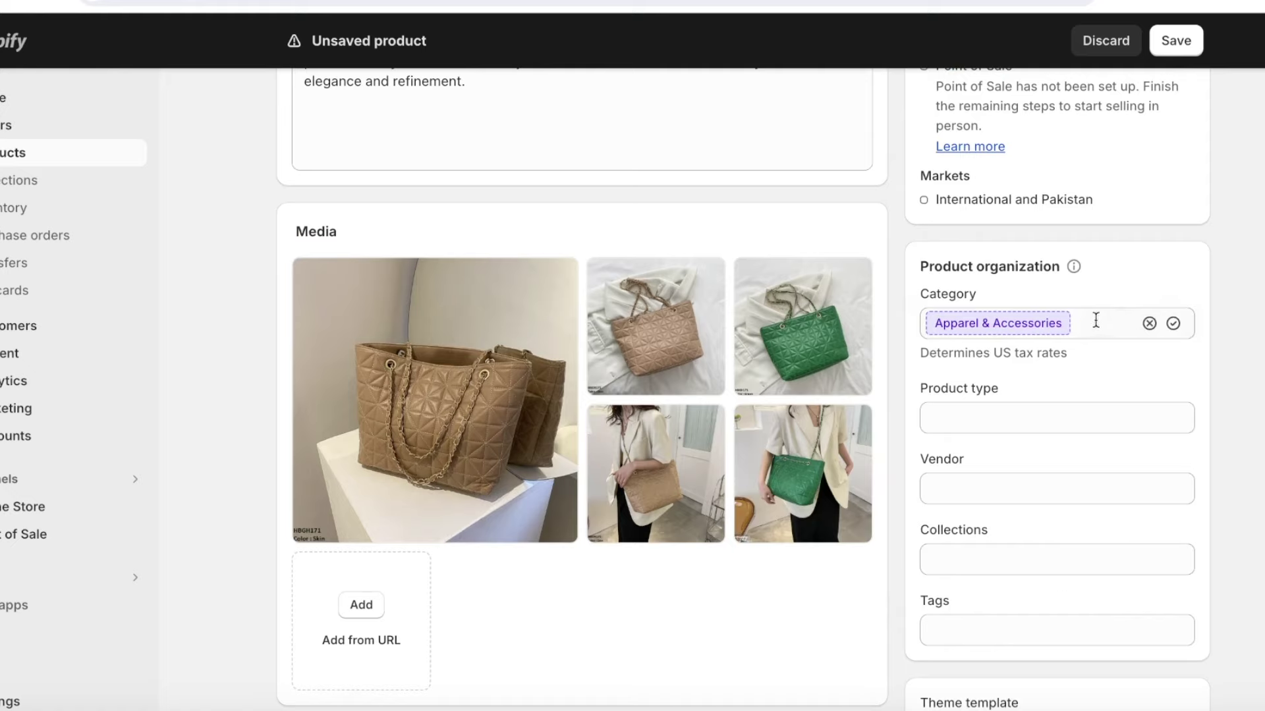
scroll(968, 415, down, 3)
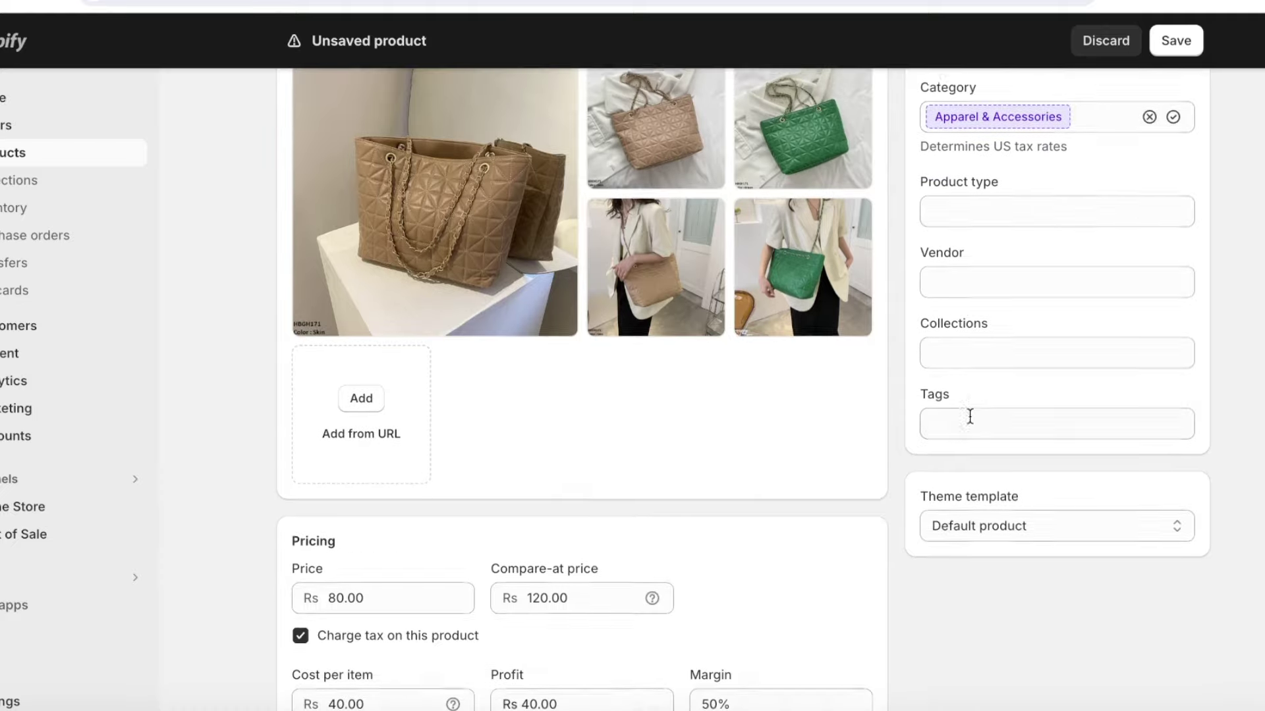
scroll(1191, 370, down, 7)
scroll(1225, 355, down, 8)
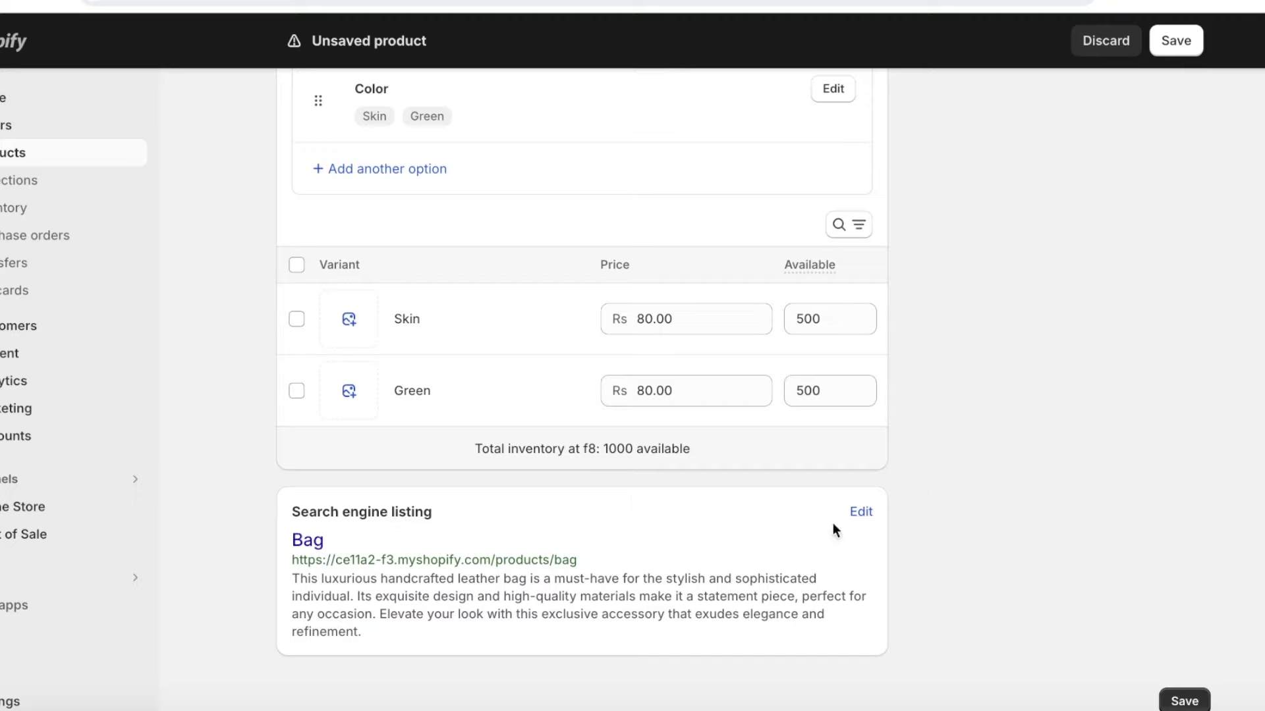
click(861, 513)
scroll(856, 515, down, 5)
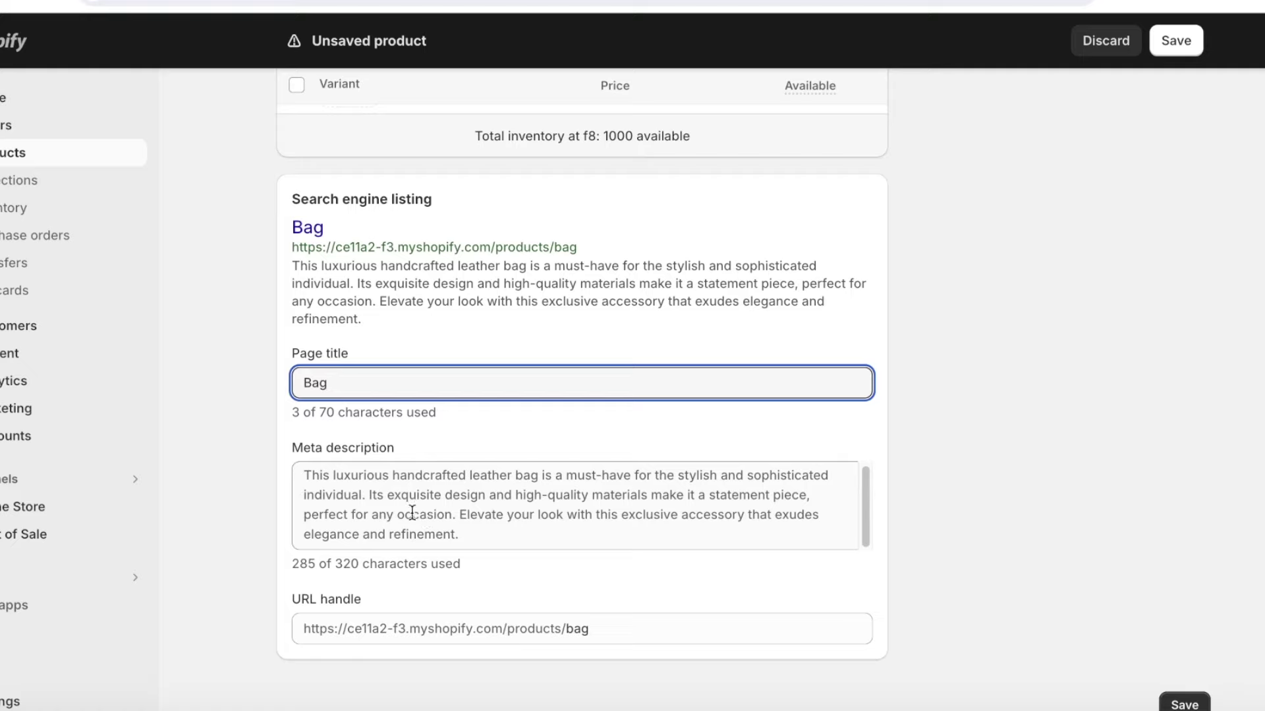
click(505, 531)
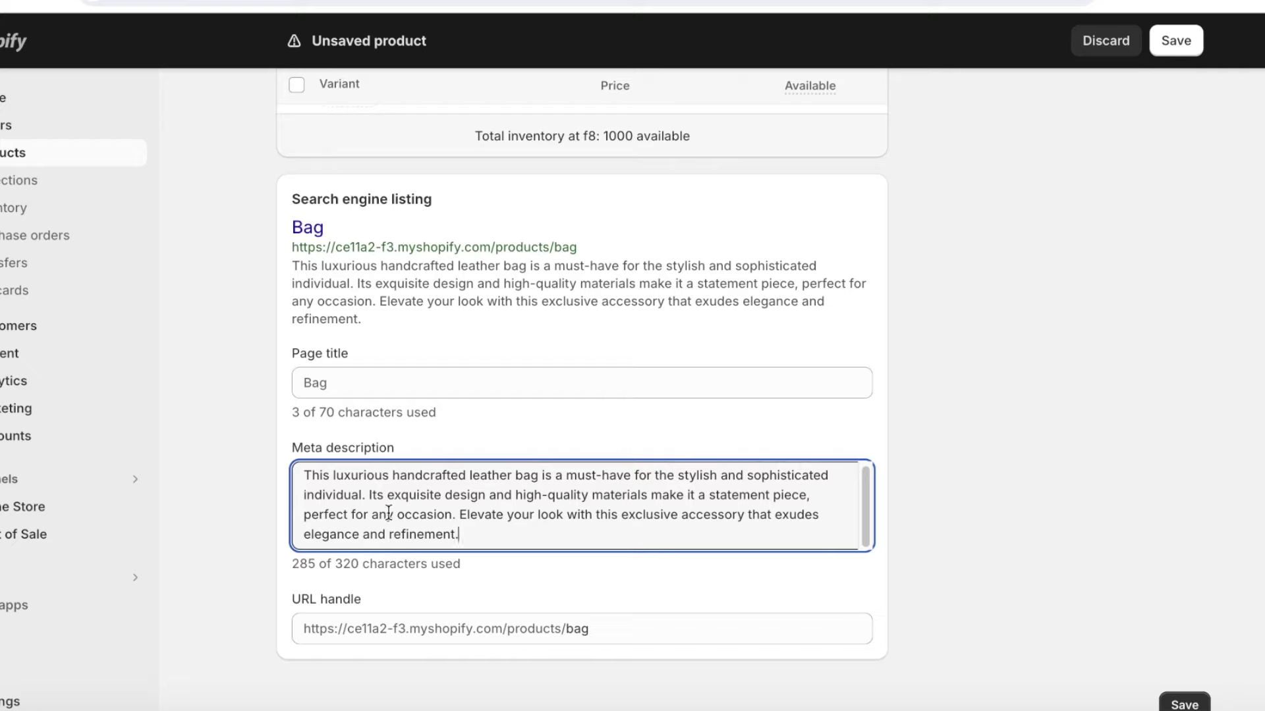
drag(304, 473, 372, 493)
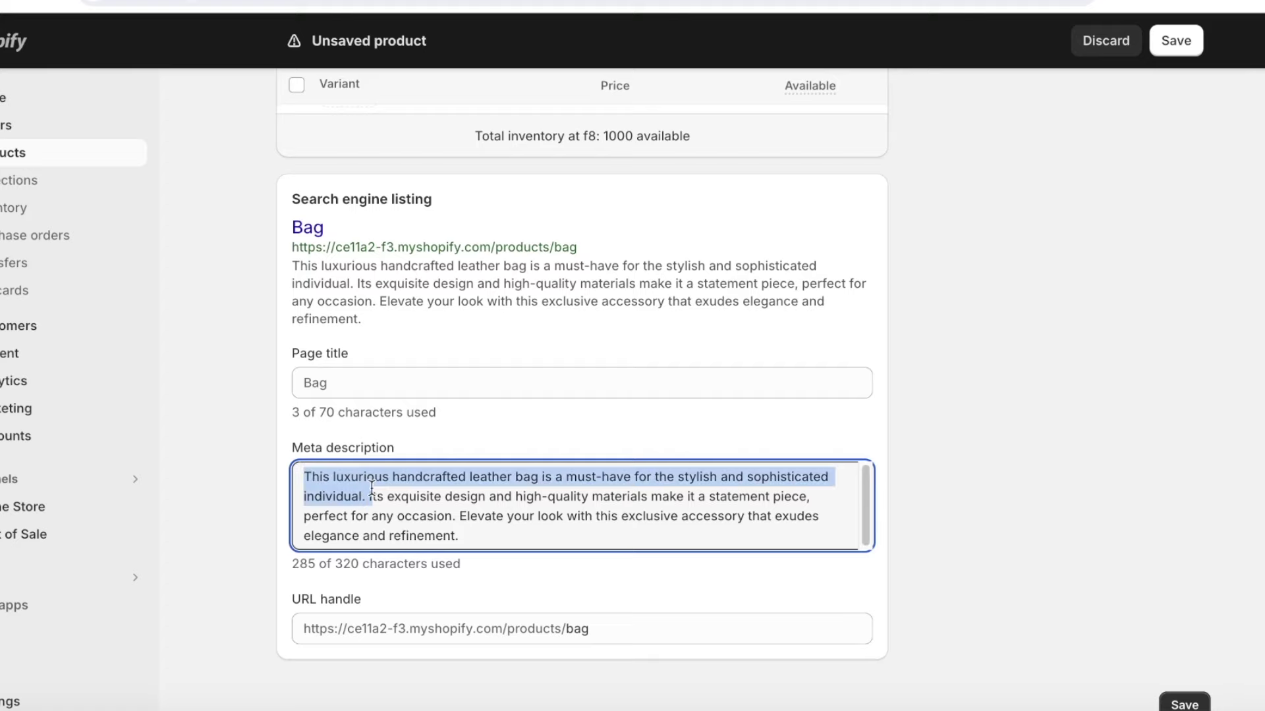
key(BackSpace)
text(I)
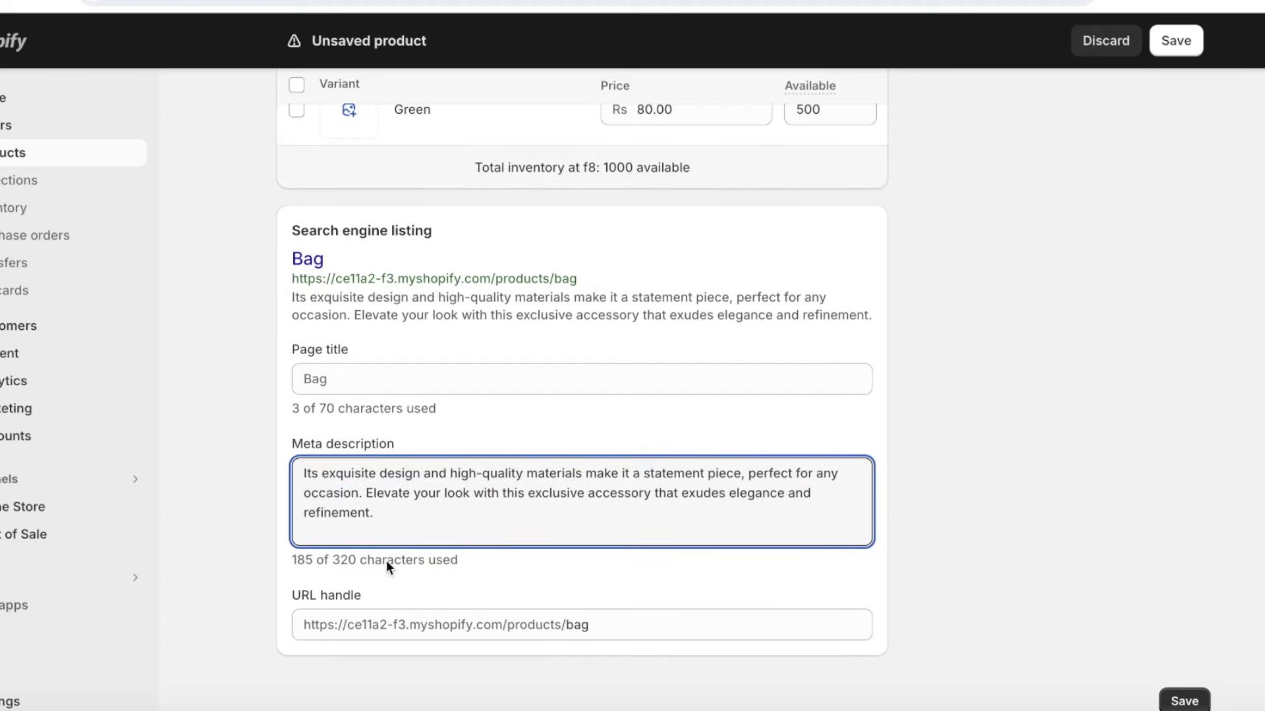
Insert "The best hangbag on a budget. It provides utility and style." at the start of the meta description
drag(453, 519, 274, 438)
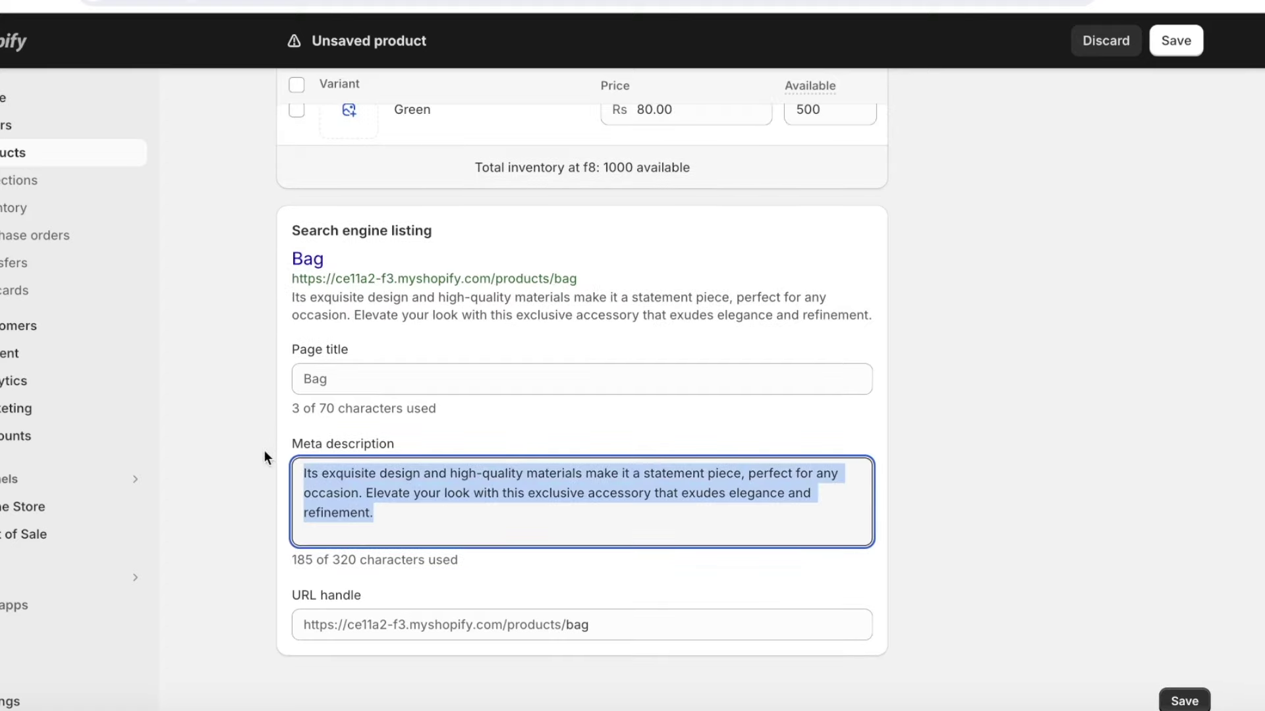
click(294, 461)
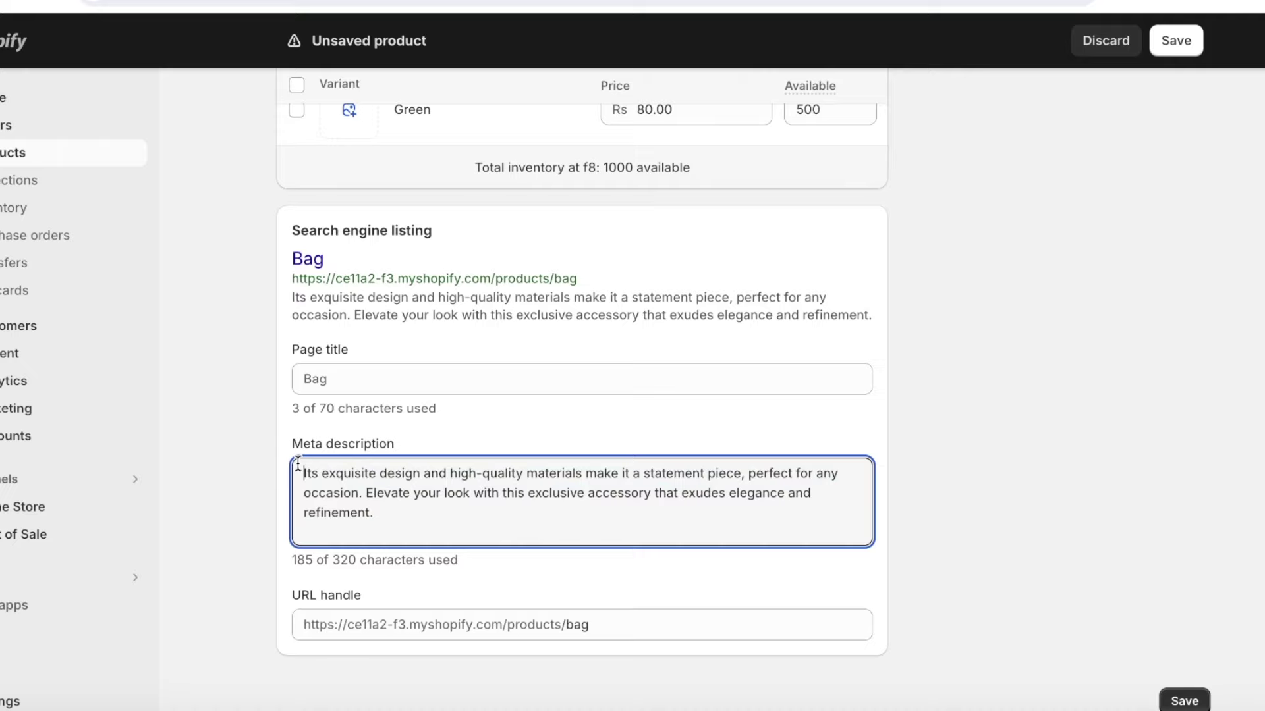
text(The best ba)
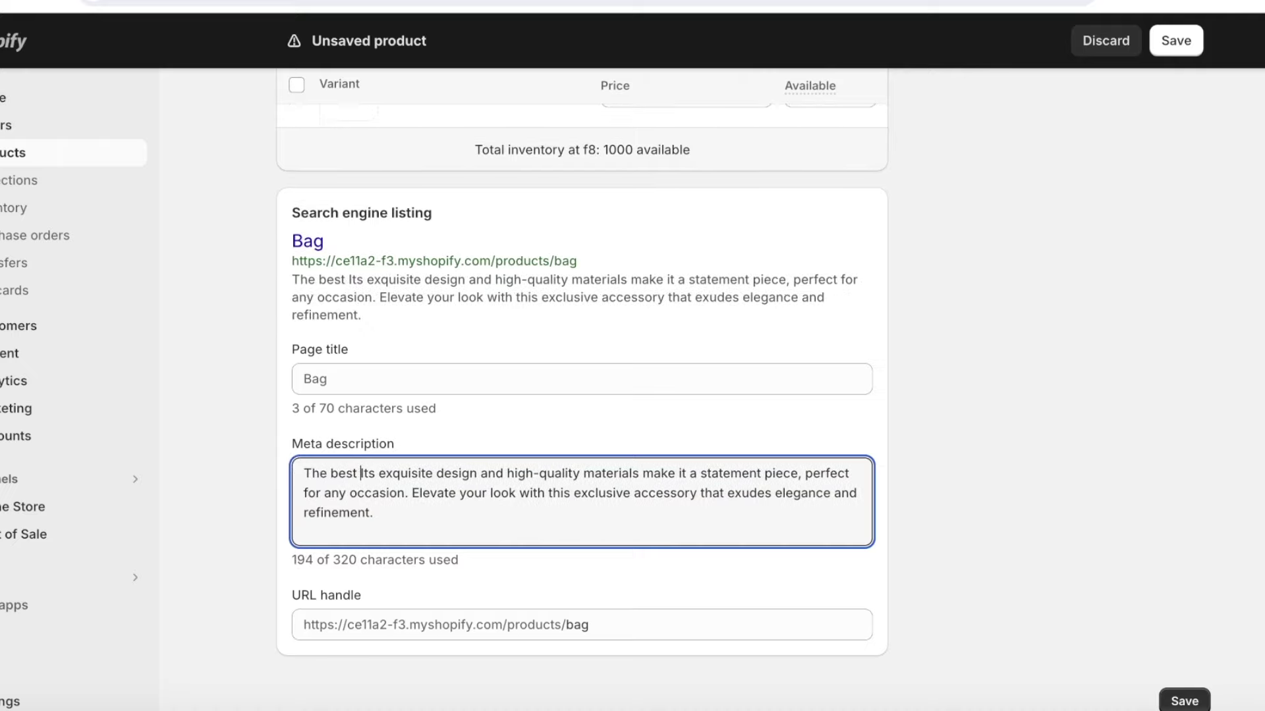
key(BackSpace)
key(BackSpace)
text(hangbag on a budget. It p)
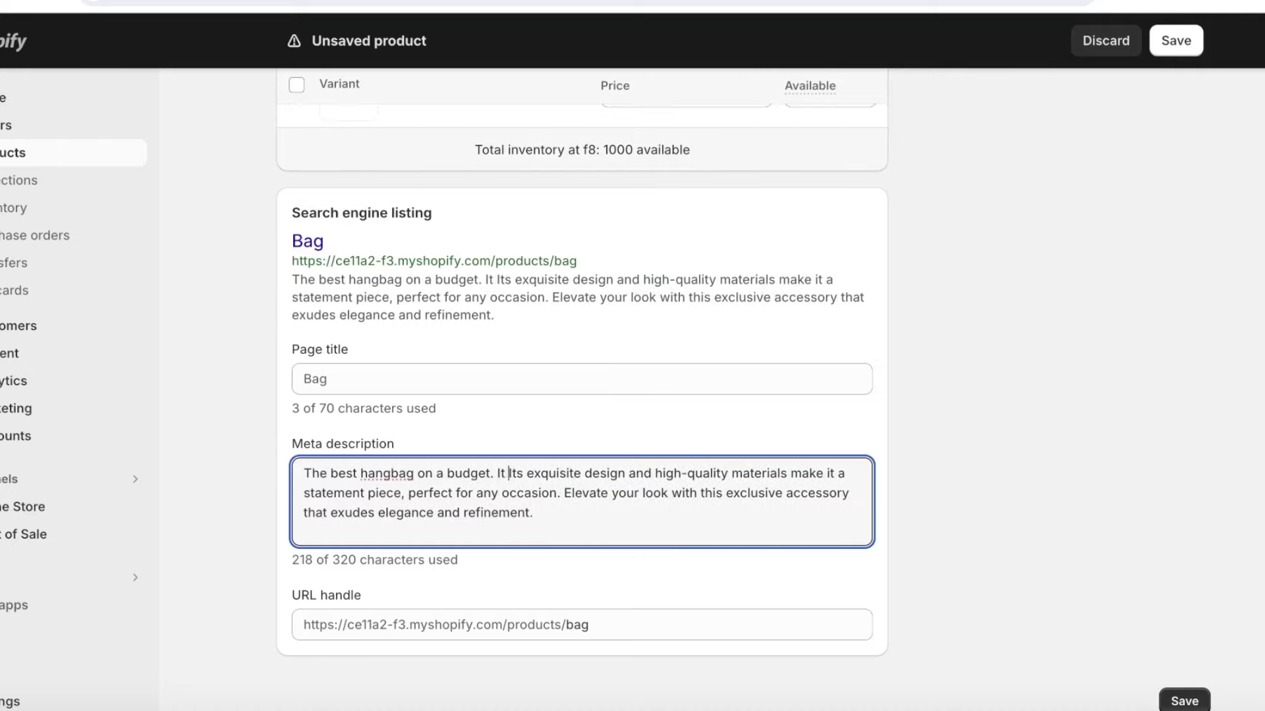
text(rovides utility and st)
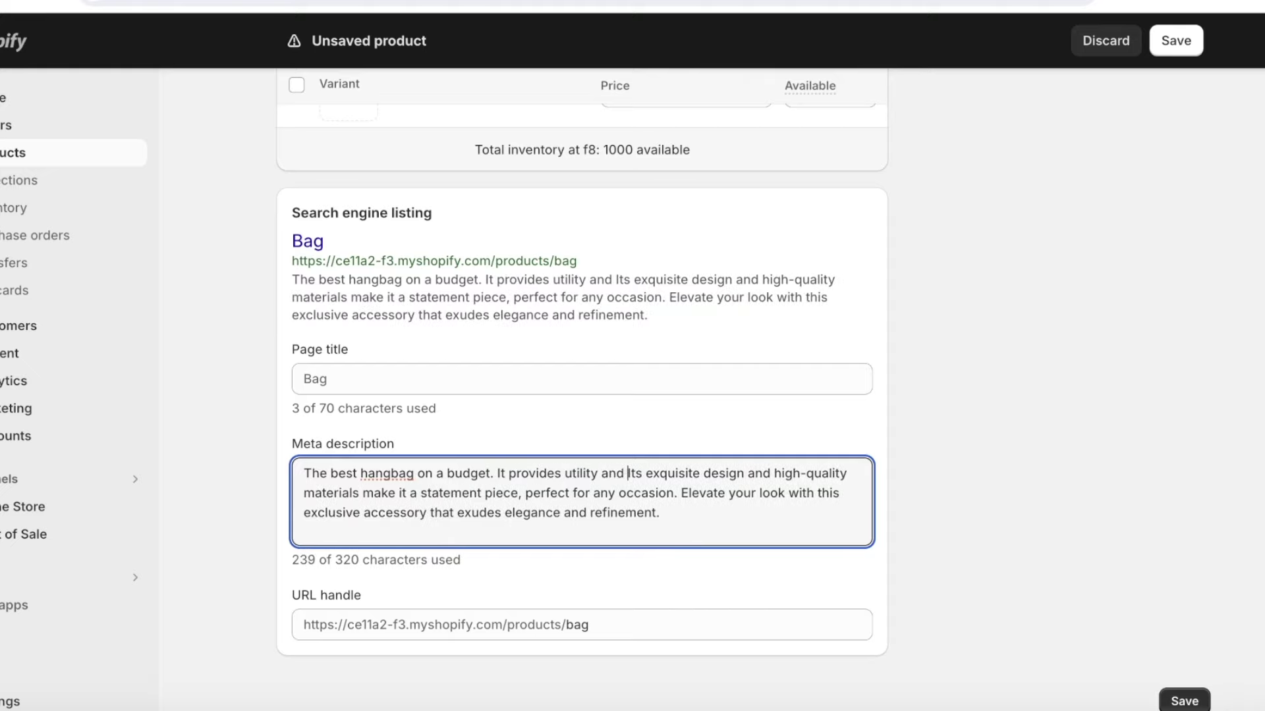
text(yle.Its)
key(BackSpace)
key(BackSpace)
text(.)
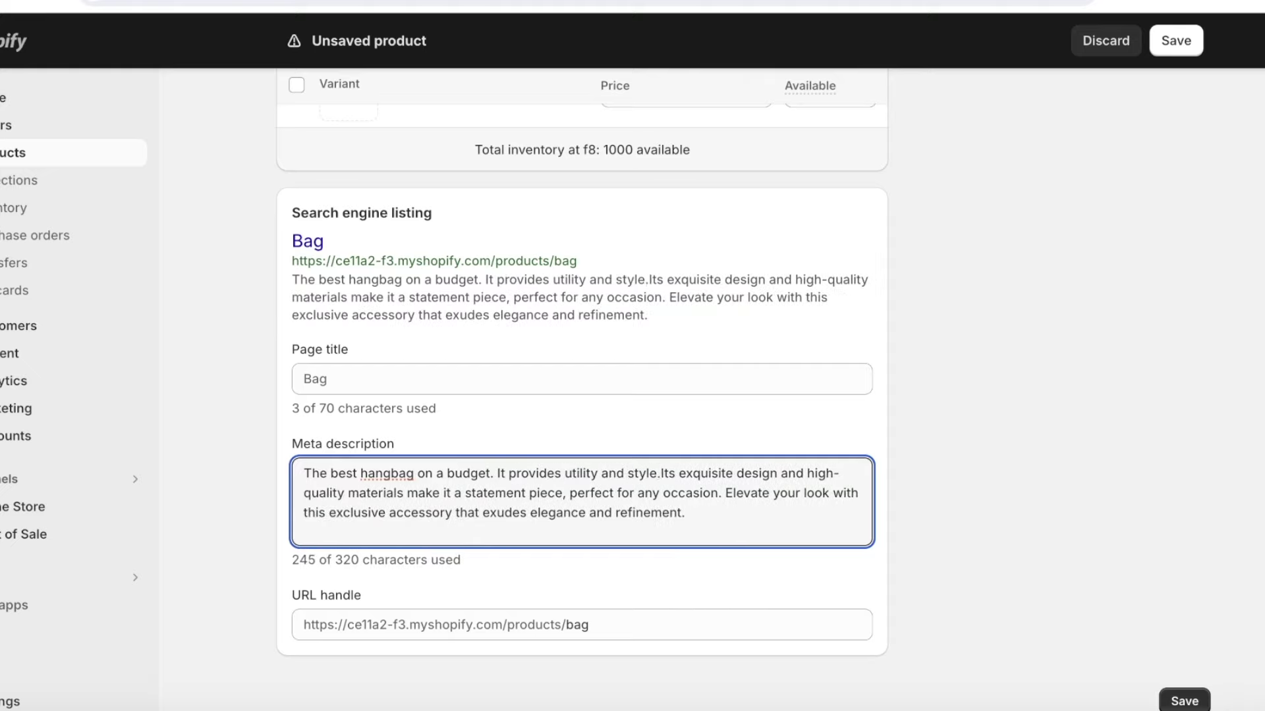
Set the search engine listing's page title to "Buy a versatile hand bag"
click(331, 376)
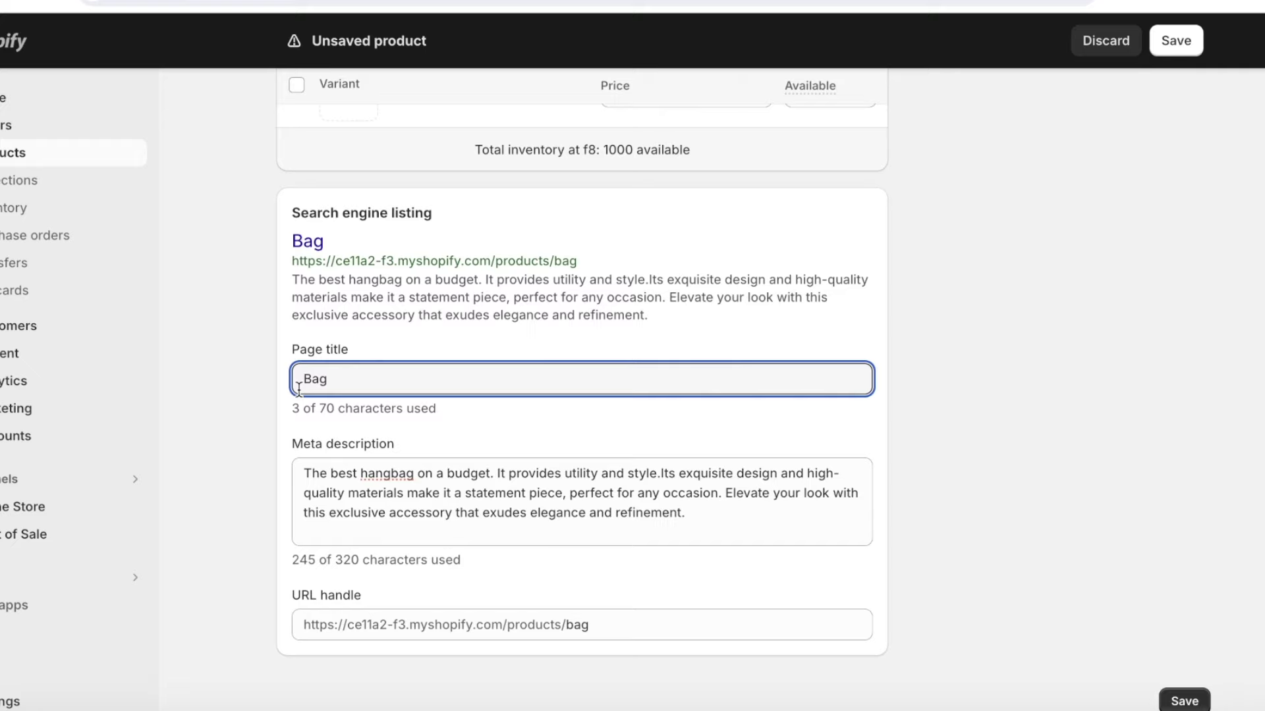
text(Buy a vers)
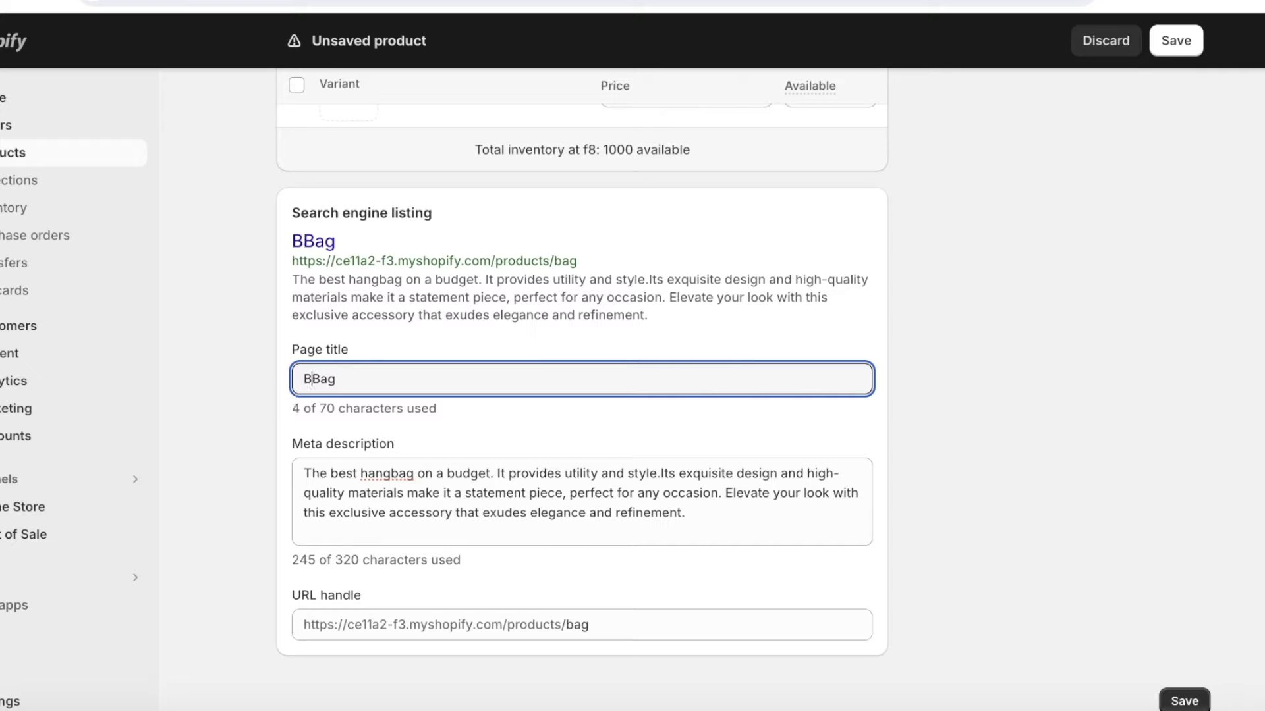
text(atile hand)
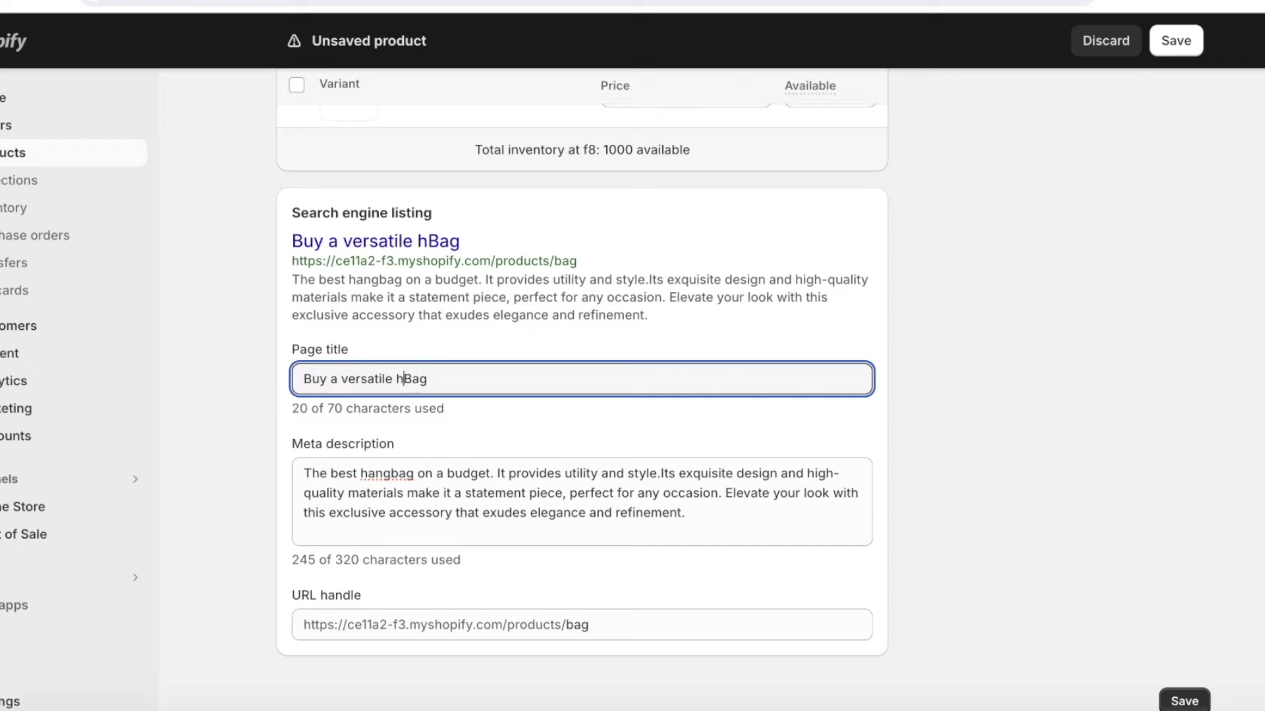
key(Right)
text(\b)
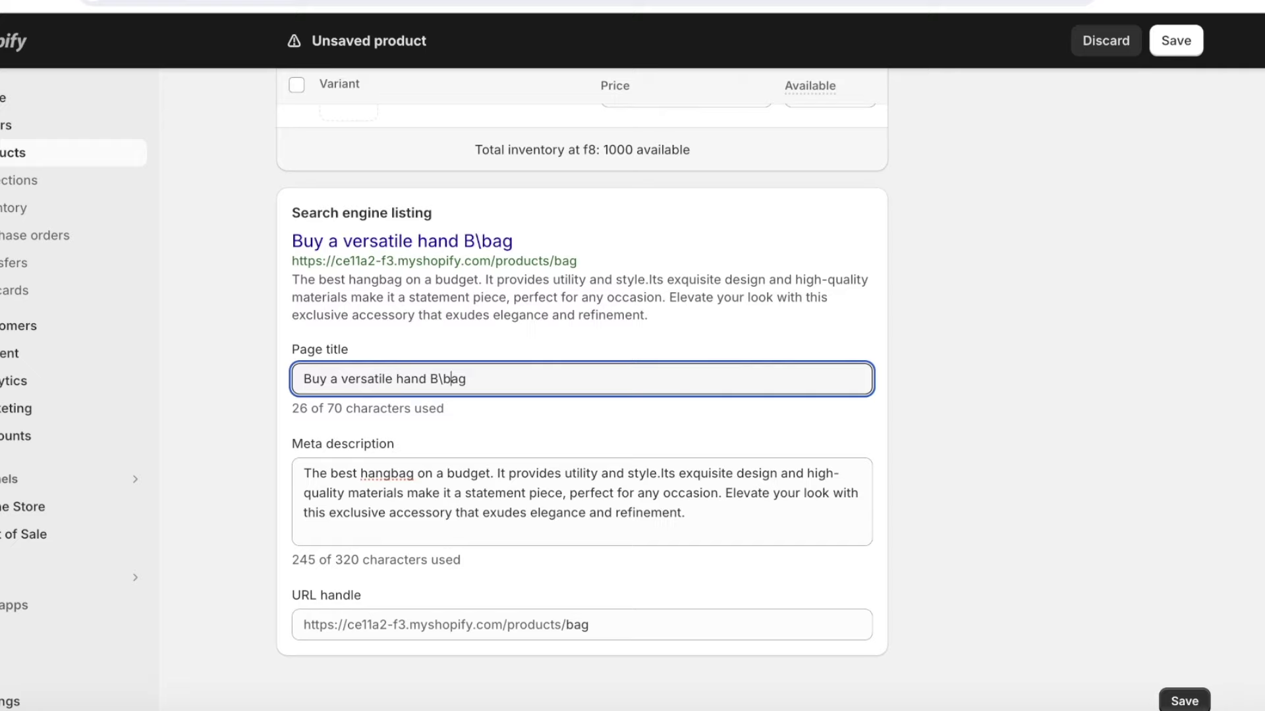
key(BackSpace)
key(BackSpace)
key(BackSpace)
text(b)
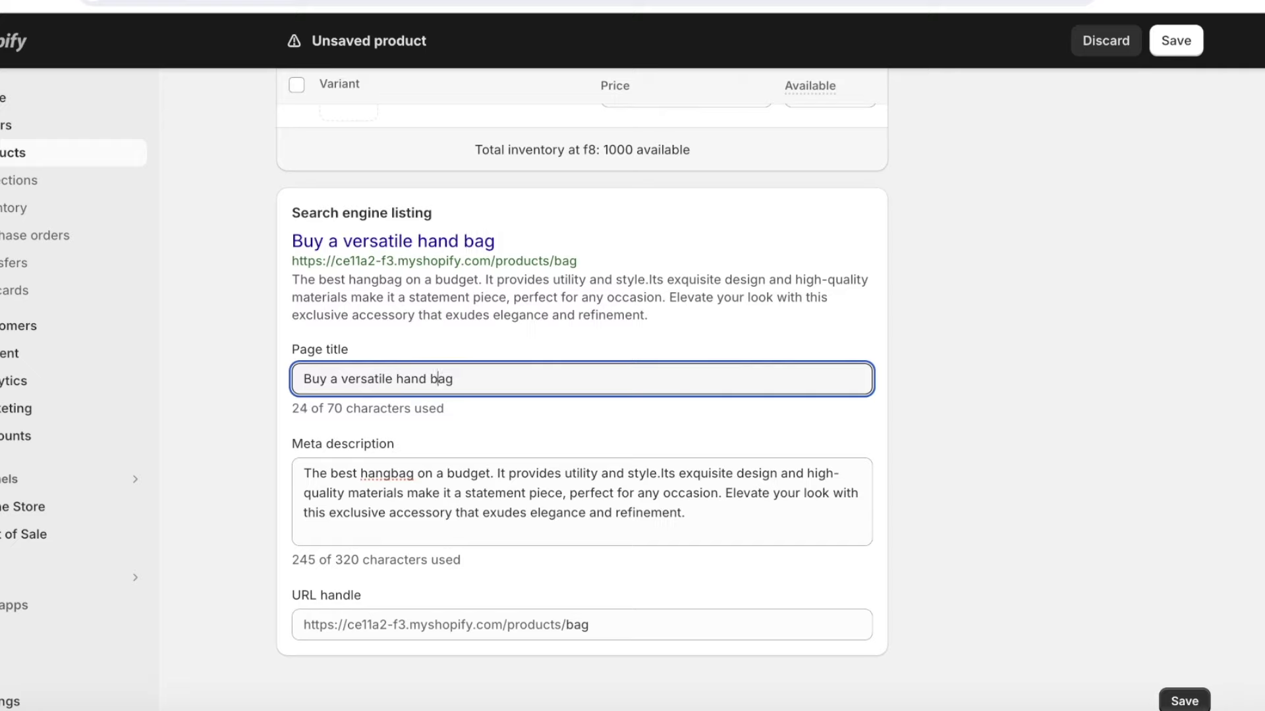
click(621, 623)
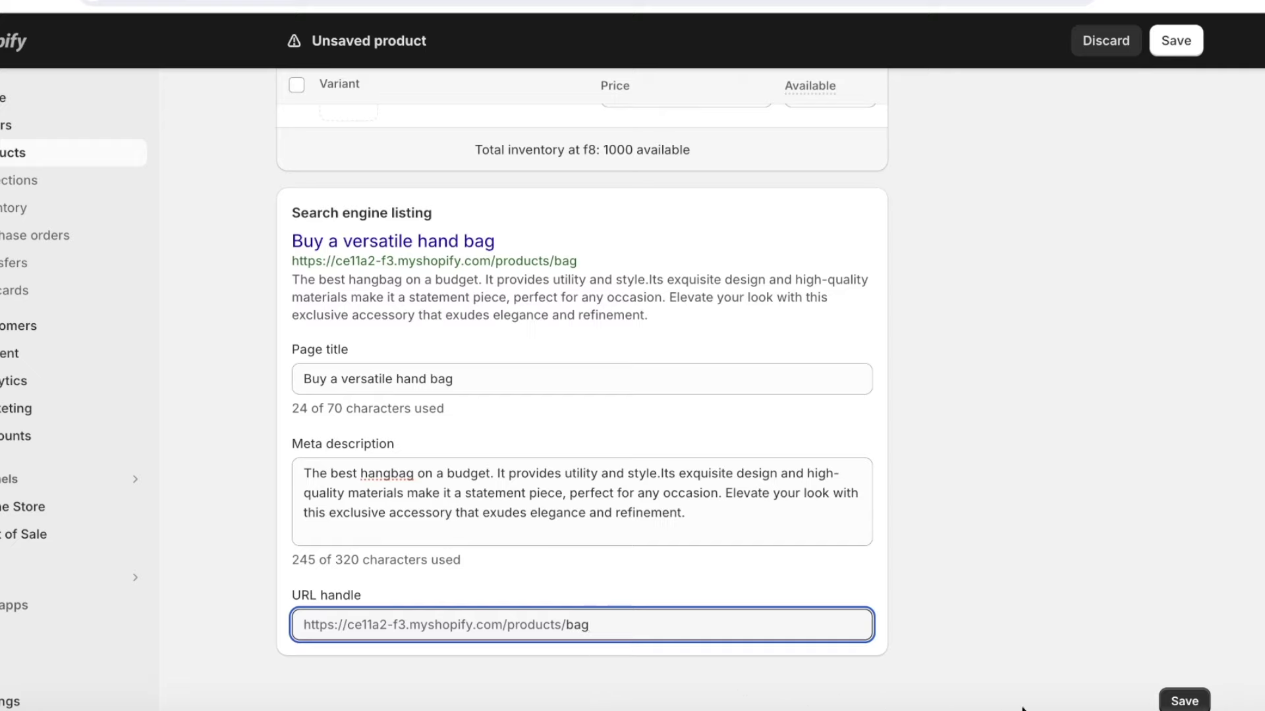
Move the image of the model carrying the green bag to first place in the product's media
scroll(791, 578, up, 3)
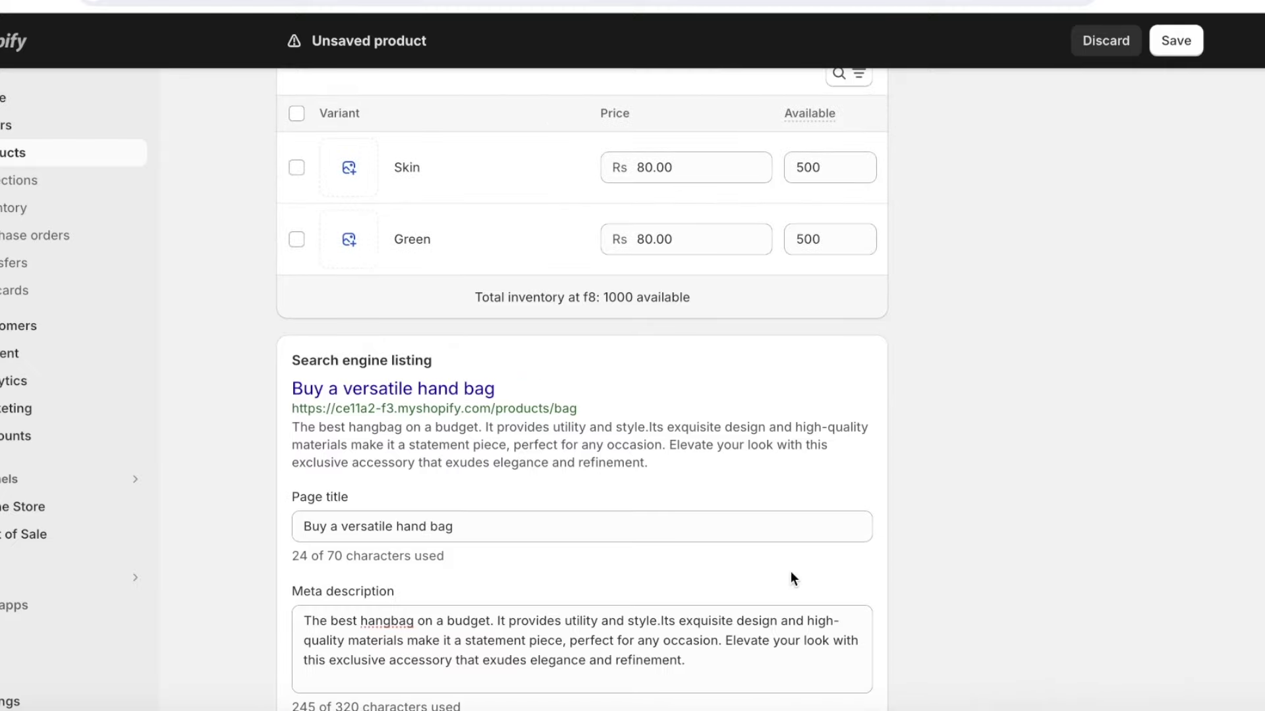
scroll(790, 578, down, 3)
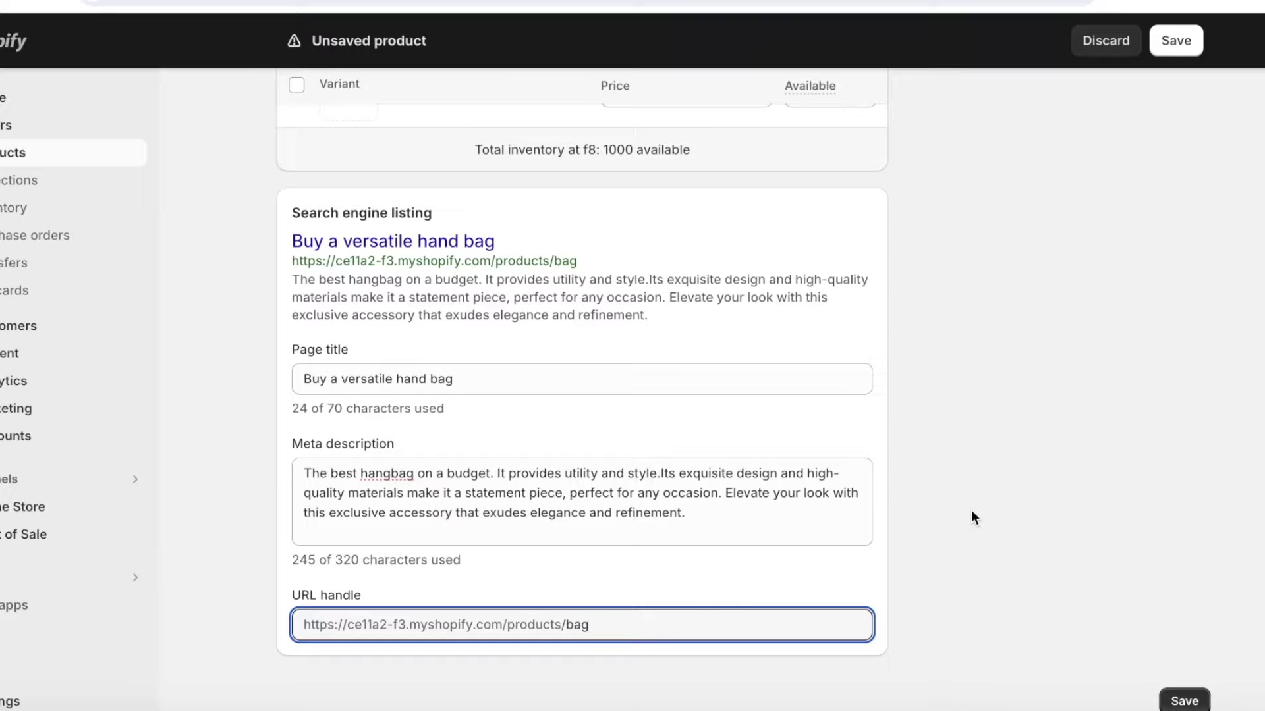
scroll(970, 510, up, 3)
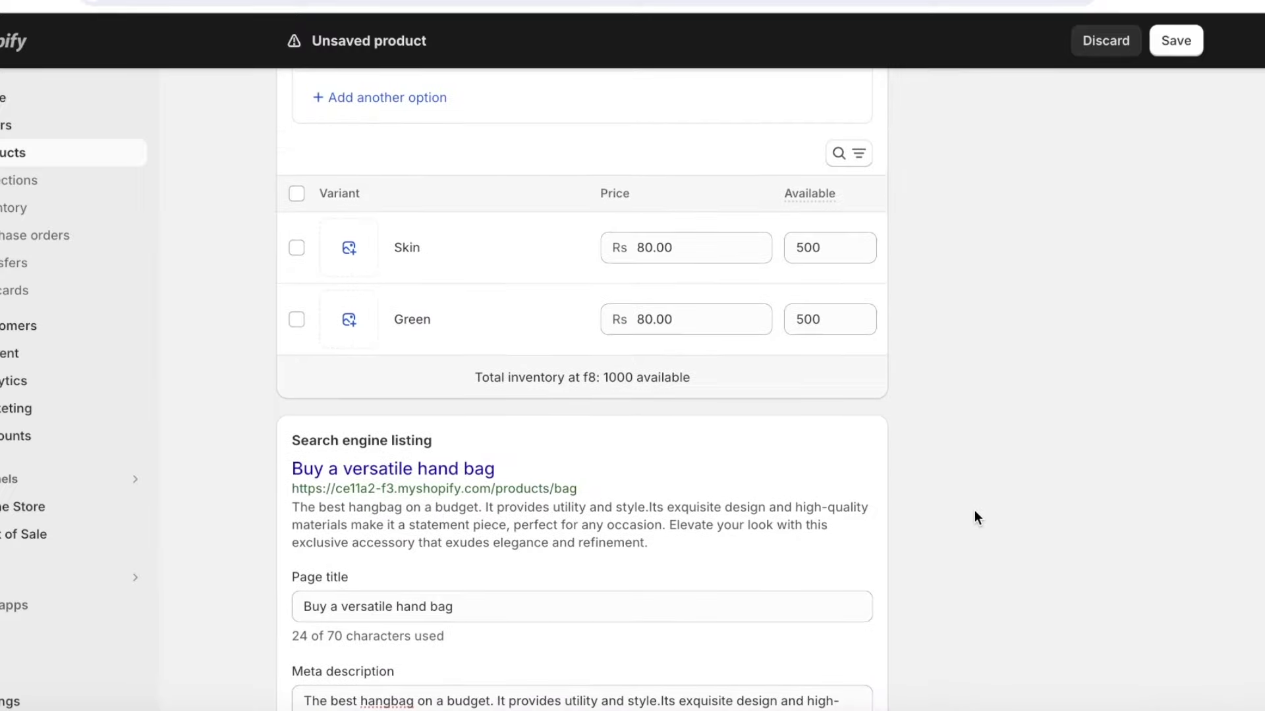
scroll(974, 517, up, 1)
scroll(729, 544, up, 15)
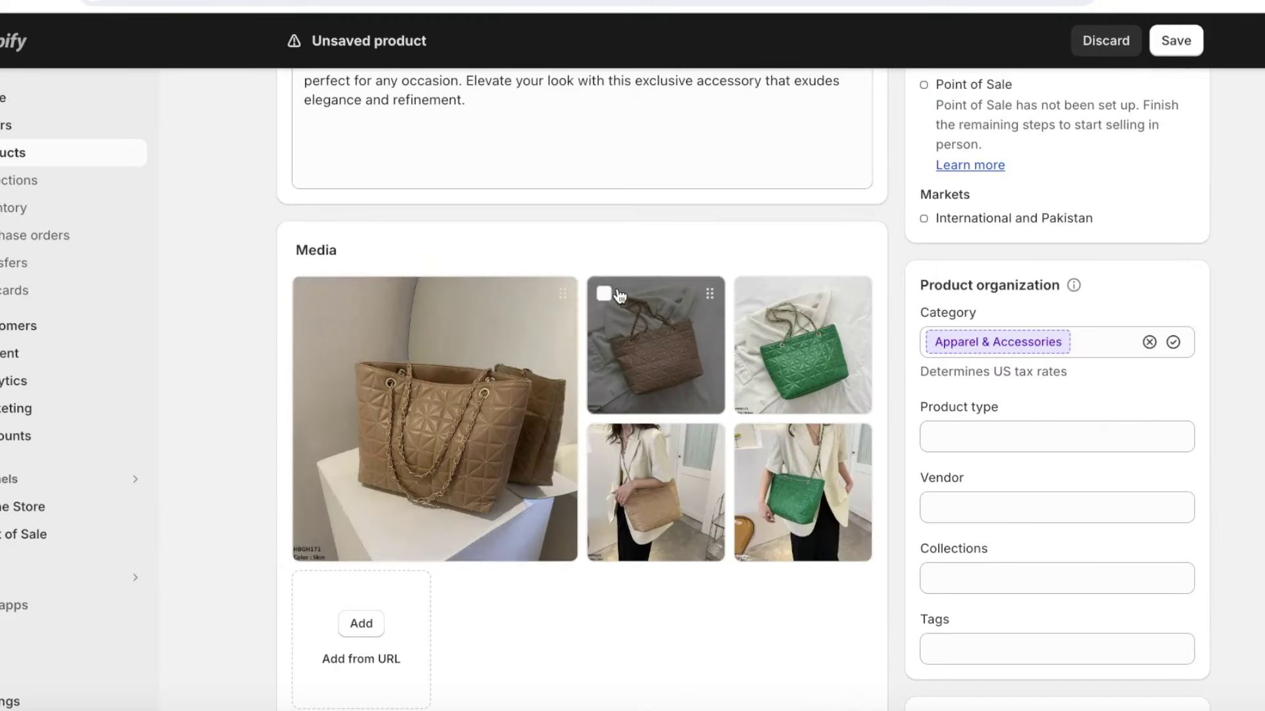
scroll(664, 369, up, 3)
scroll(664, 388, down, 2)
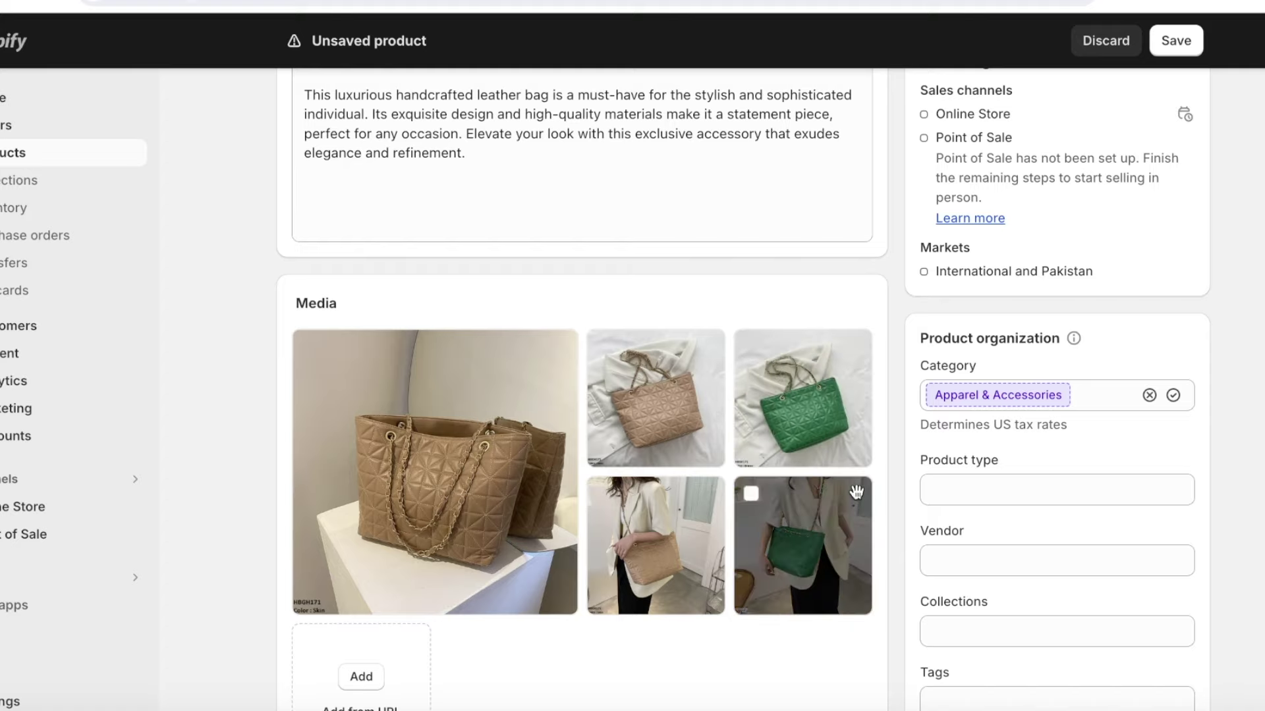
drag(857, 492, 452, 350)
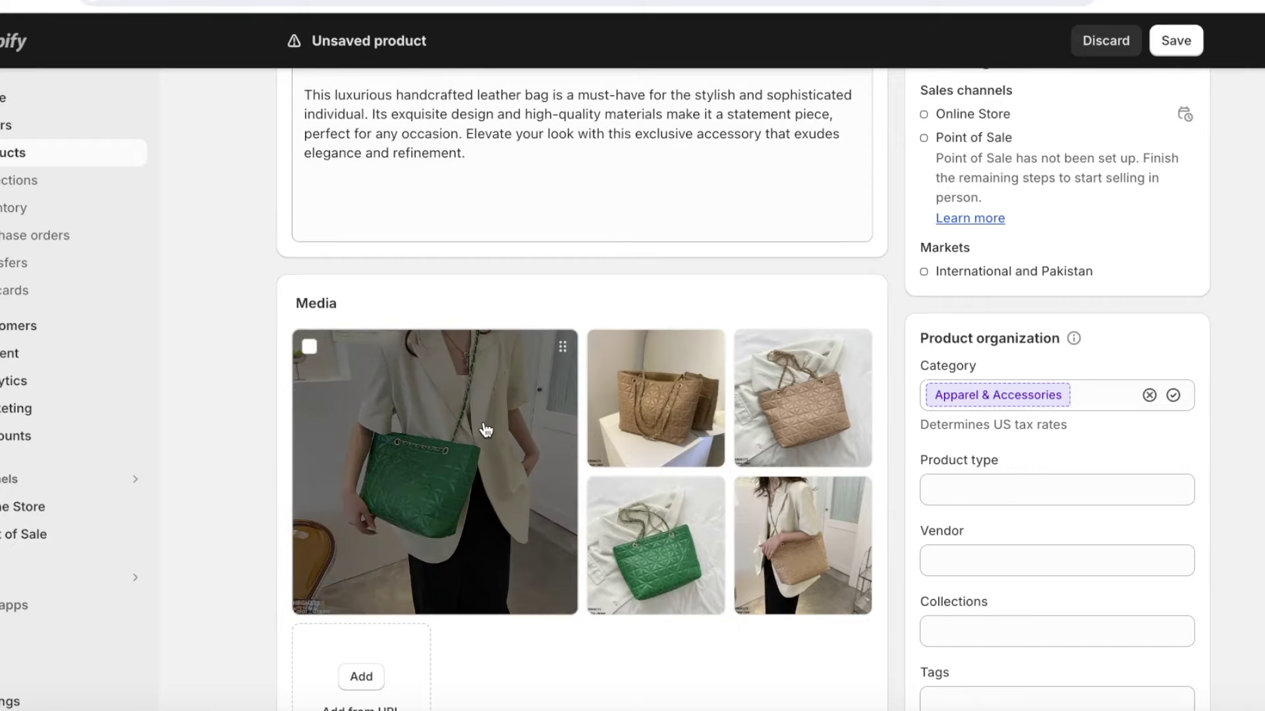
Replace the suggested product category with Handbags, found by searching for "handbag"
scroll(486, 431, down, 1)
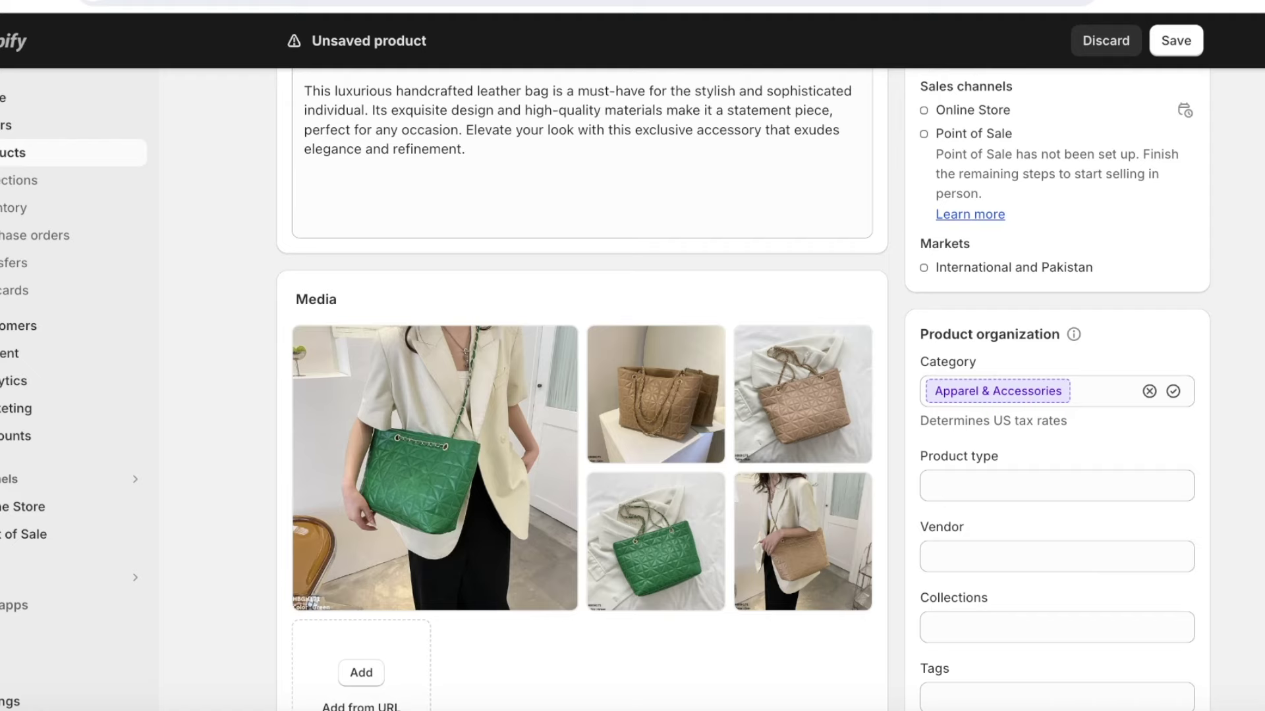
scroll(580, 396, down, 3)
scroll(580, 396, up, 2)
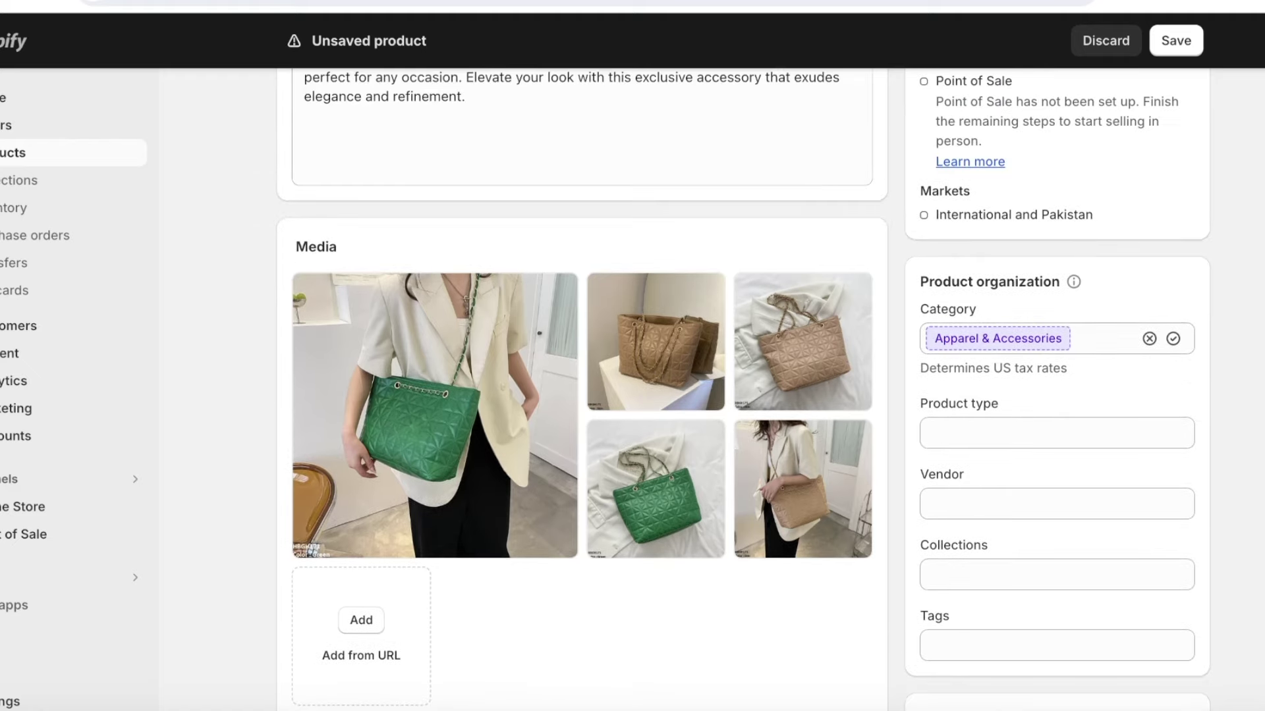
click(1148, 338)
text(bag)
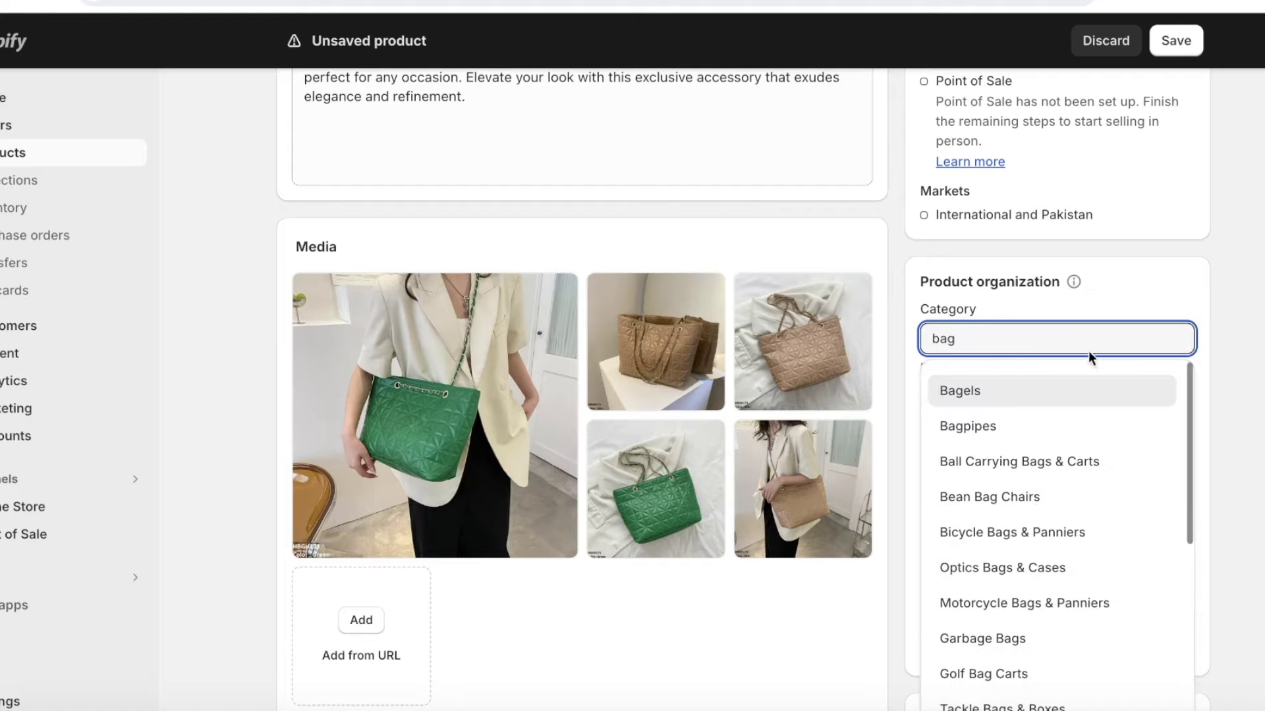
scroll(1041, 446, down, 6)
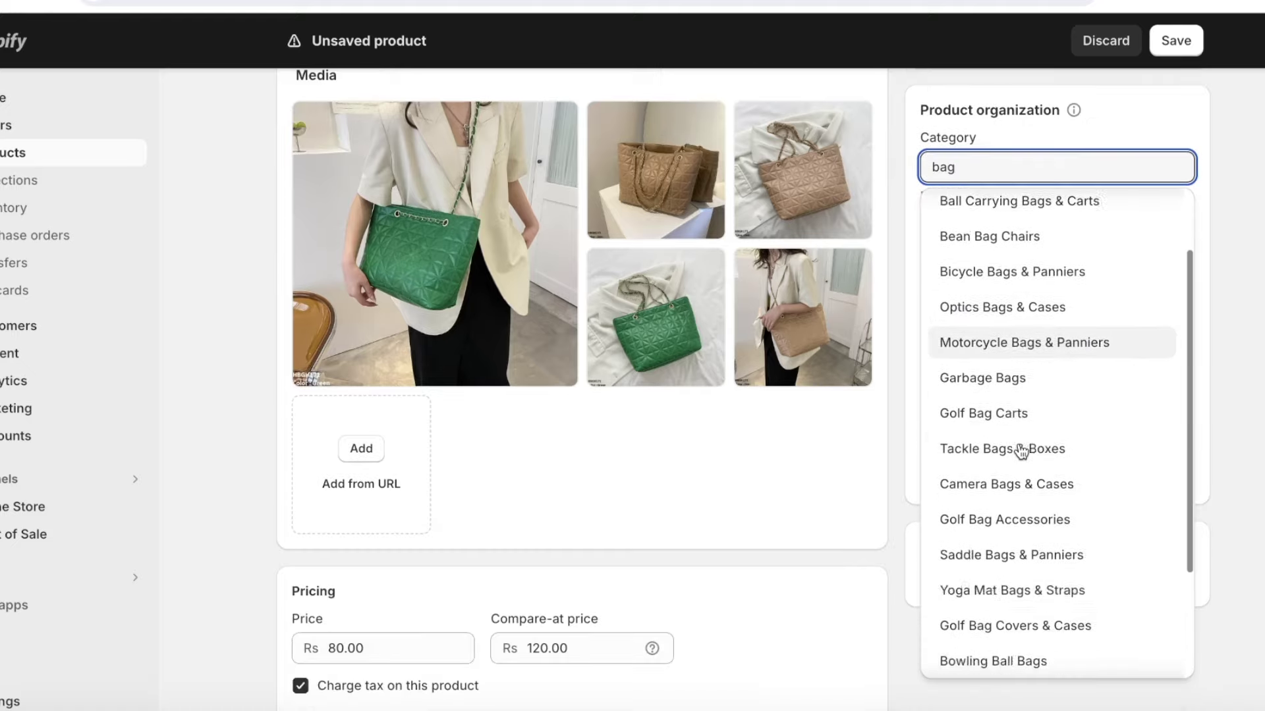
double_click(965, 171)
text(ha)
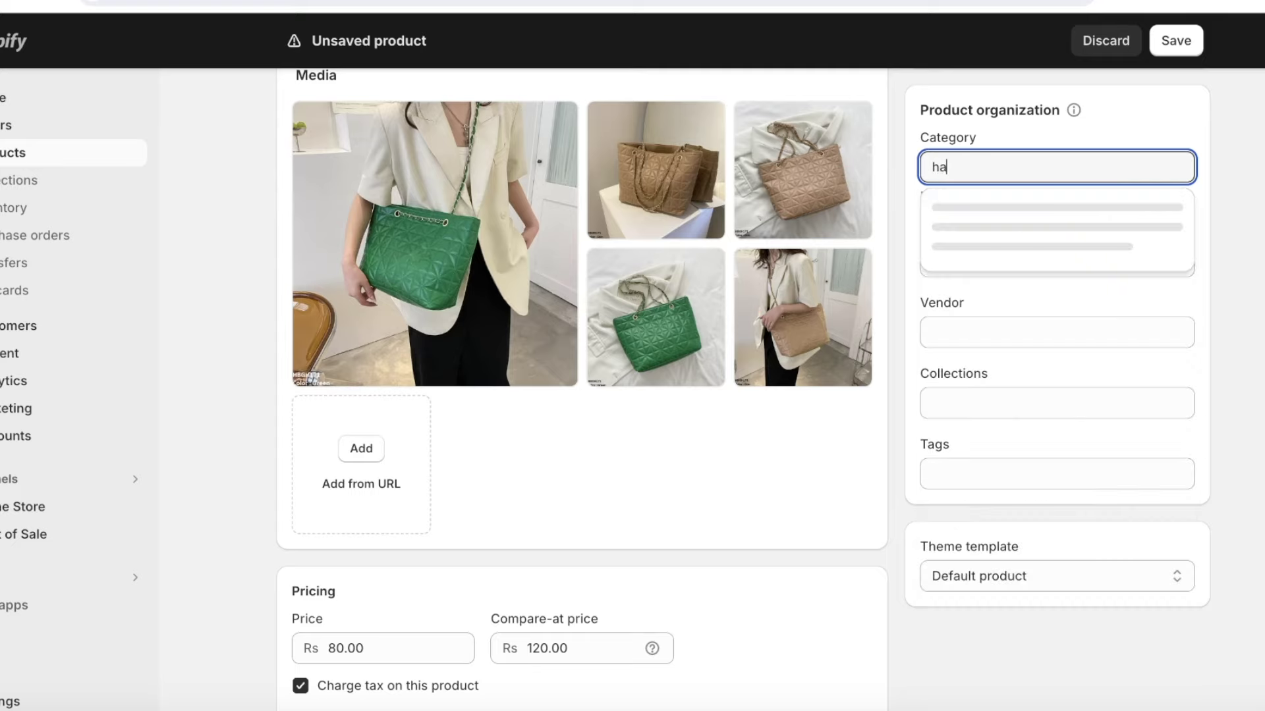
text(ndbag)
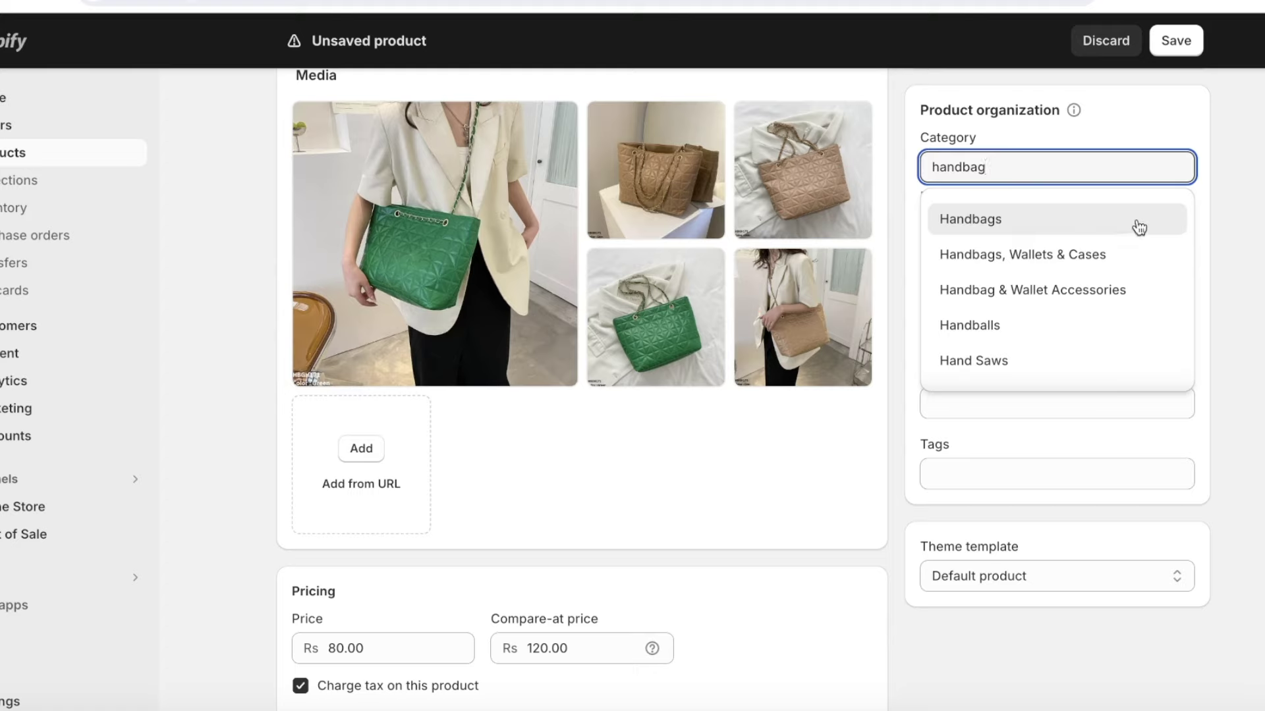
click(1054, 225)
Set the product type to "tote bag" and save the product
click(1088, 269)
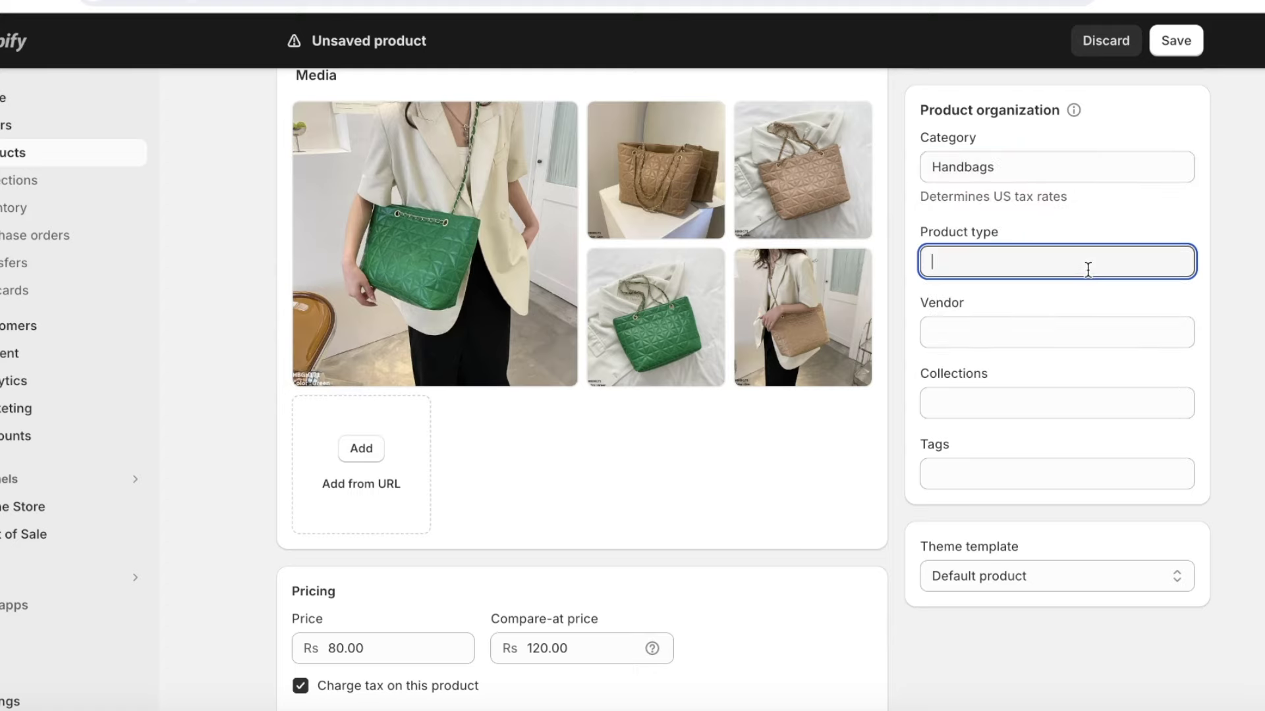
text(tote bag)
scroll(1036, 456, up, 1)
click(1025, 515)
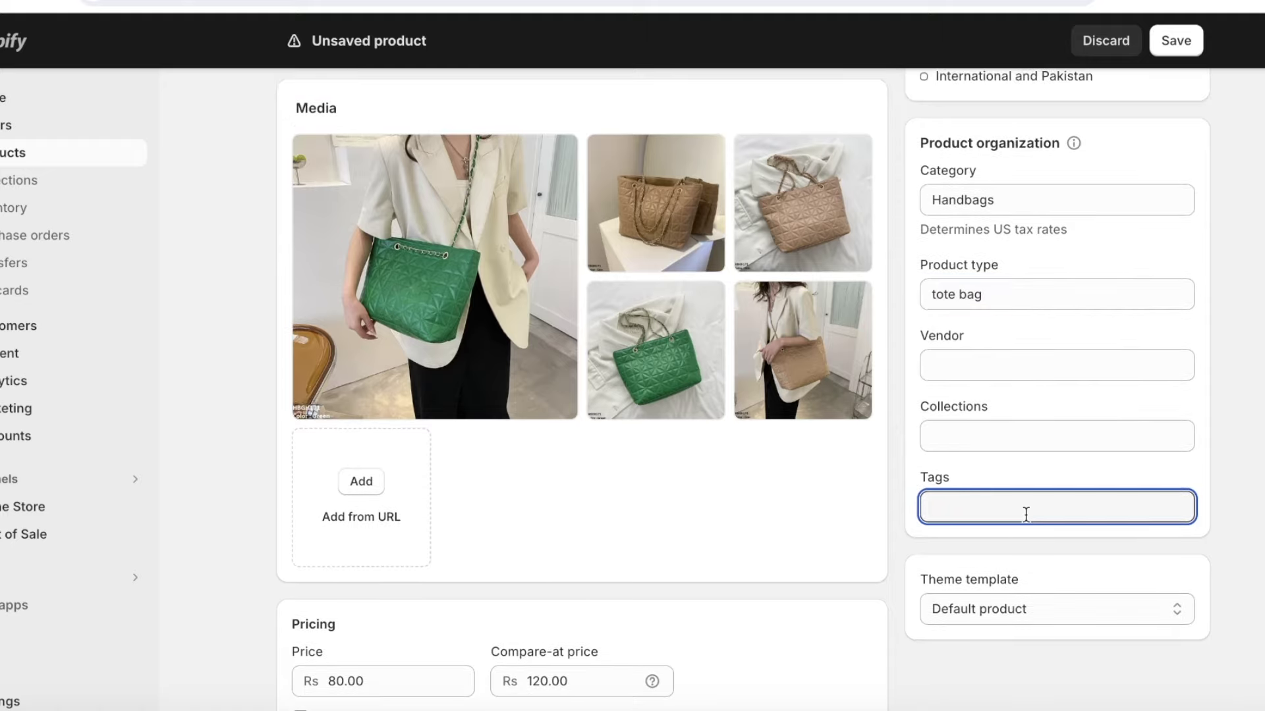
click(988, 432)
click(1250, 418)
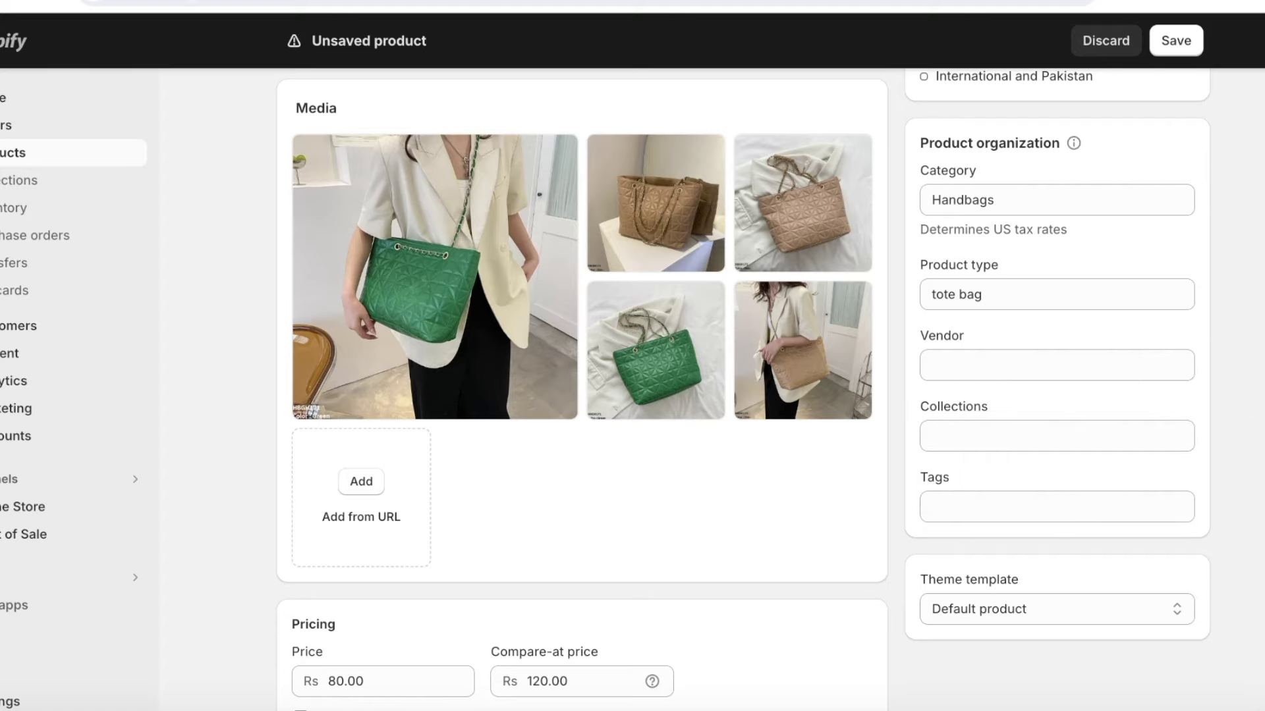
click(1186, 46)
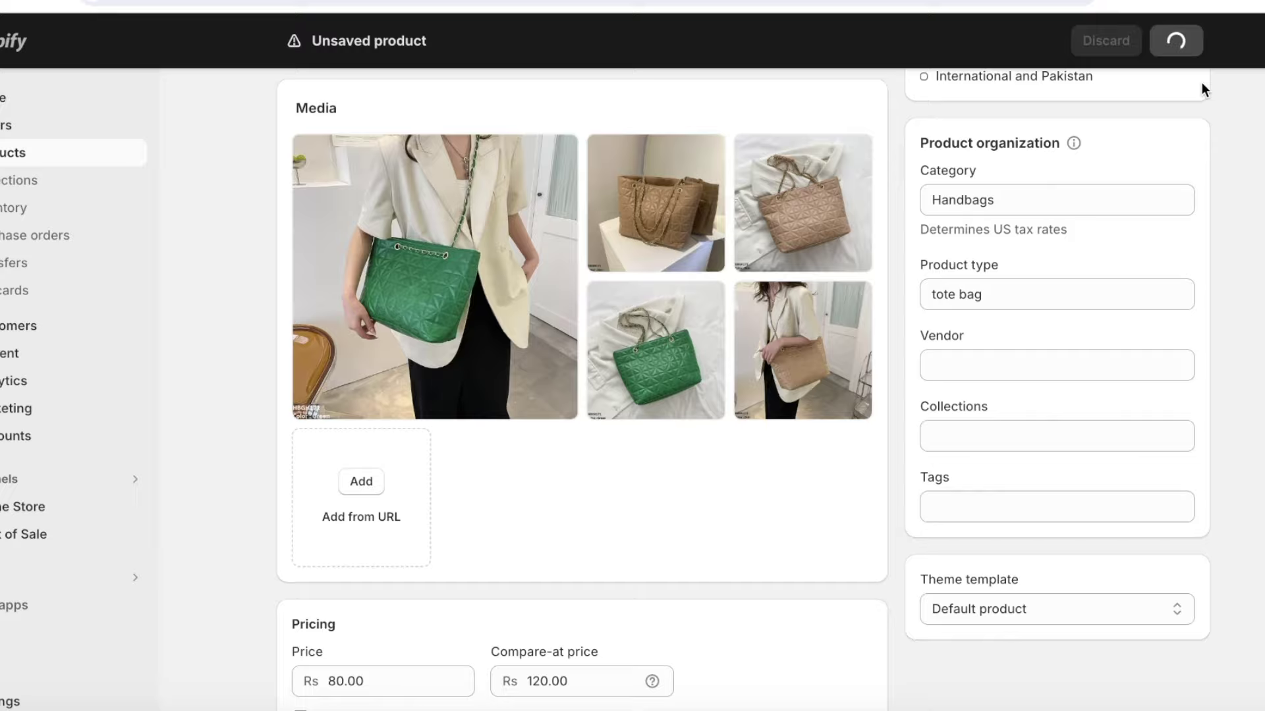
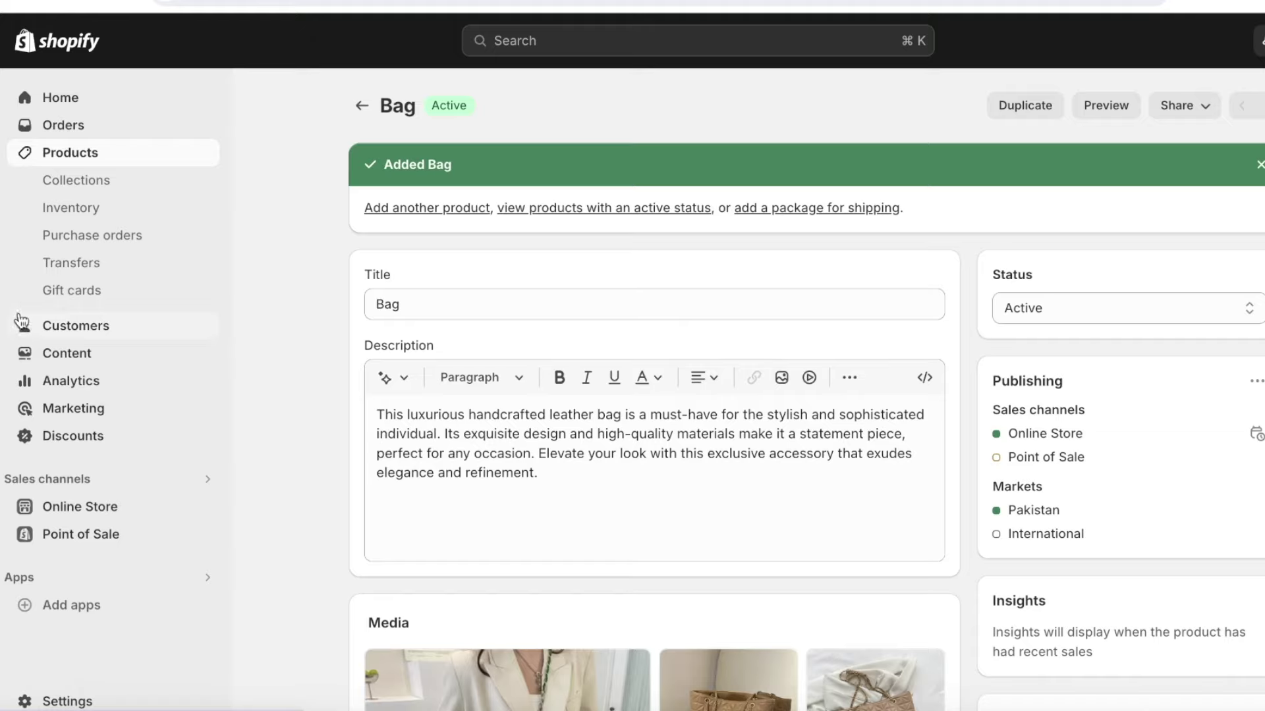
Start a new product collection titled "Handbags" with the description "Lux Handbags"
click(84, 156)
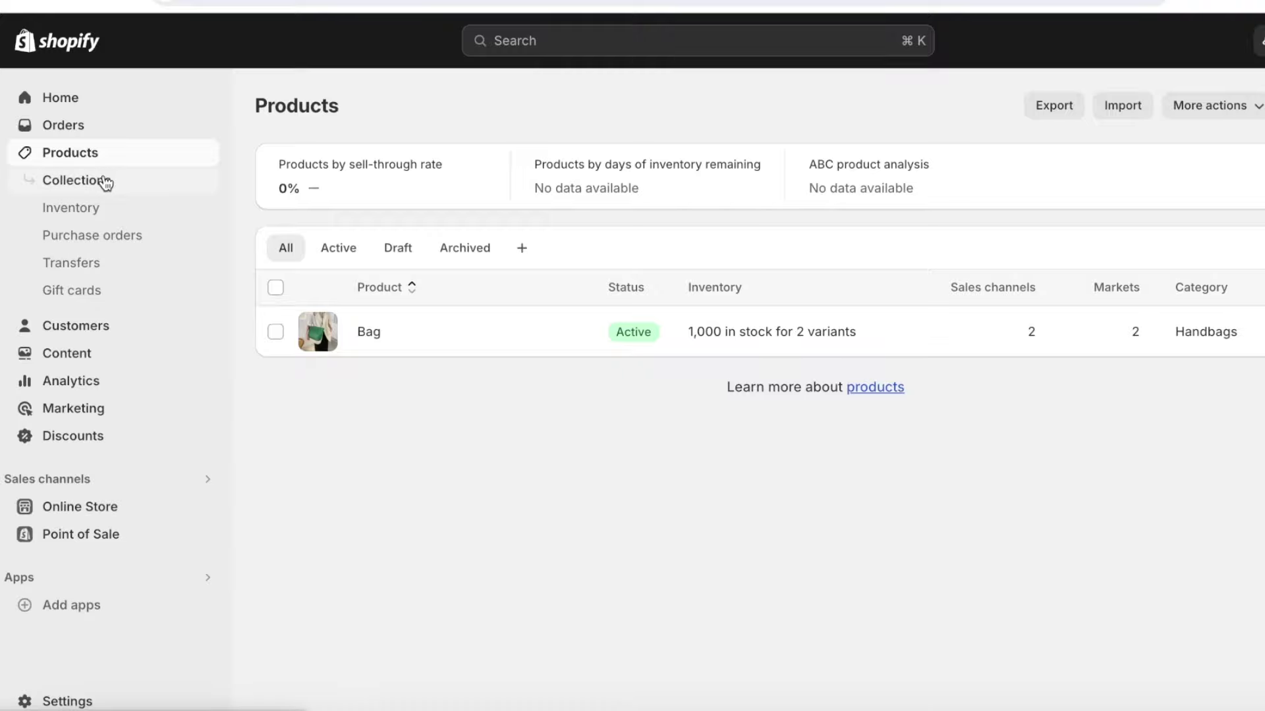
click(86, 183)
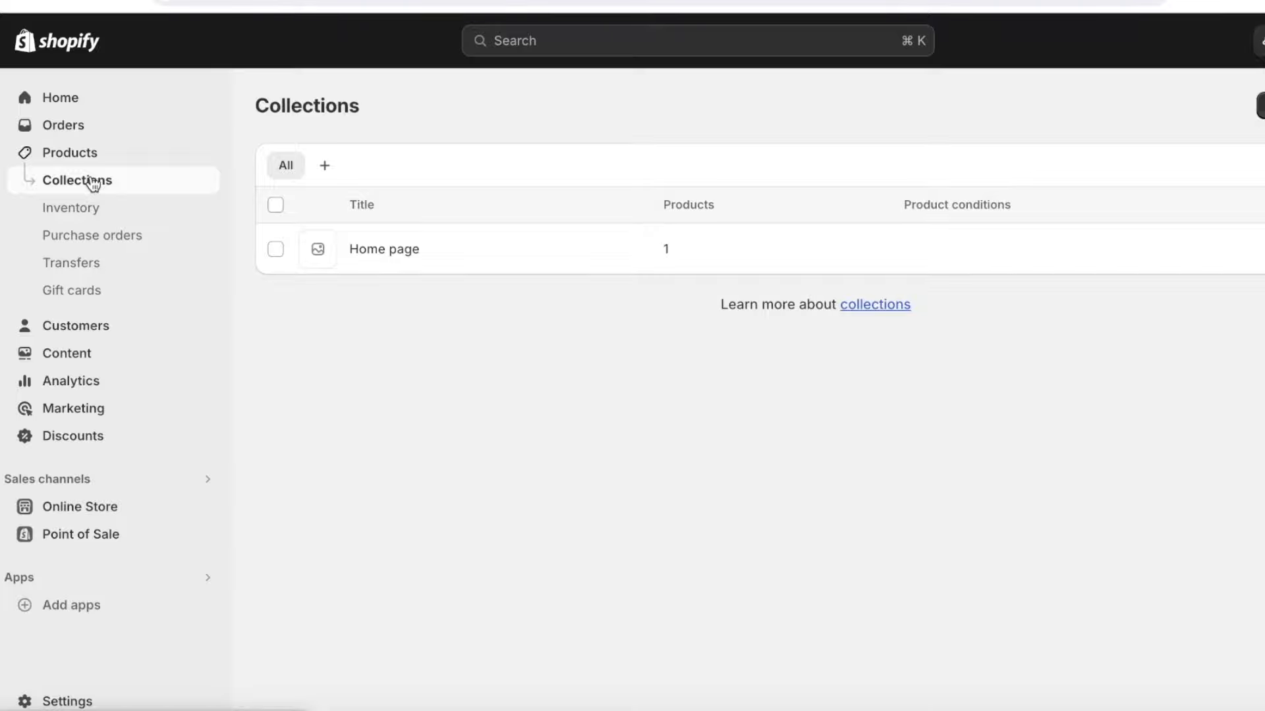
click(1148, 104)
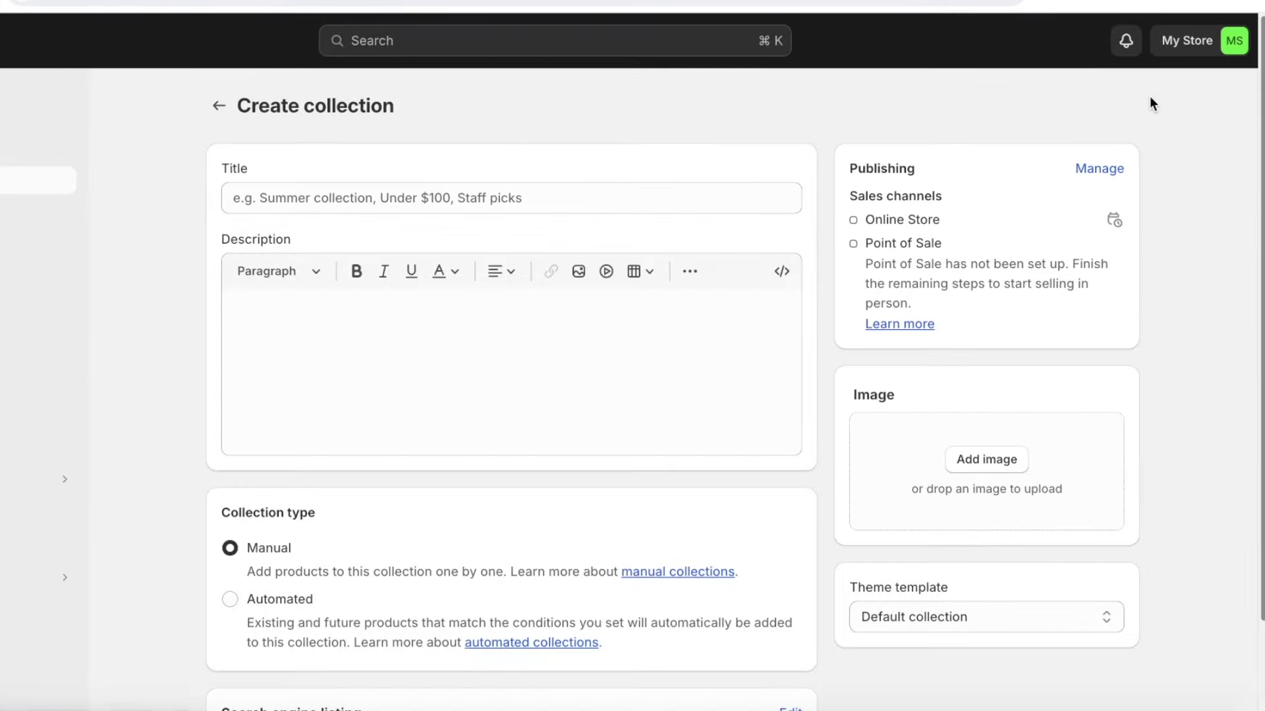
click(529, 197)
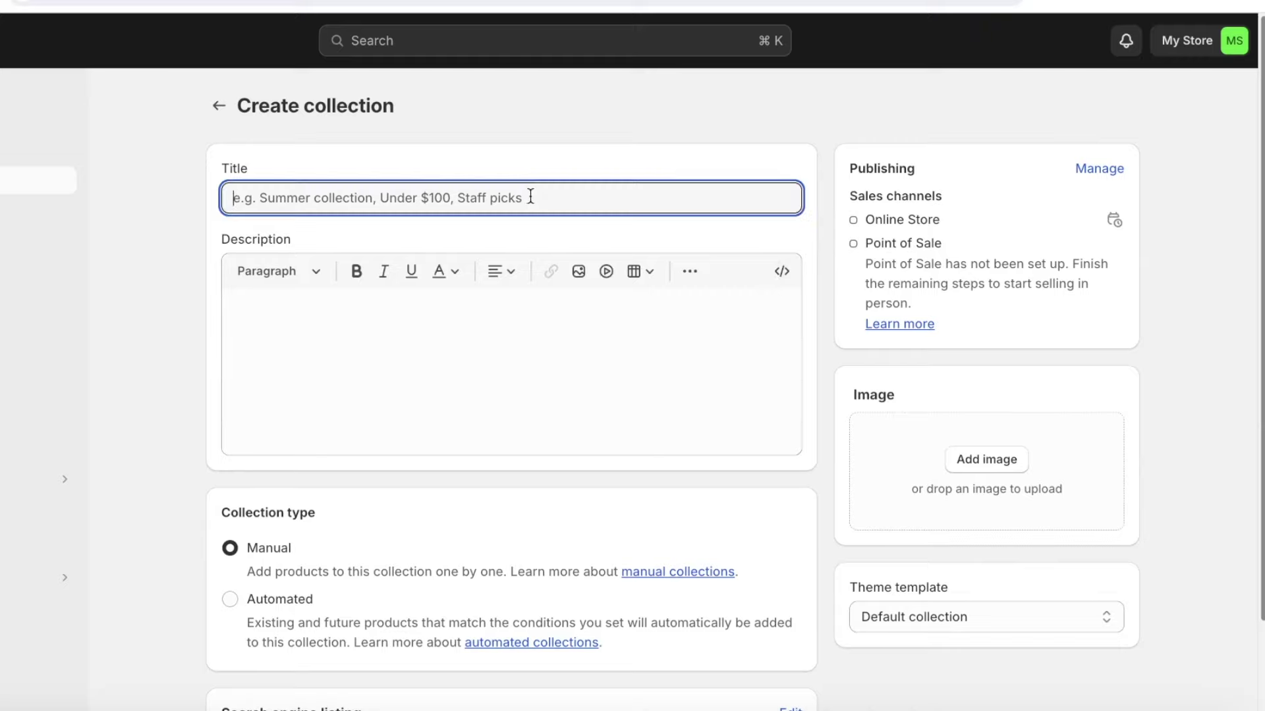
text(Handbags)
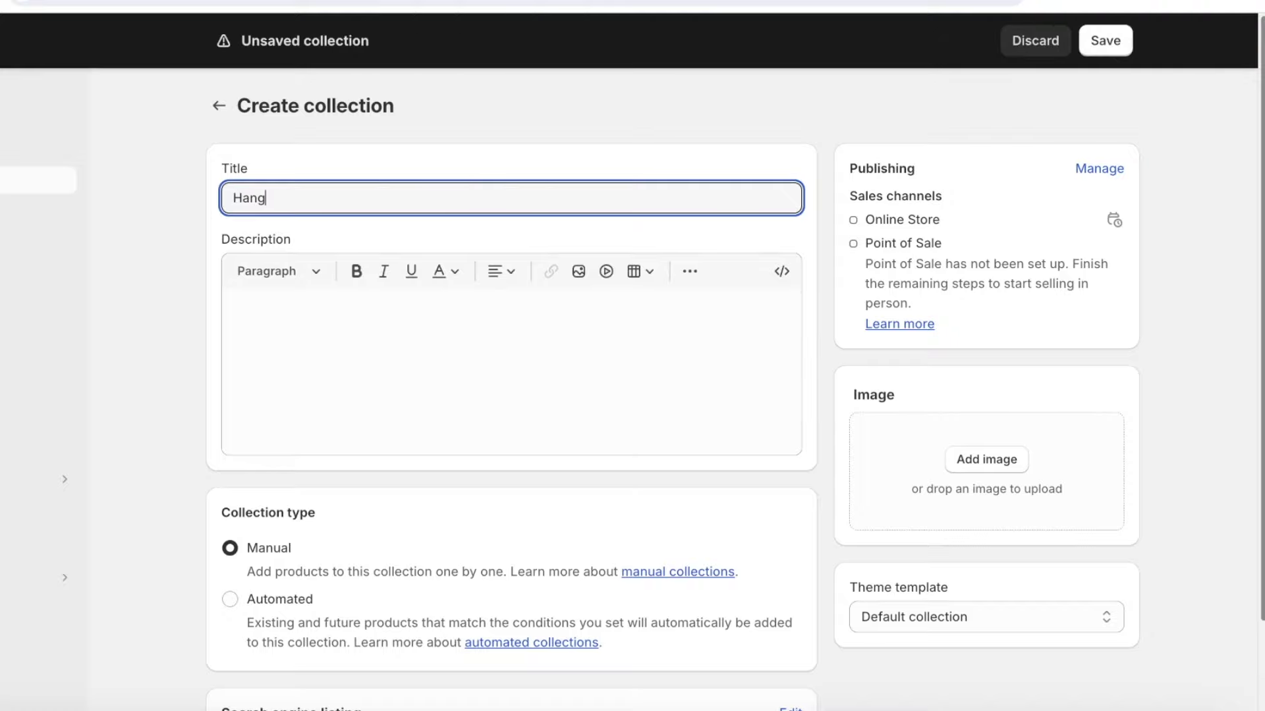
click(497, 311)
text(Lux Handbags)
Add the image of the brown quilted tote bags from Bag Folder to the collection and save it
scroll(469, 427, down, 2)
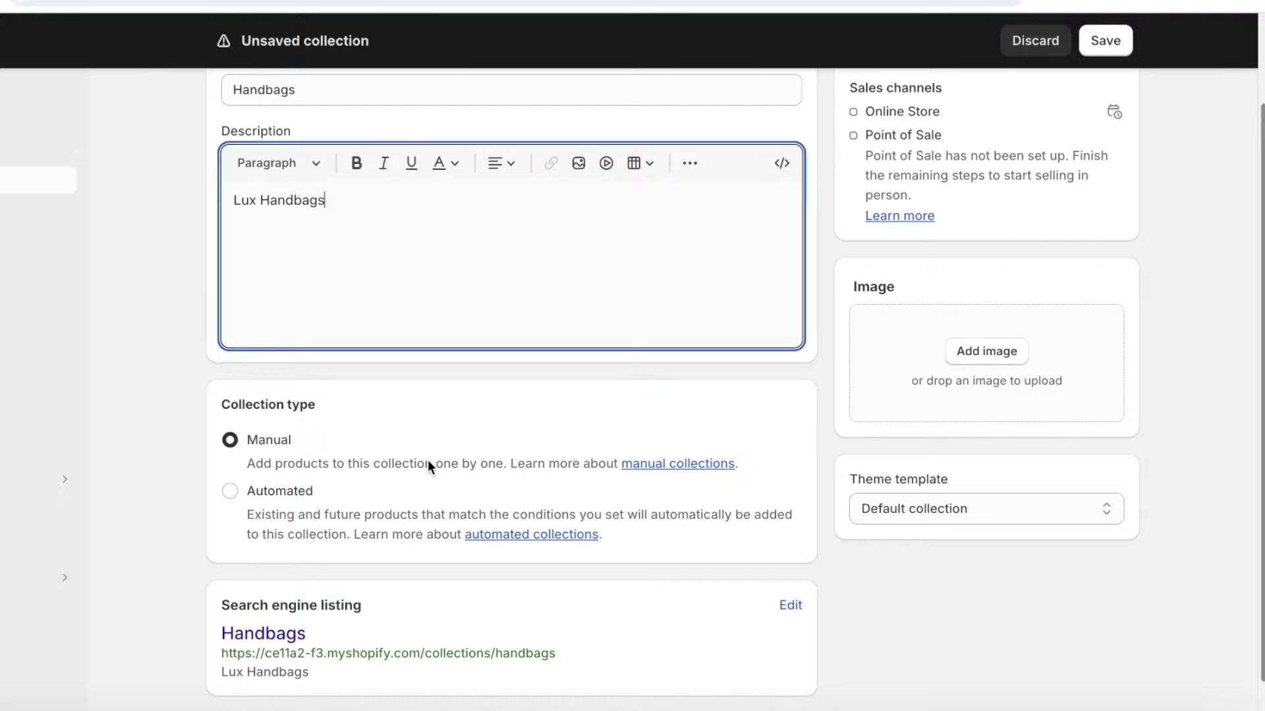
scroll(994, 402, up, 1)
click(1002, 386)
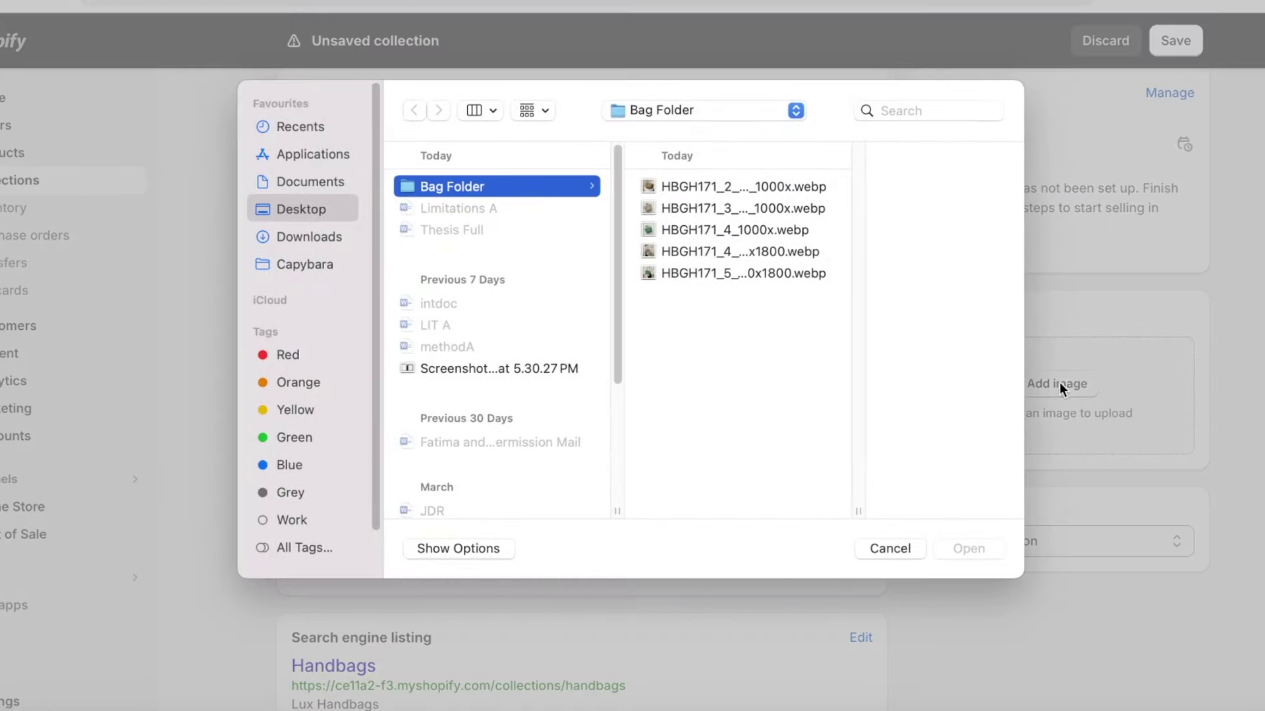
click(689, 267)
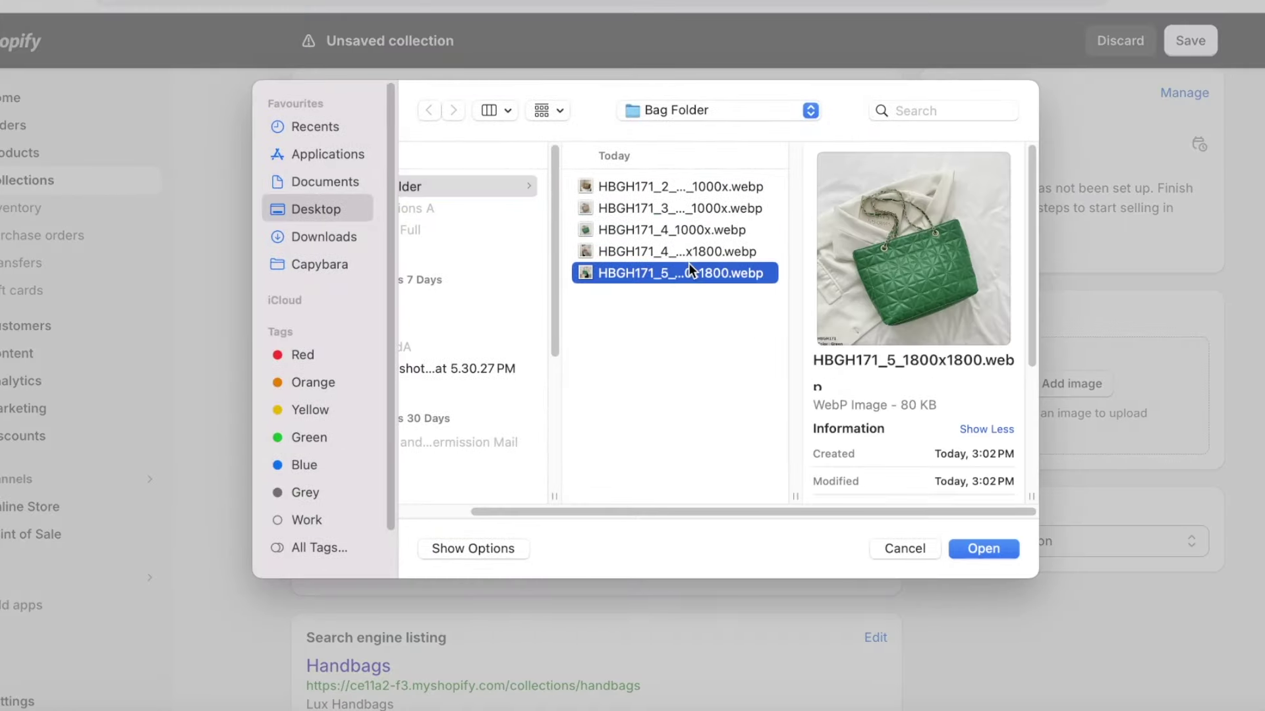
click(693, 255)
click(697, 189)
click(983, 549)
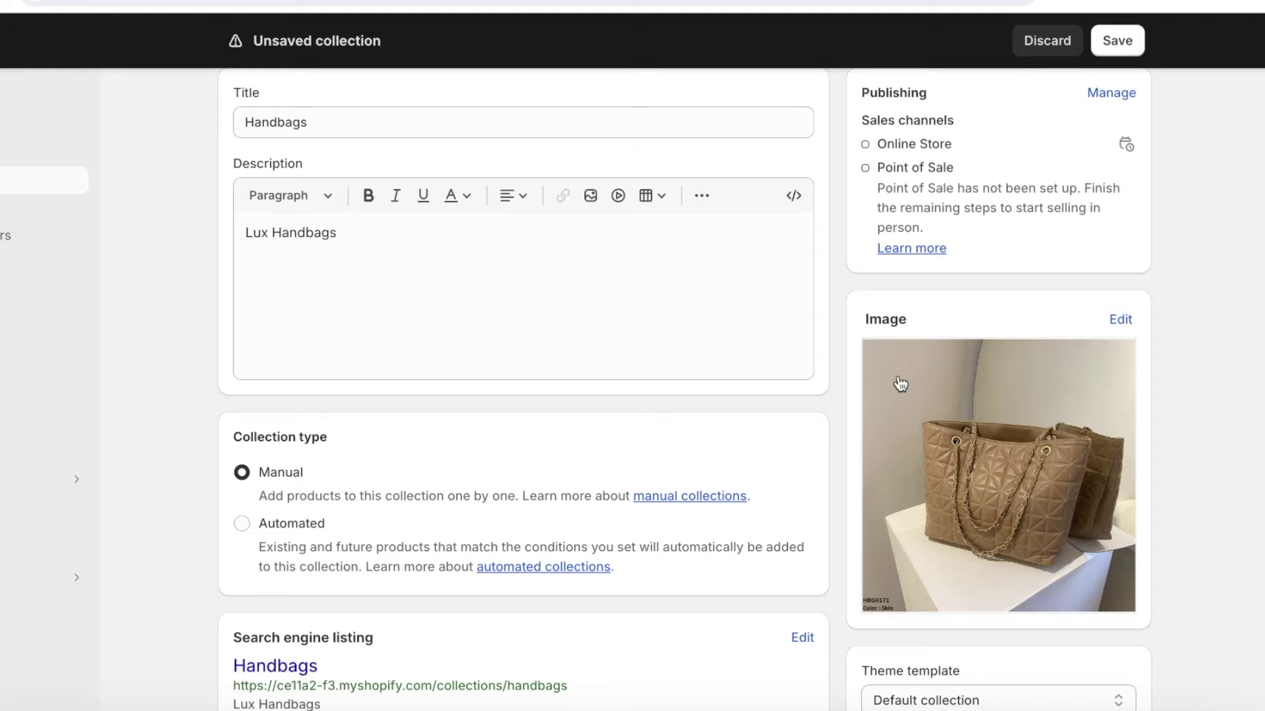
scroll(900, 384, up, 1)
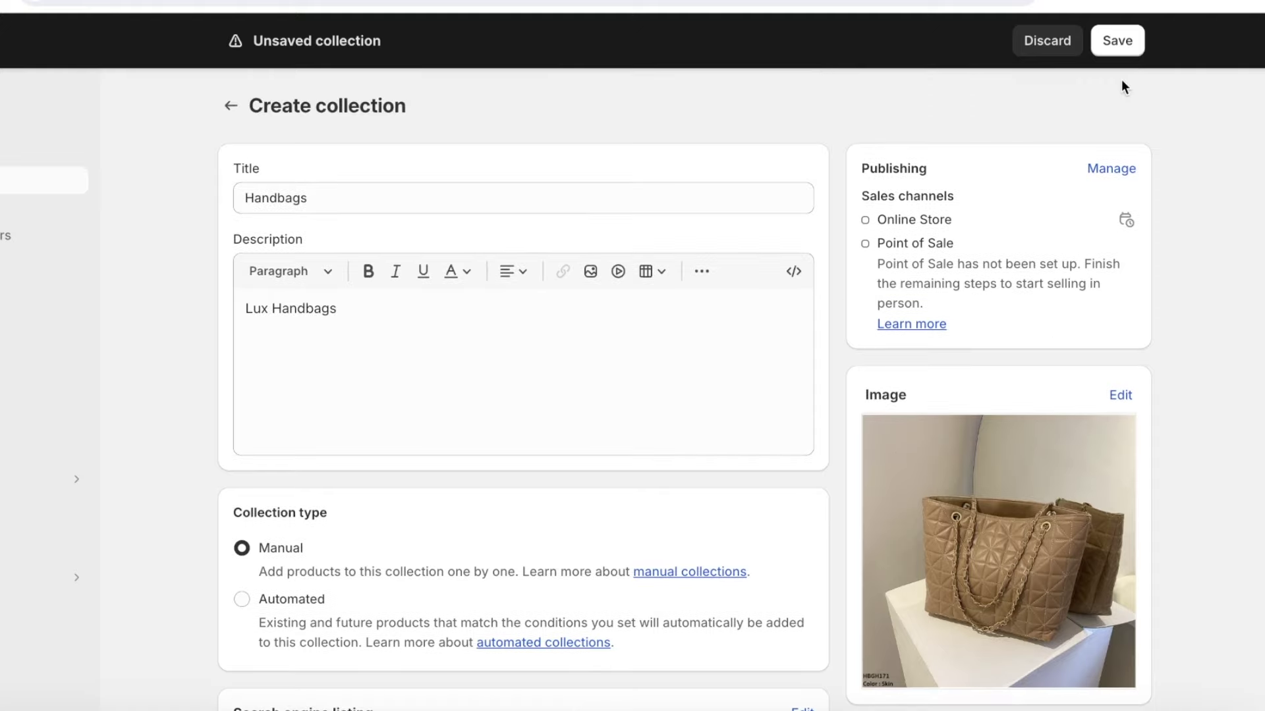
click(1114, 42)
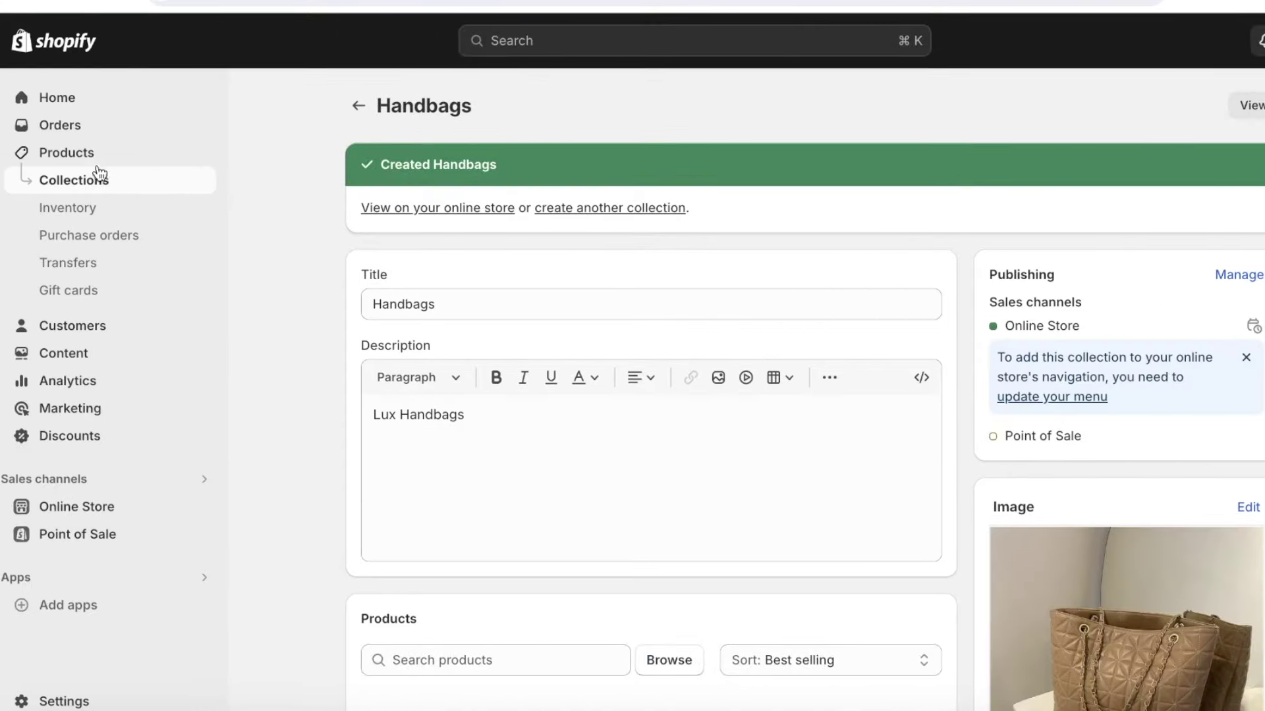
Add the Bag product to the Handbags collection and save the product
click(69, 152)
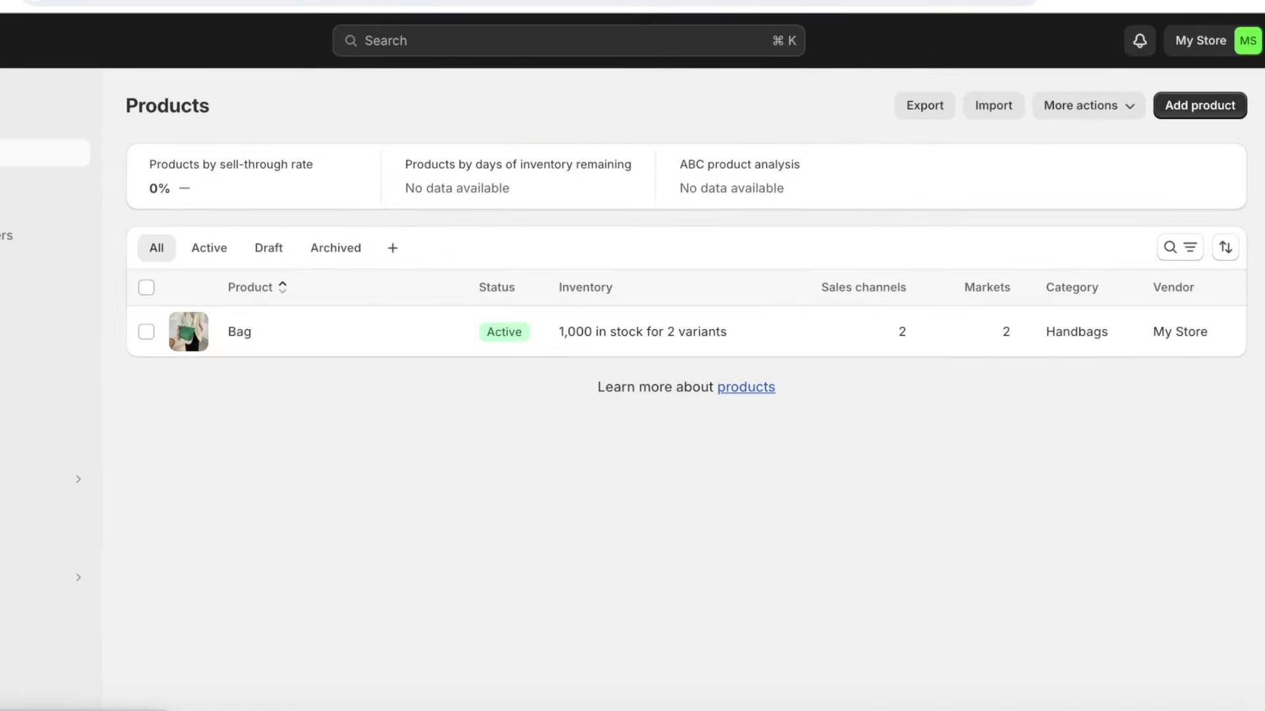
click(222, 321)
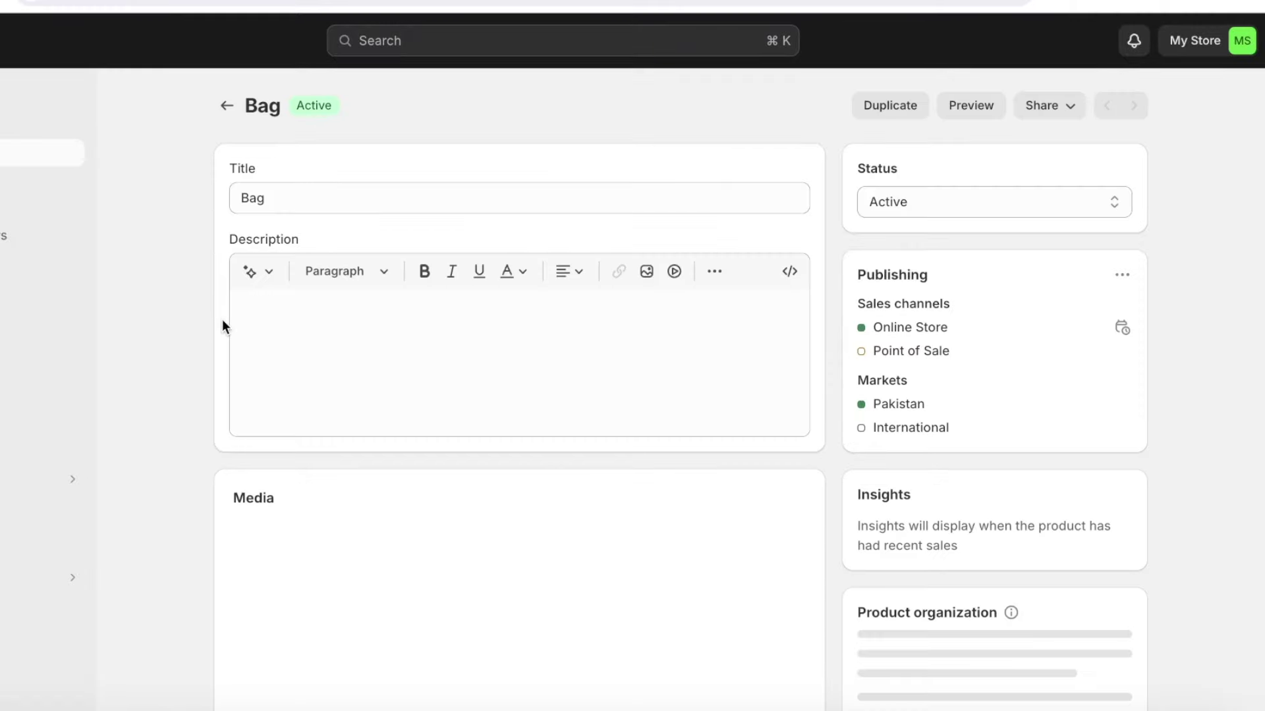
scroll(467, 191, down, 5)
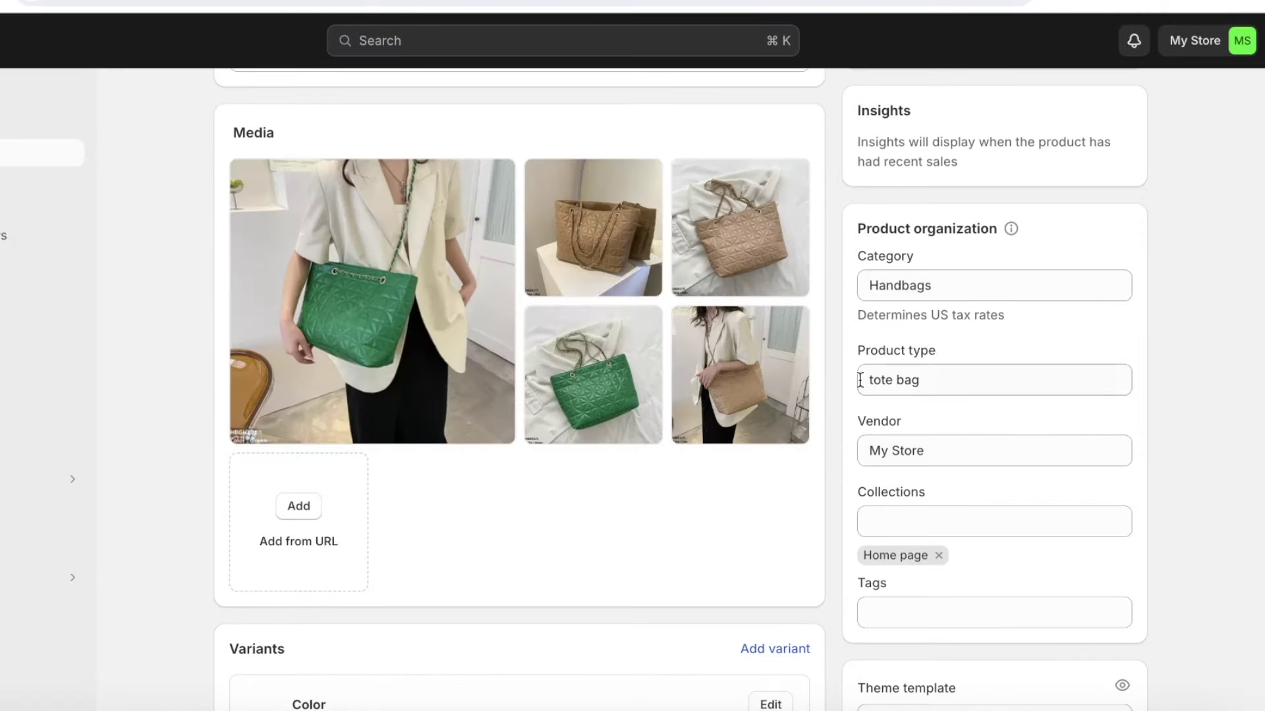
click(929, 522)
click(935, 566)
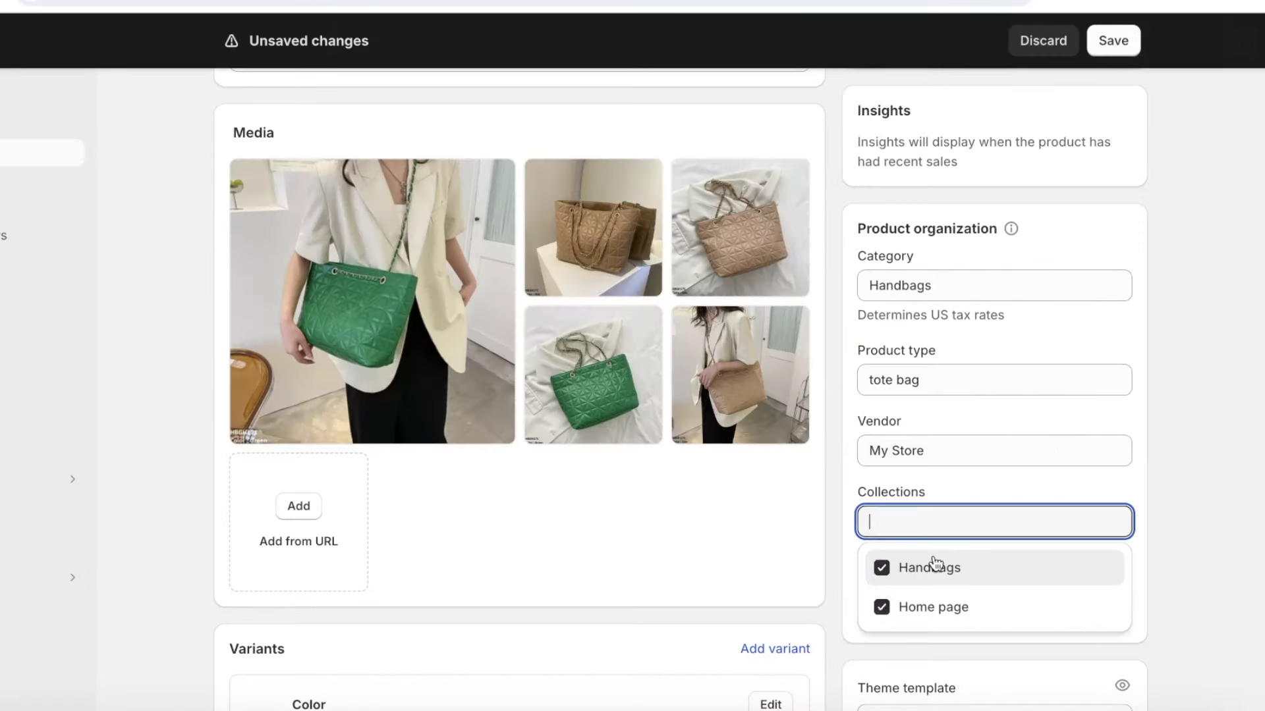
click(1189, 379)
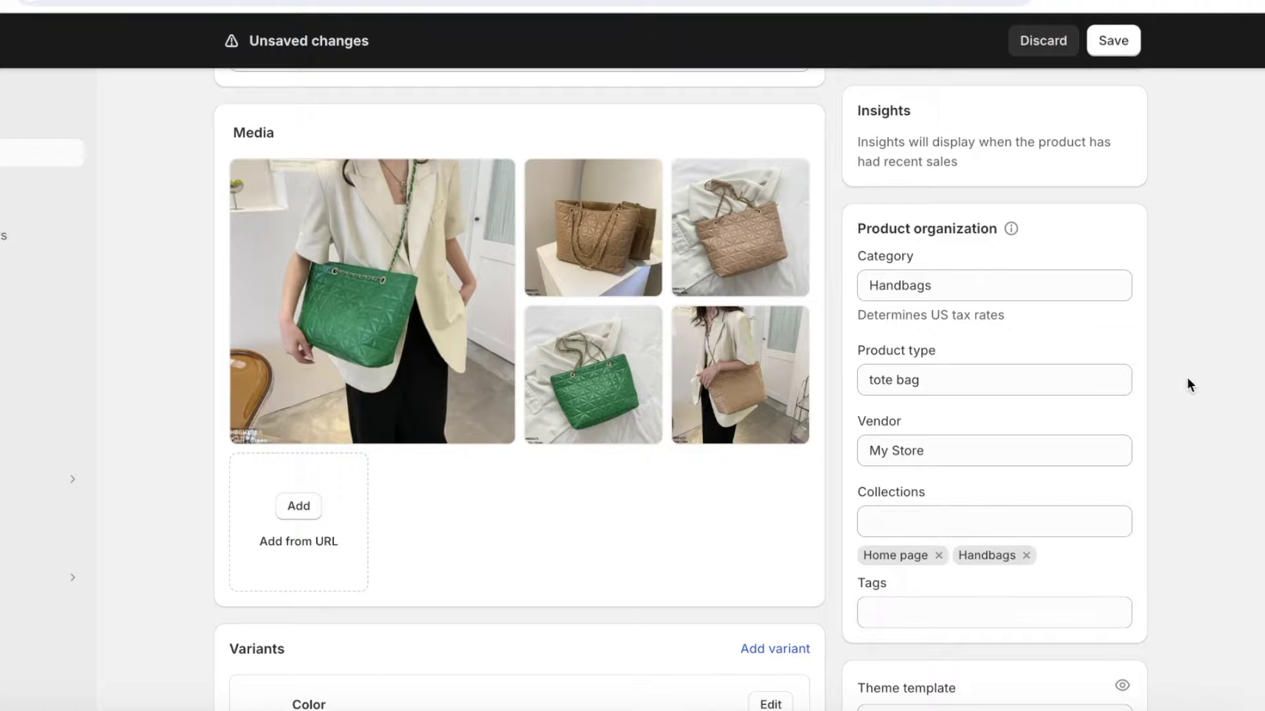
click(1119, 40)
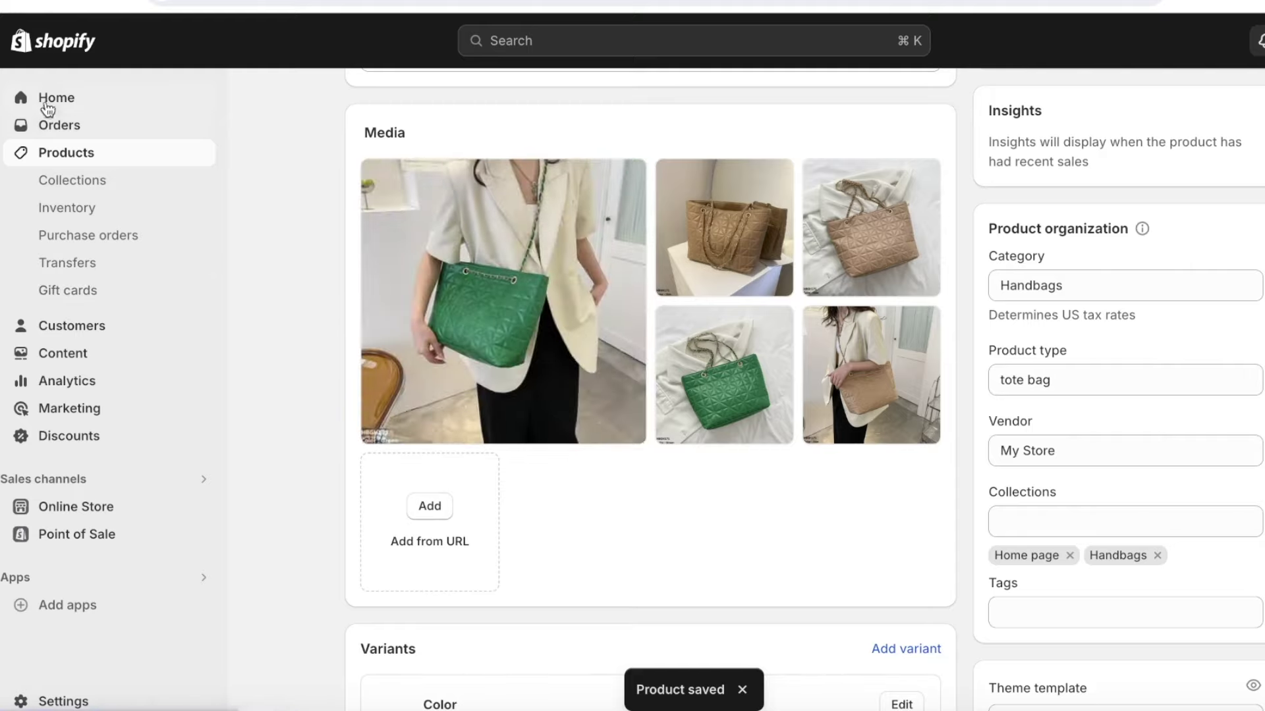
Look over the popular free themes for the online store and go to the Shopify Theme Store
click(47, 99)
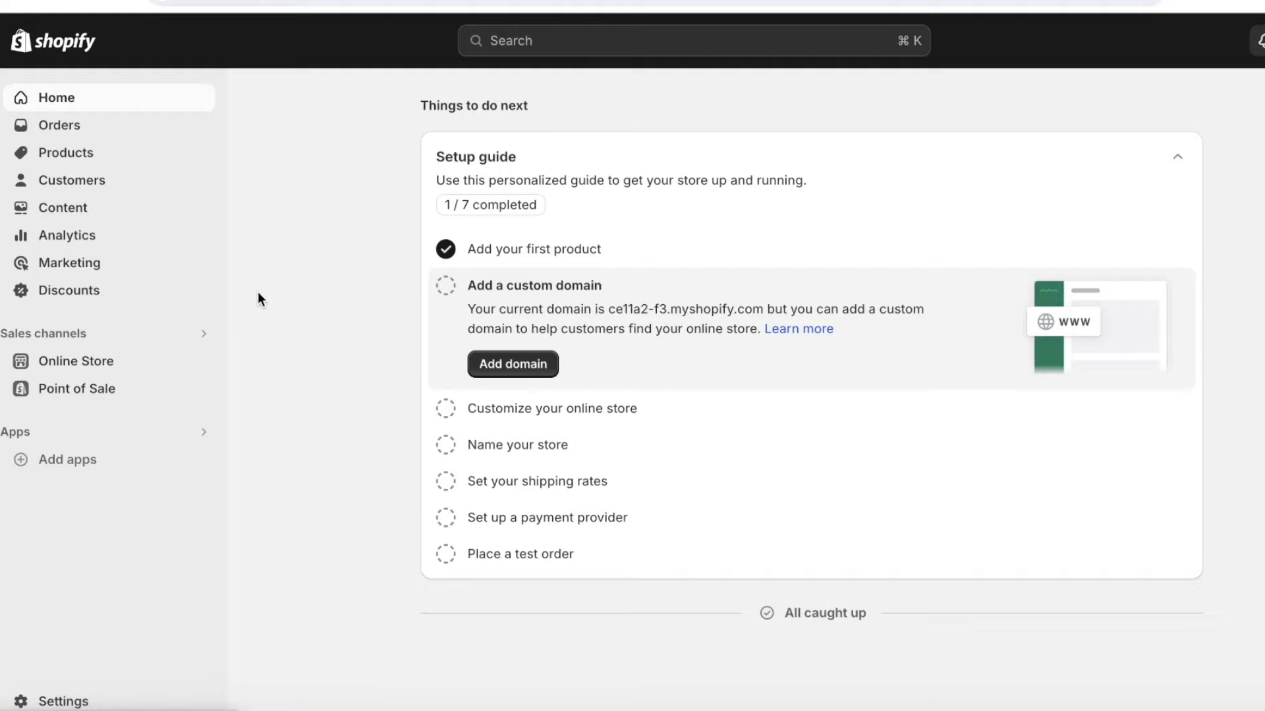
click(125, 370)
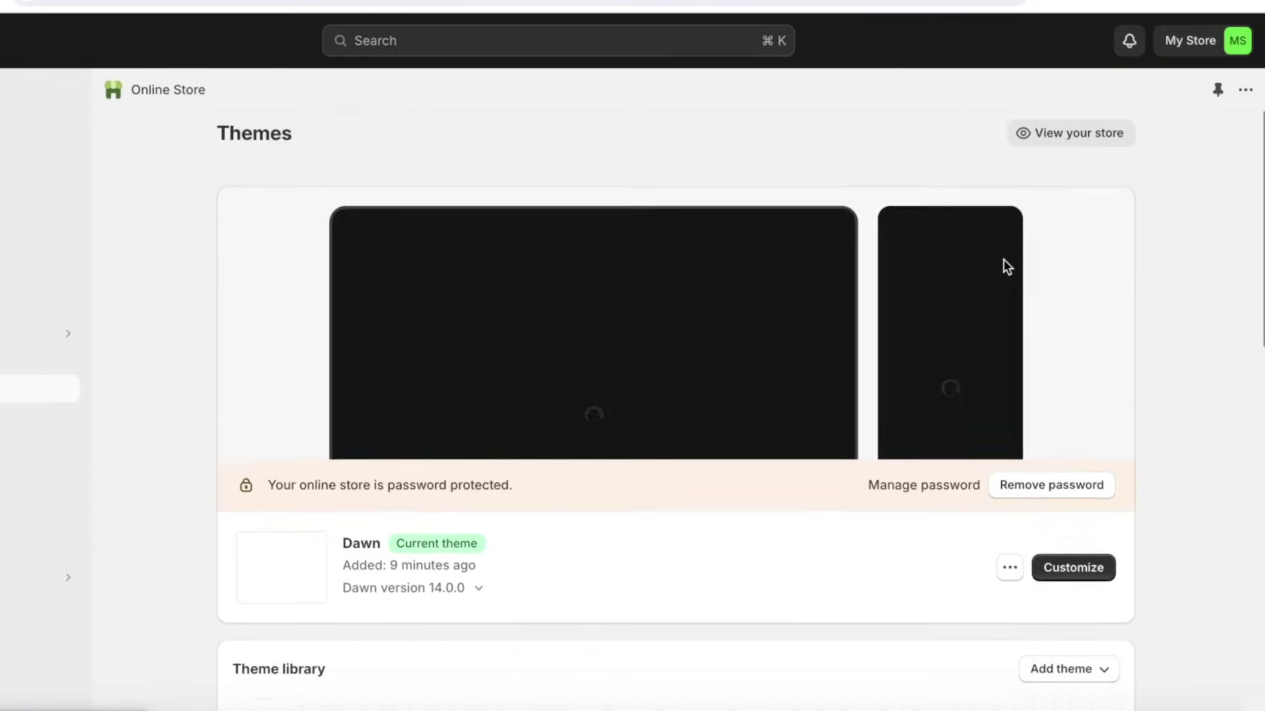
scroll(1141, 266, down, 10)
scroll(1005, 266, up, 1)
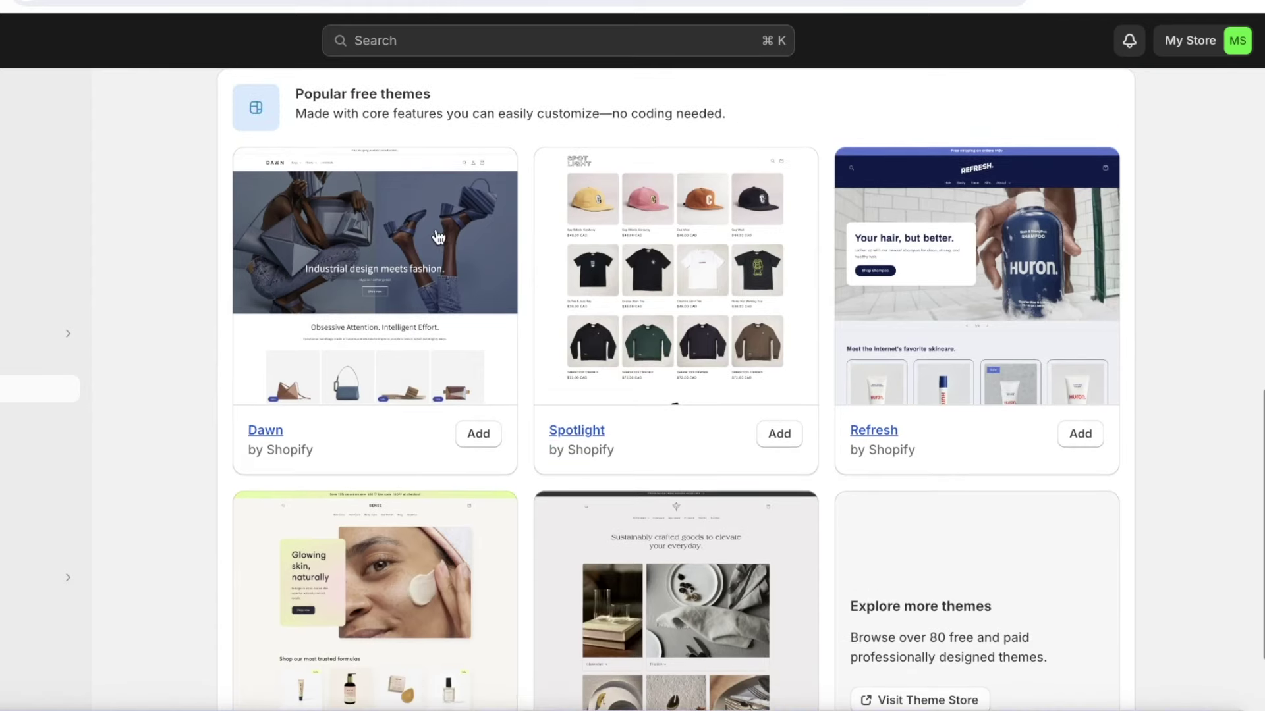
scroll(1052, 350, down, 3)
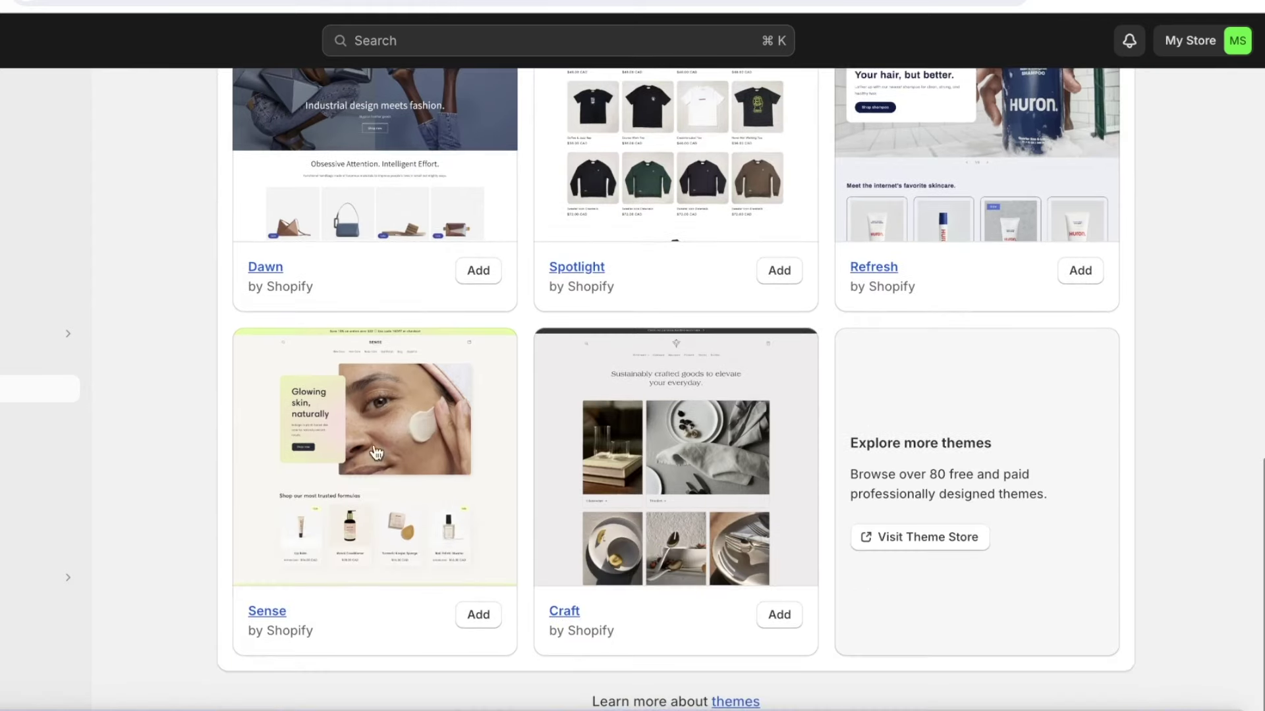
click(963, 547)
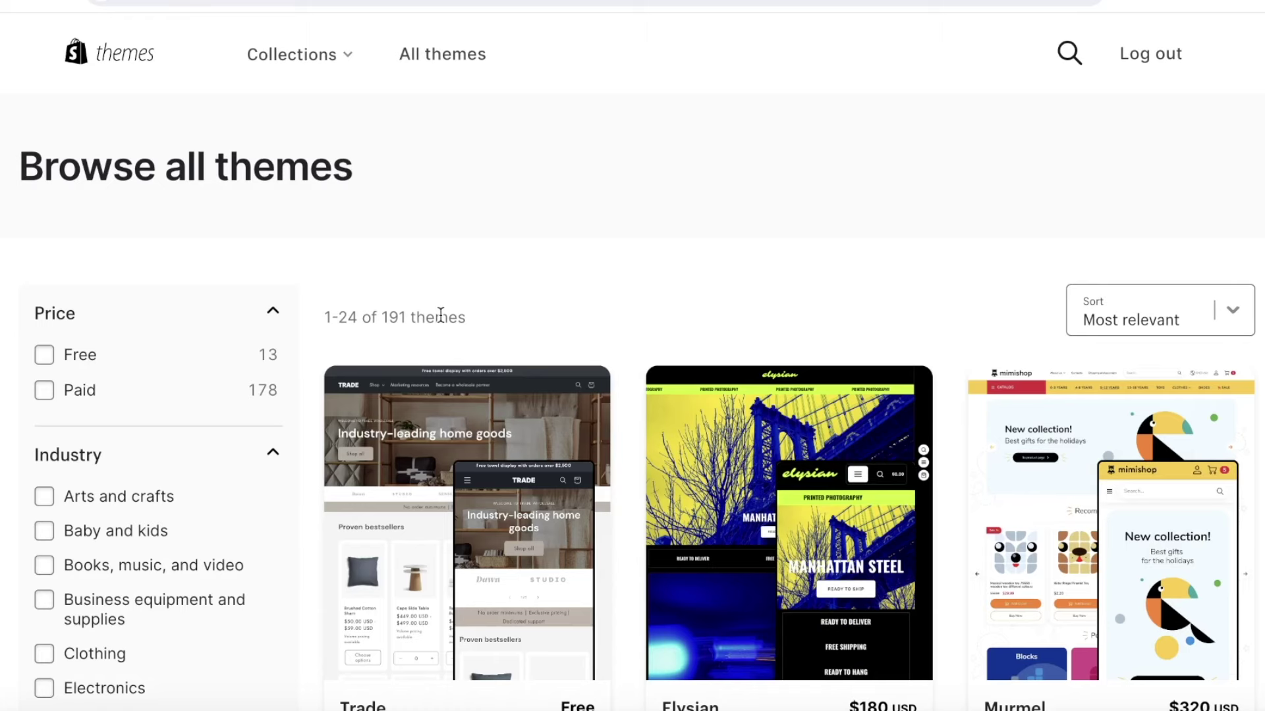
Examine the Theme Store's price, industry, catalog size and feature filters and the listed themes
scroll(173, 375, down, 2)
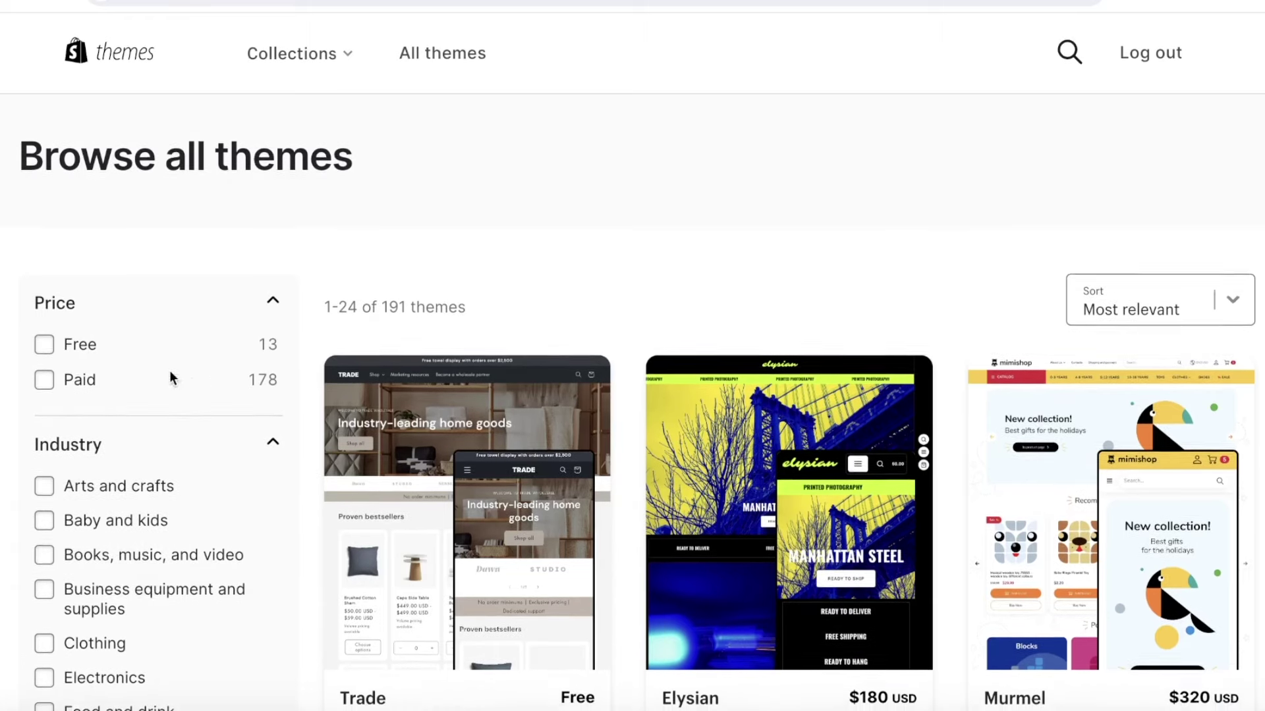
scroll(109, 480, down, 3)
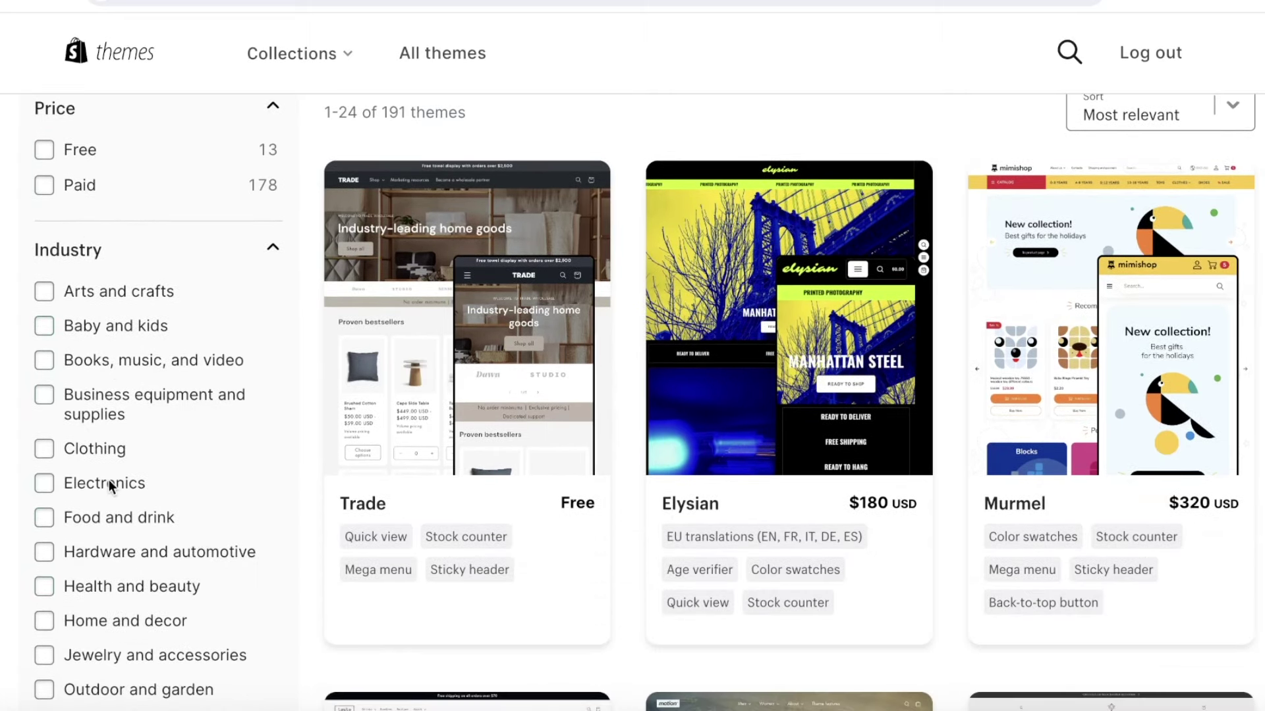
scroll(109, 481, down, 1)
scroll(109, 481, down, 1)
scroll(109, 480, down, 2)
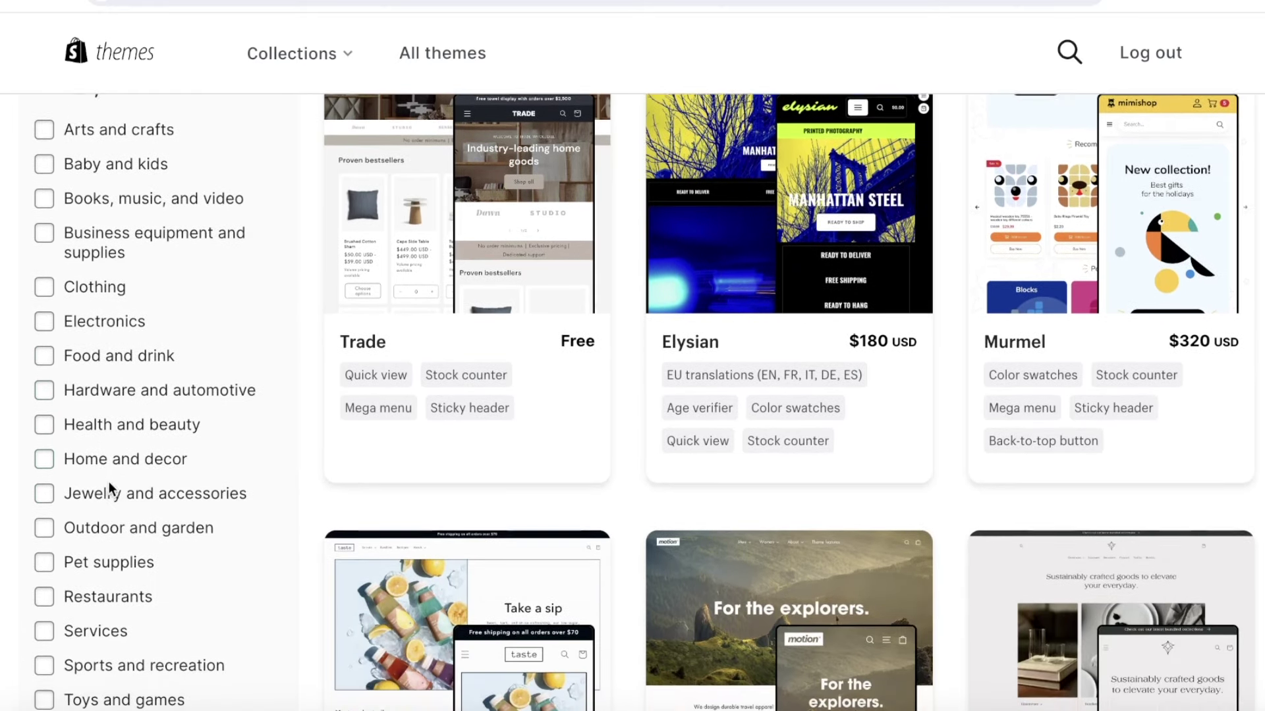
scroll(109, 485, down, 6)
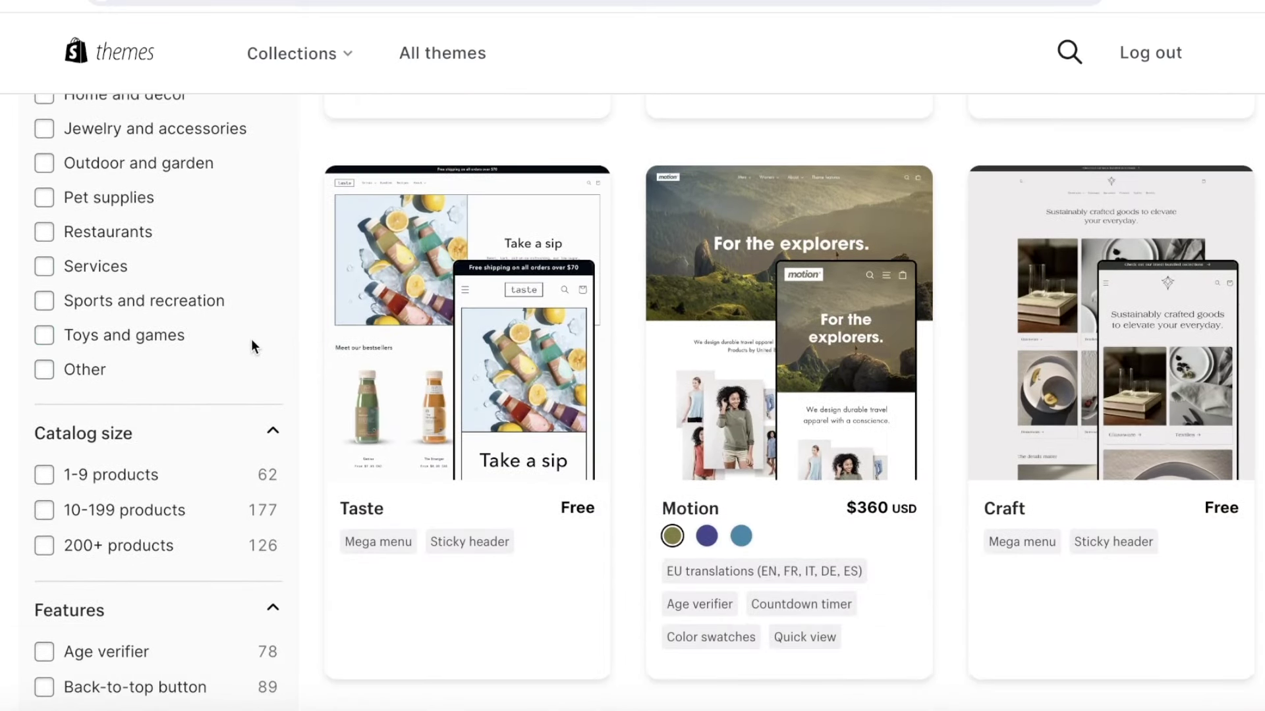
scroll(85, 416, down, 7)
scroll(153, 376, up, 17)
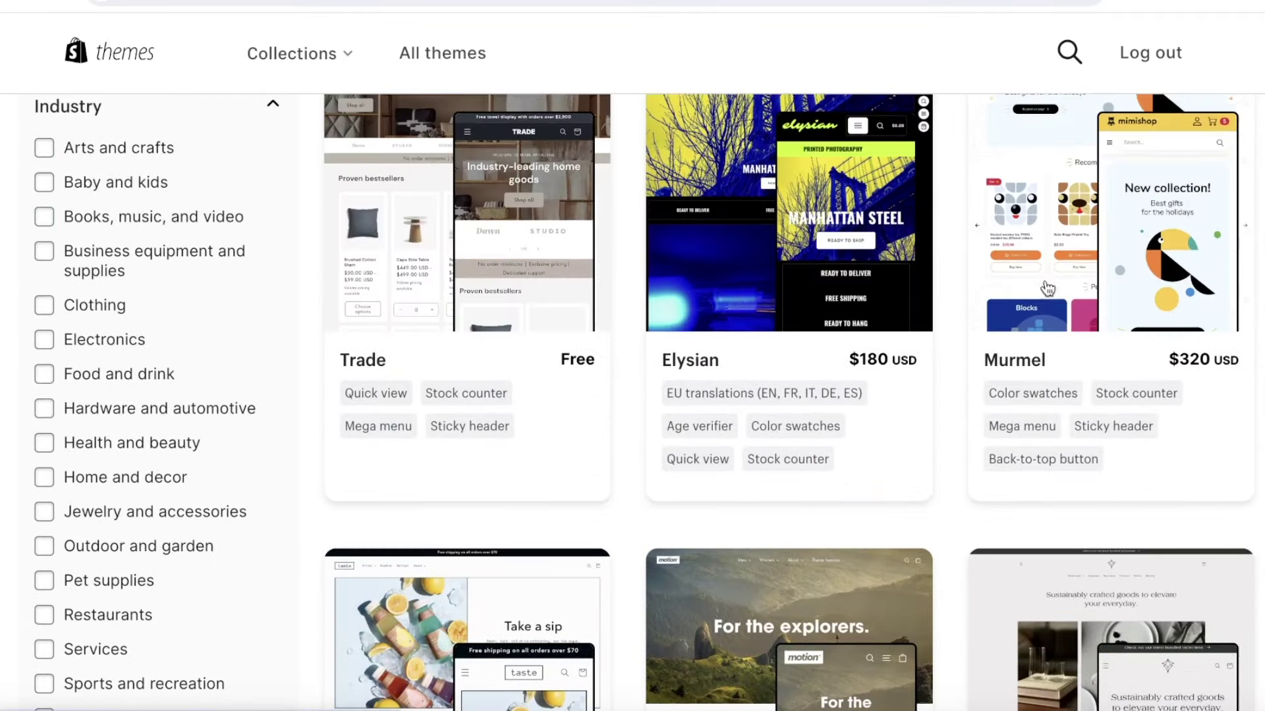
scroll(145, 343, down, 1)
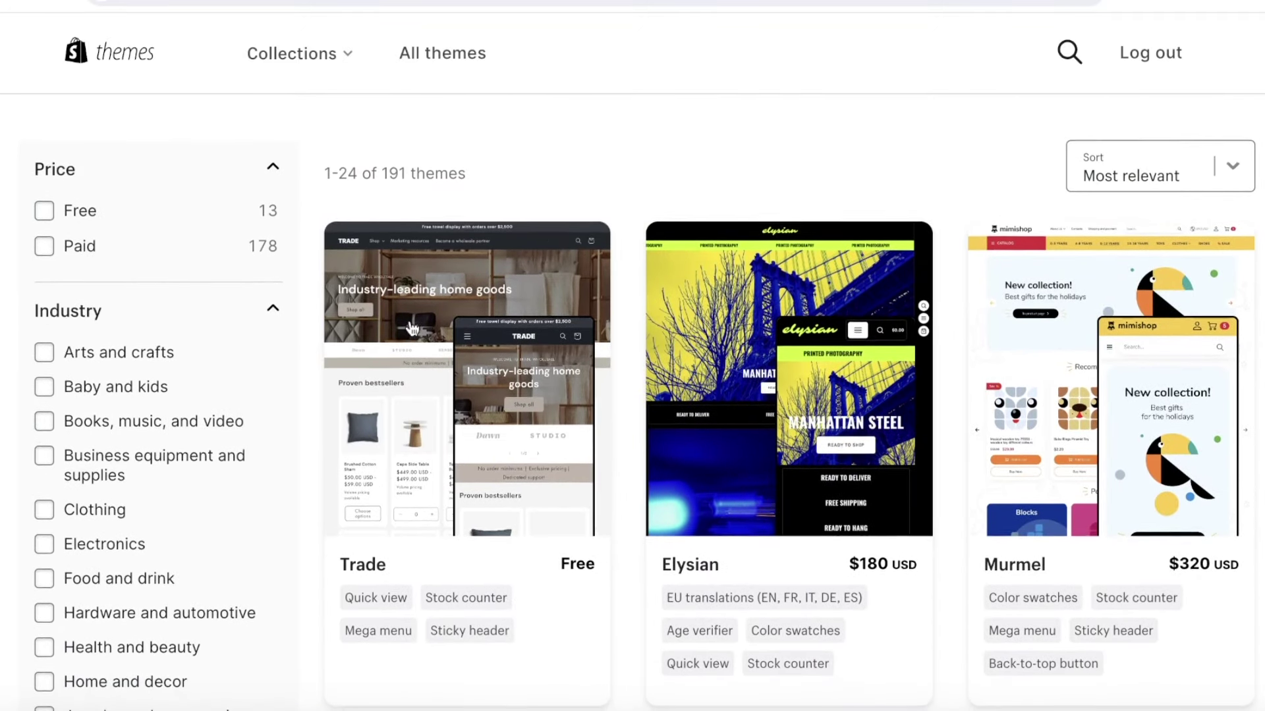
Filter the themes to free ones and open the details page of the Origin theme
click(101, 208)
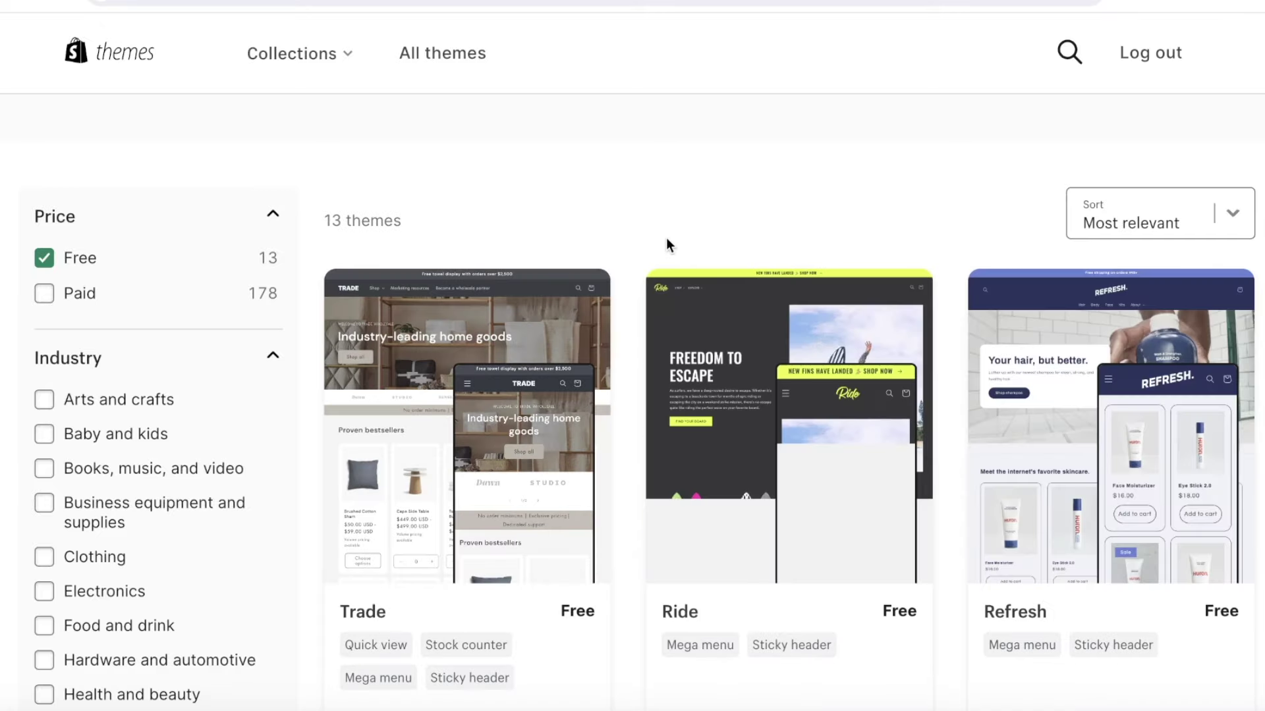
scroll(664, 239, down, 20)
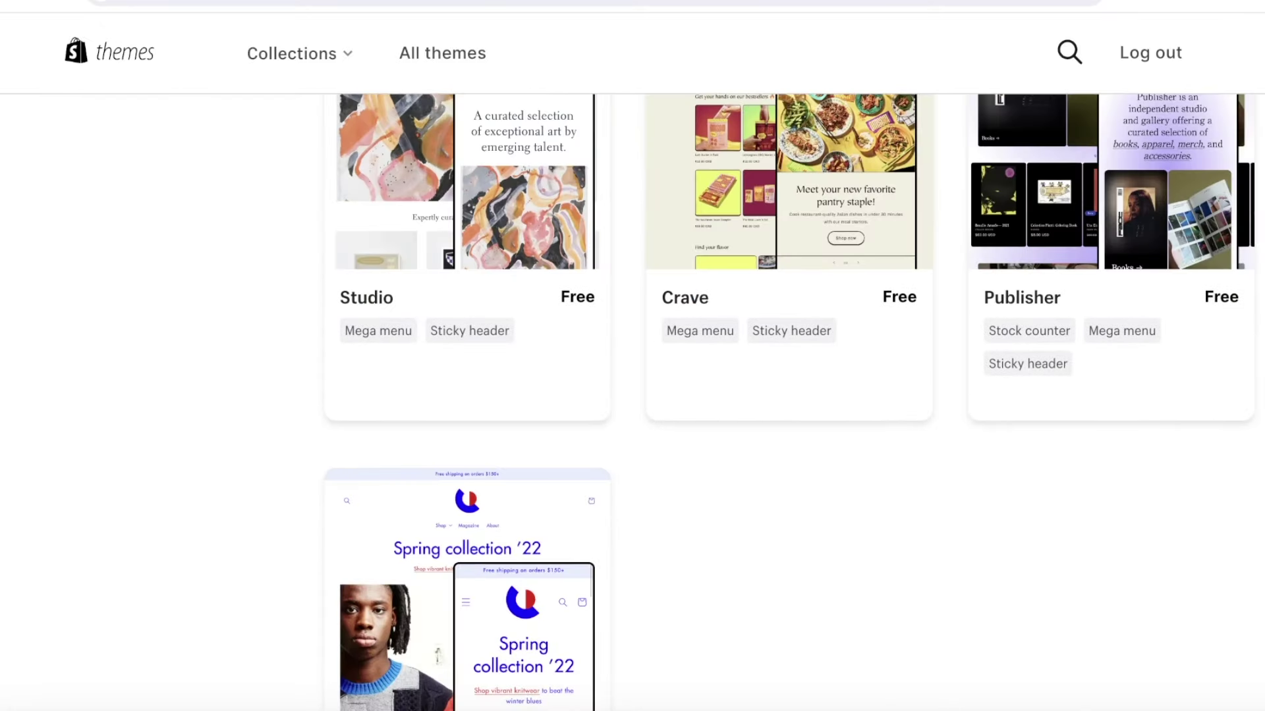
scroll(664, 329, up, 20)
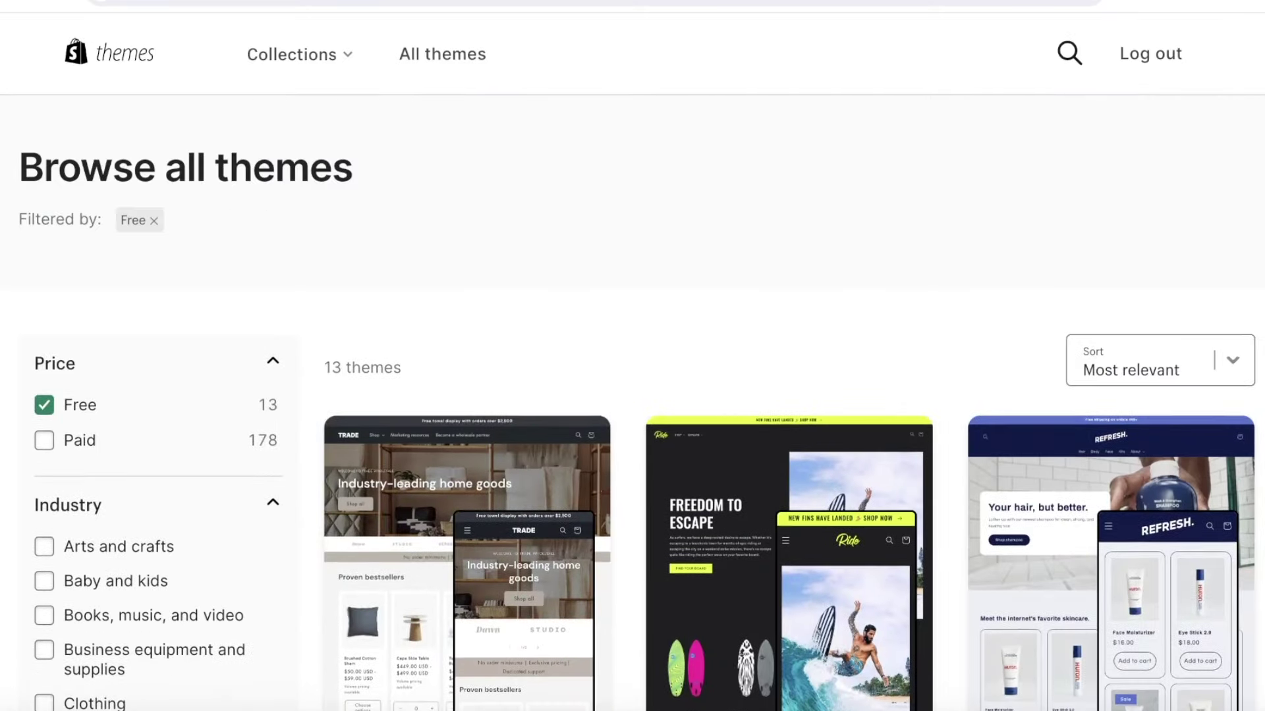
scroll(664, 329, down, 7)
scroll(1025, 330, down, 3)
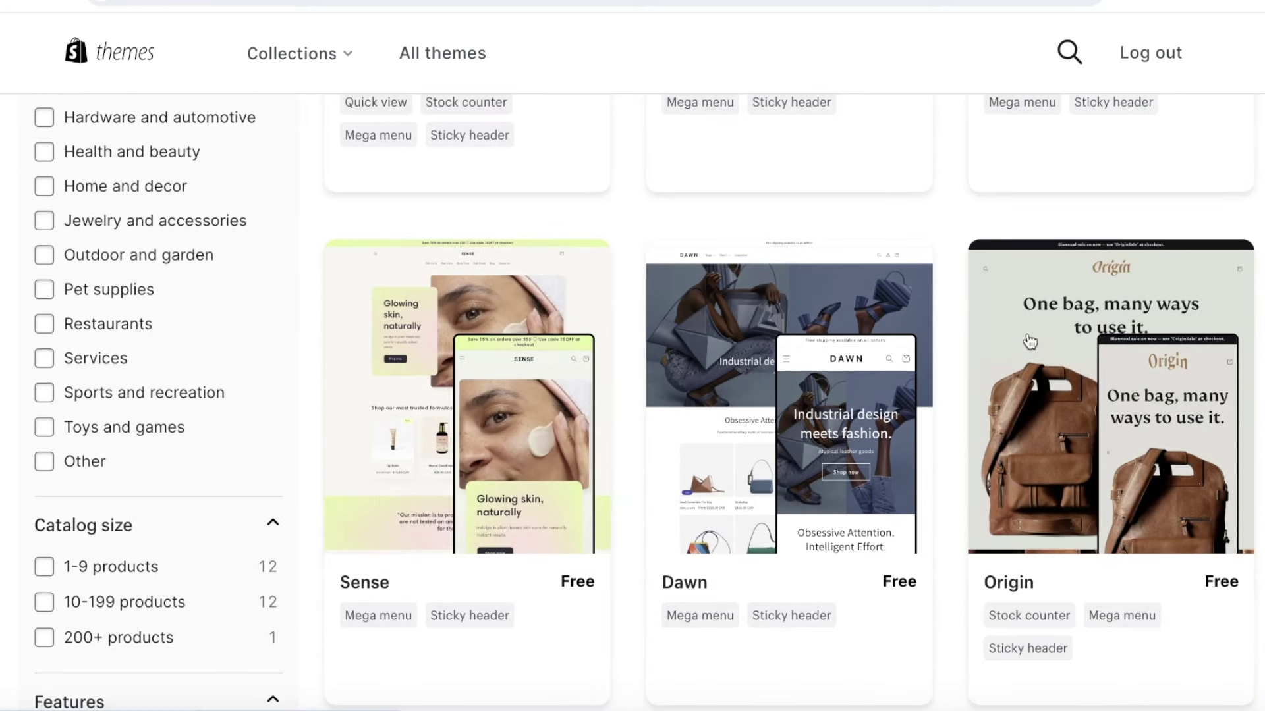
click(1060, 406)
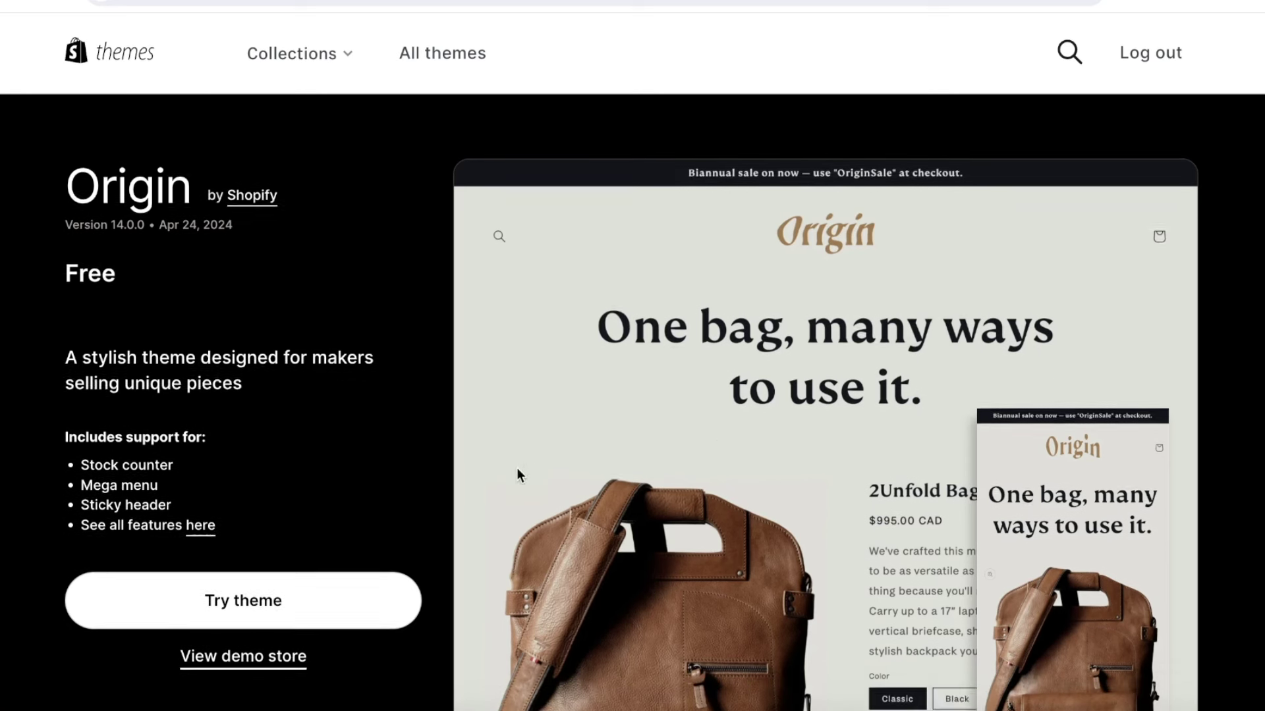
scroll(516, 471, down, 2)
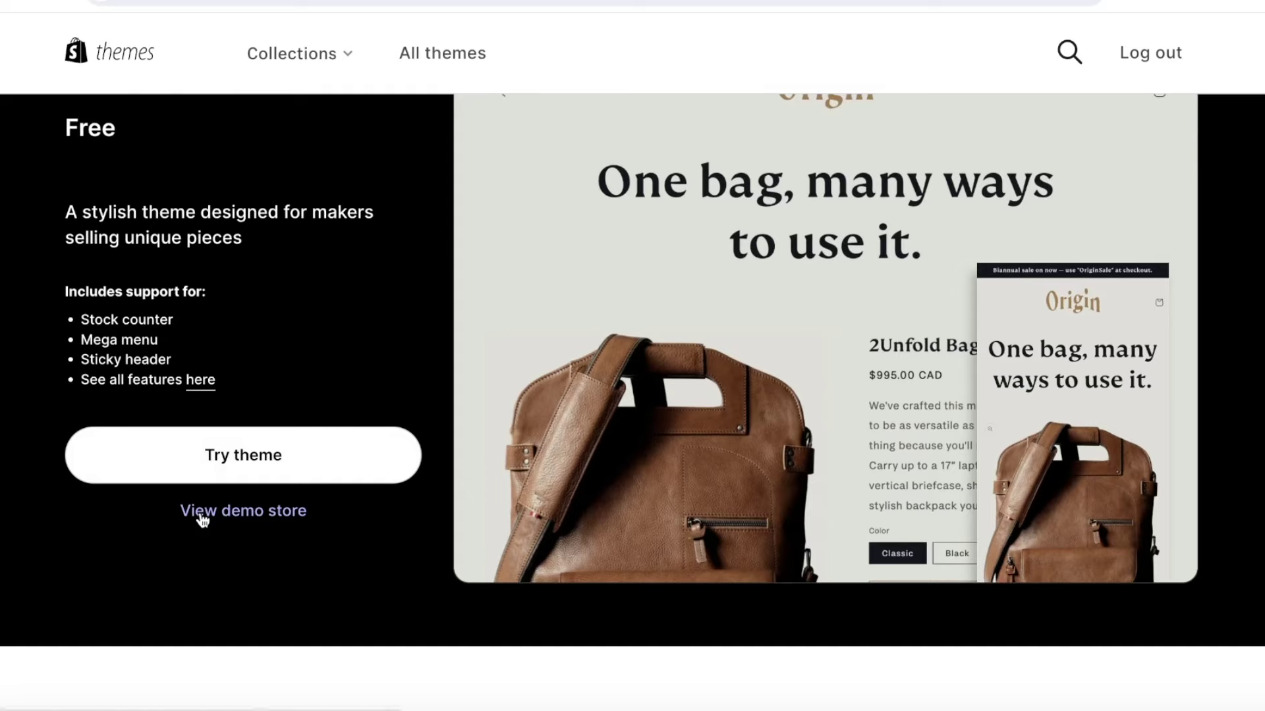
Add the free Origin theme to the store's theme library and publish it as the current theme
click(252, 446)
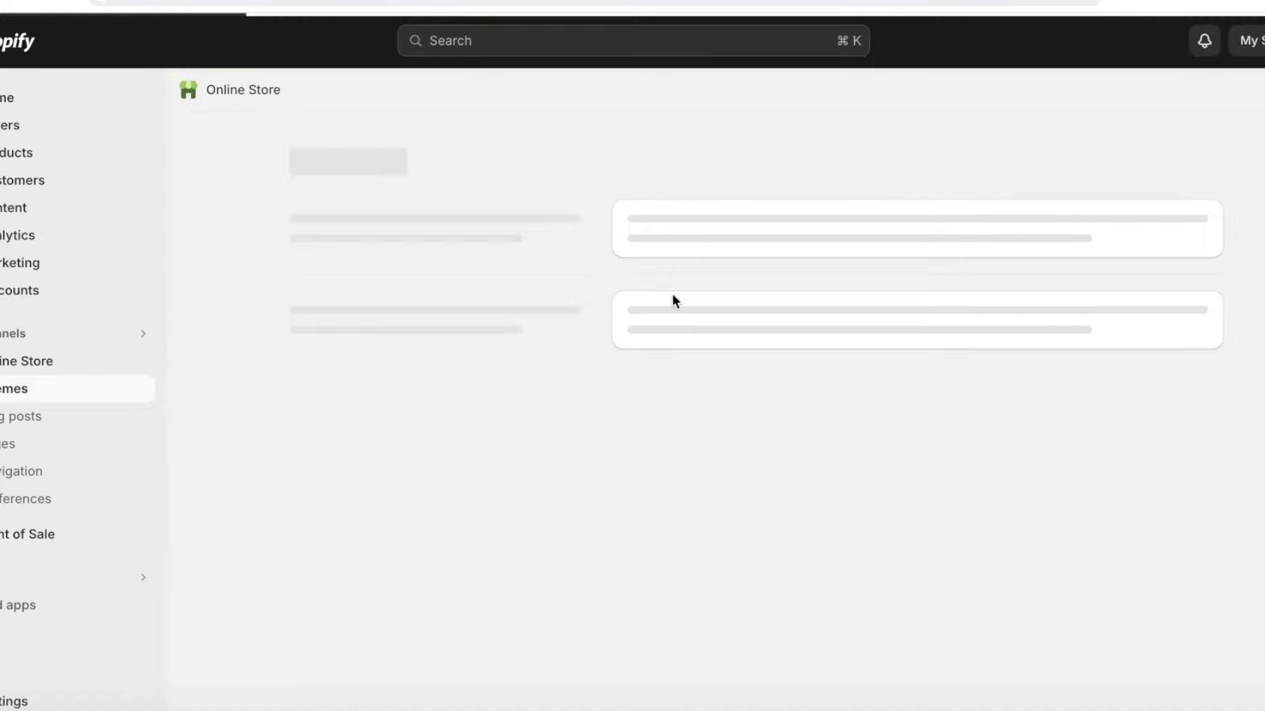
scroll(743, 382, down, 5)
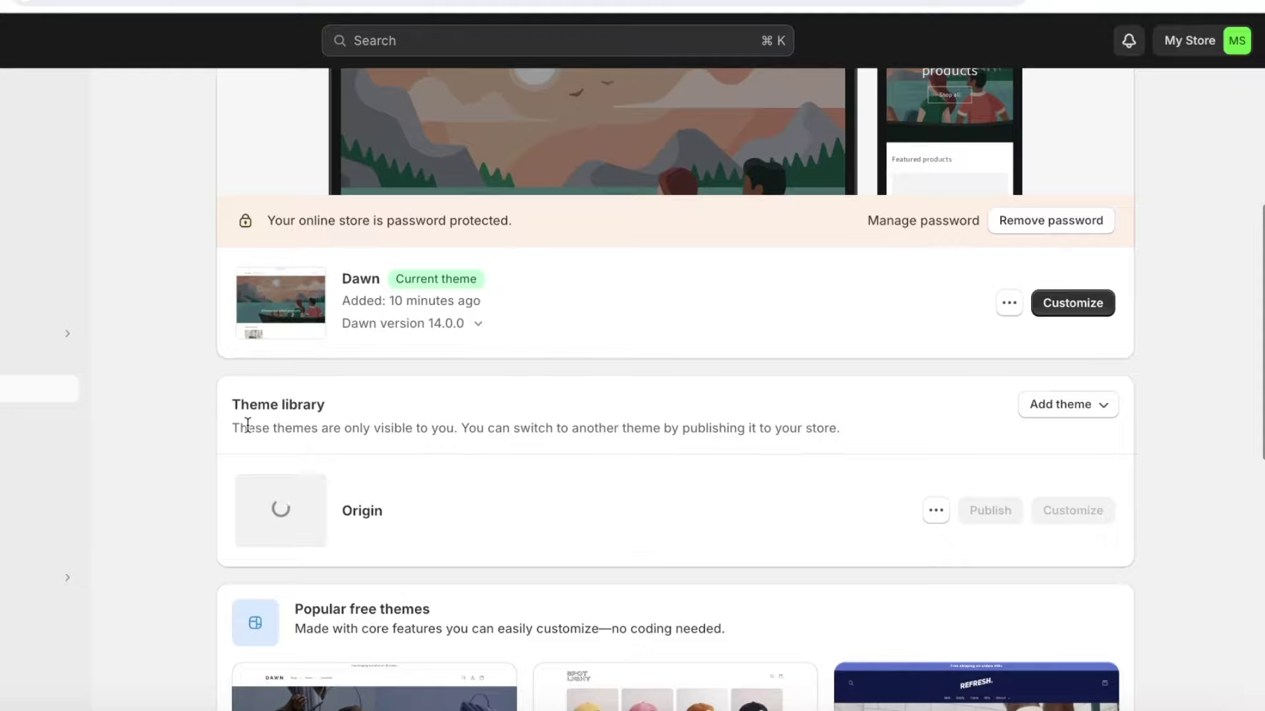
click(1006, 510)
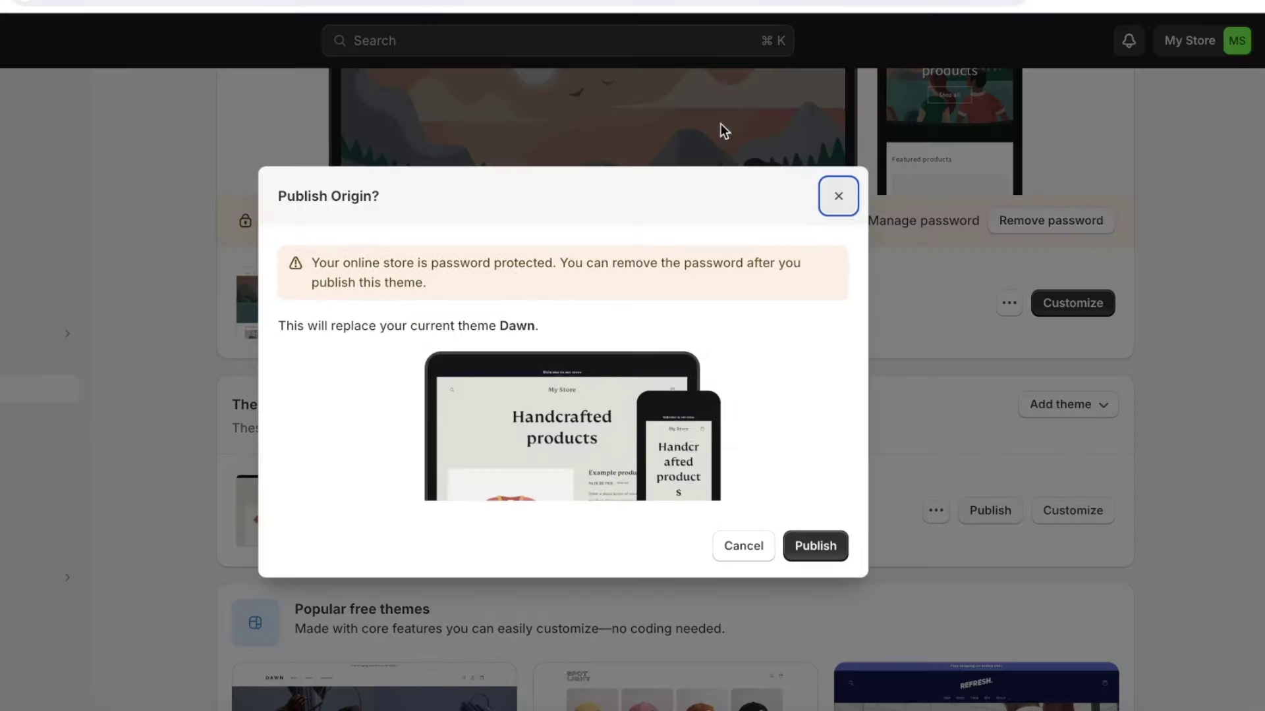
click(845, 549)
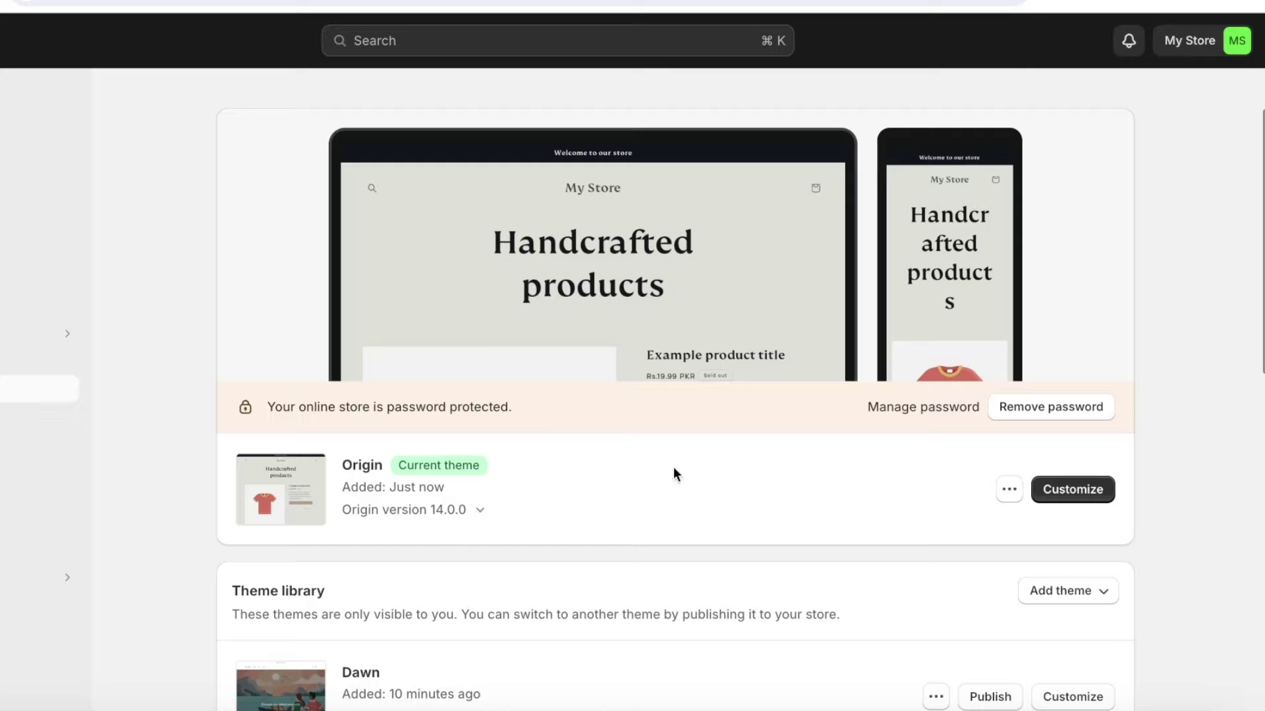
Open the Origin theme for customization and look over its home page from announcement bar to testimonials
click(1072, 493)
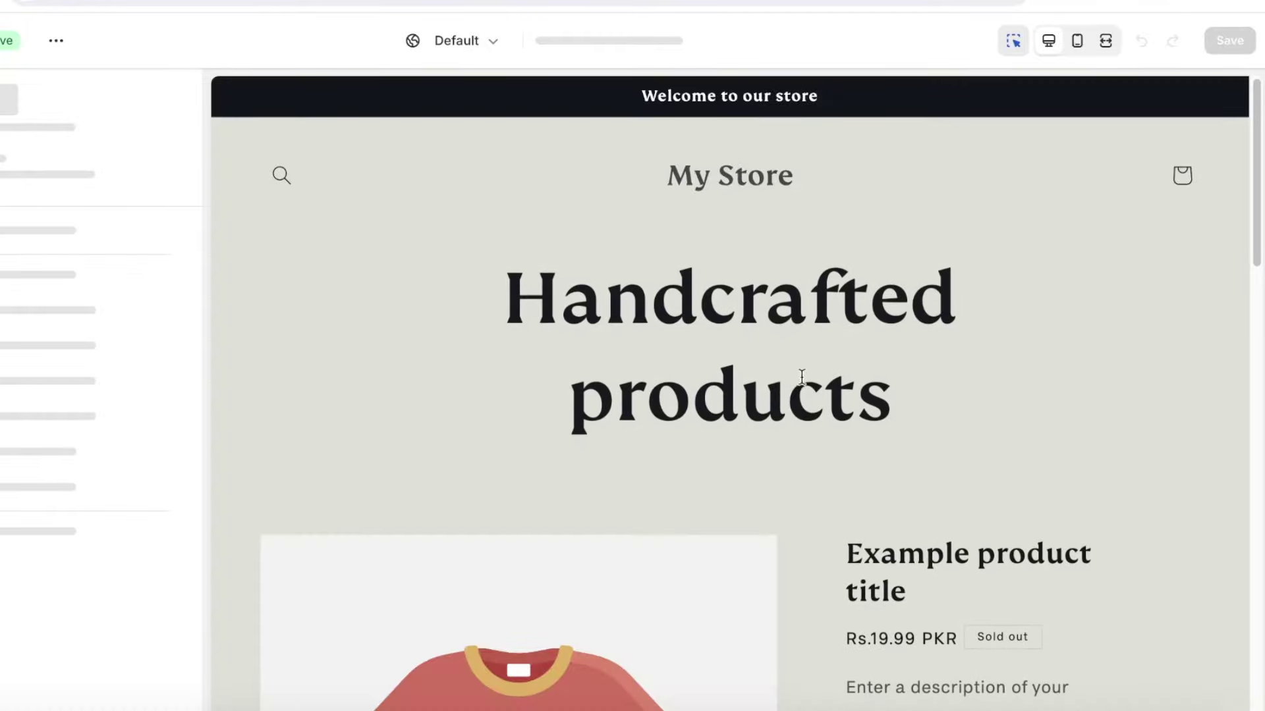
scroll(845, 364, down, 15)
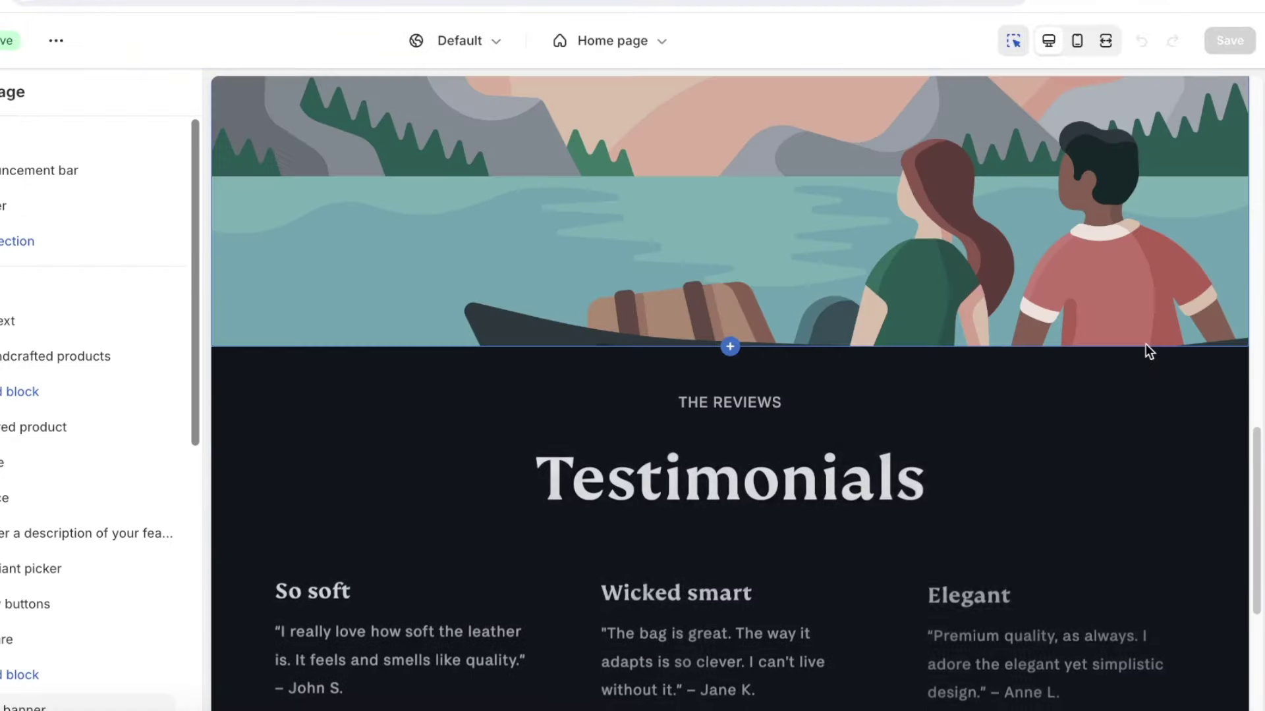
scroll(1013, 426, down, 1)
scroll(1013, 426, up, 16)
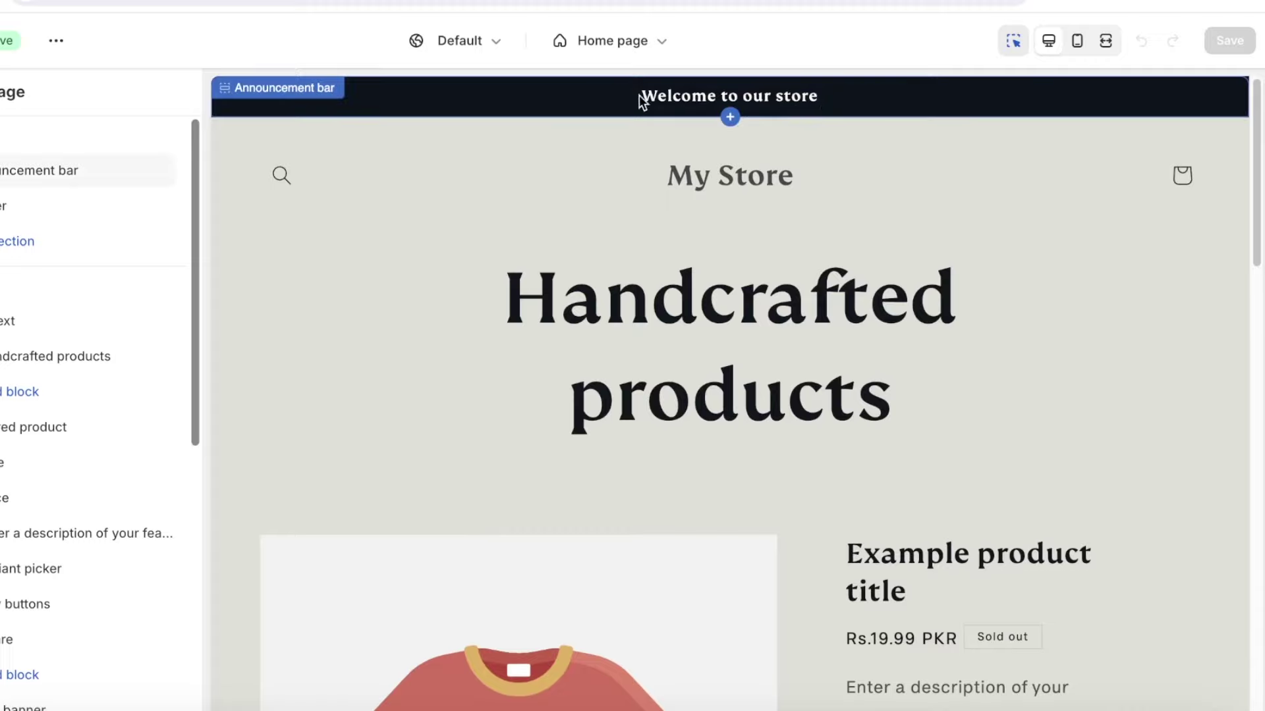
Review the announcement bar settings, link the "Welcome to our store" announcement to the Bag product and save the theme
click(688, 100)
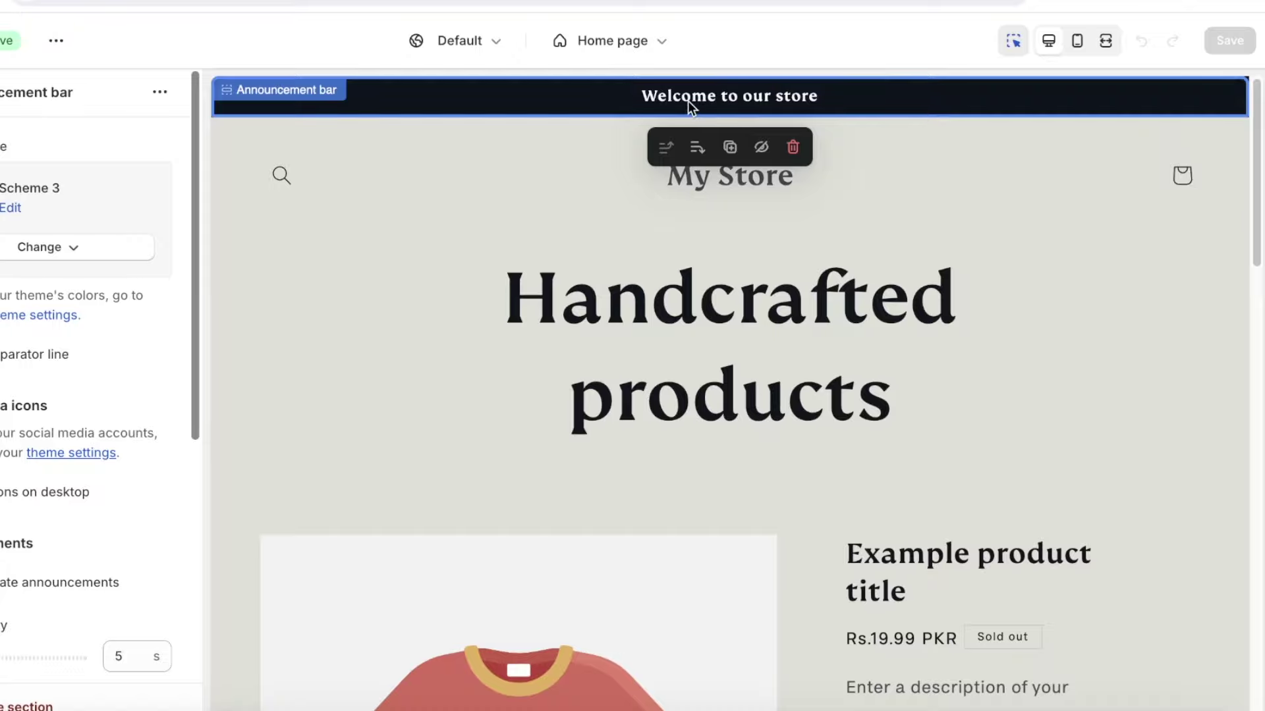
scroll(45, 219, down, 1)
scroll(47, 218, down, 6)
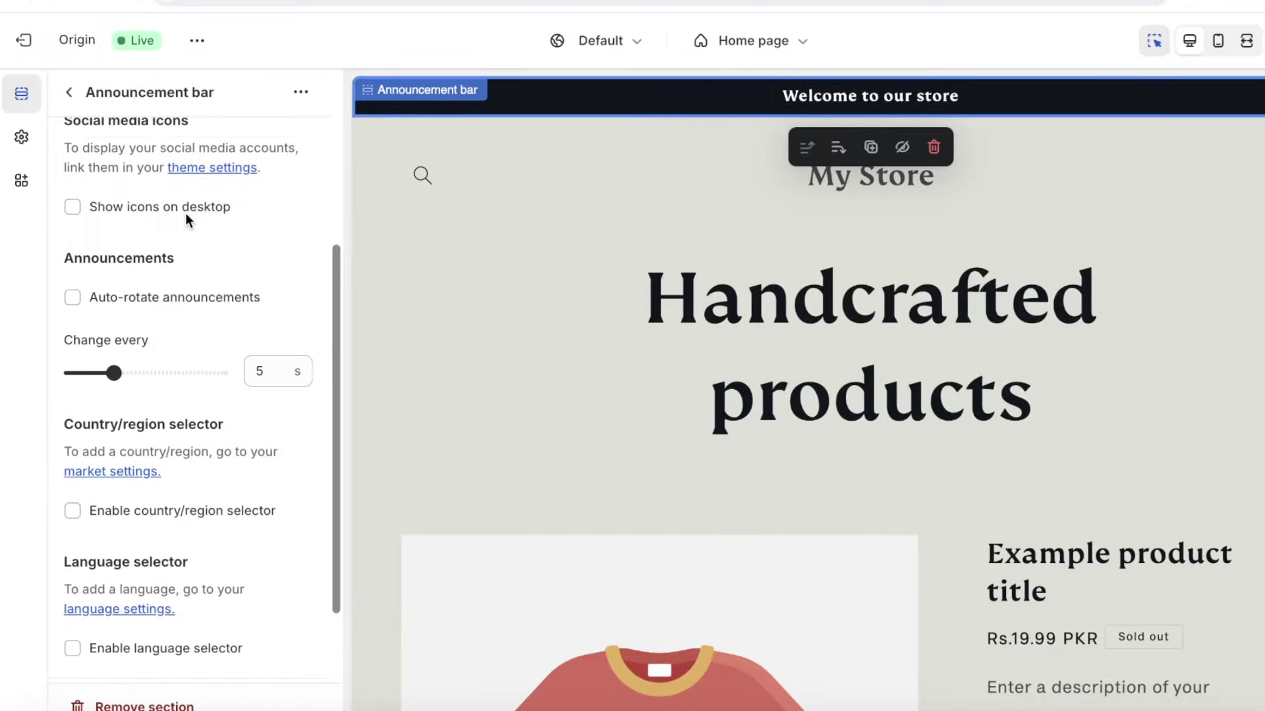
scroll(15, 261, up, 6)
click(69, 95)
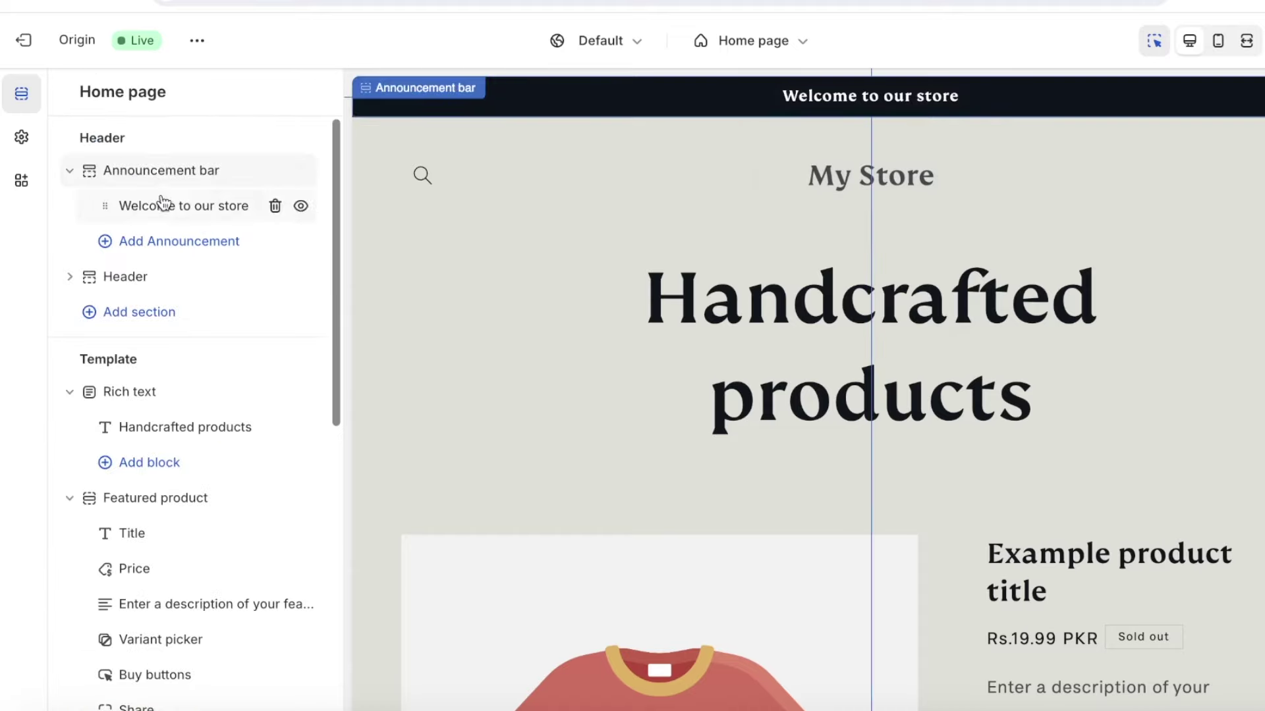
click(227, 207)
click(199, 257)
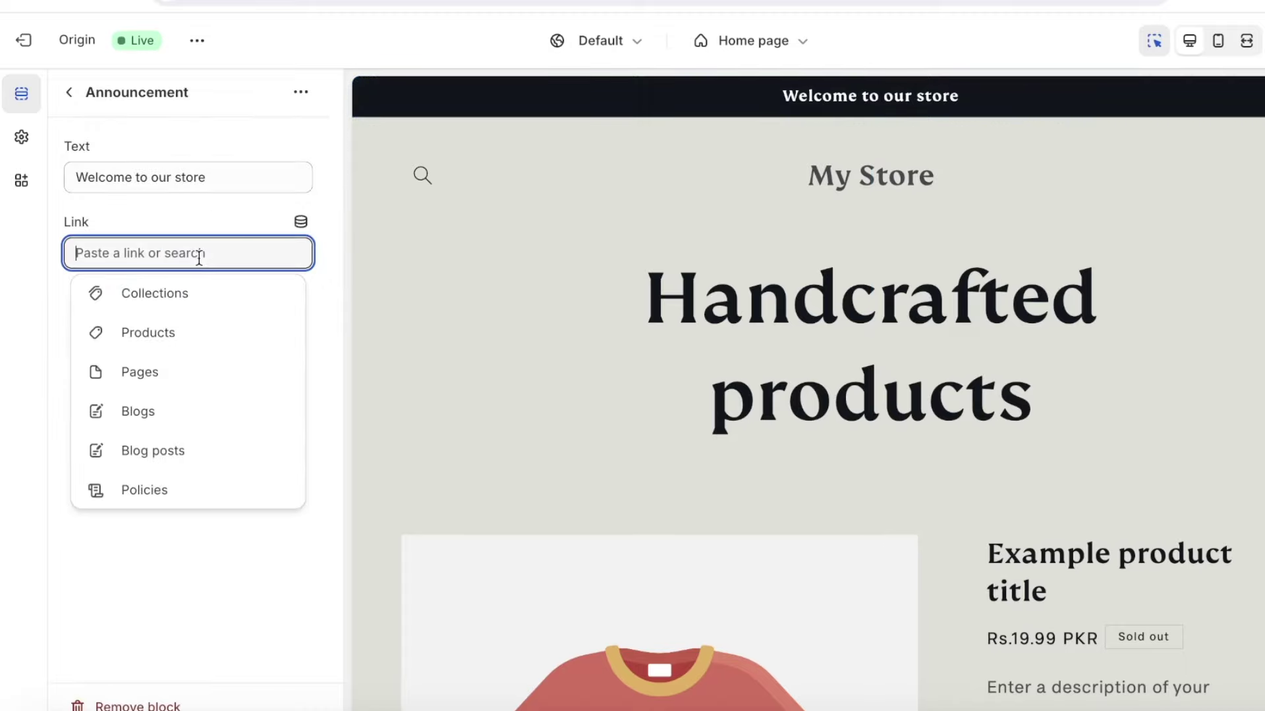
click(146, 338)
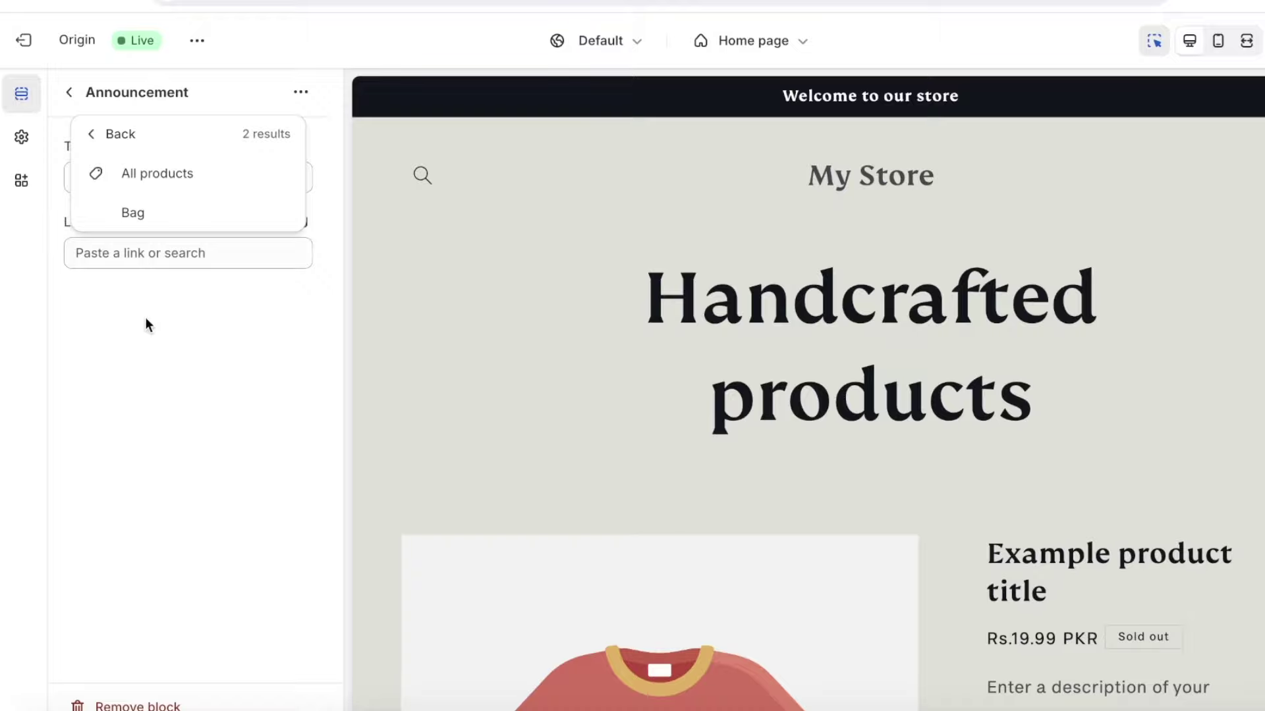
click(157, 213)
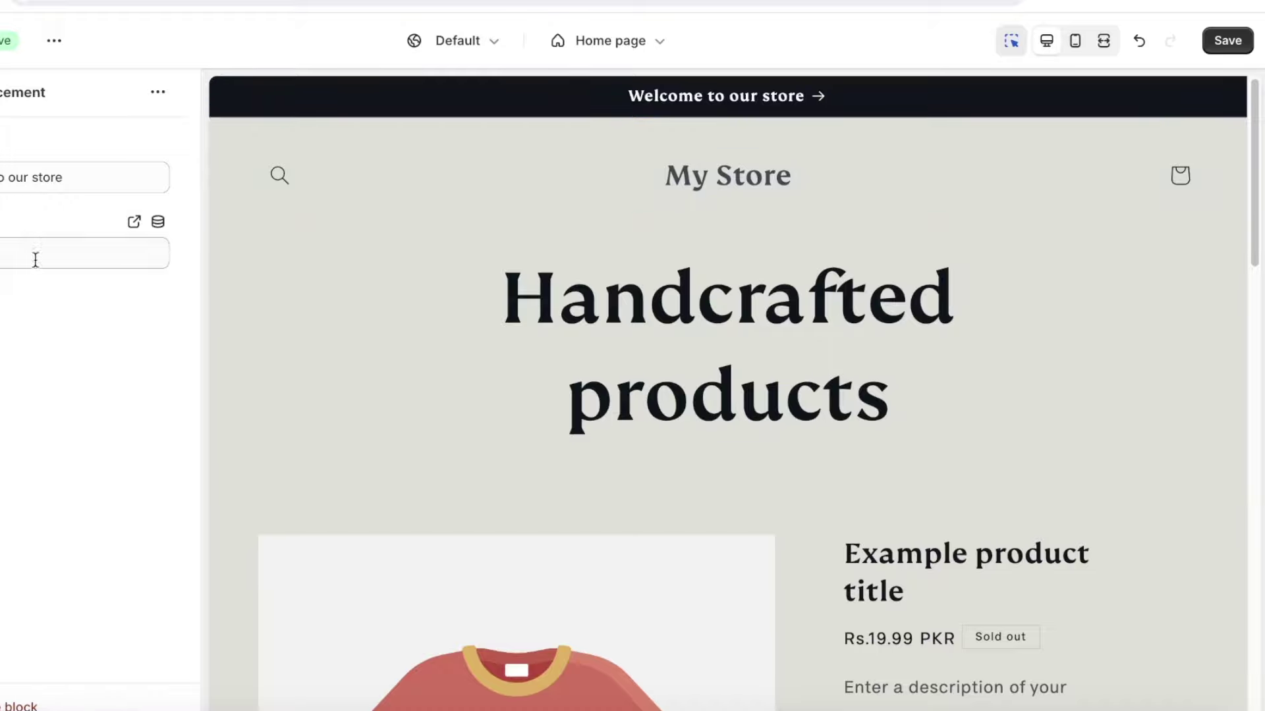
click(1219, 50)
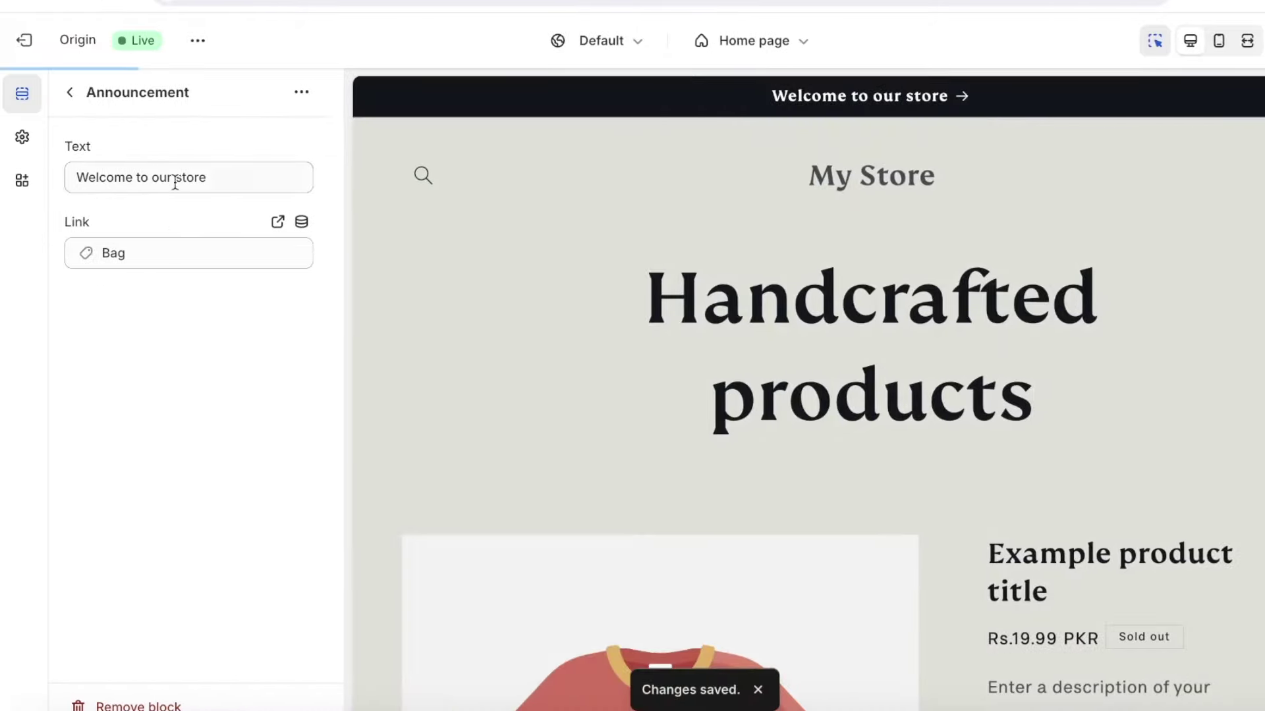
Change the announcement text to "Buy our bestseller now!" and return to the home page sections
triple_click(175, 182)
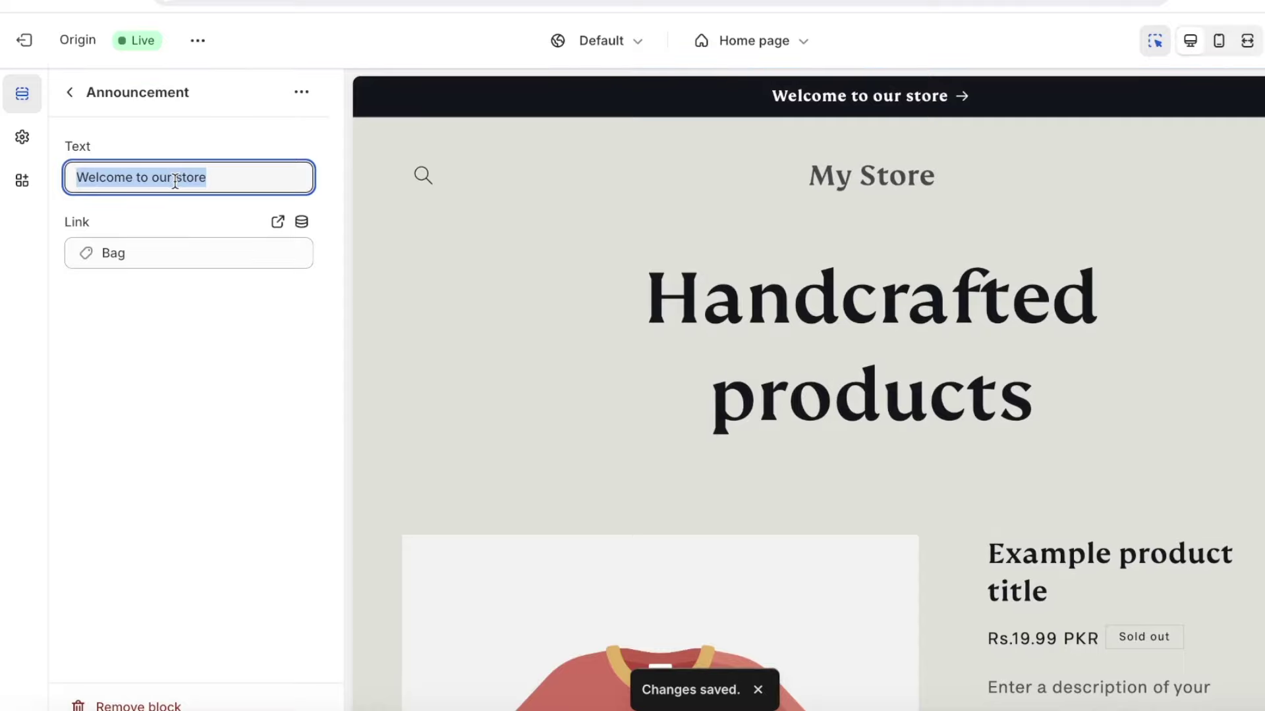
text(Buy our bestseller now!)
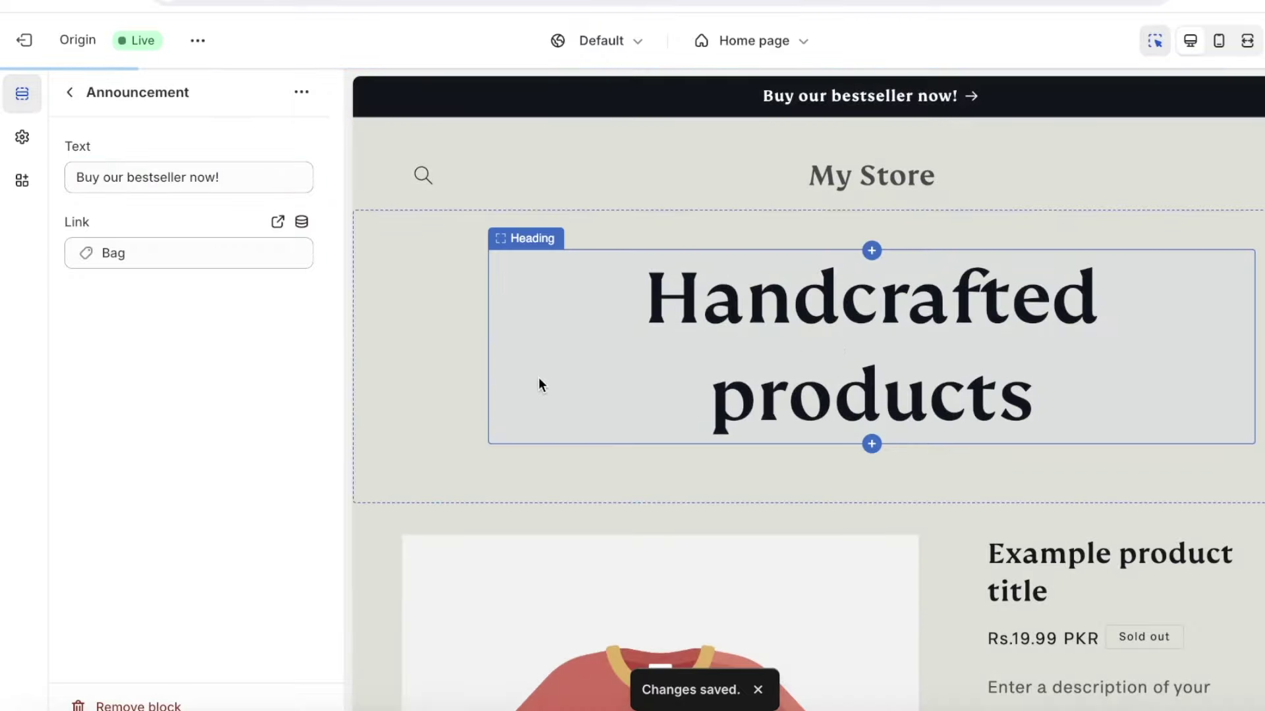
click(68, 95)
click(757, 40)
click(702, 125)
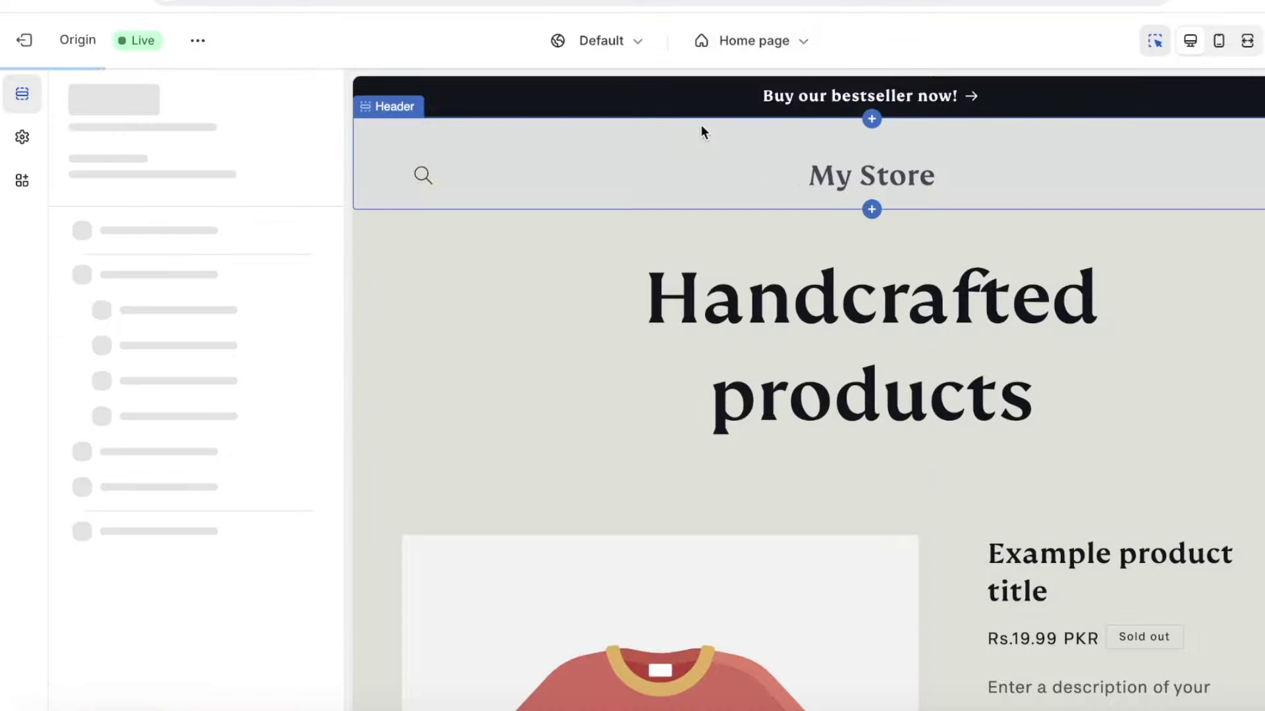
Replace the "Handcrafted products" heading on the home page with "Luxury Handbags at a Budget"
scroll(1102, 320, down, 10)
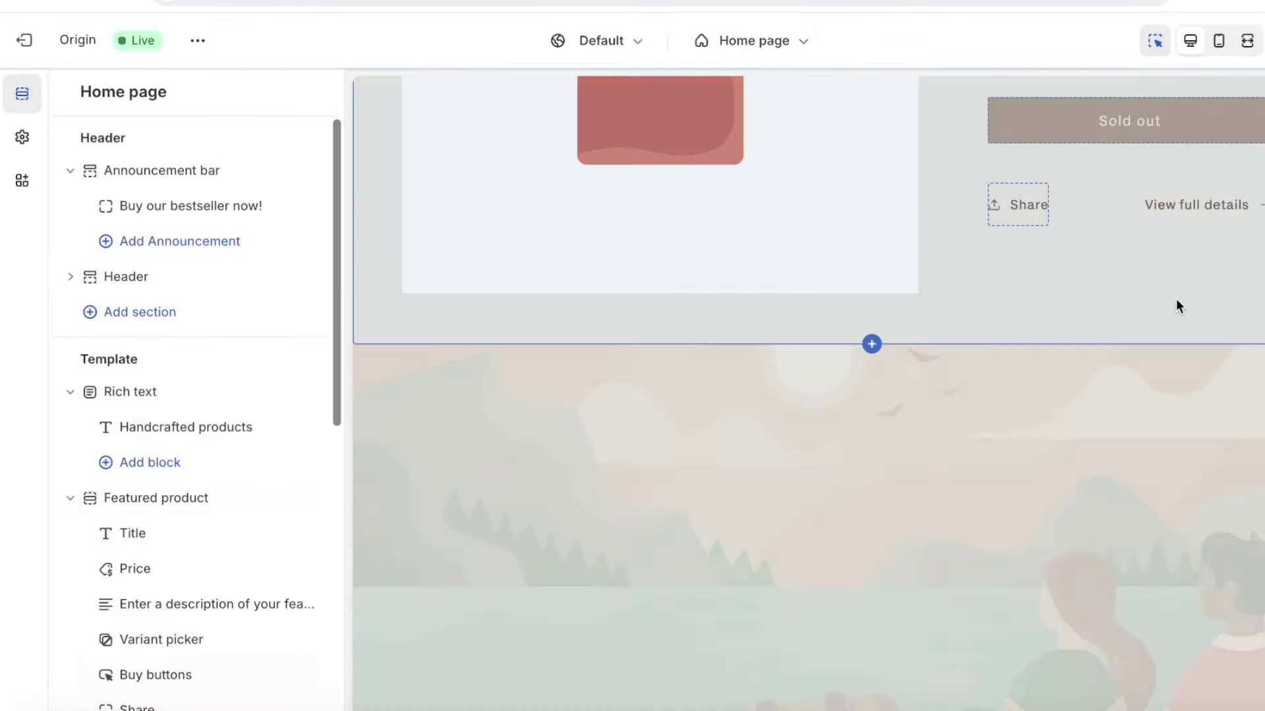
scroll(1175, 296, up, 5)
scroll(1175, 295, down, 5)
scroll(1176, 294, up, 10)
click(743, 308)
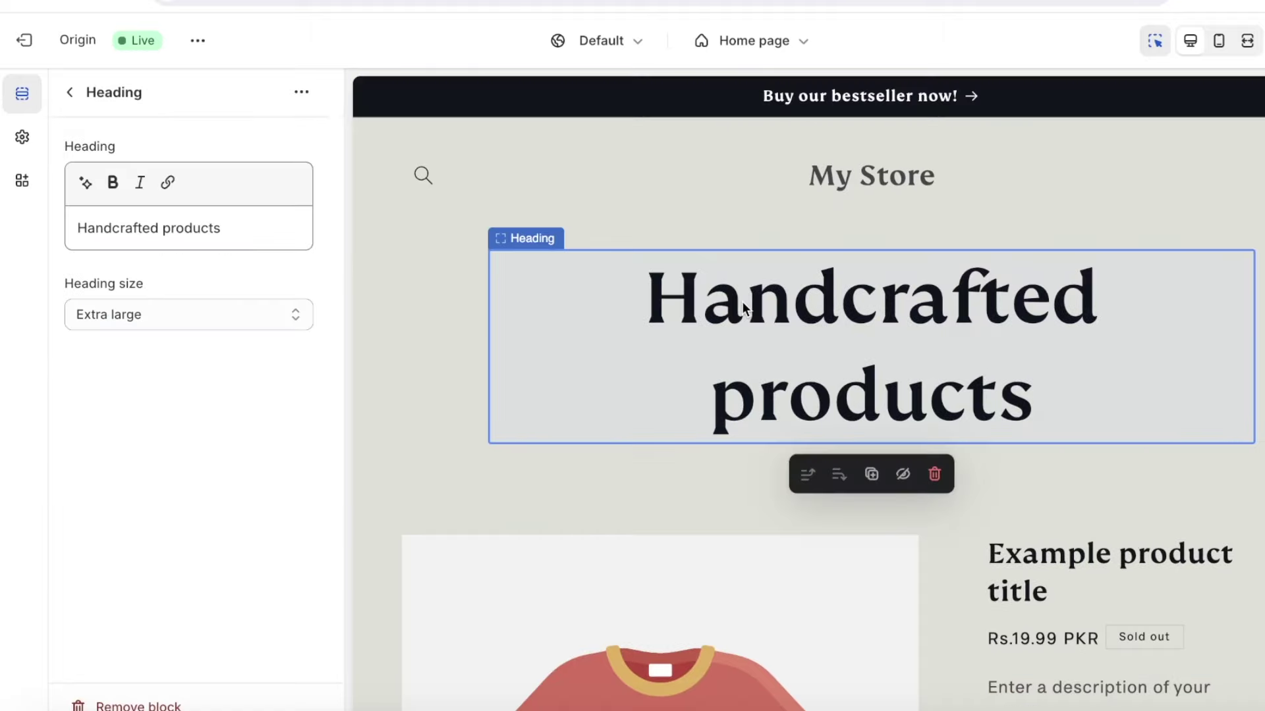
triple_click(161, 233)
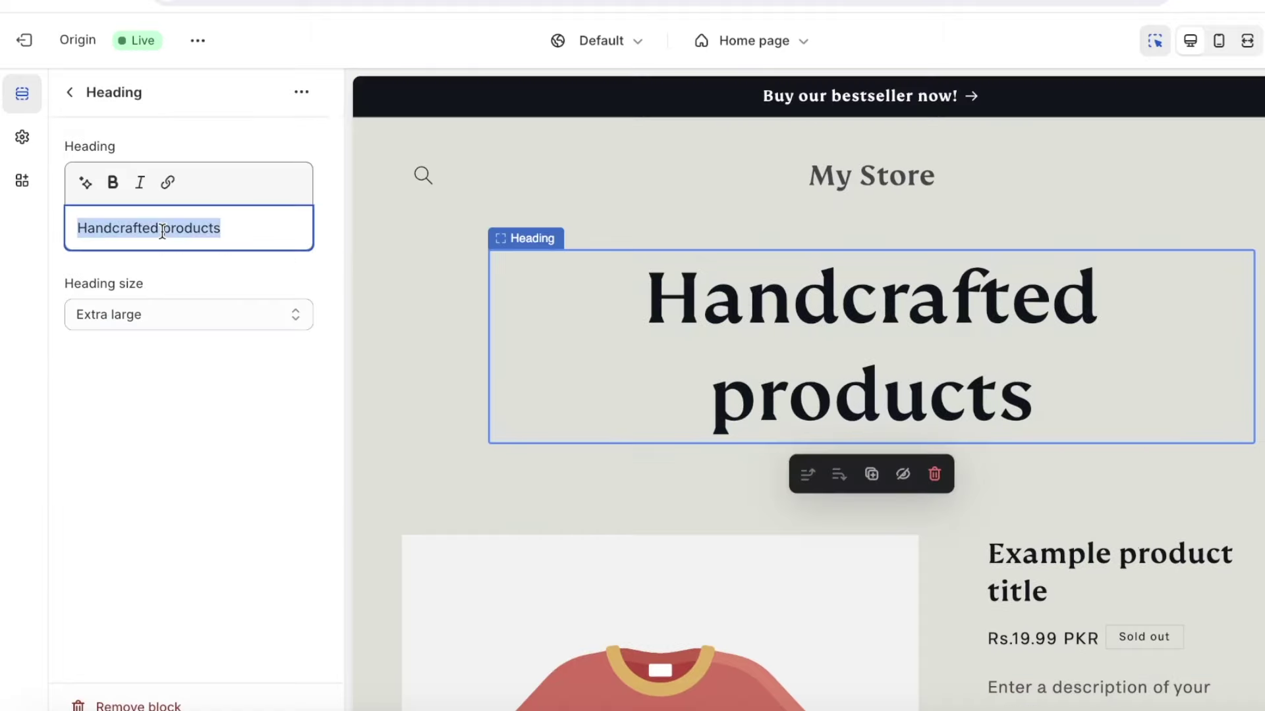
text(A)
key(BackSpace)
text(A)
key(BackSpace)
text(My)
key(BackSpace)
key(BackSpace)
text(Luxury Handbags at a Budget)
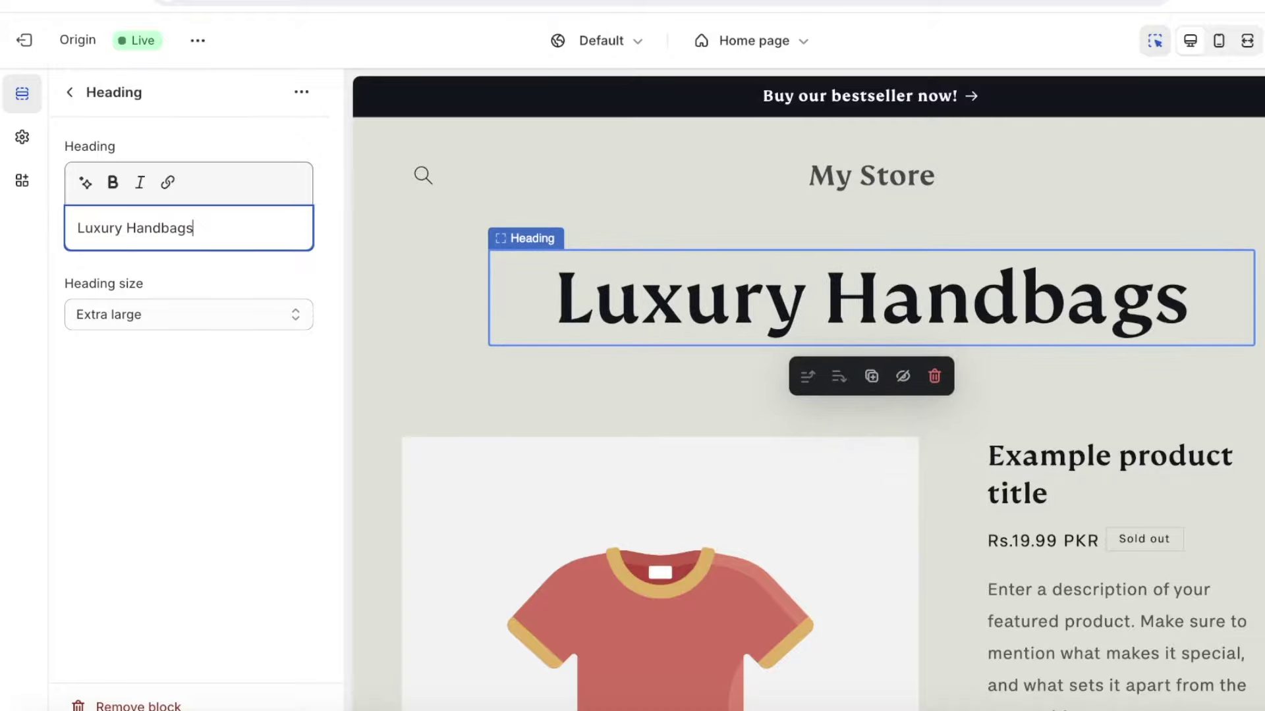
Set the heading size of "Luxury Handbags at a Budget" to Small and return to the section list
click(101, 315)
click(97, 294)
click(102, 315)
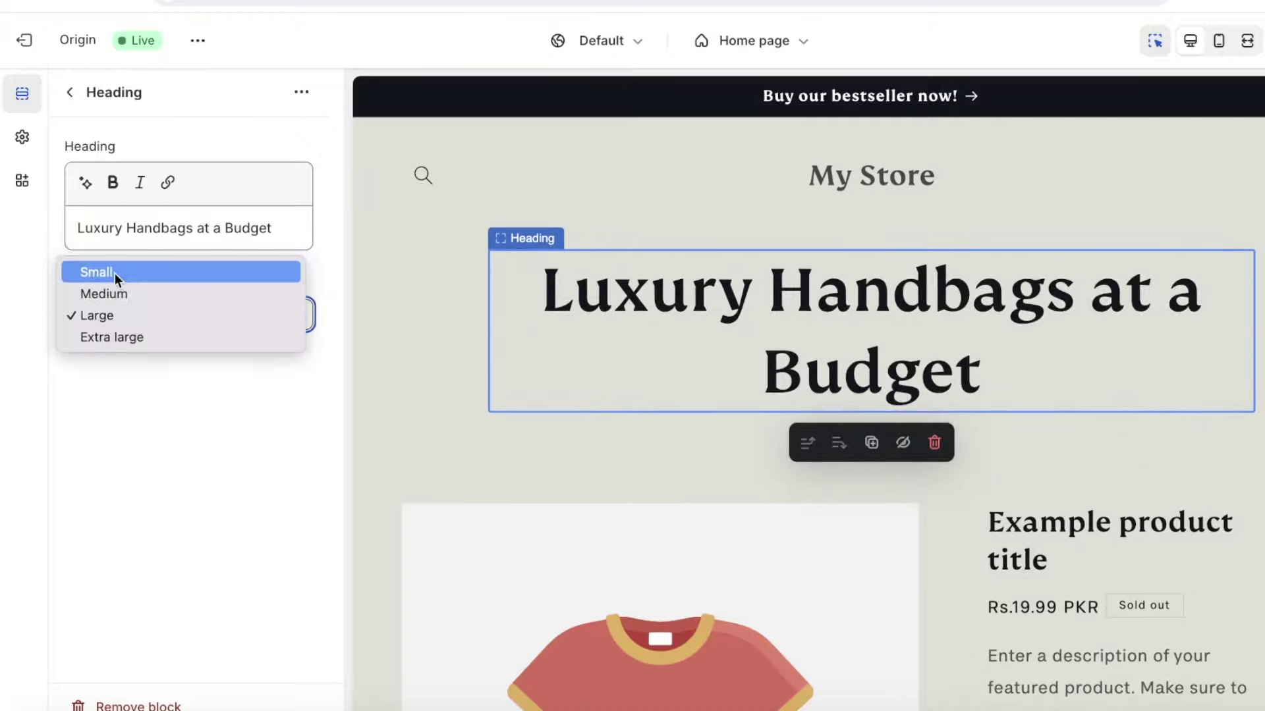
click(112, 274)
scroll(595, 396, down, 3)
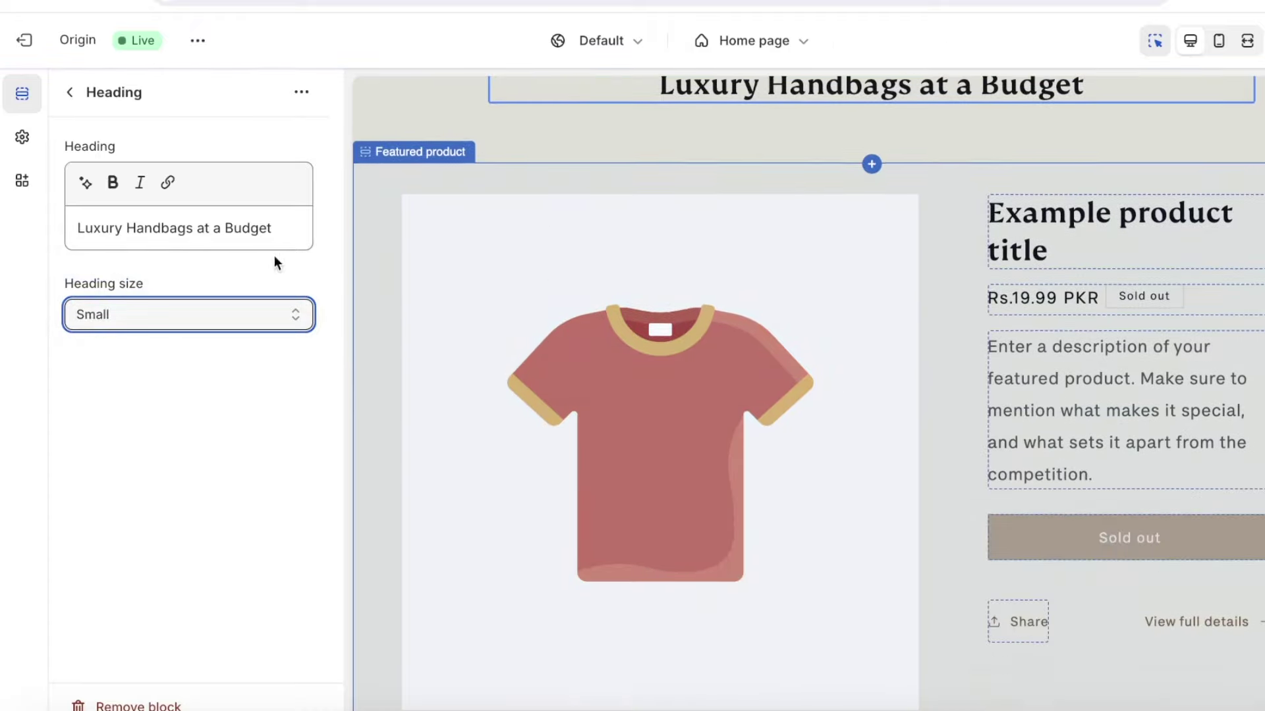
click(70, 92)
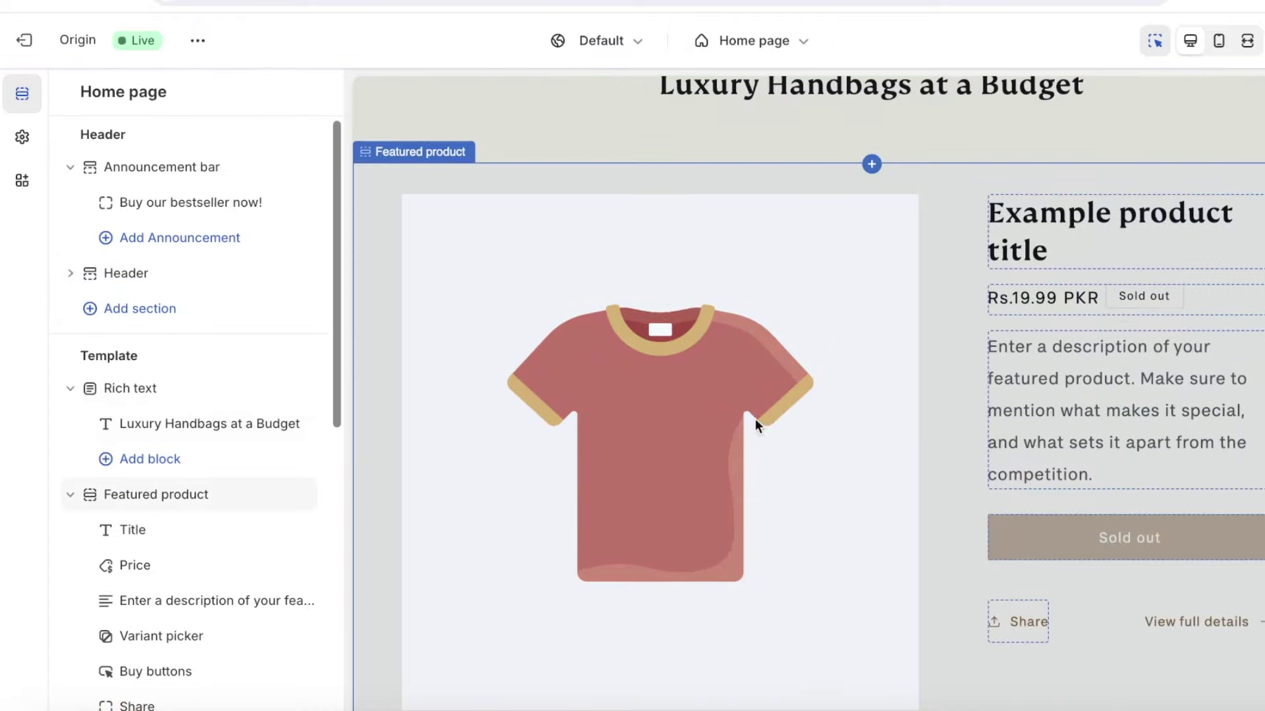
Remove the Featured product section from the home page template
scroll(844, 217, down, 1)
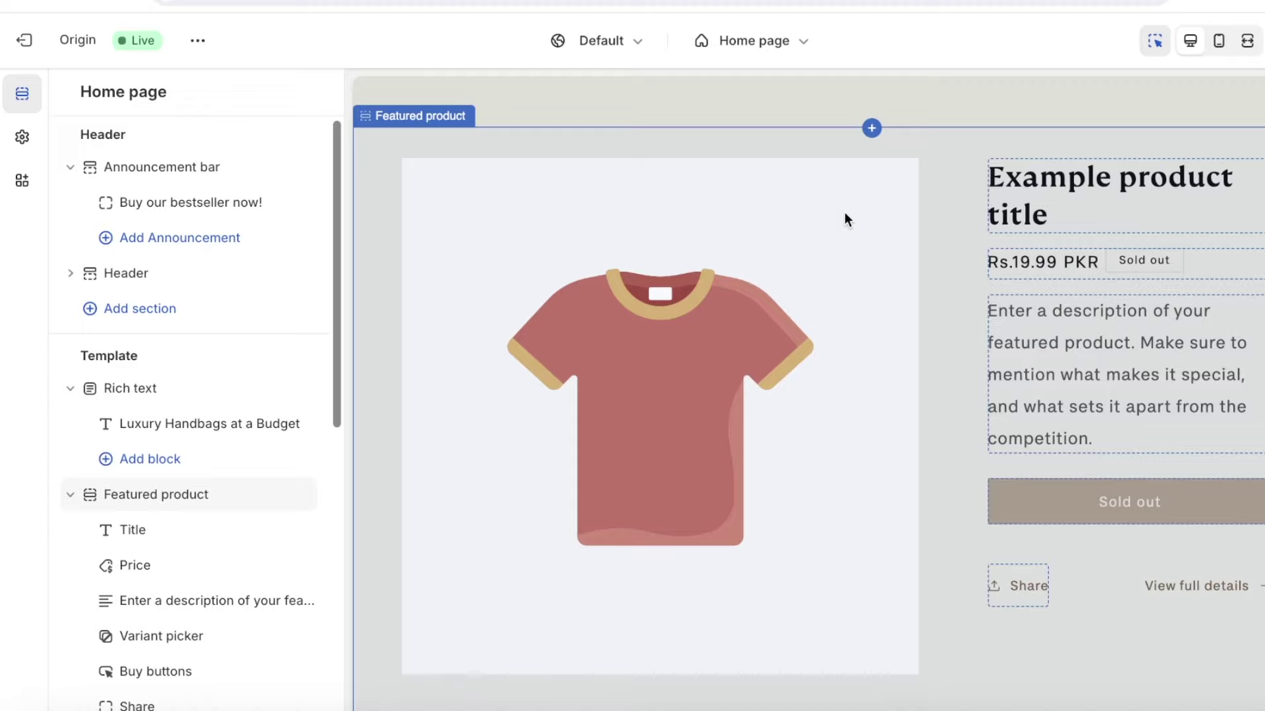
mouse_move(276, 504)
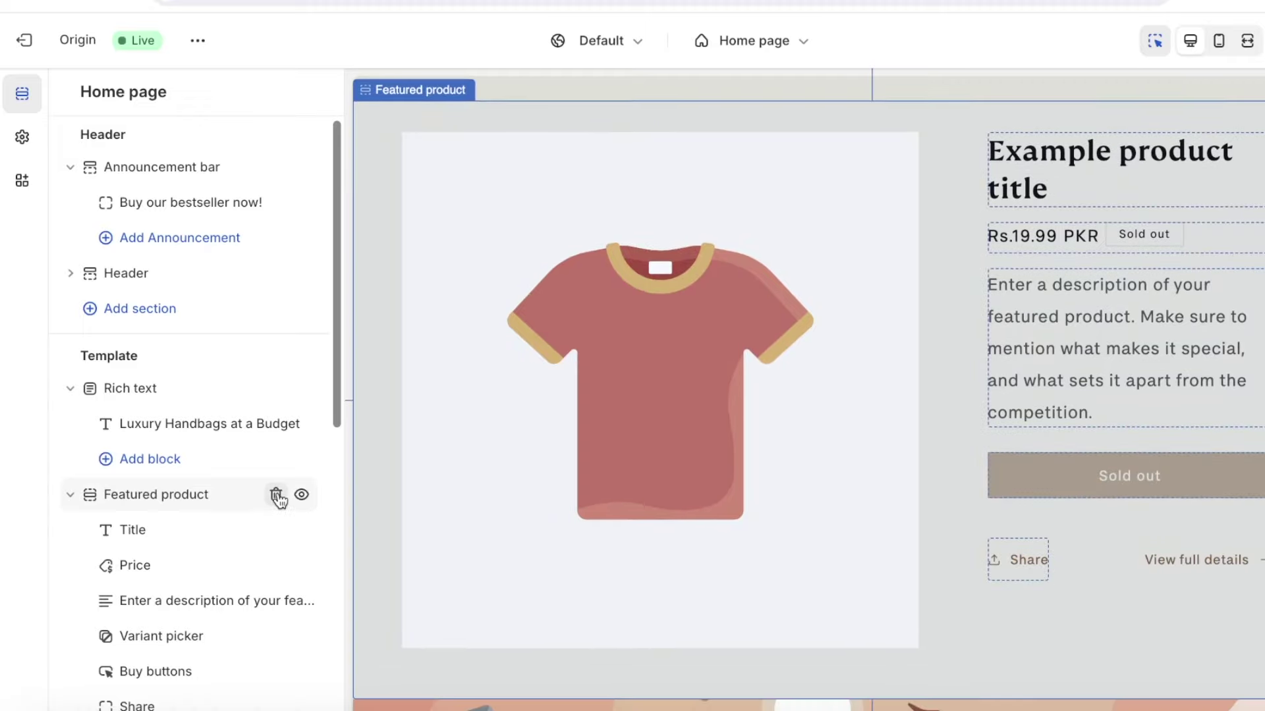
click(277, 495)
mouse_move(93, 494)
mouse_down()
mouse_move(100, 440)
mouse_move(96, 484)
mouse_up()
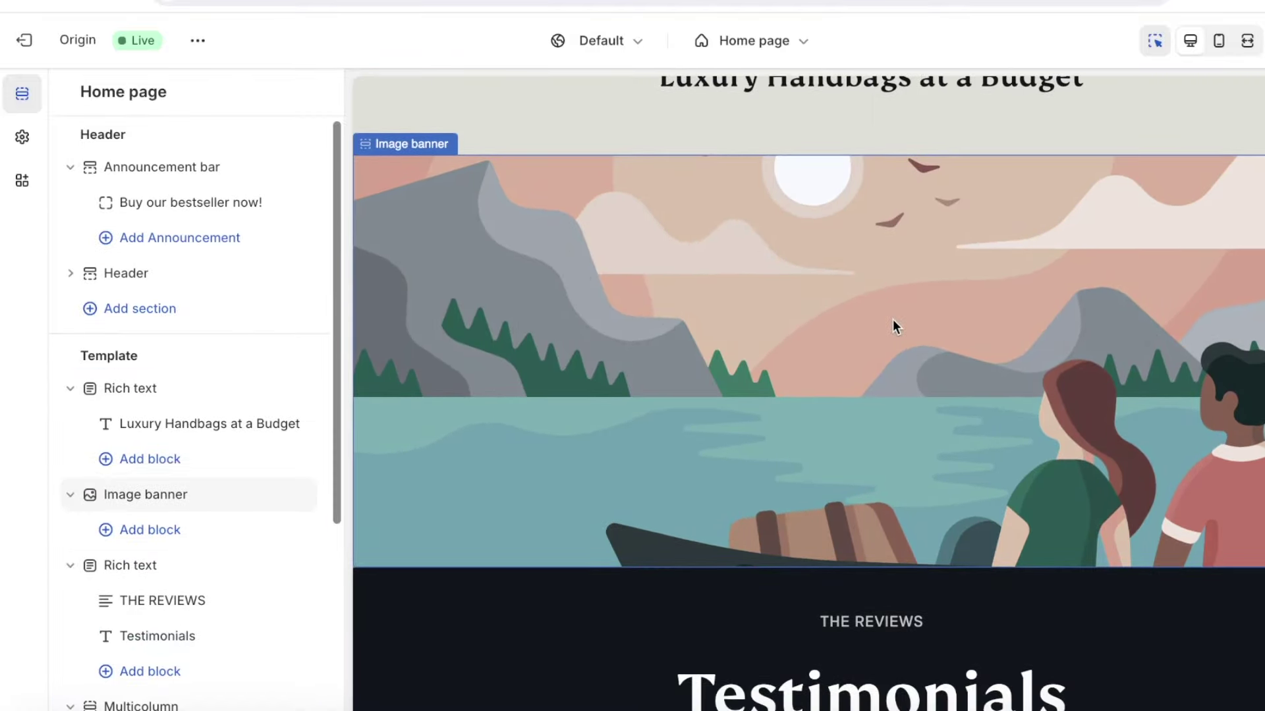
Check the Image banner section's settings and remove that section from the home page template
click(892, 319)
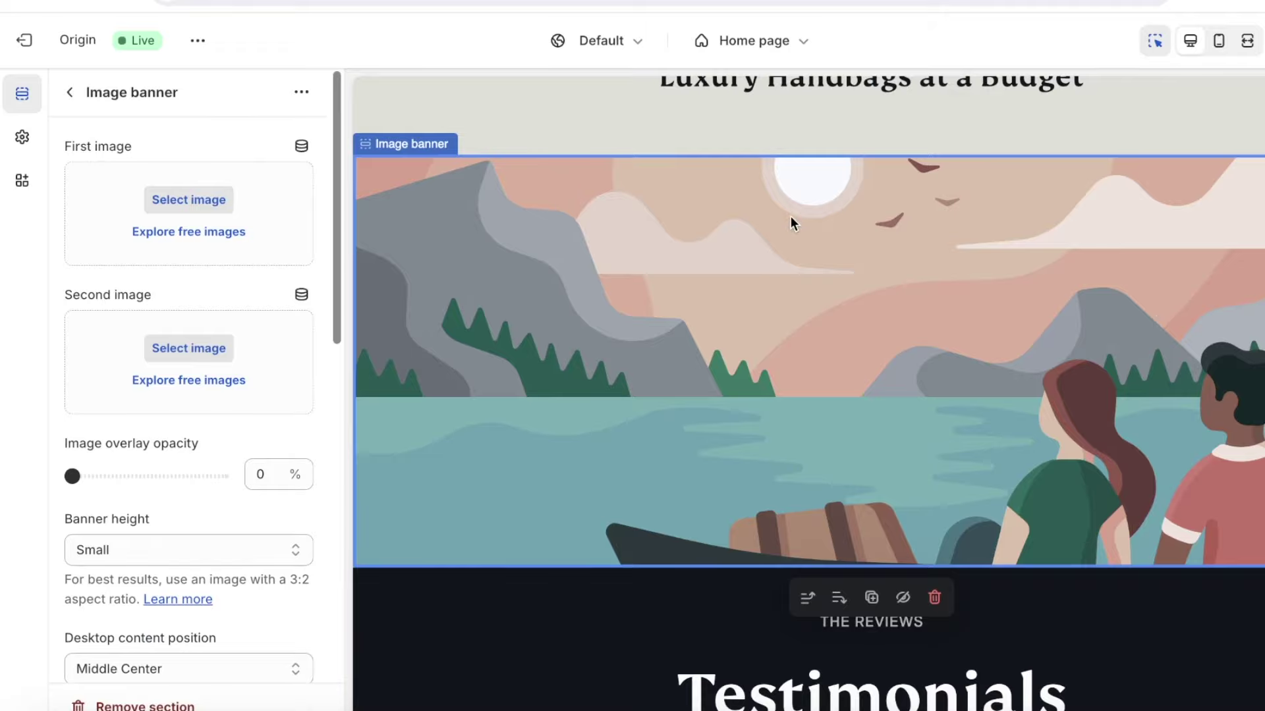
click(69, 92)
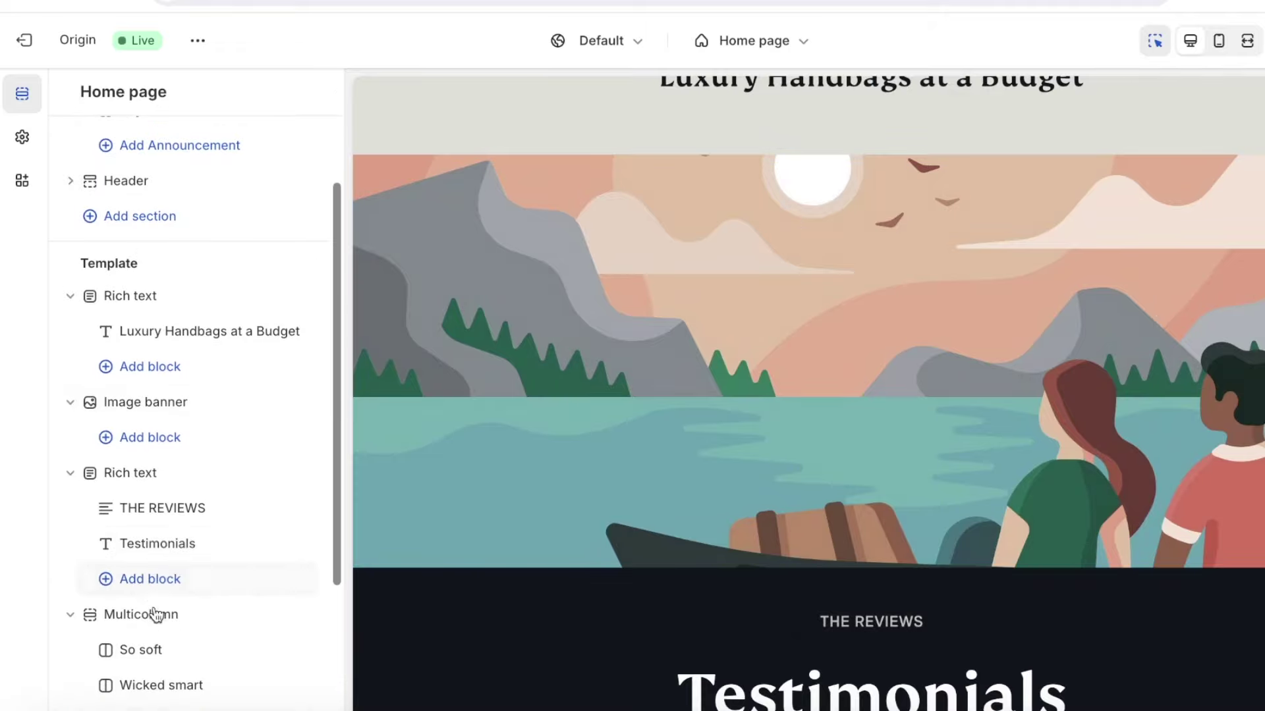
scroll(158, 567, down, 1)
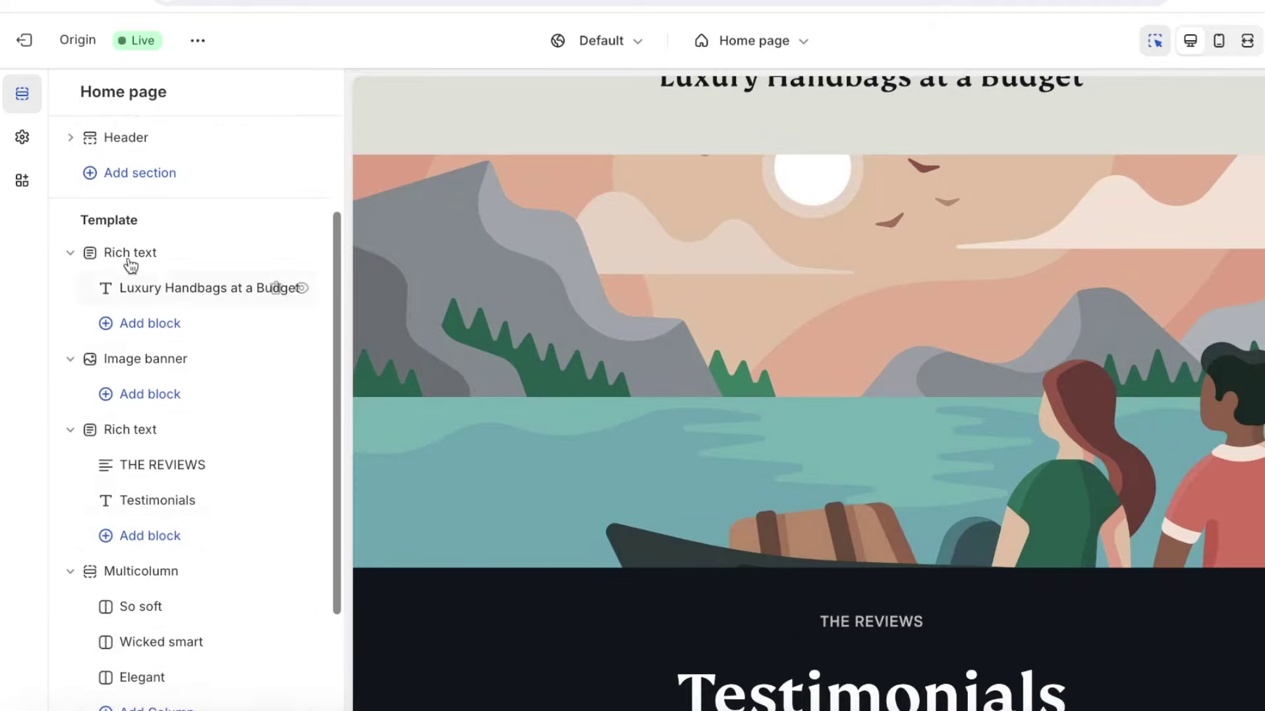
scroll(579, 331, down, 4)
scroll(867, 319, up, 7)
scroll(828, 359, down, 2)
mouse_move(175, 359)
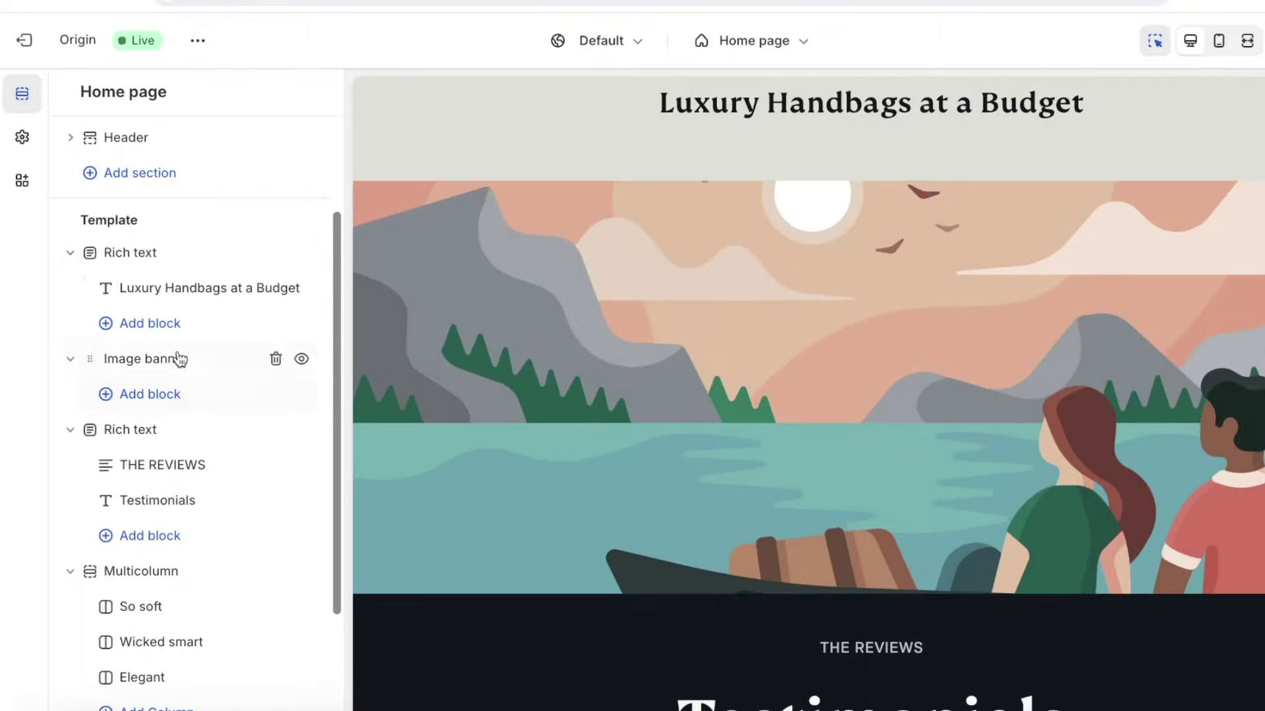
click(276, 359)
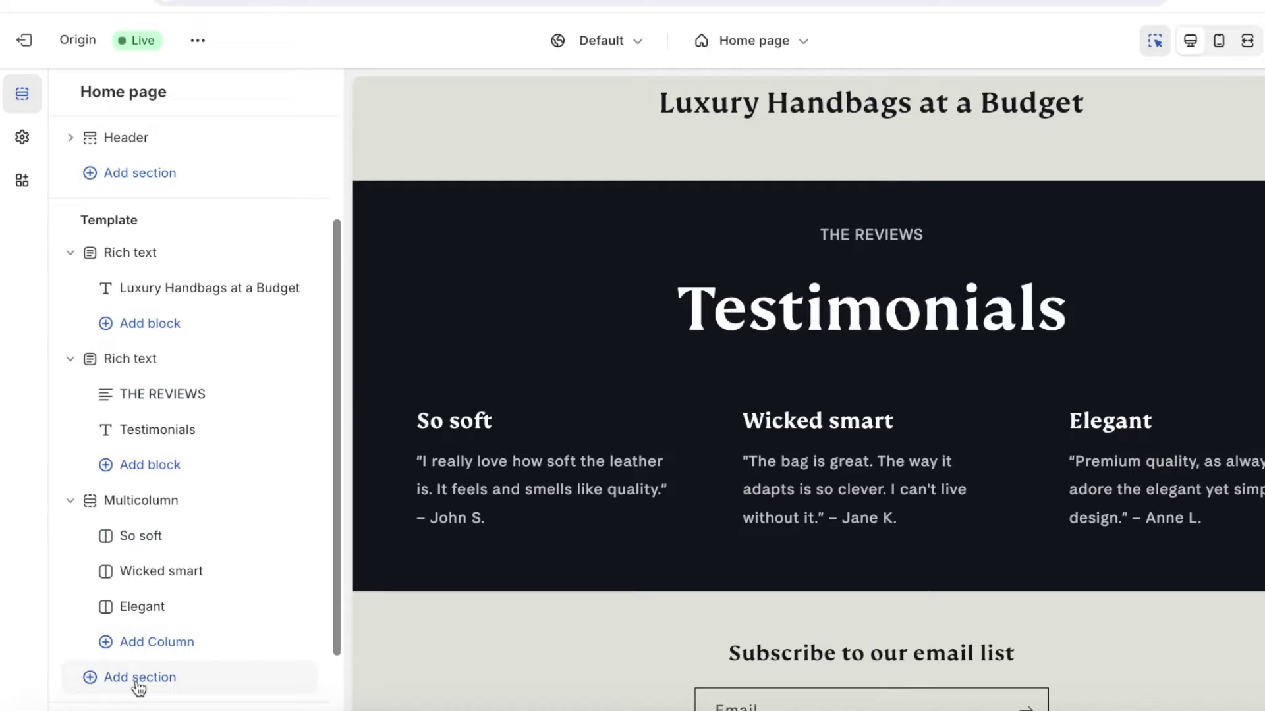
Add an Image with text section below the Multicolumn section of the home page template
click(138, 685)
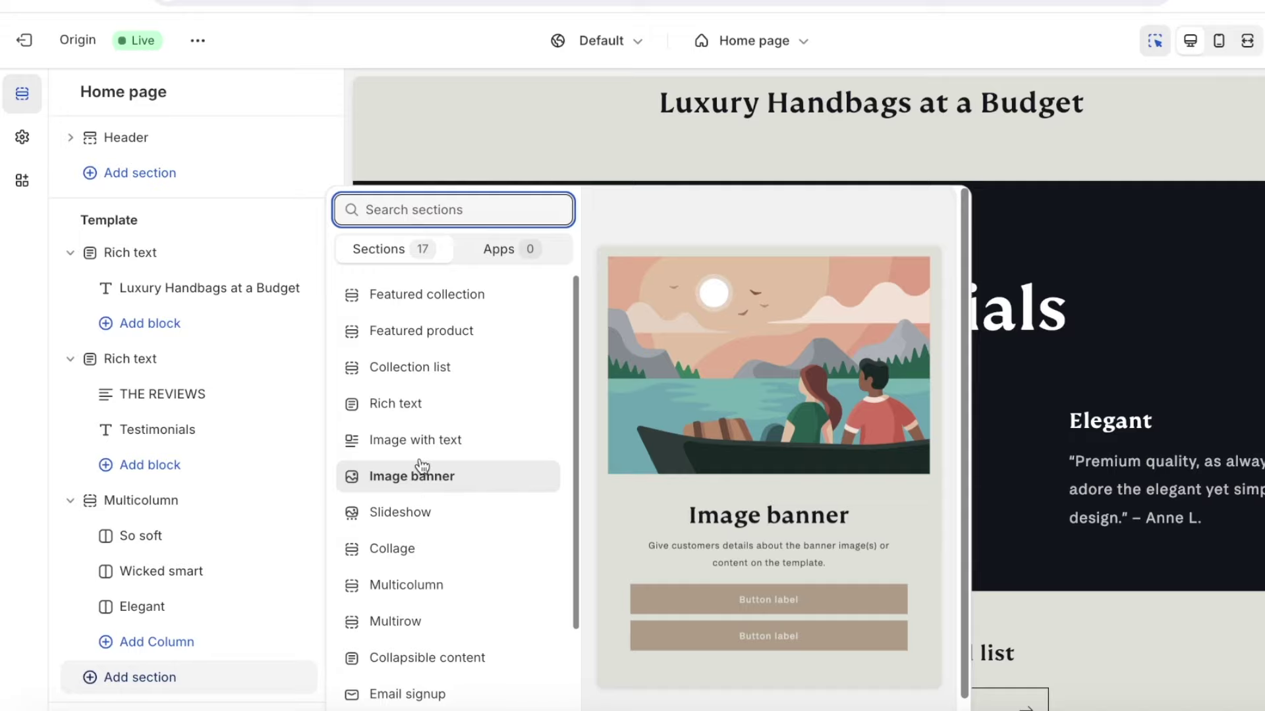
scroll(425, 450, down, 3)
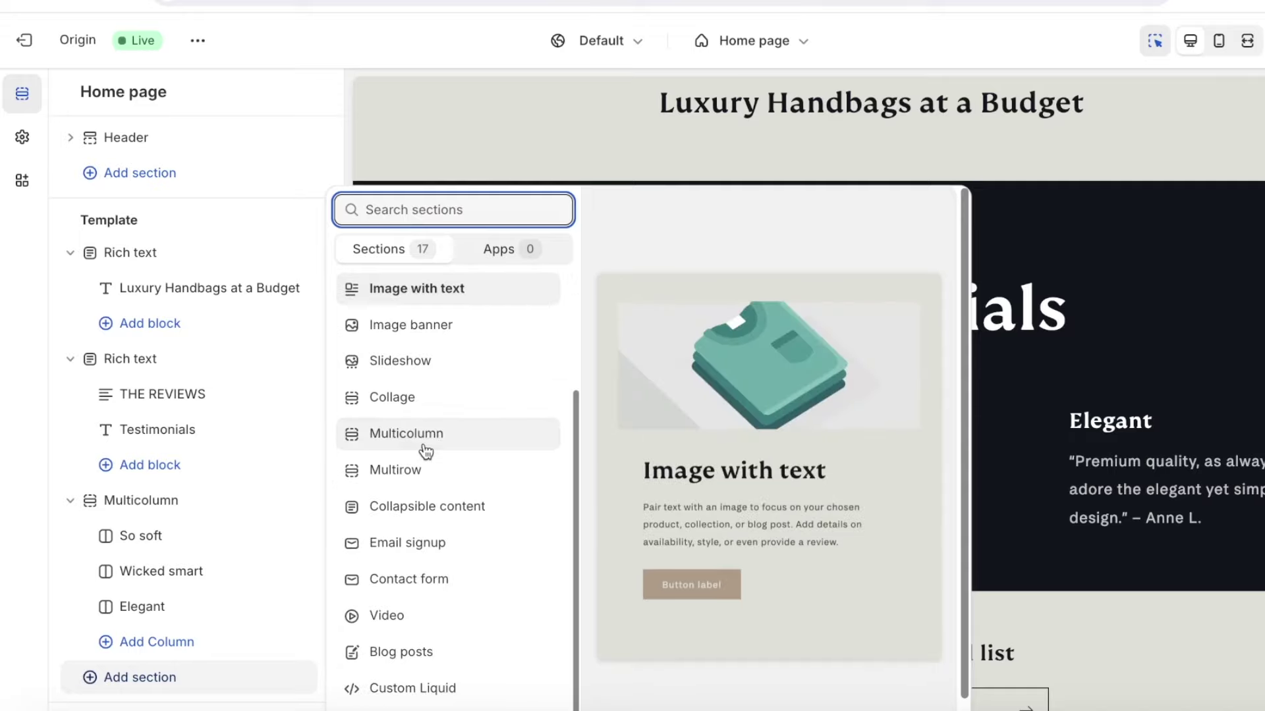
scroll(424, 327, up, 1)
key(Escape)
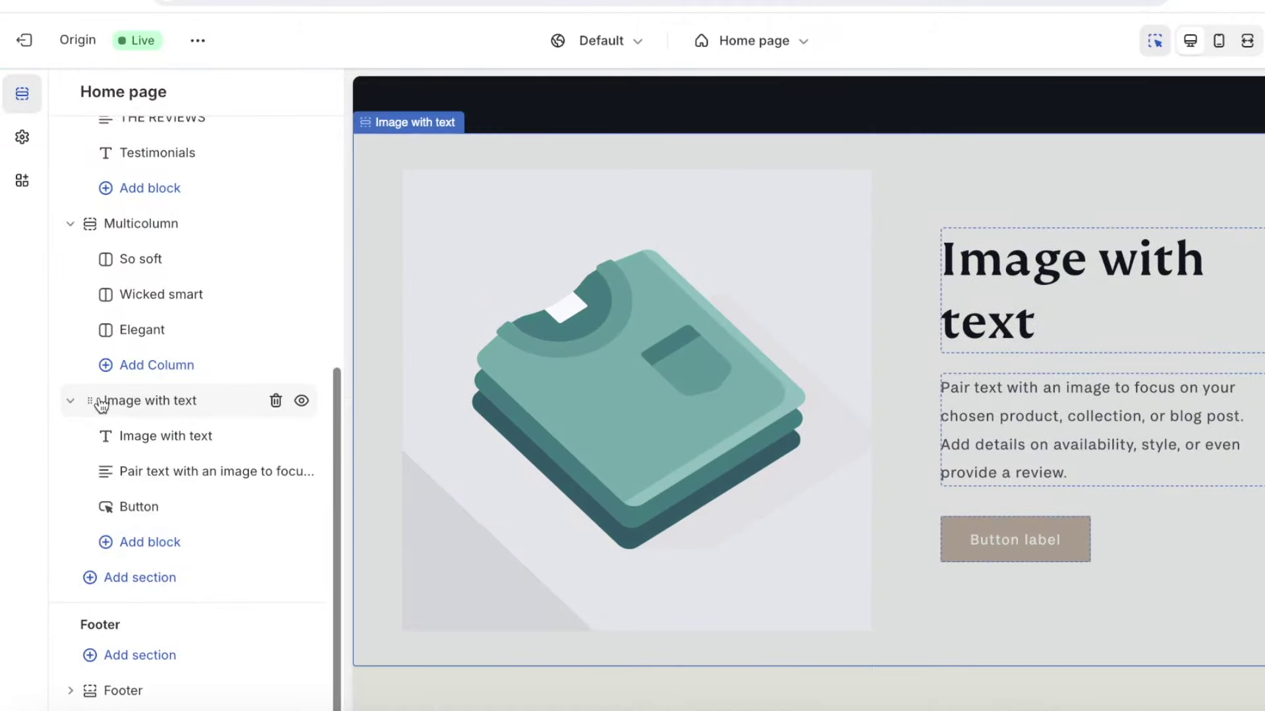
Move the Image with text section directly below the Luxury Handbags rich text and set its image to the library file HBGH171_4_1800x1800
drag(100, 404, 54, 395)
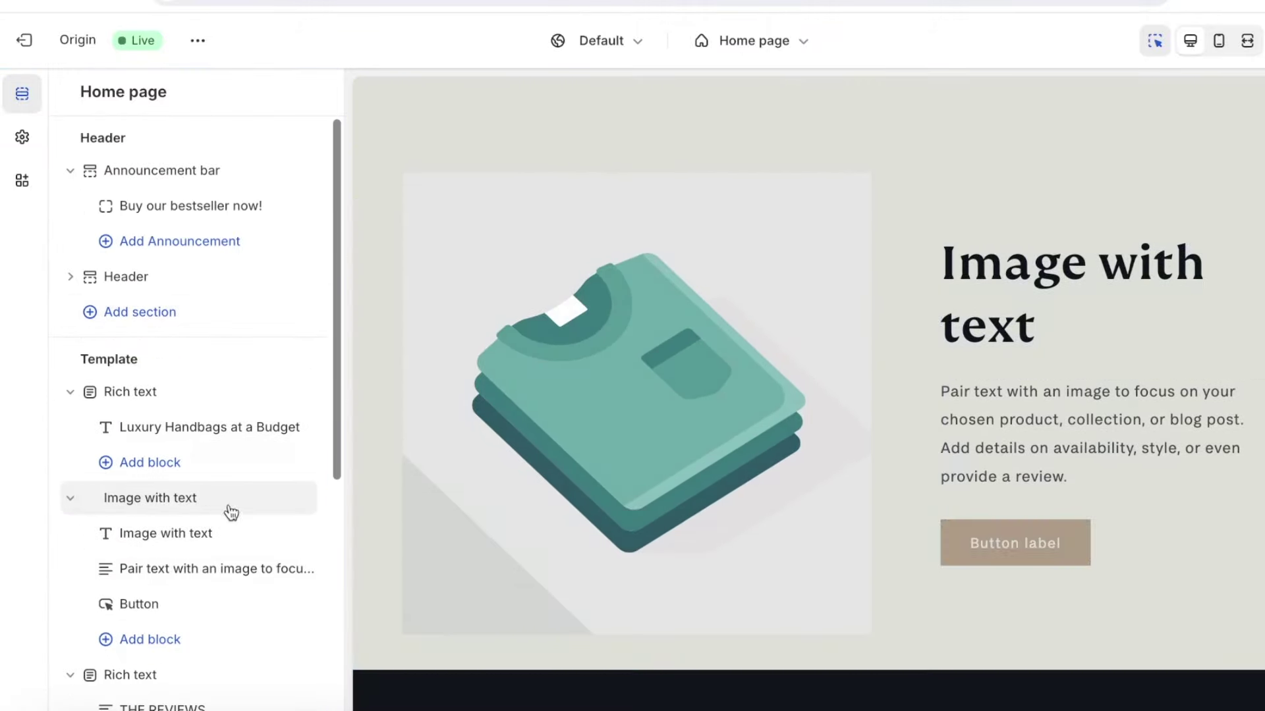
click(479, 405)
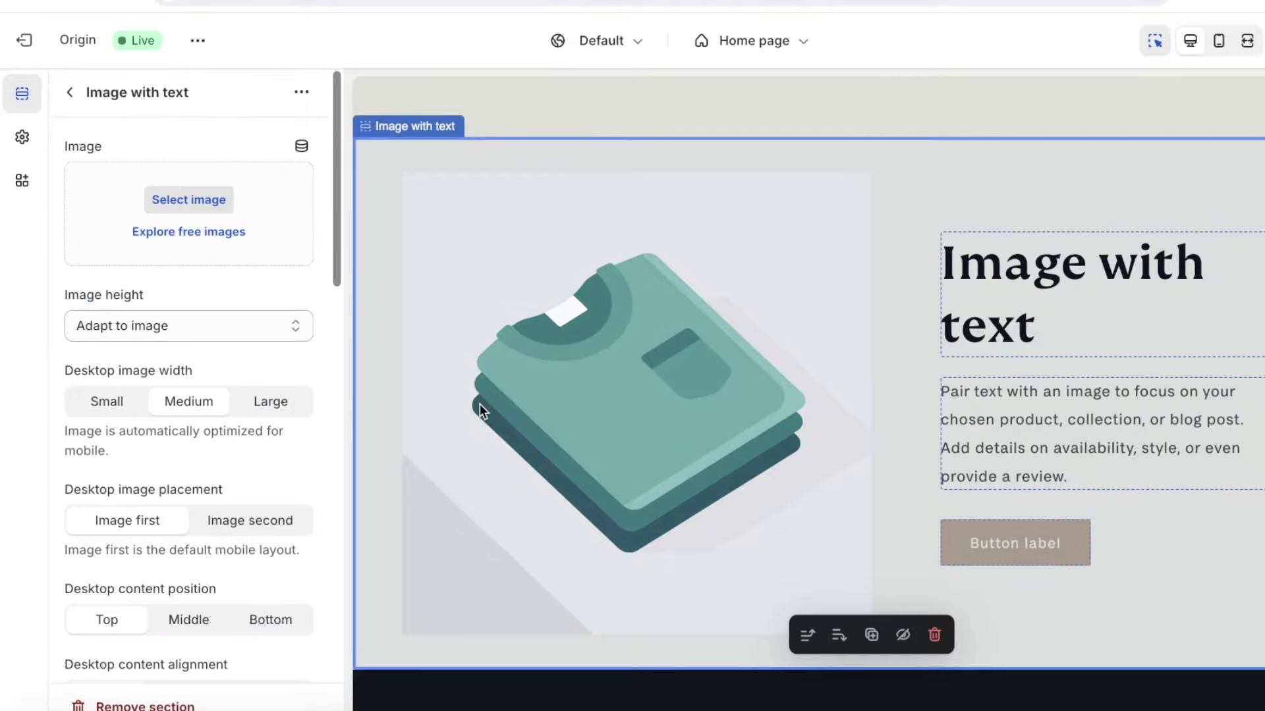
click(212, 198)
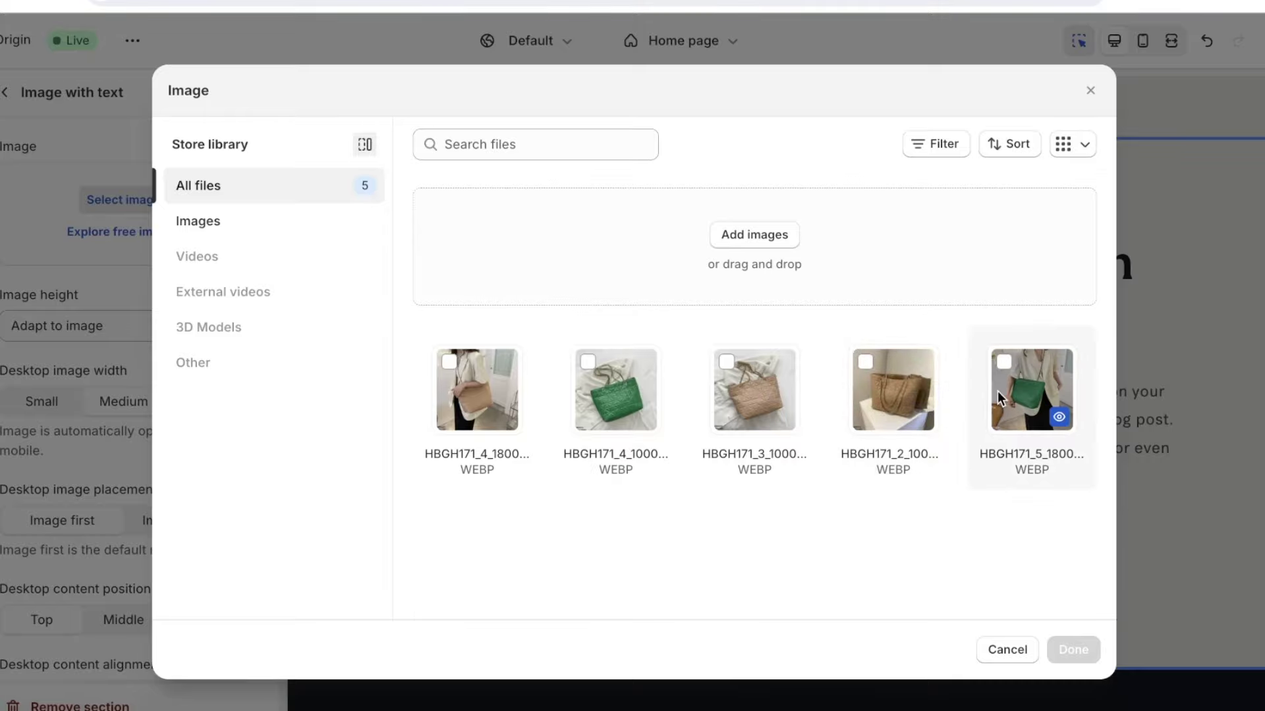
click(498, 396)
click(1073, 651)
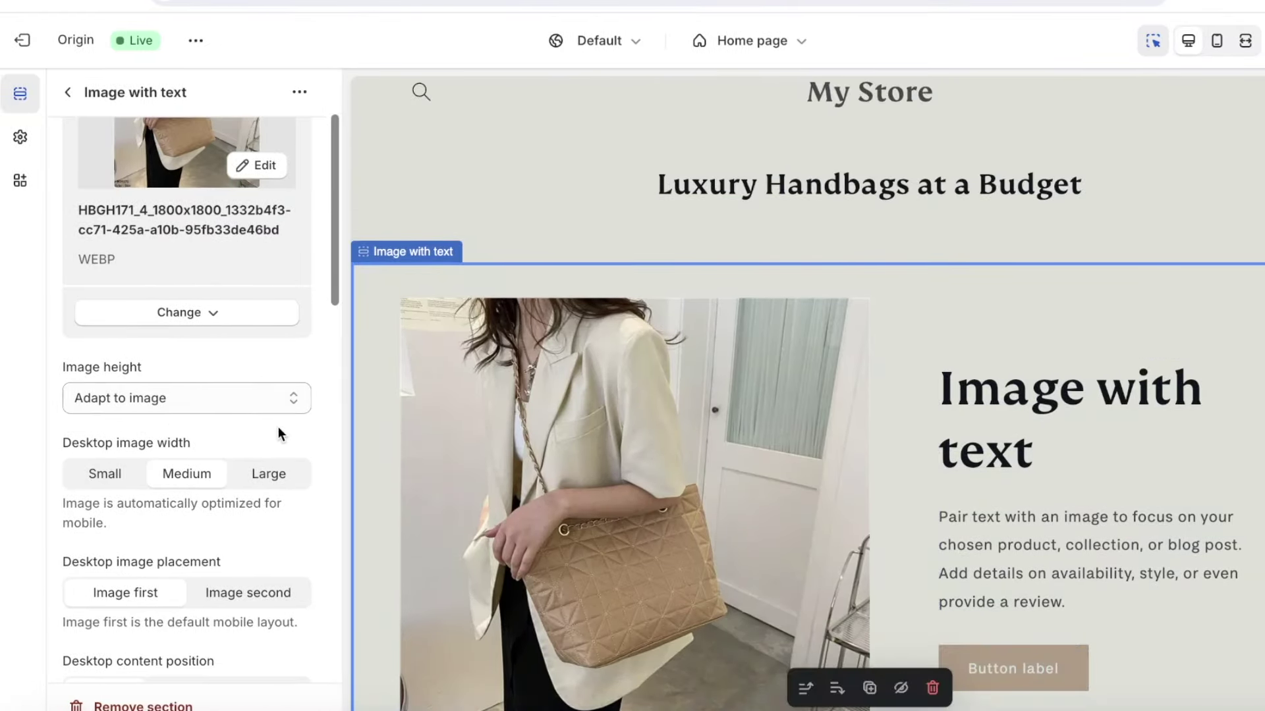
Try the Medium image height for the Image with text section and return it to Adapt to image
click(188, 409)
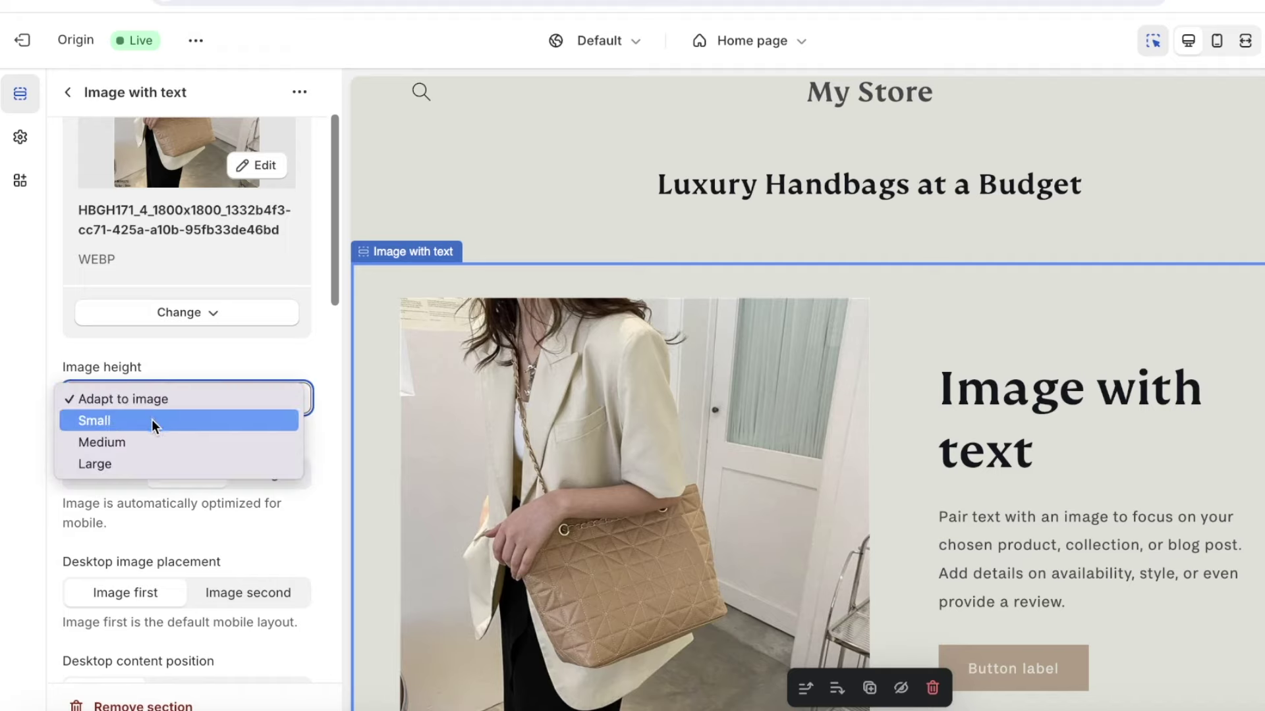
click(152, 440)
click(165, 407)
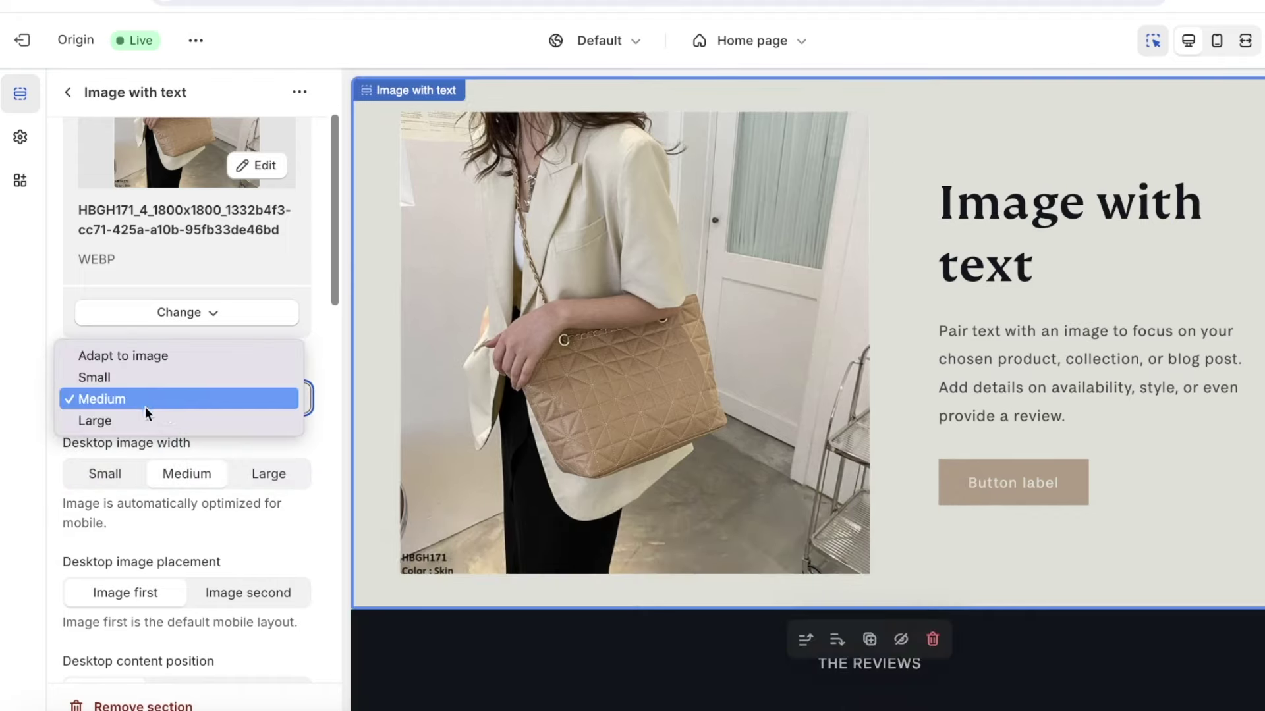
click(119, 354)
Try the Large and Small desktop image widths and return the width to Medium
click(234, 487)
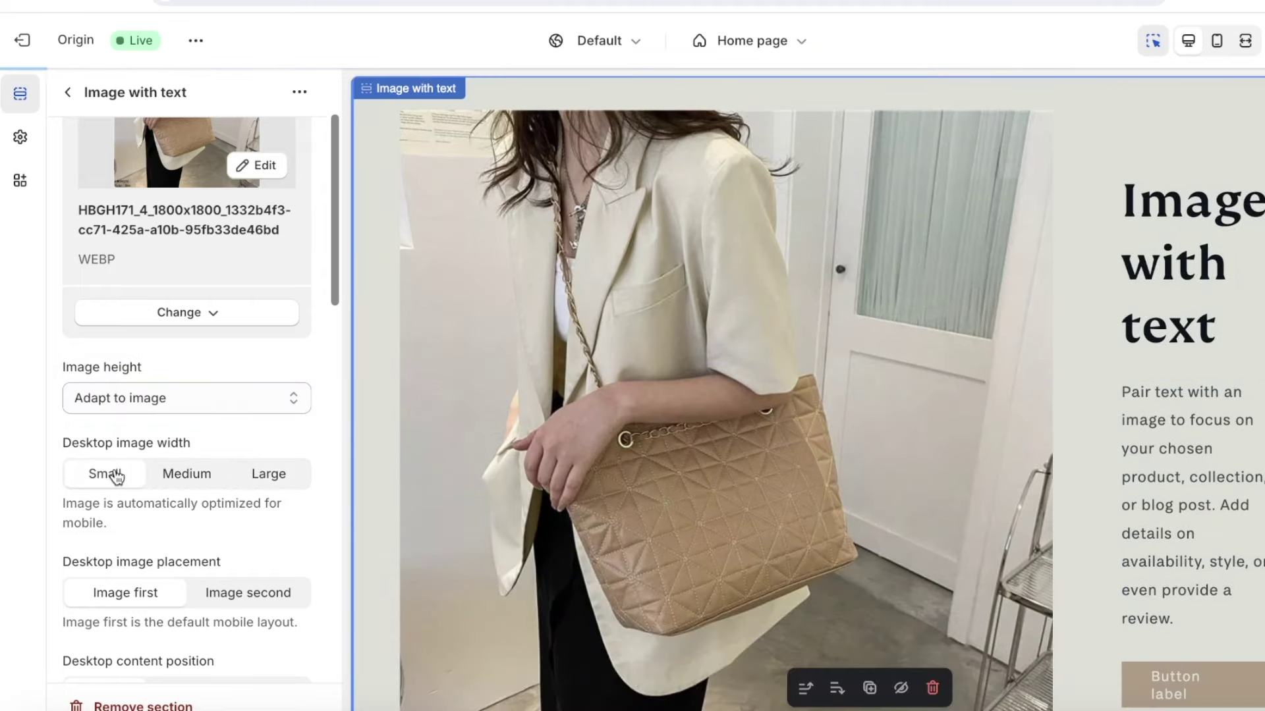
click(110, 476)
scroll(336, 492, down, 1)
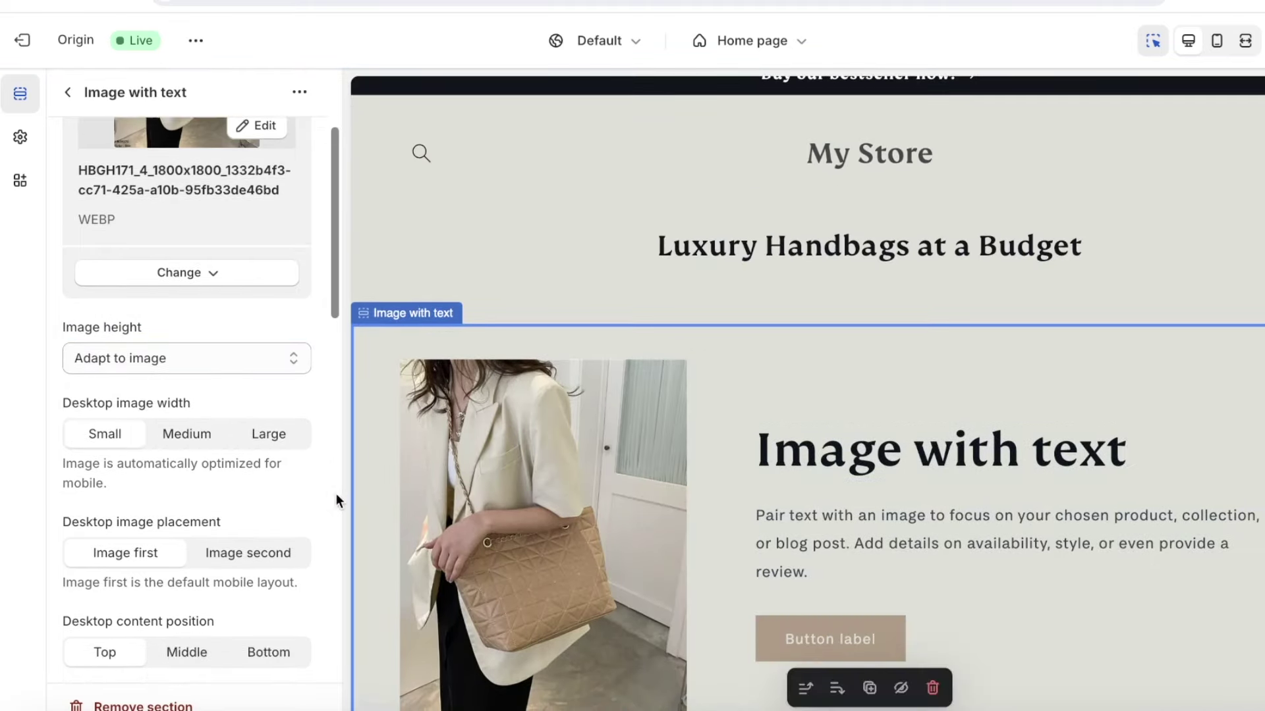
click(212, 440)
Set the desktop image placement of the Image with text section to Image second
scroll(132, 474, down, 1)
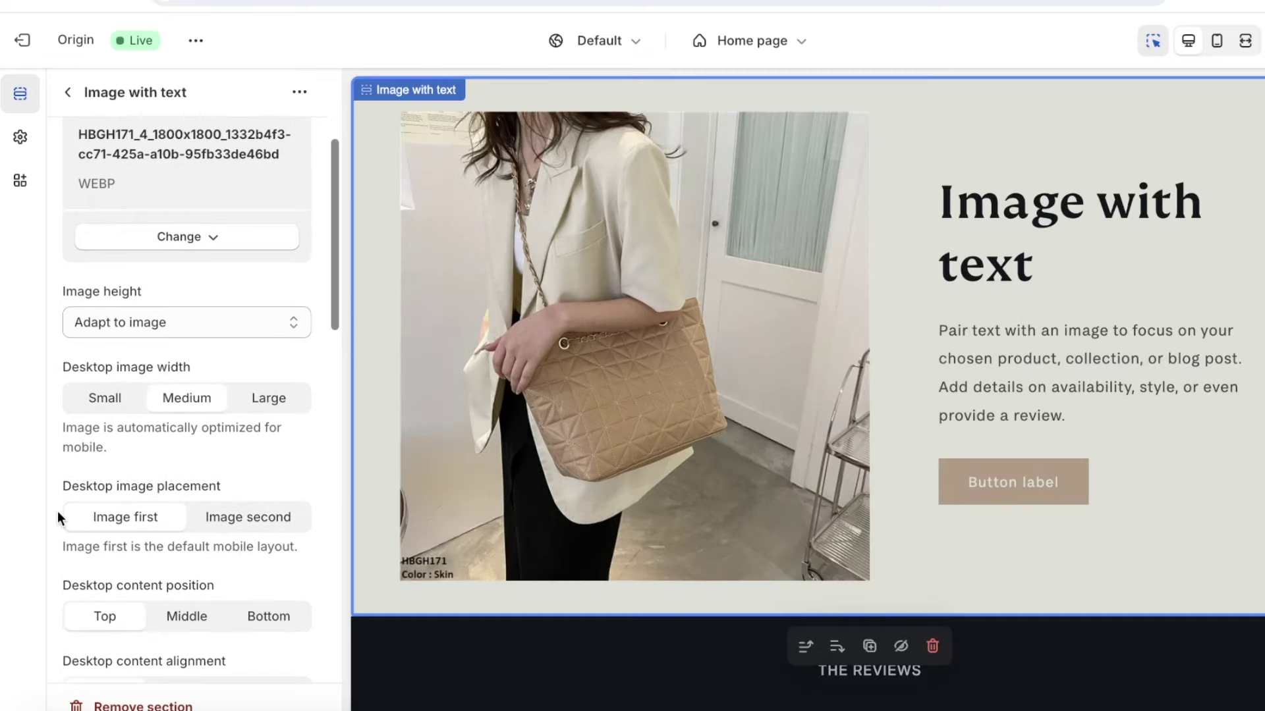
click(247, 517)
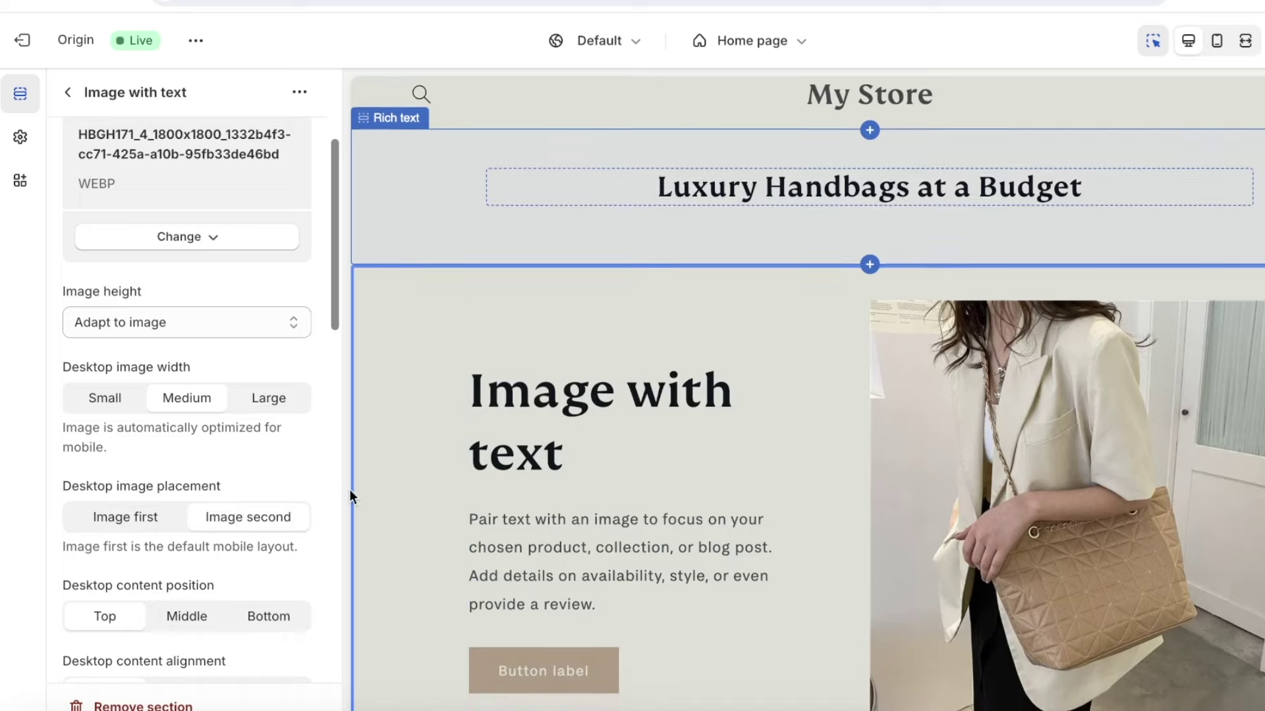
Try Center and Right for the desktop content alignment and return it to Left
scroll(75, 626, down, 1)
scroll(75, 625, down, 3)
click(184, 459)
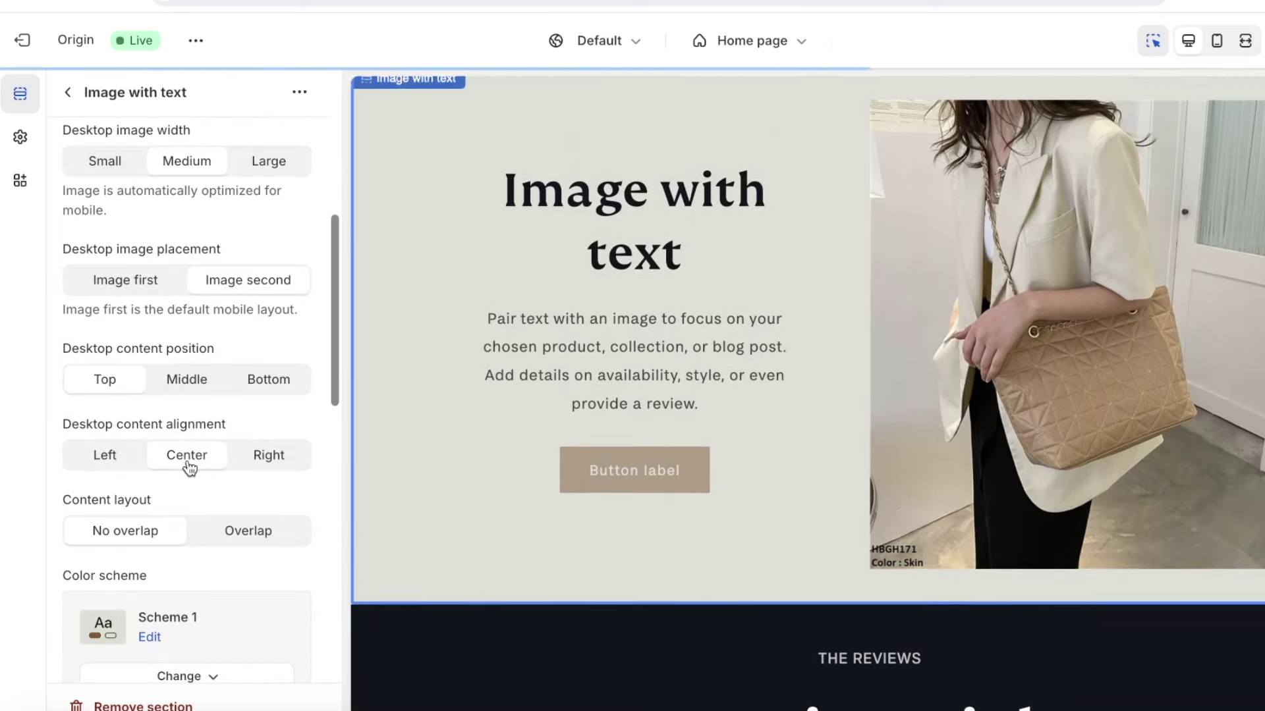
click(268, 455)
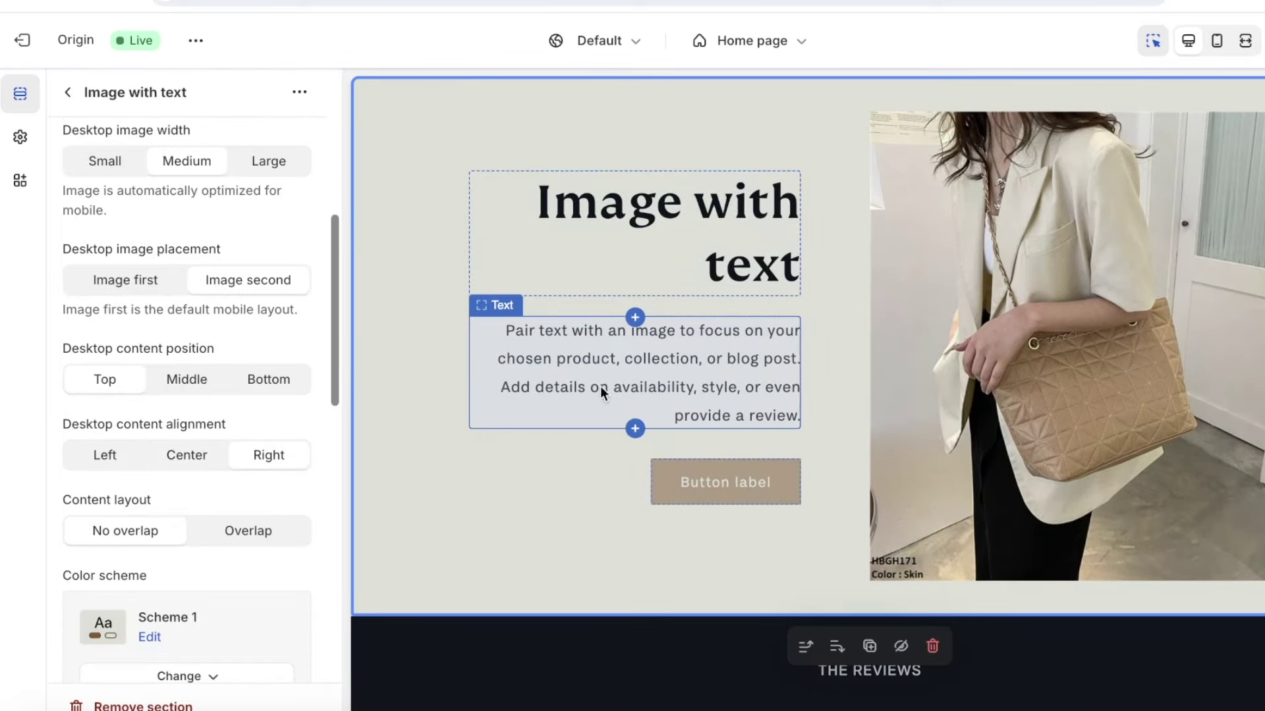
click(126, 456)
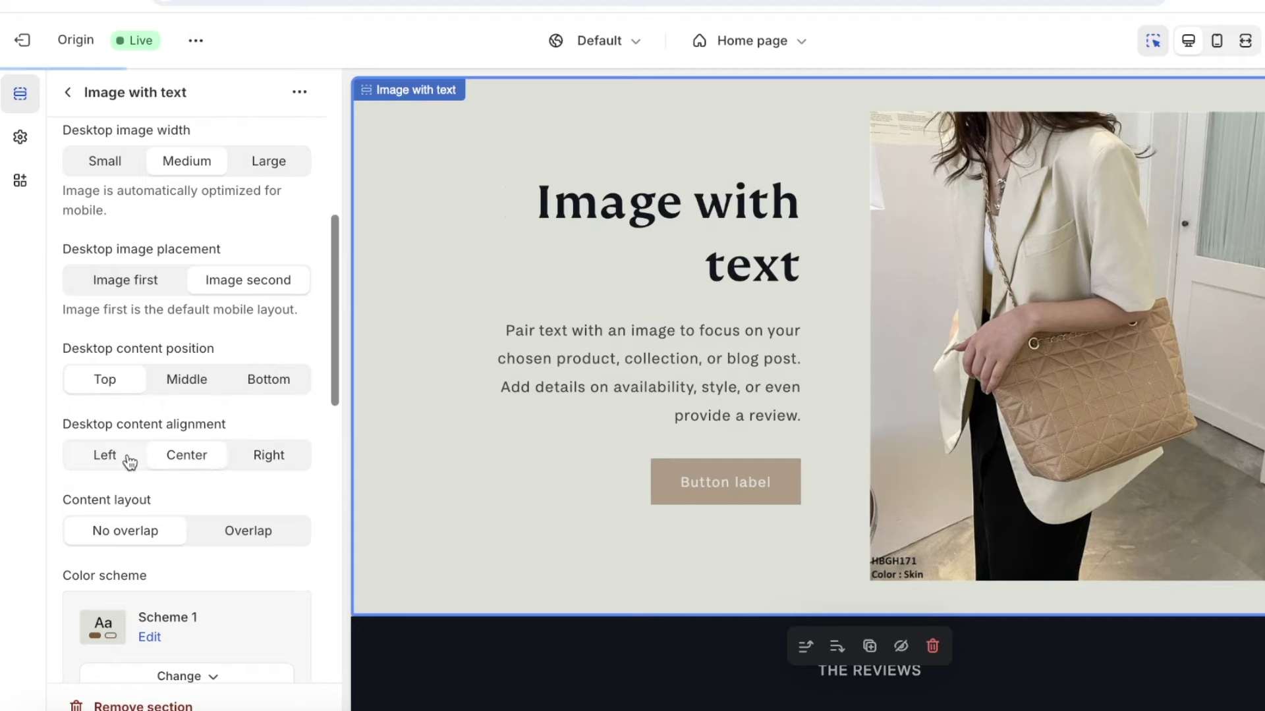
Set the content layout of the Image with text section to Overlap
click(212, 533)
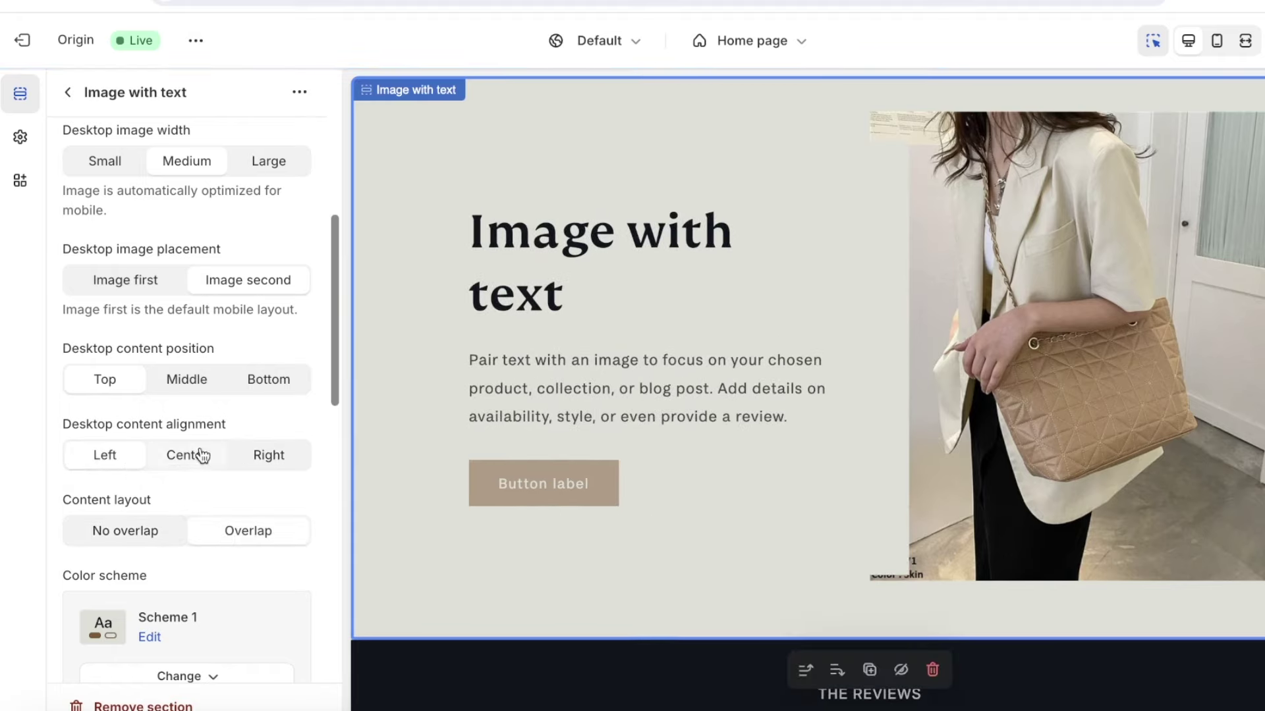
scroll(153, 613, down, 5)
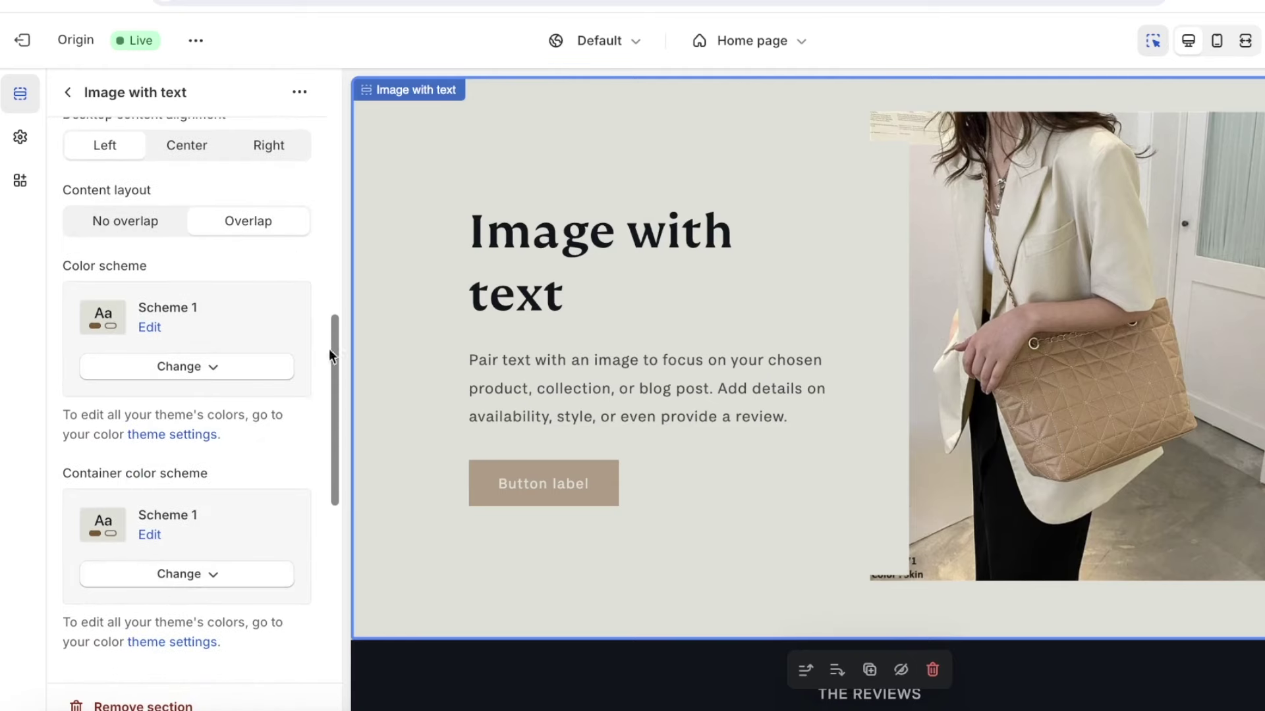
scroll(363, 386, up, 1)
scroll(282, 399, up, 1)
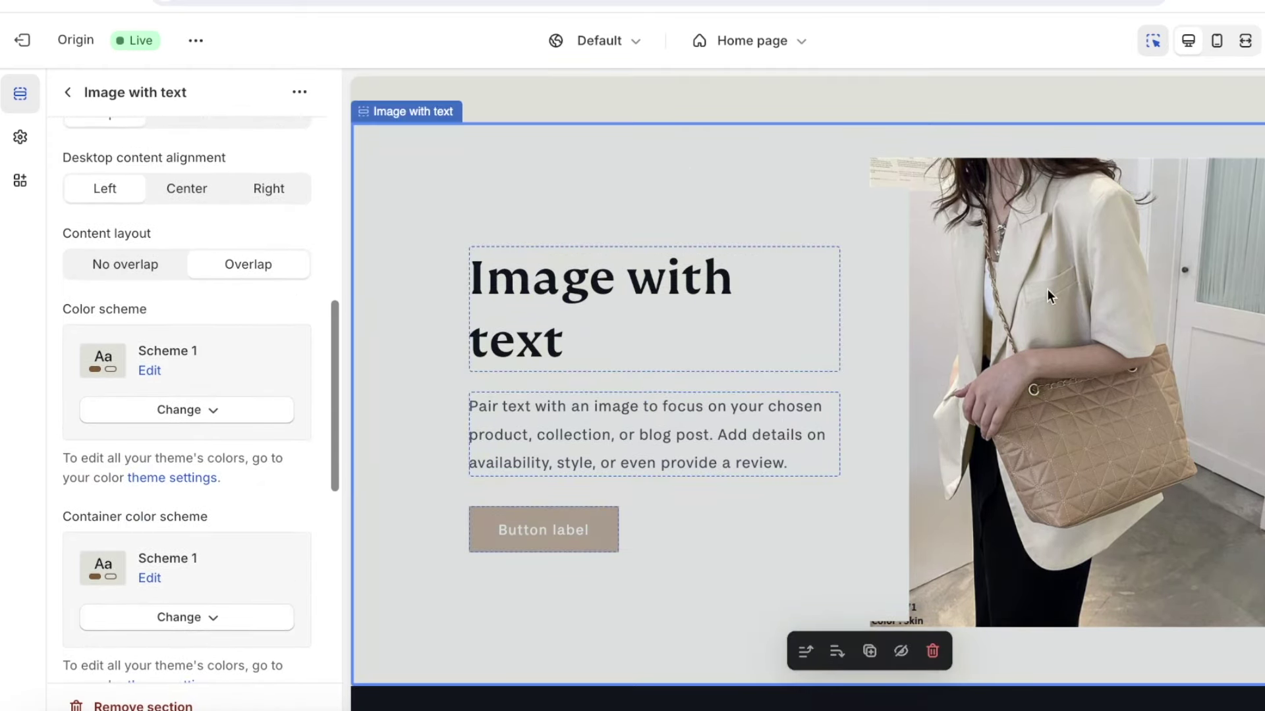
Try Scheme 2 as the container color scheme of the Image with text section and settle on Scheme 4
scroll(188, 553, down, 1)
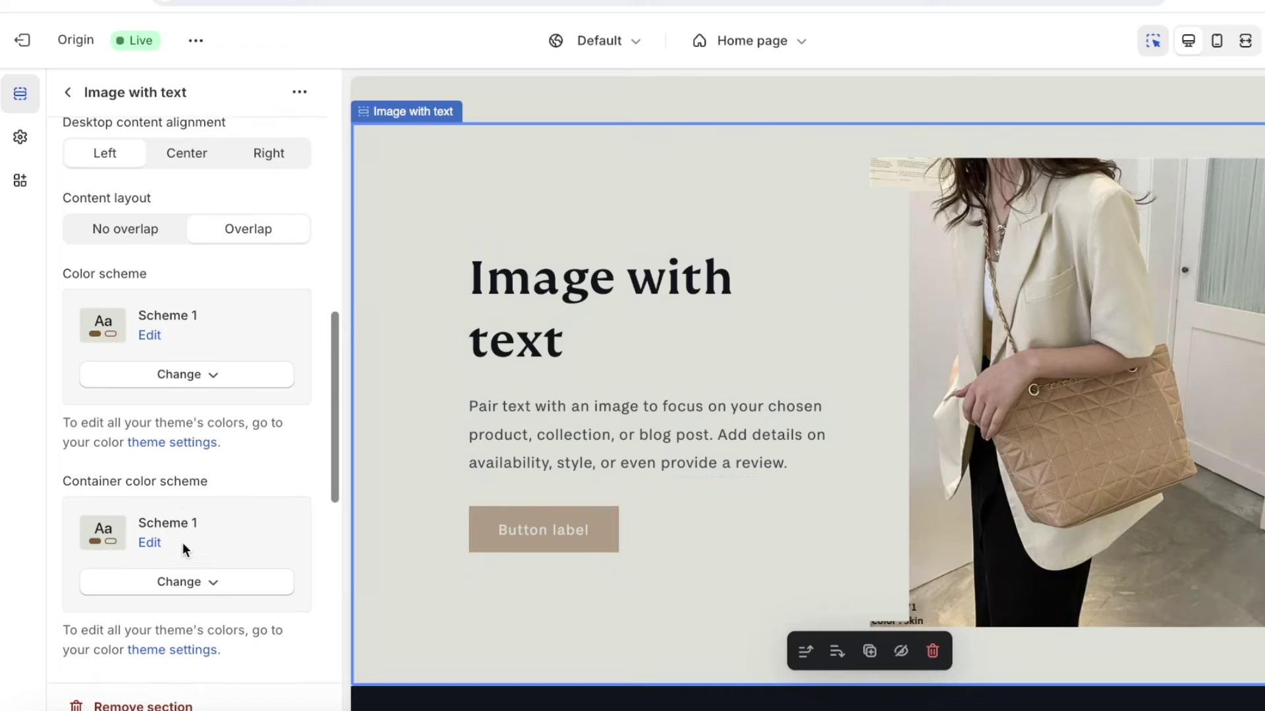
scroll(188, 500, down, 1)
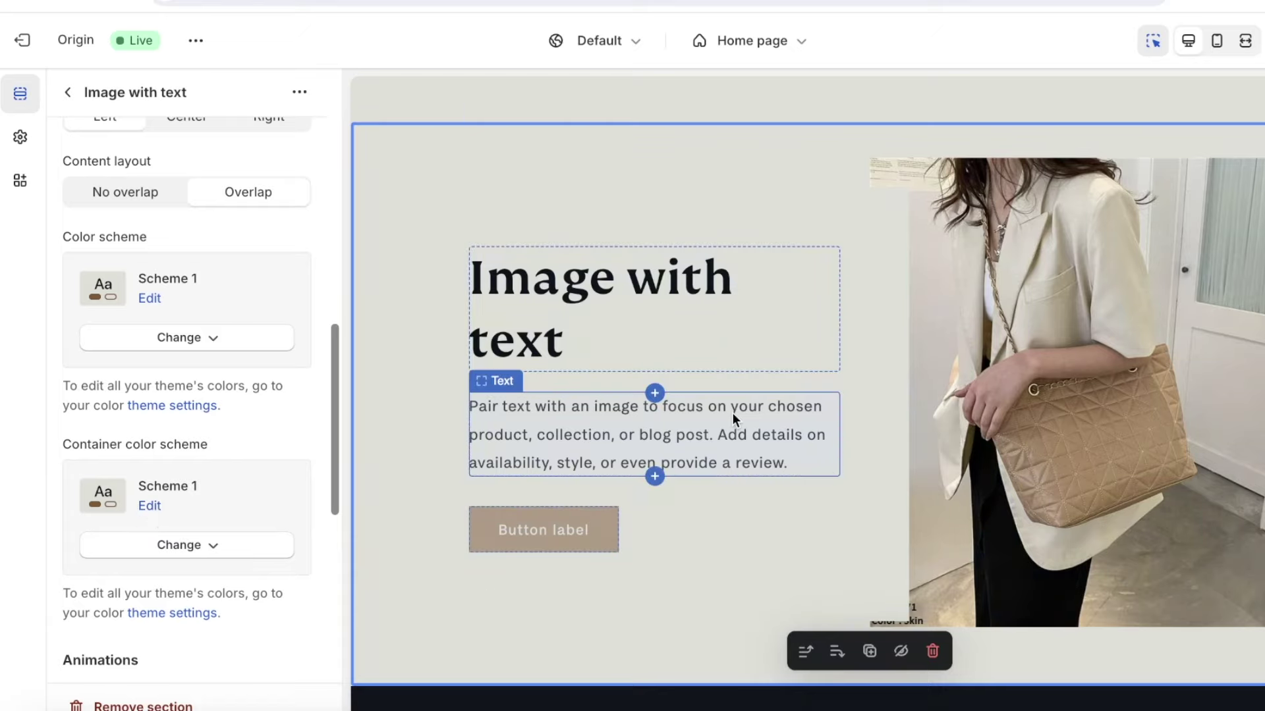
click(182, 543)
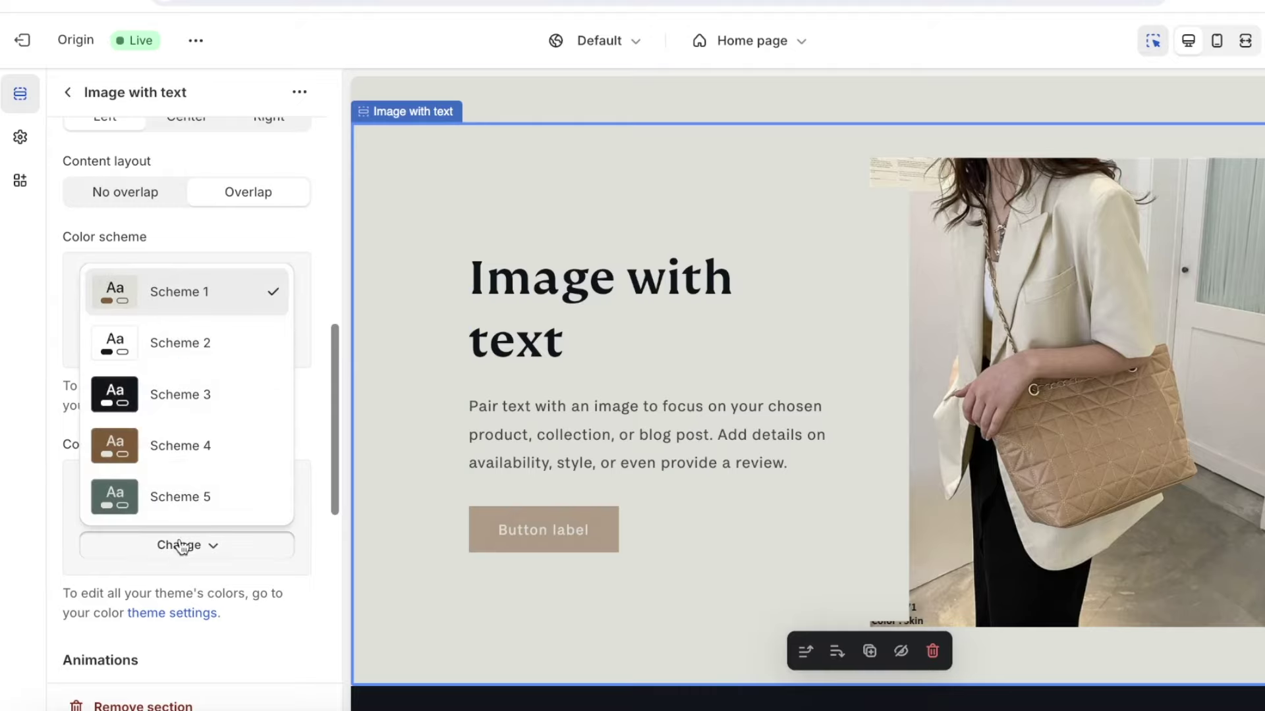
click(171, 358)
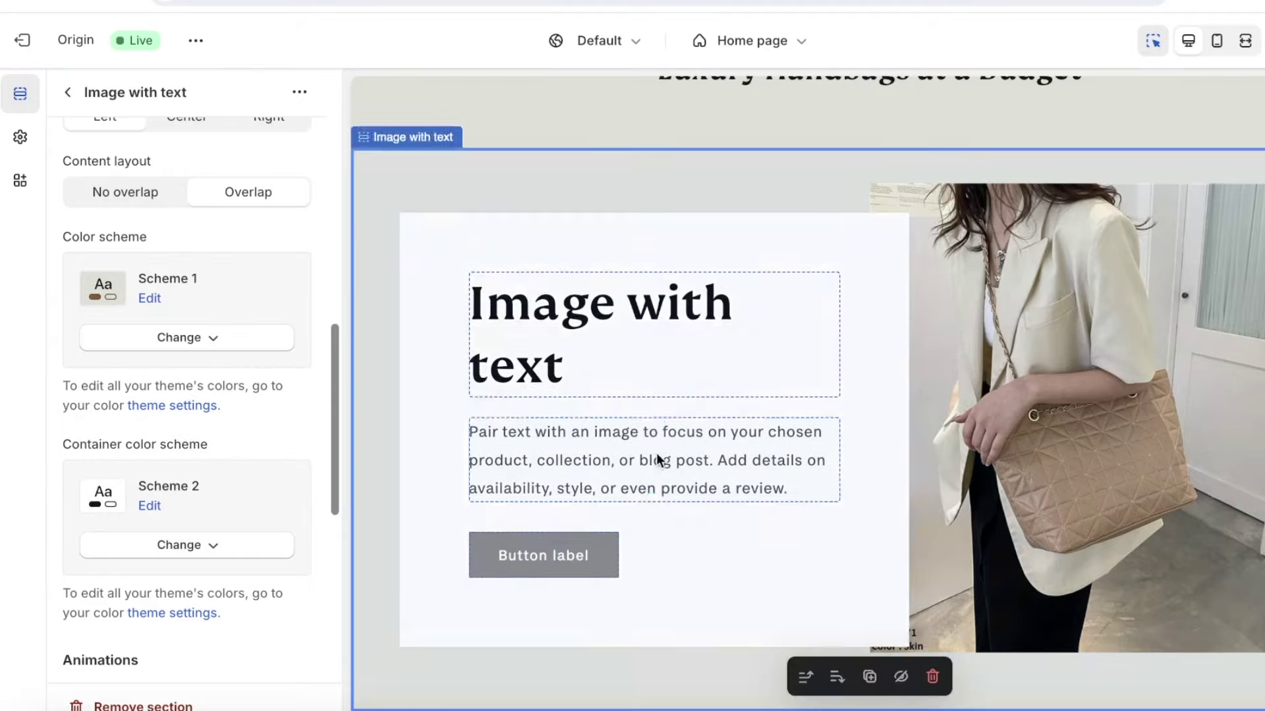
click(206, 552)
click(175, 435)
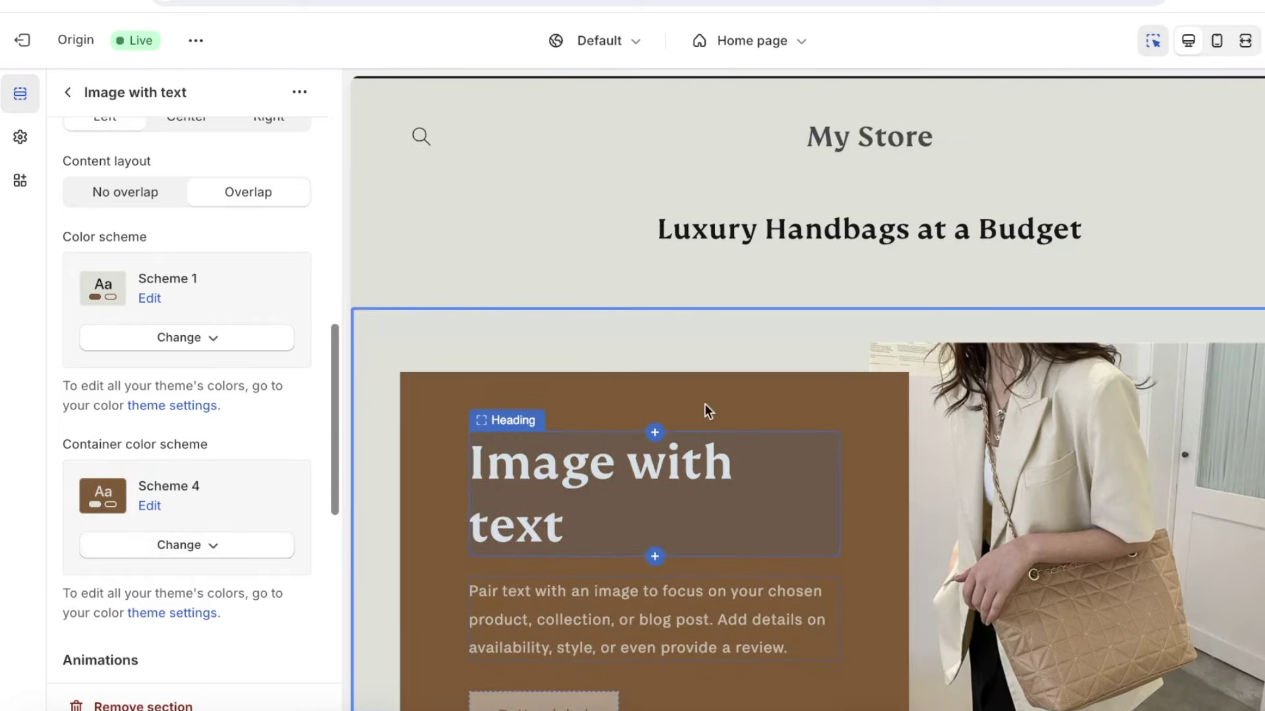
Change the heading of the Image with text section to "Bags for everyday!"
scroll(373, 480, down, 3)
click(591, 316)
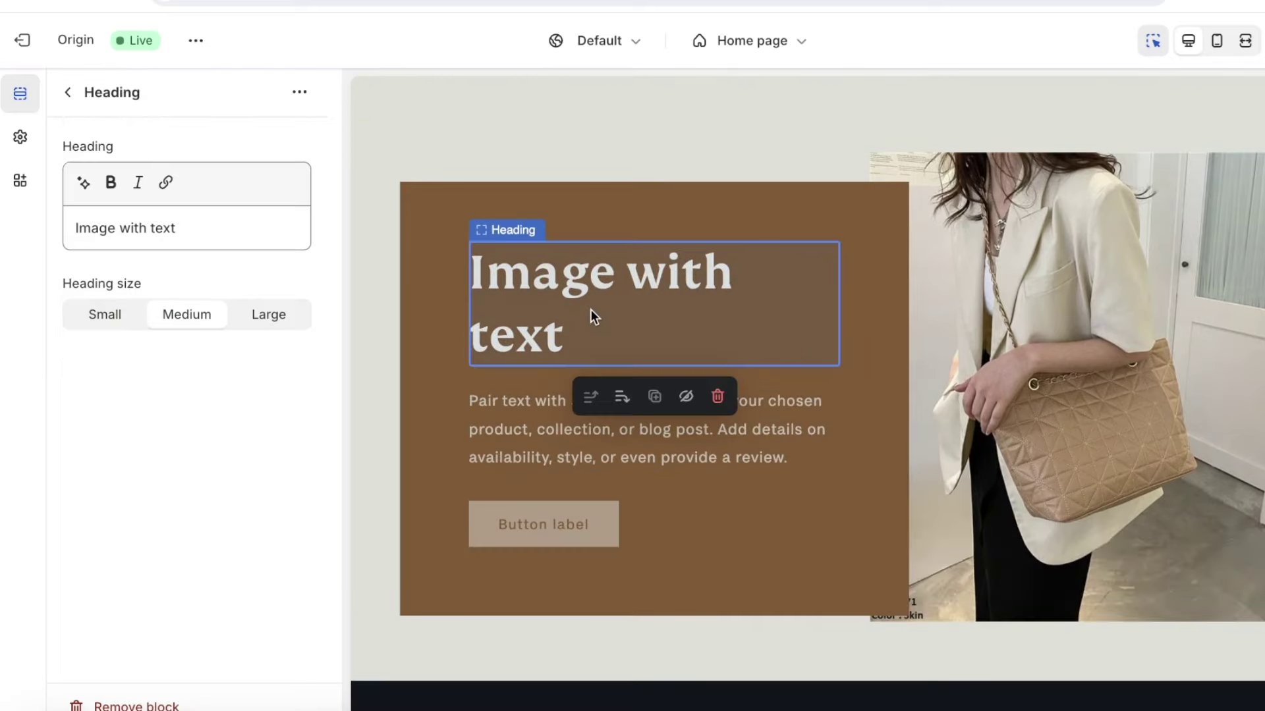
click(226, 245)
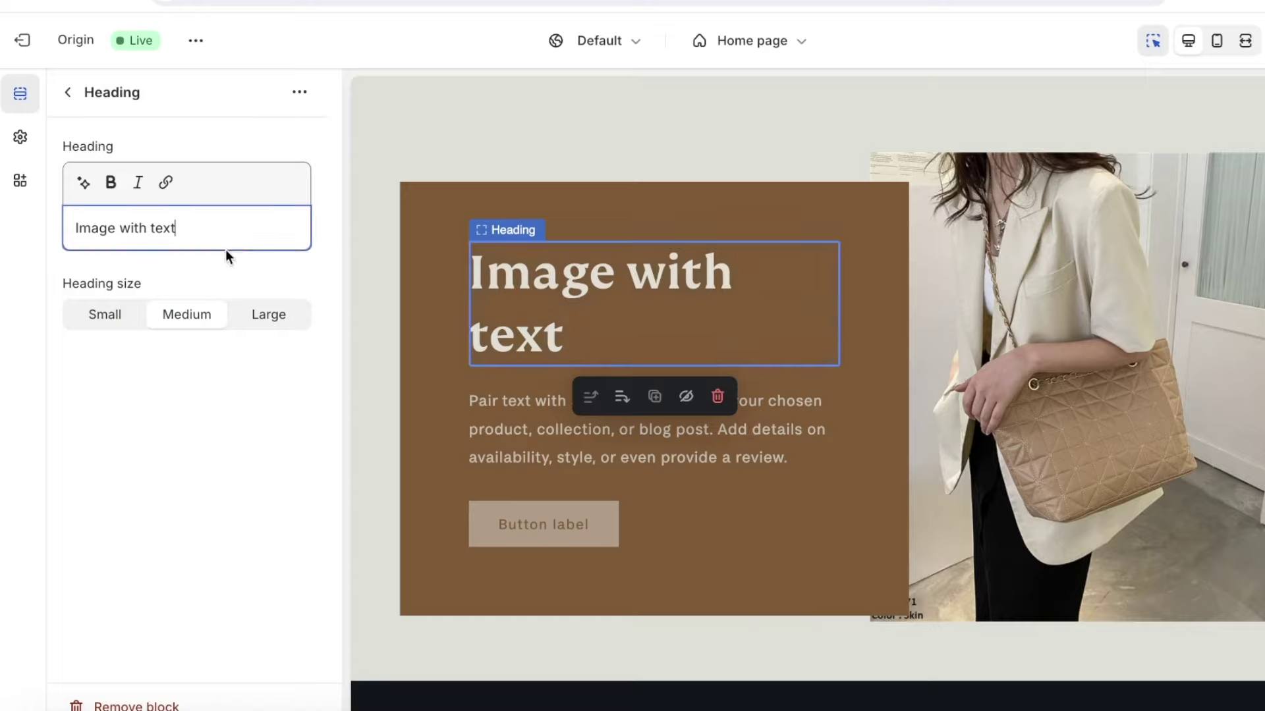
triple_click(226, 237)
text(Bags for everyday!)
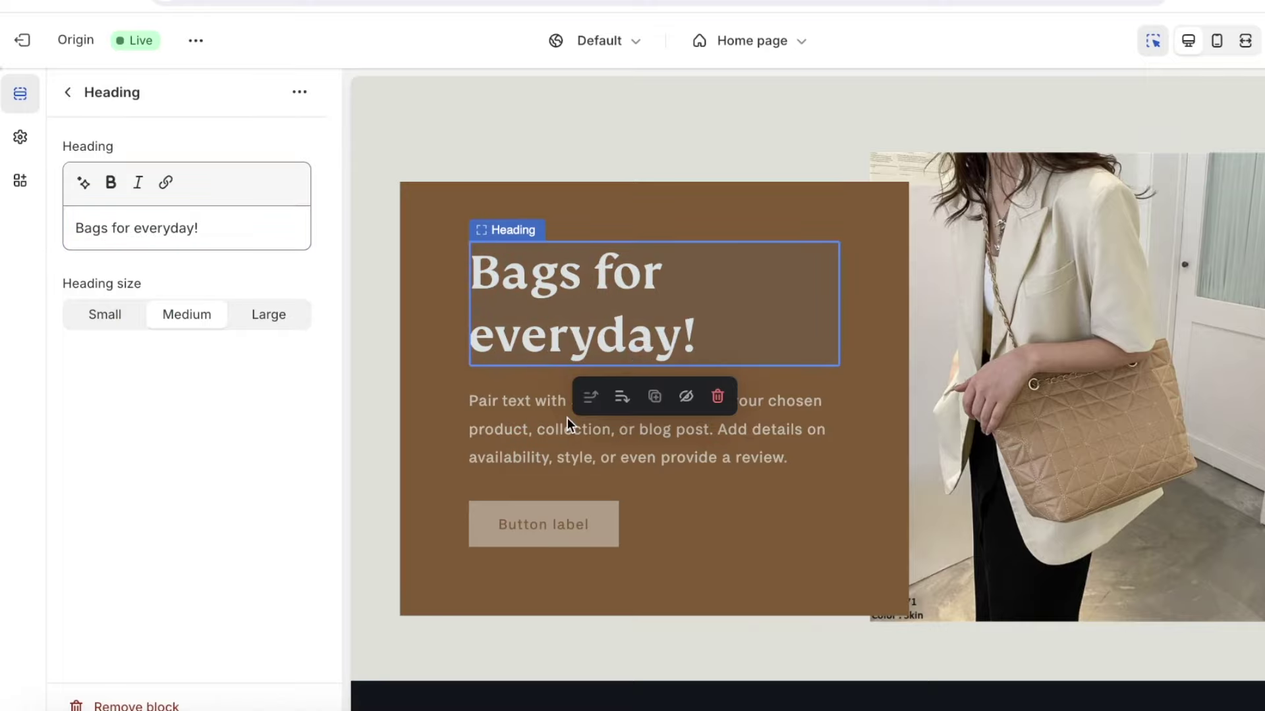
Replace the placeholder text in the text block under "Bags for everyday!" with "bags"
click(487, 440)
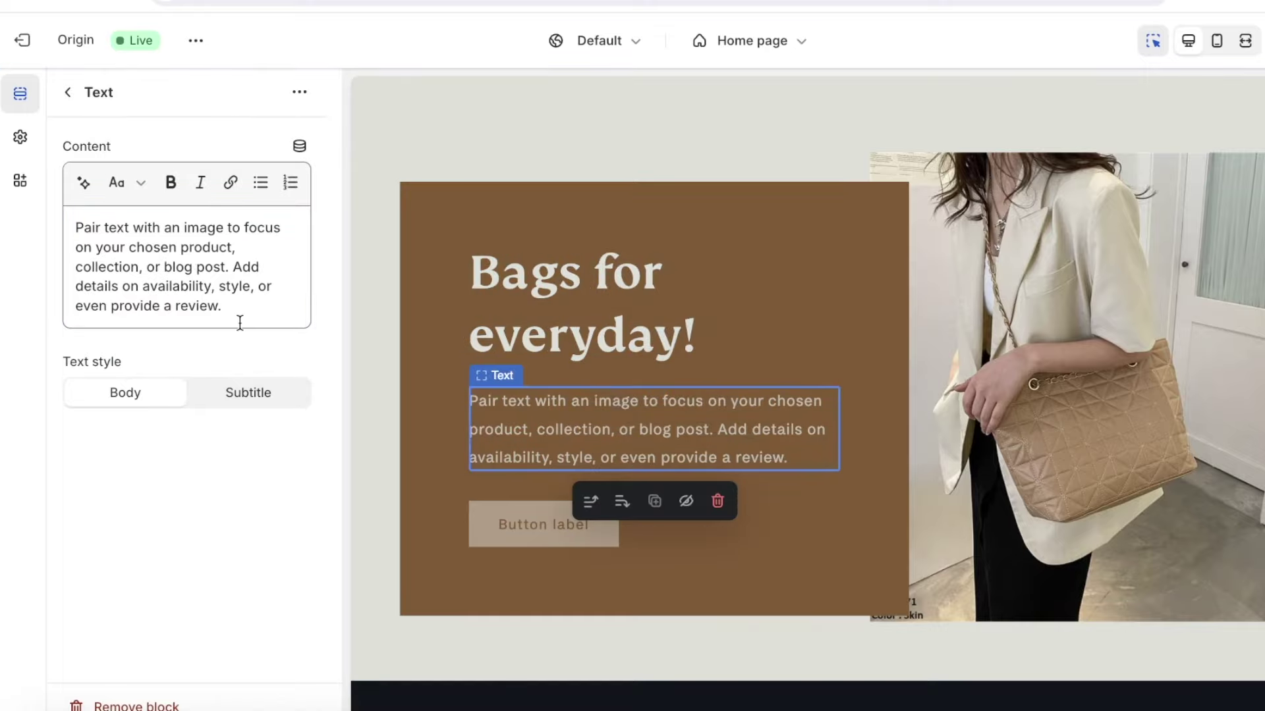
drag(240, 322, 74, 222)
click(83, 183)
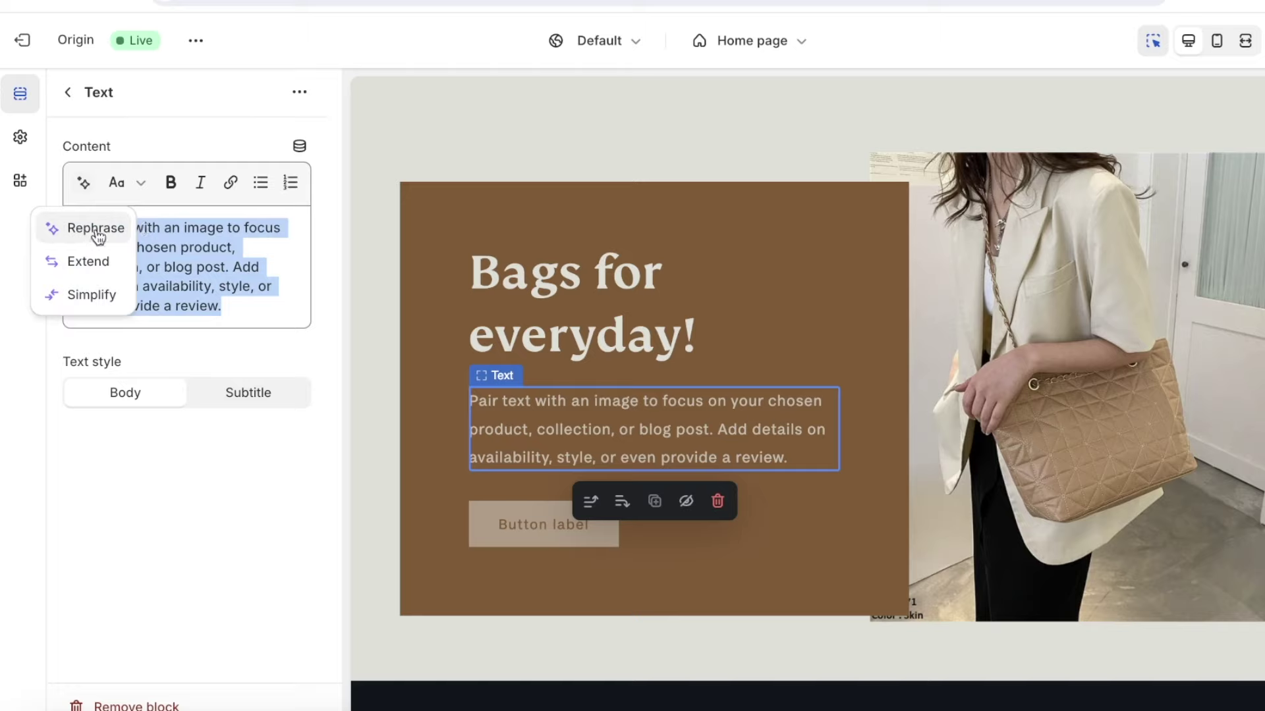
key(Escape)
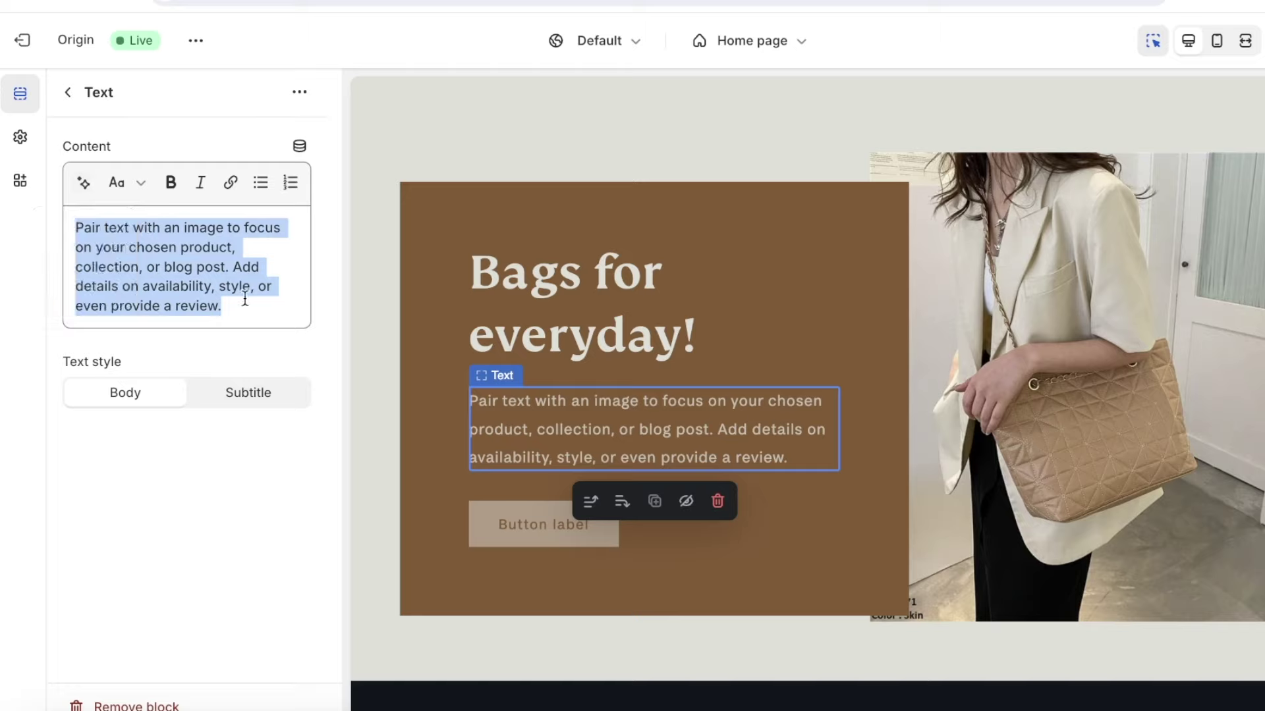
click(245, 299)
key(ctrl+a)
key(BackSpace)
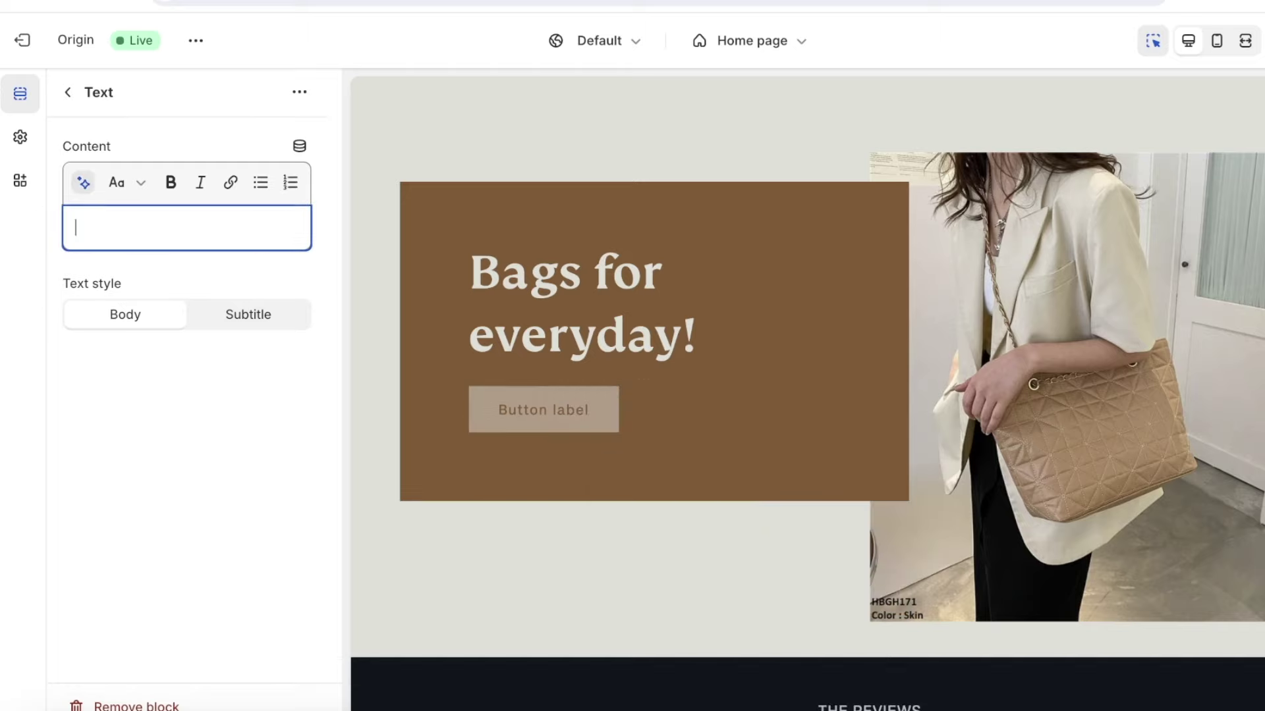
text(bags)
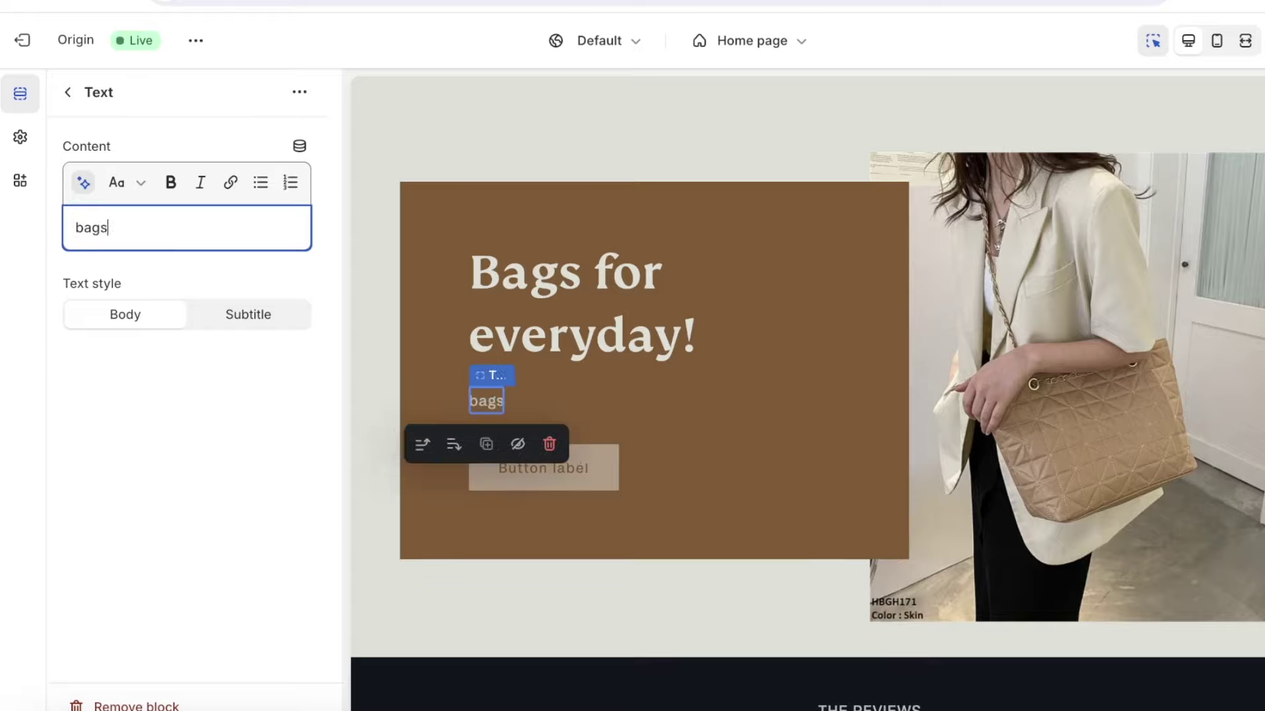
Generate text about "bags" in the Expert tone and insert the suggestion "Explore a World of Stylish Bags for Every Occasion"
click(81, 180)
text(b)
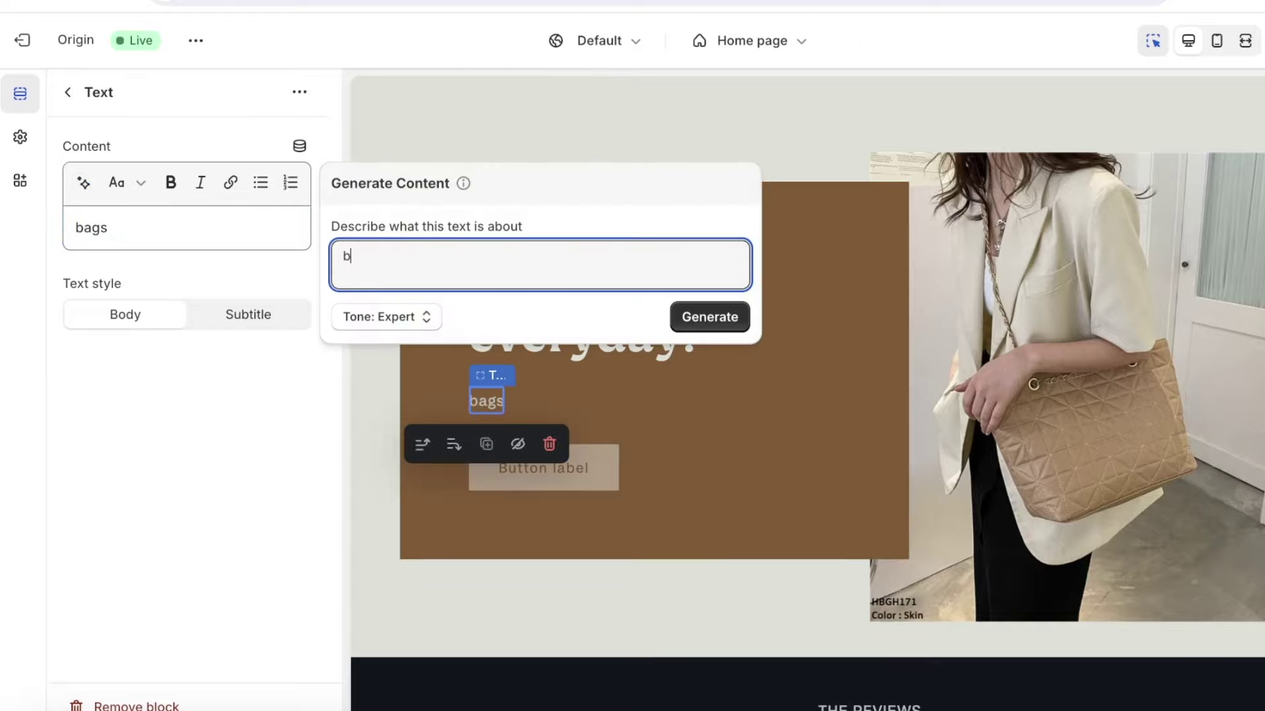
text(ags)
click(709, 317)
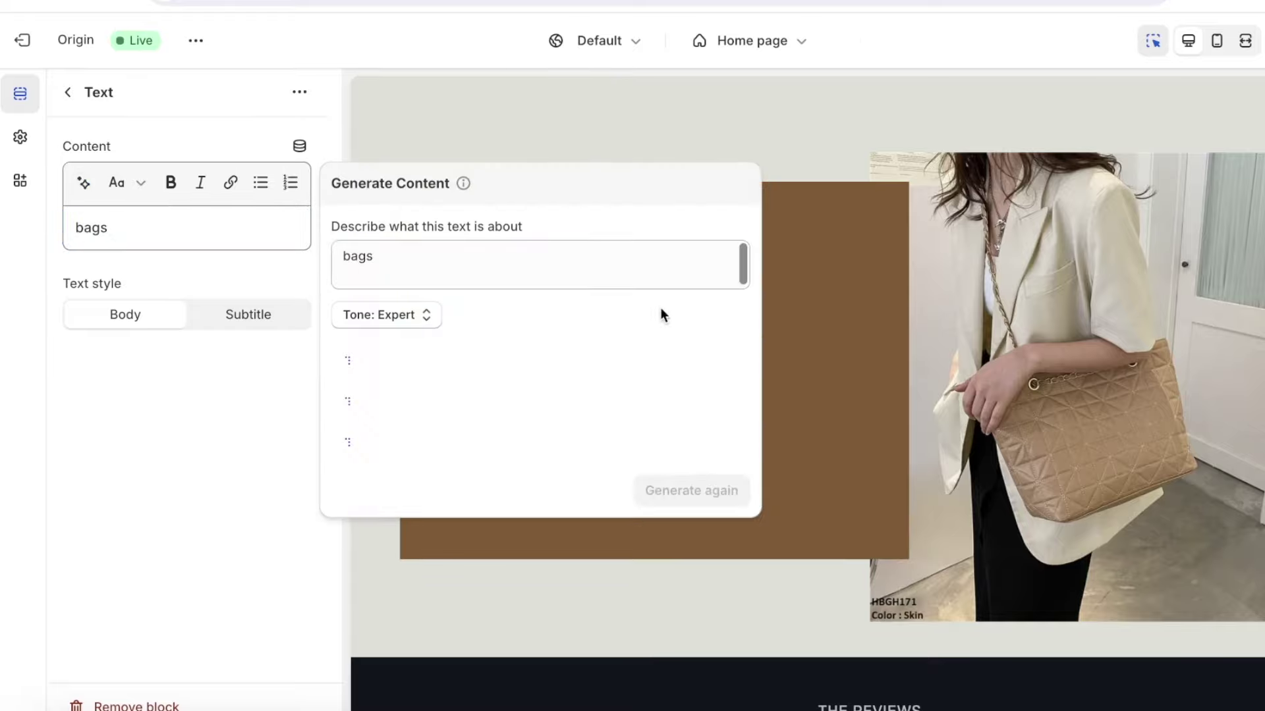
click(672, 489)
click(420, 364)
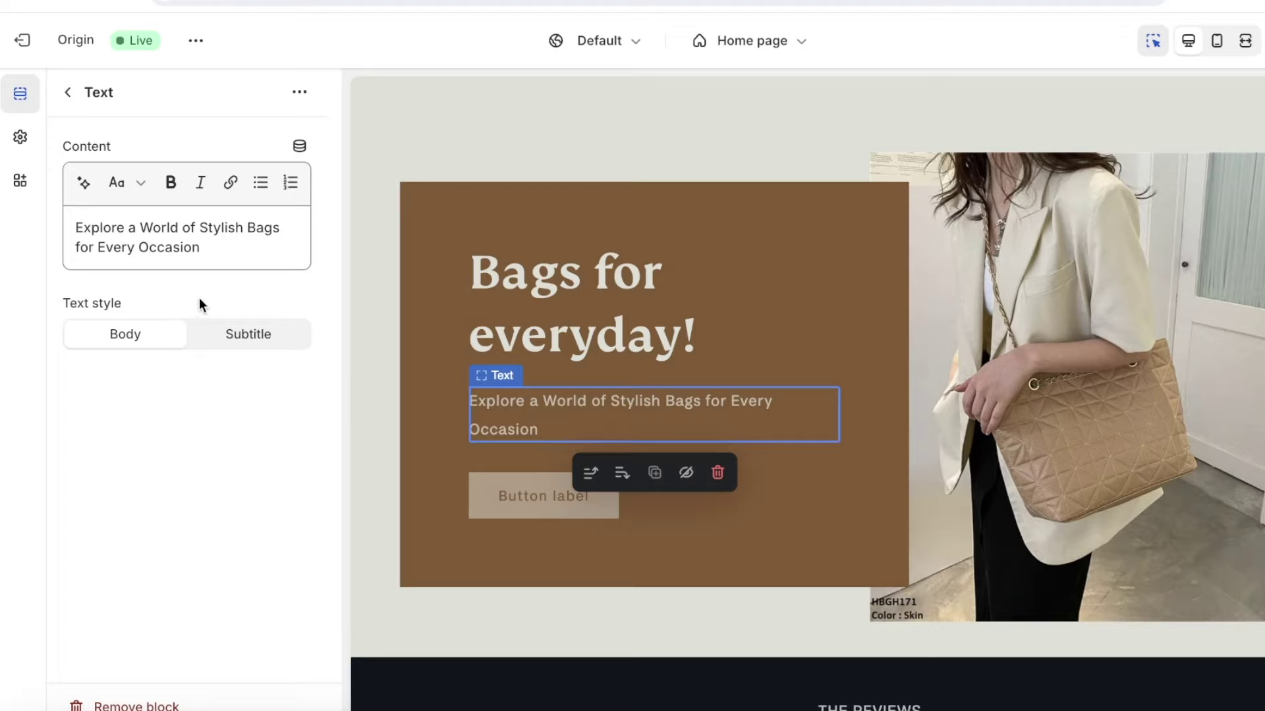
Set the text style of the handbag tagline to Subtitle, trying Heading 4 and Heading 6 before returning its format to Paragraph
click(242, 339)
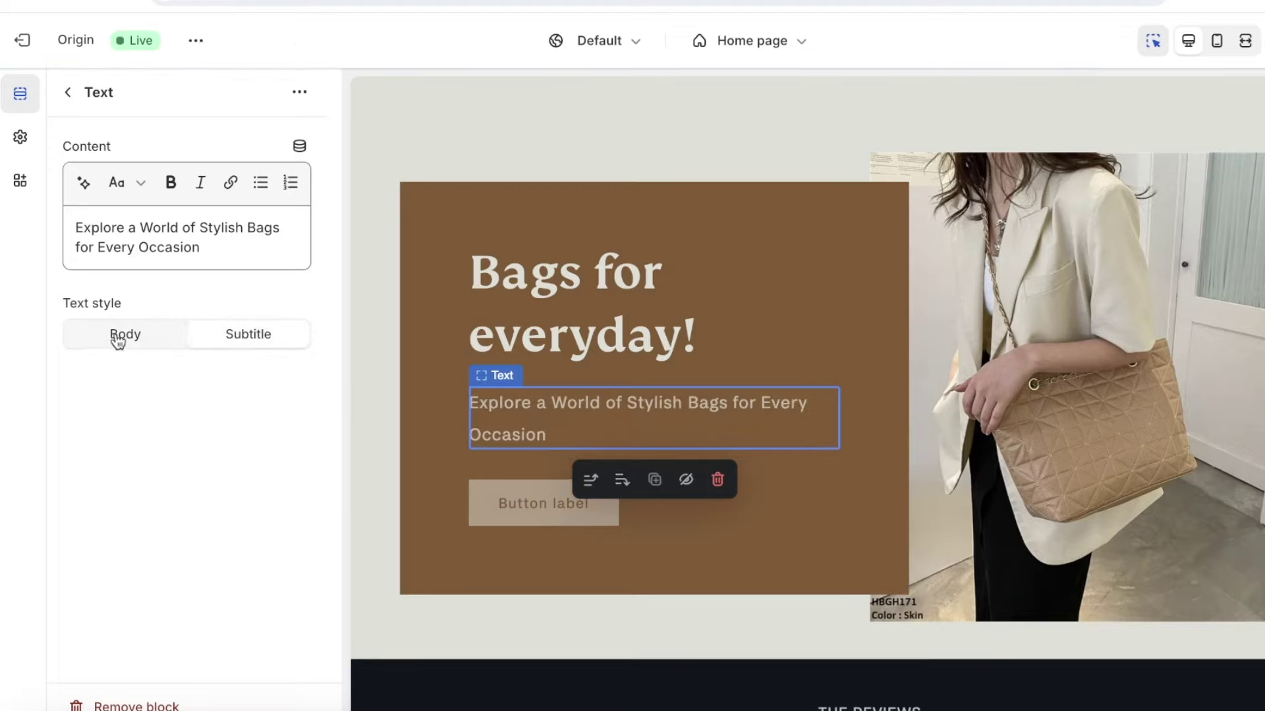
mouse_move(204, 242)
mouse_down()
mouse_move(82, 217)
mouse_move(137, 248)
mouse_move(195, 248)
mouse_up()
click(126, 183)
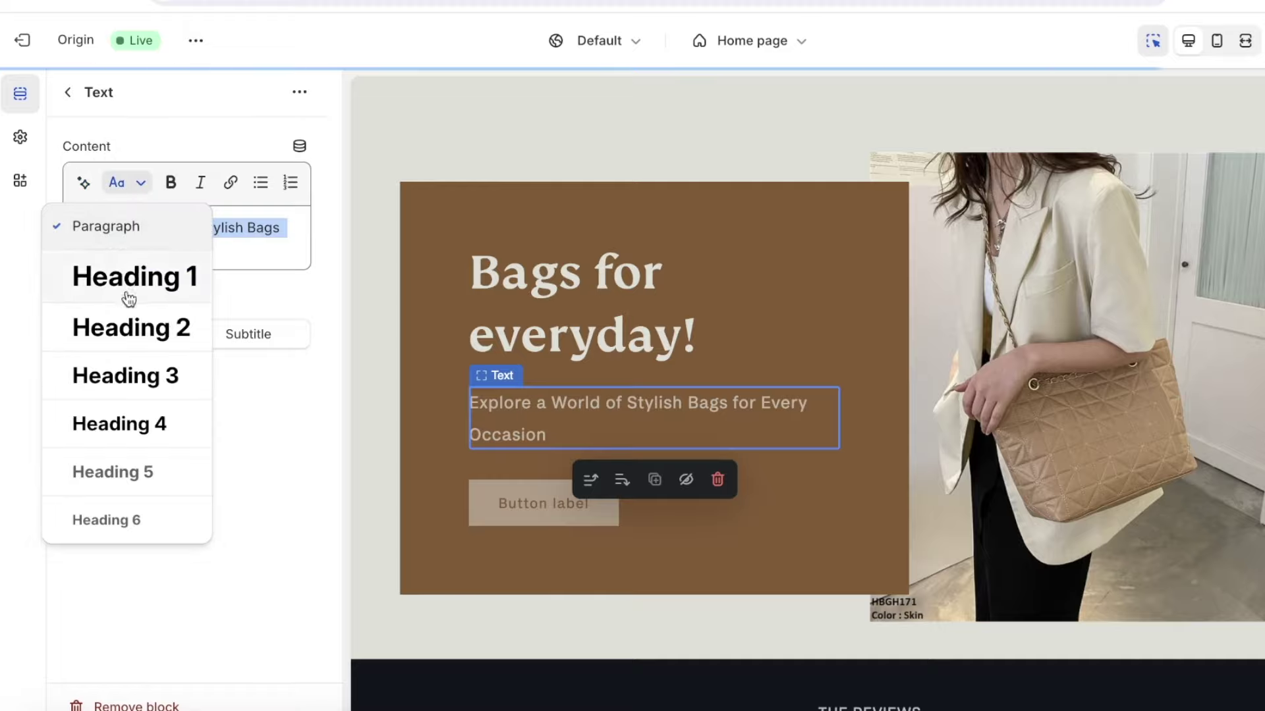
click(116, 428)
click(134, 191)
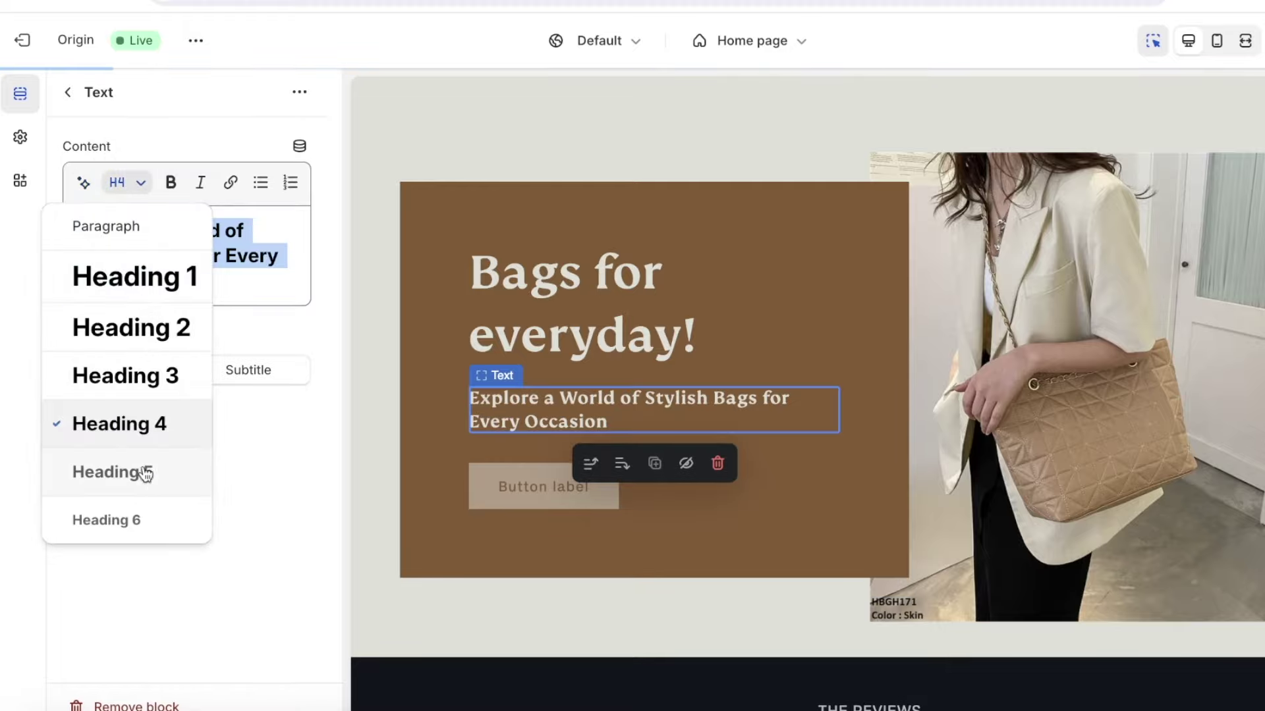
click(140, 509)
click(125, 182)
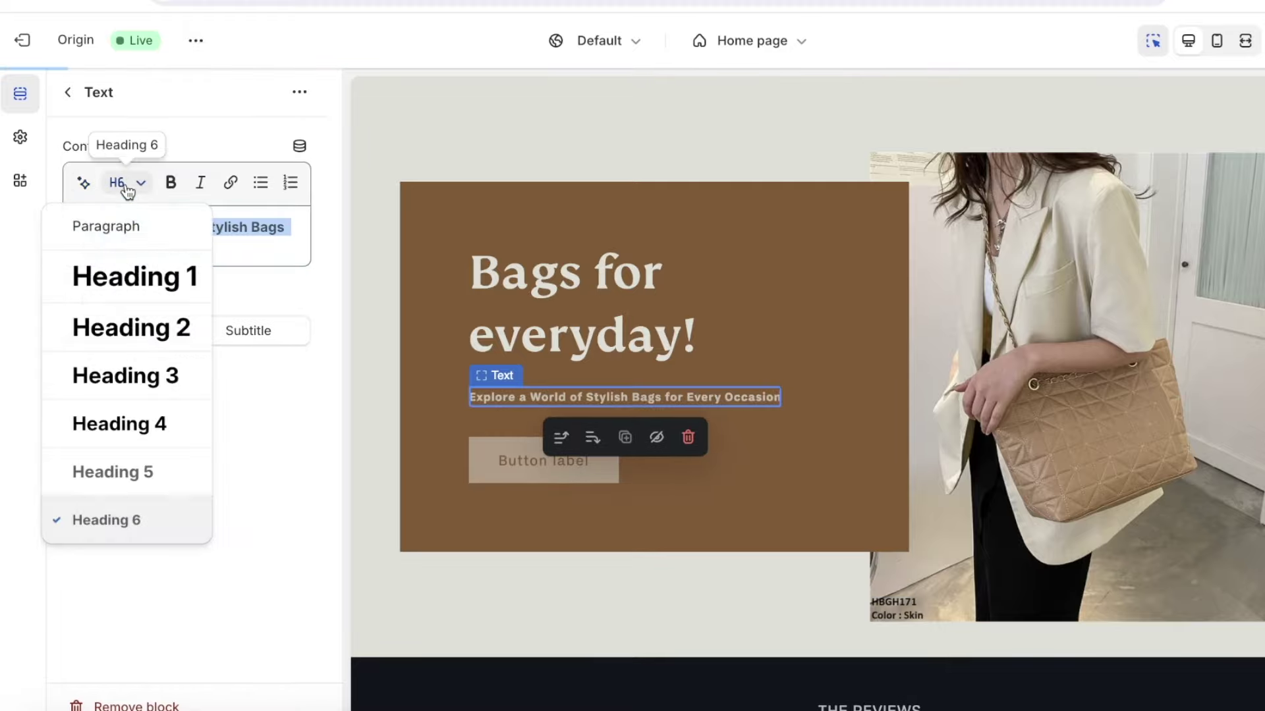
click(117, 228)
click(176, 184)
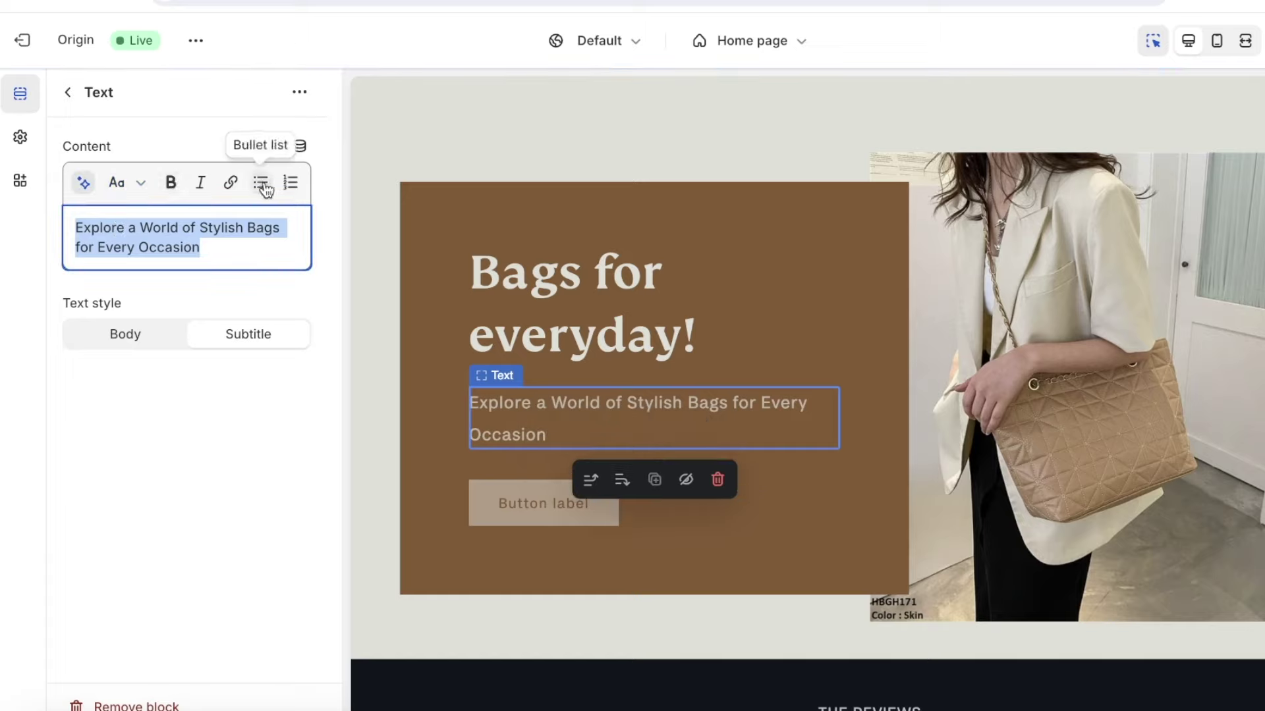
click(69, 92)
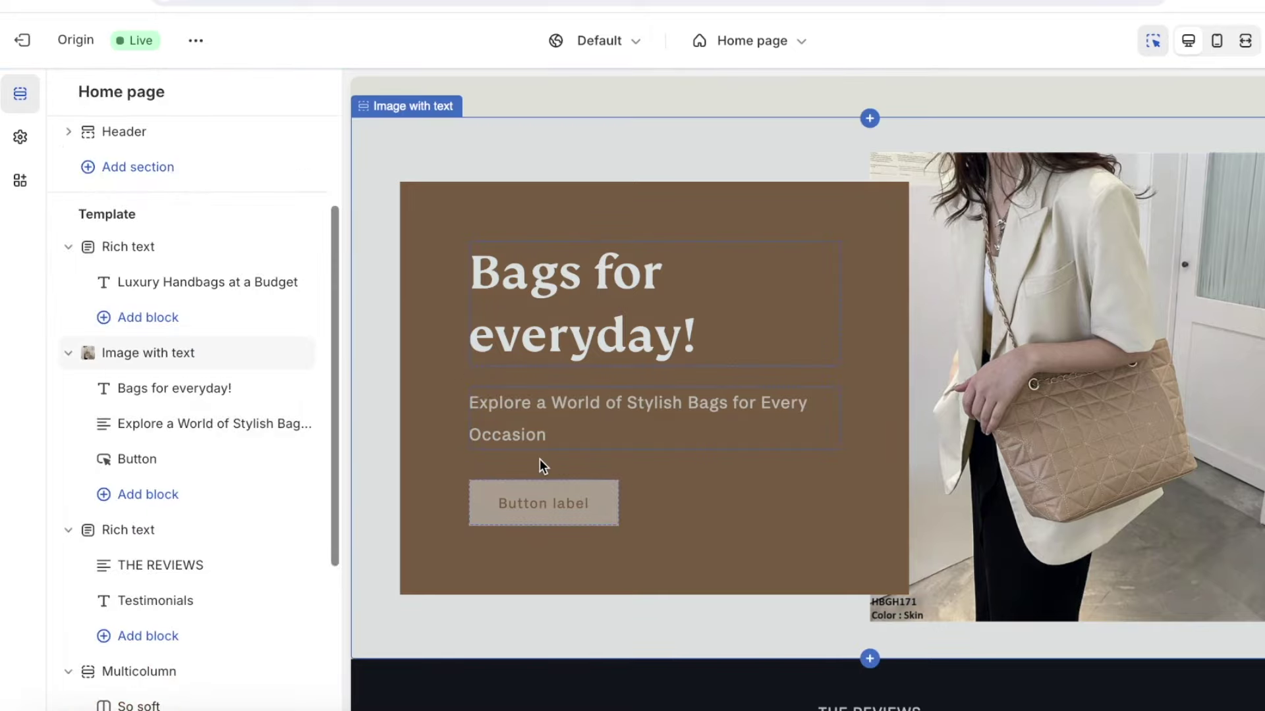
Label the button in the Image with text section "Shop Now" and link it to the Bag product
click(528, 506)
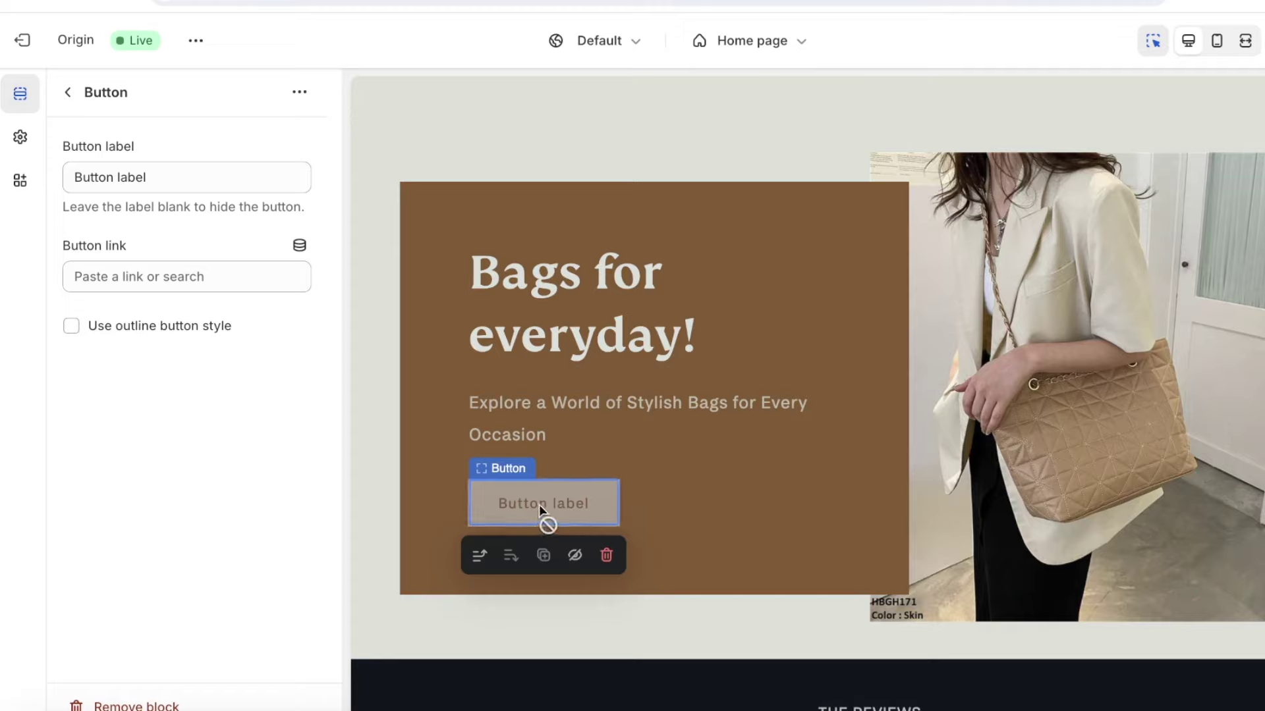
triple_click(182, 178)
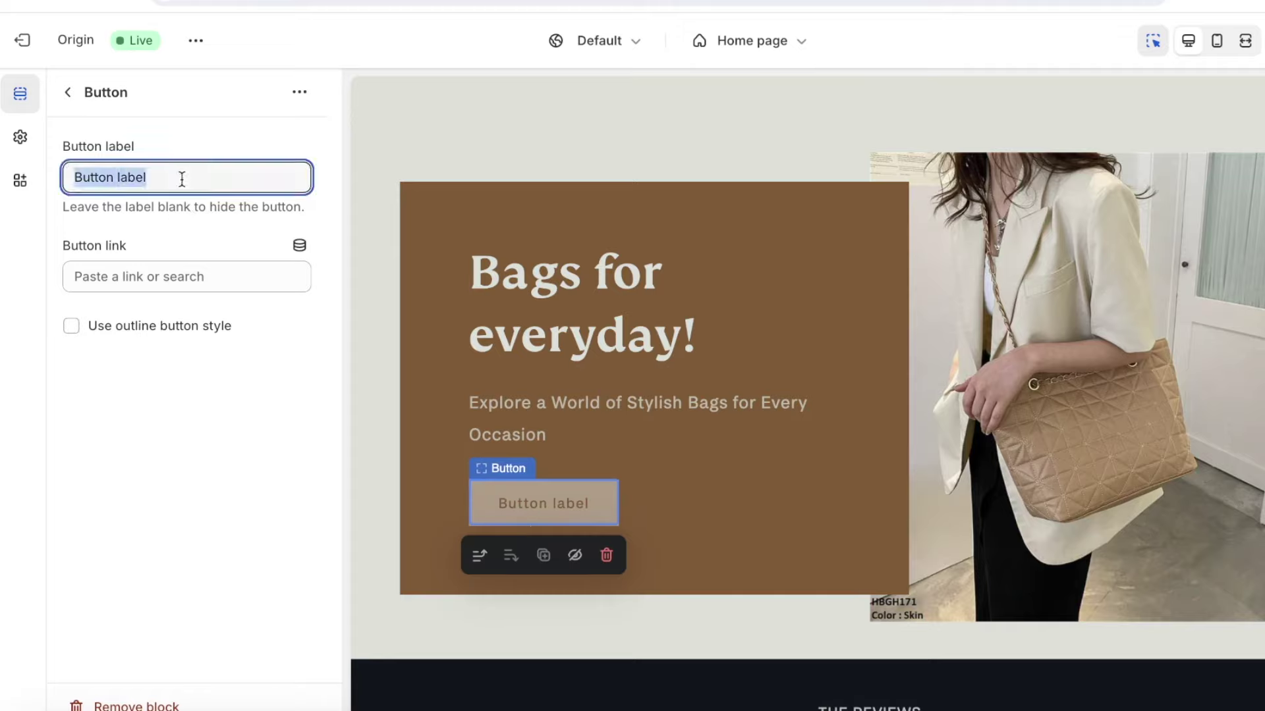
text(Shop Now)
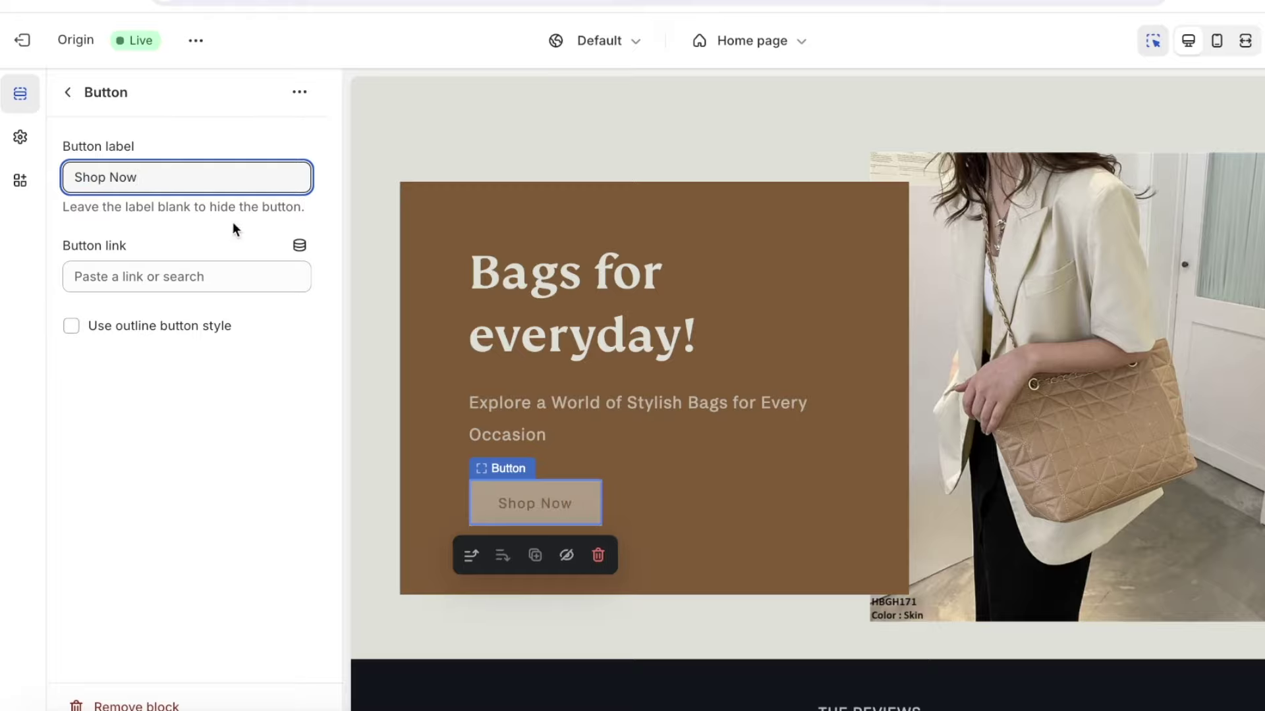
click(223, 277)
click(160, 353)
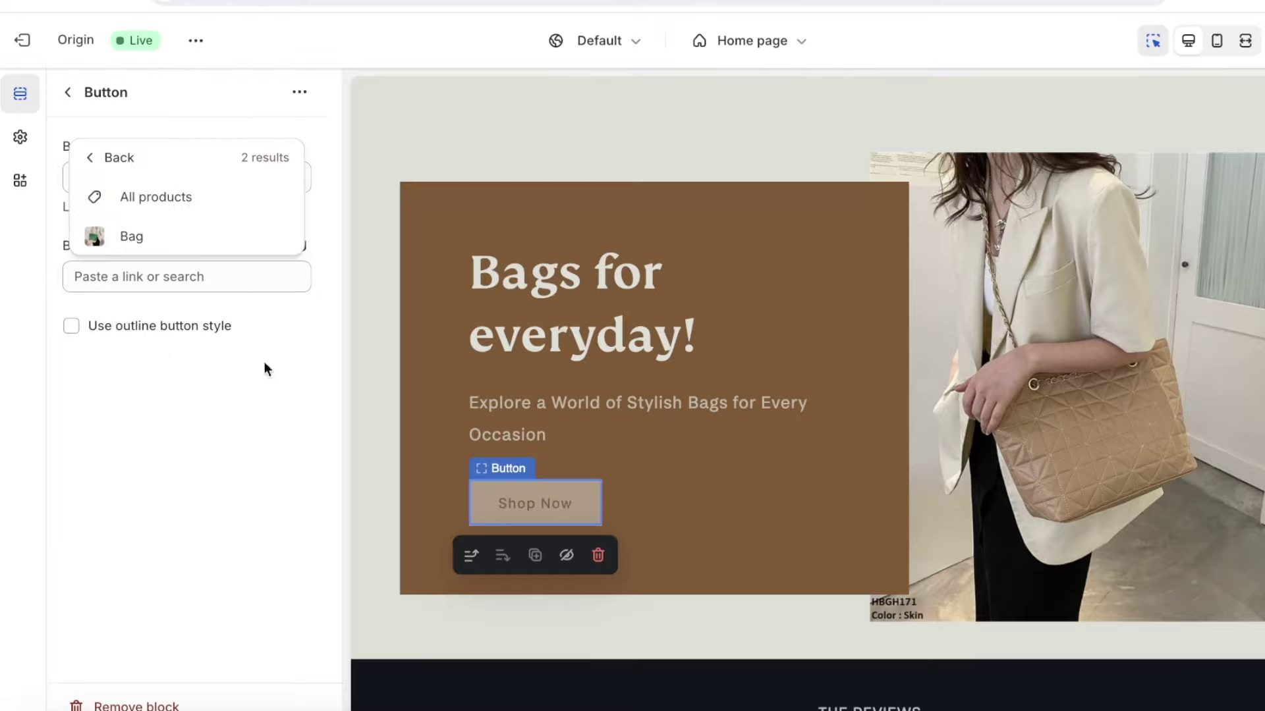
click(204, 242)
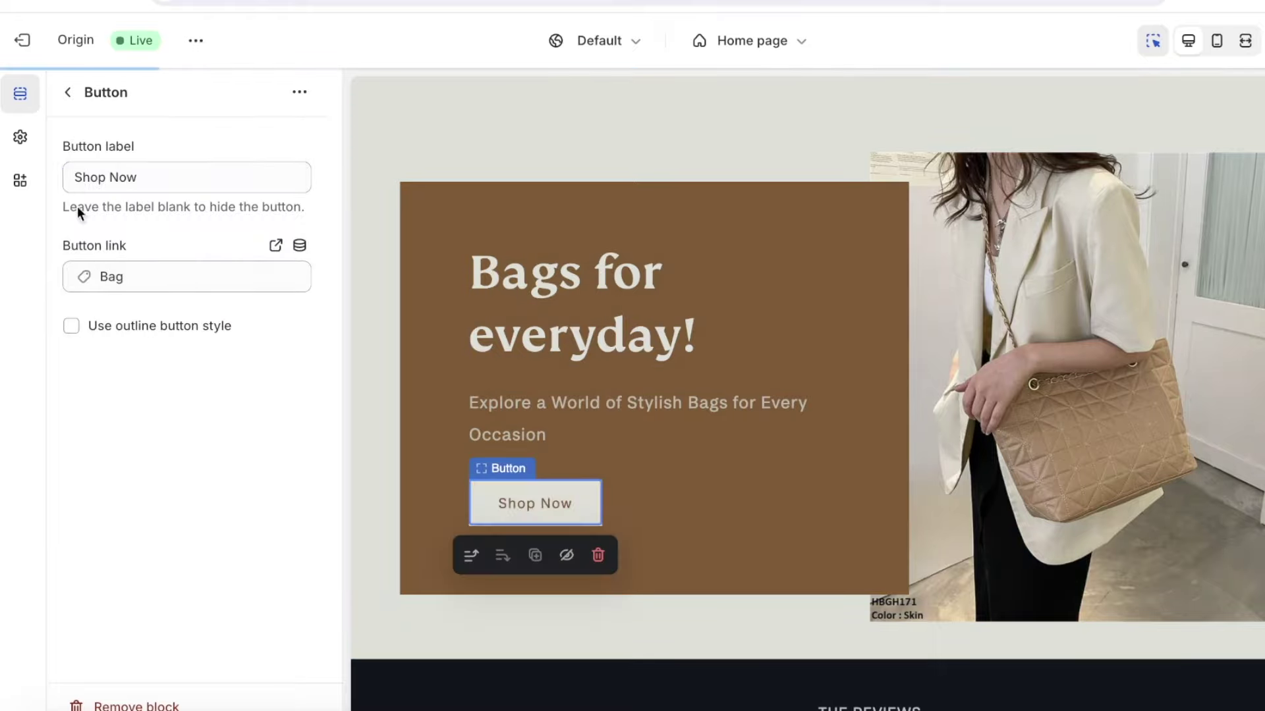
click(68, 93)
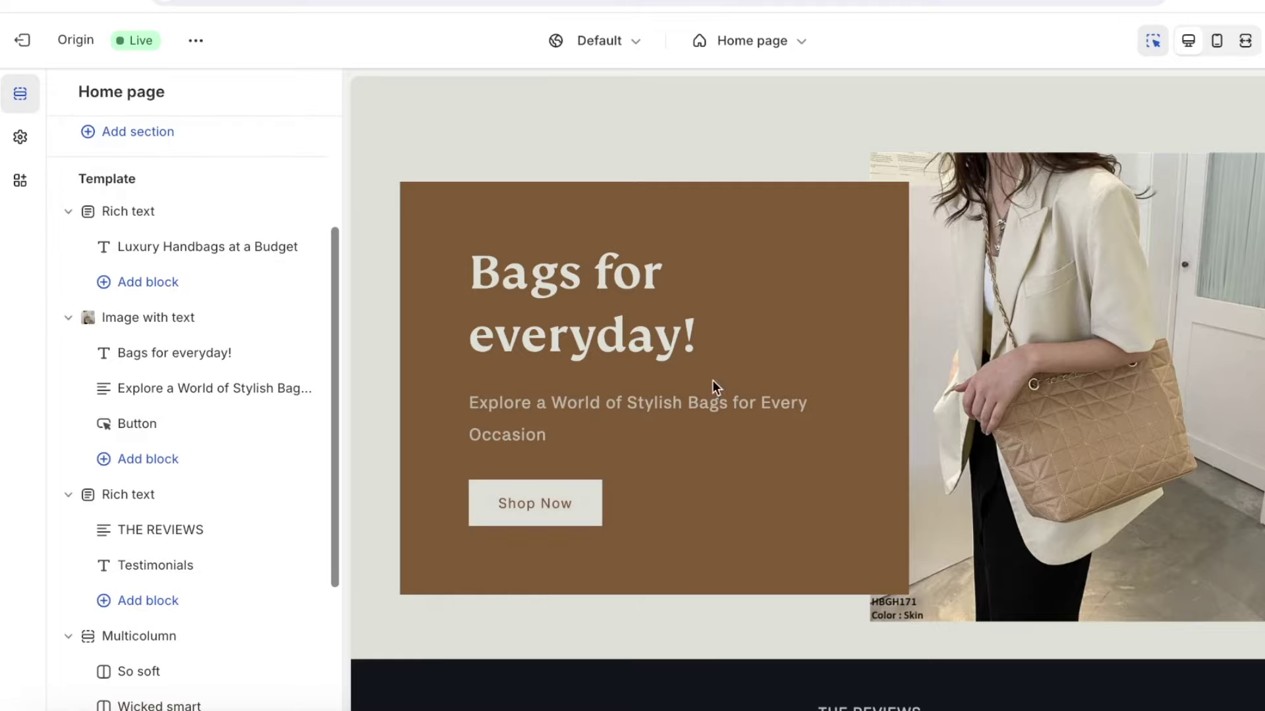
scroll(1023, 164, up, 4)
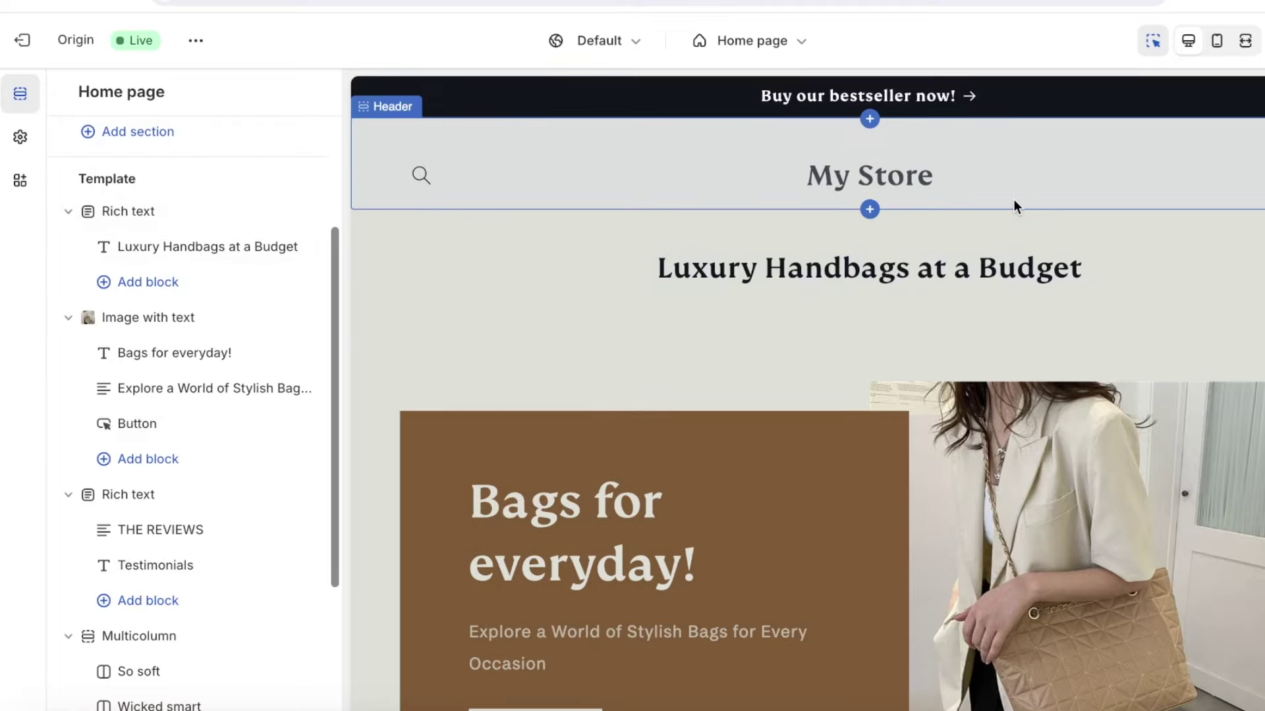
scroll(1085, 273, down, 3)
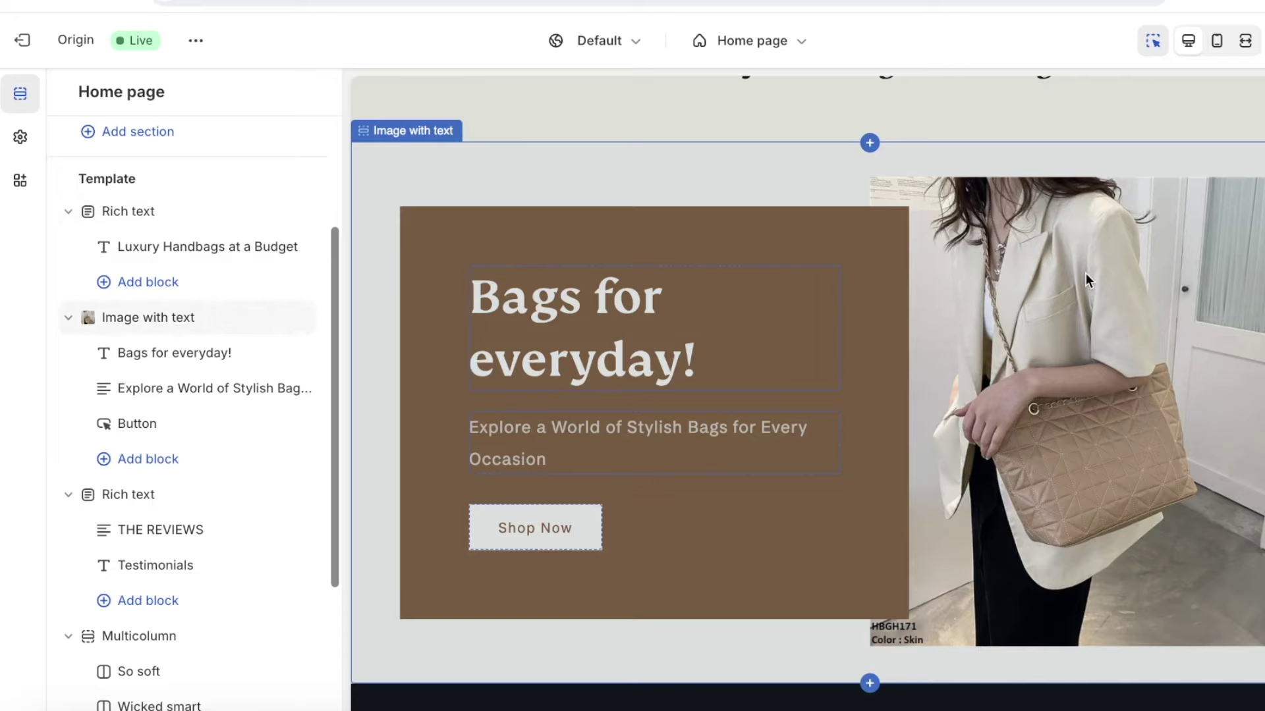
scroll(1085, 273, up, 3)
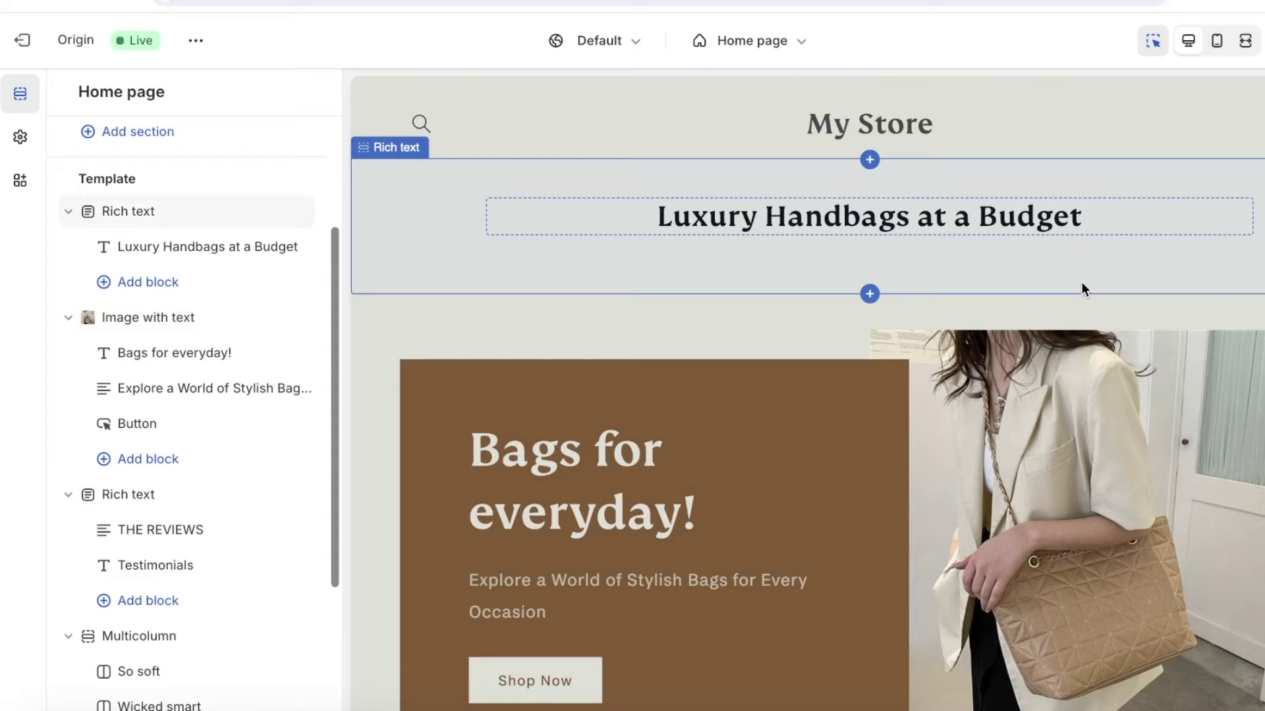
scroll(1087, 267, up, 1)
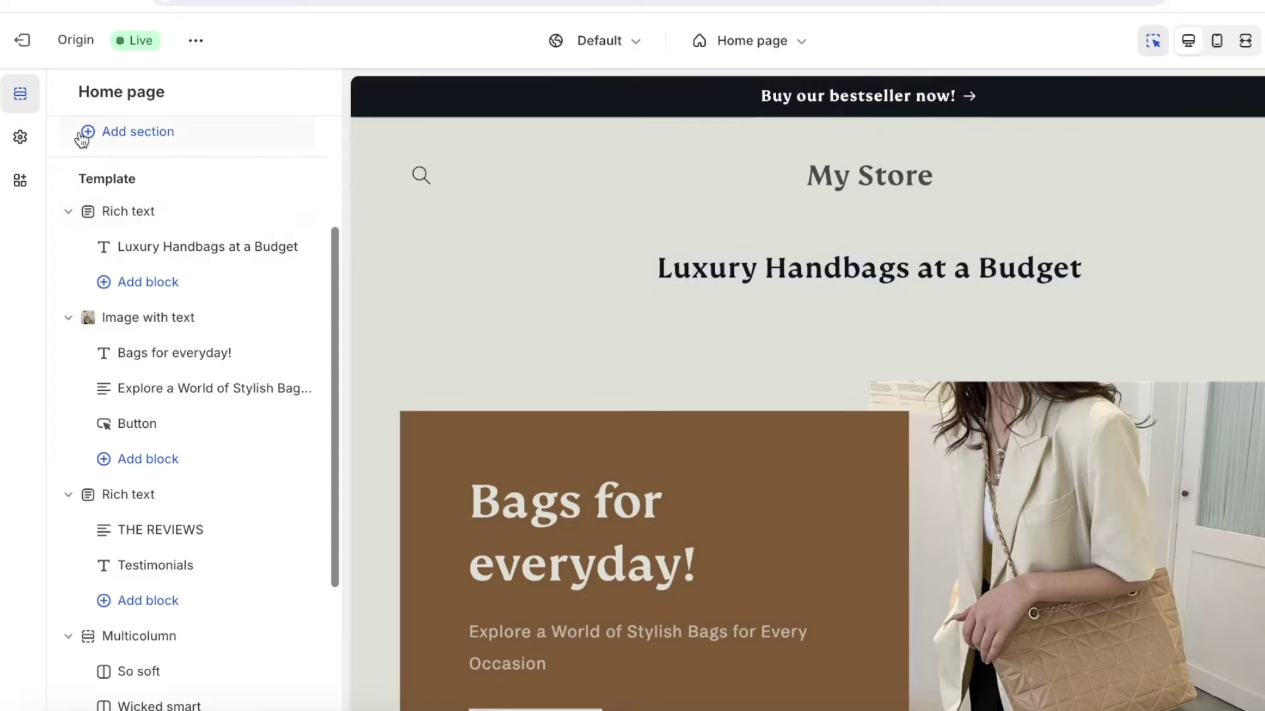
Upload the PNG image "2" from the Downloads folder as the theme logo and set the desktop logo width to 90 px
click(16, 144)
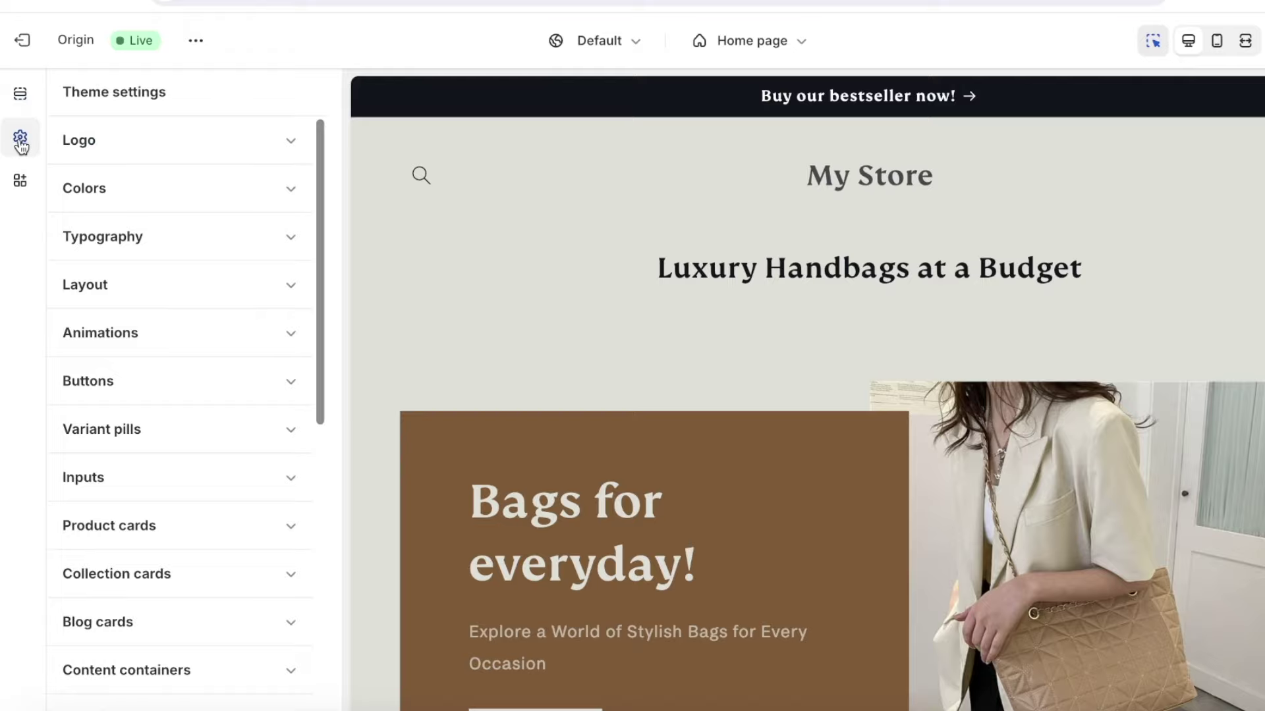
click(146, 136)
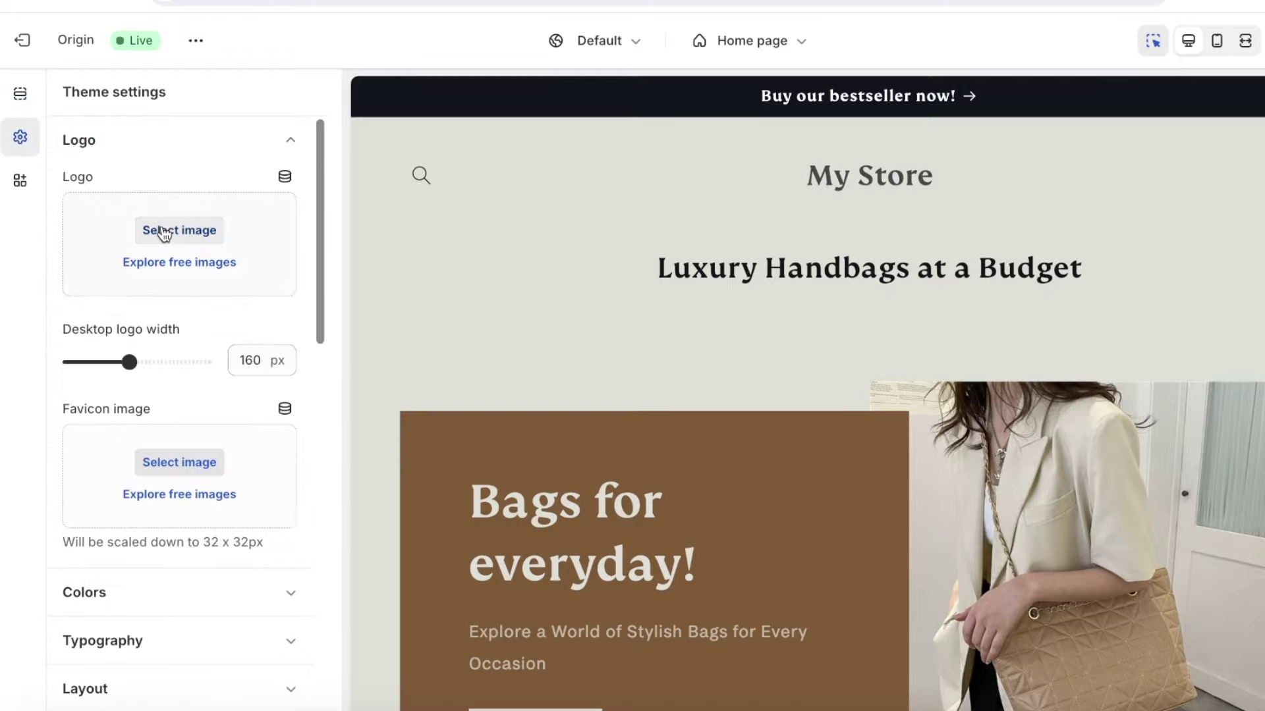
click(164, 232)
click(812, 232)
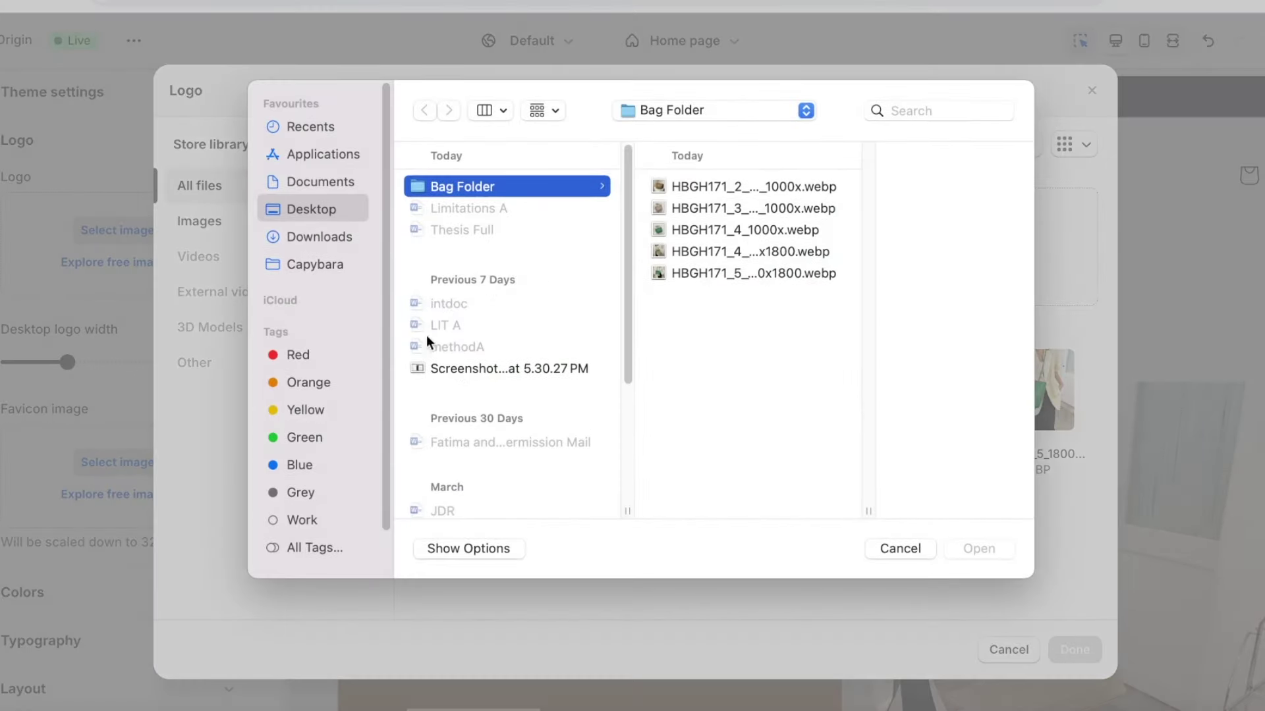
scroll(425, 335, down, 4)
click(320, 237)
double_click(485, 199)
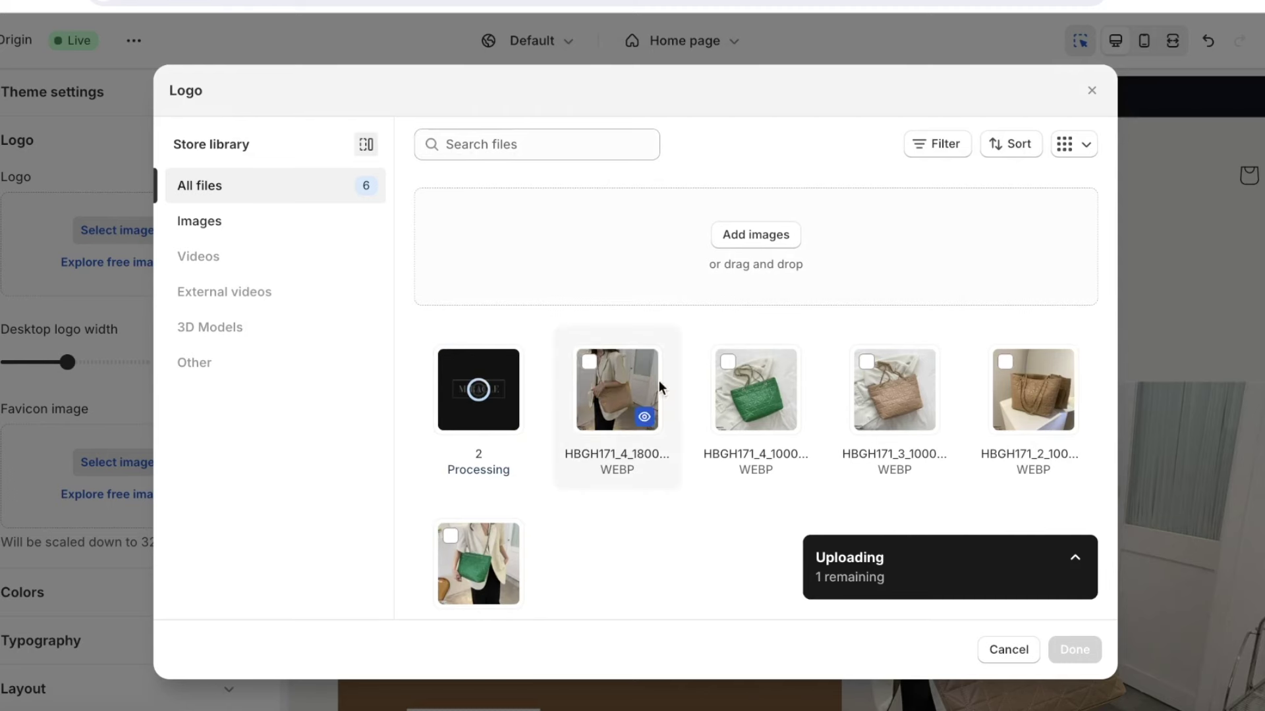
mouse_move(479, 387)
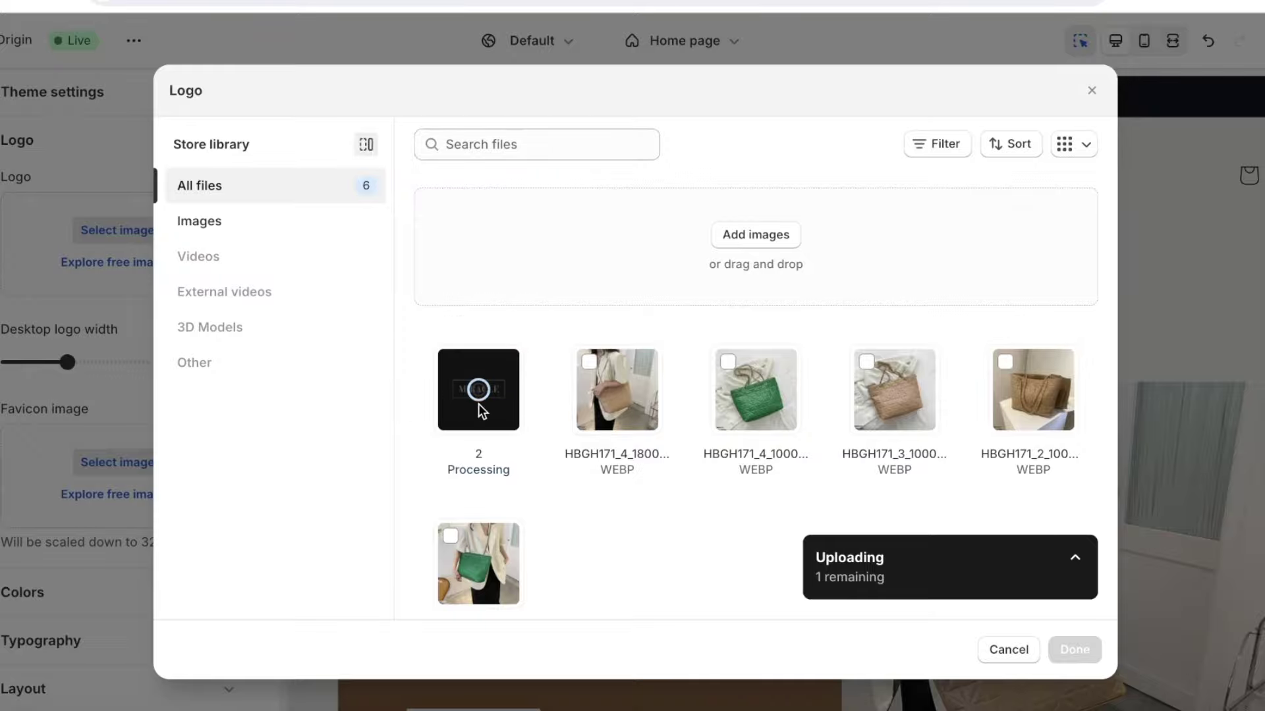
click(478, 404)
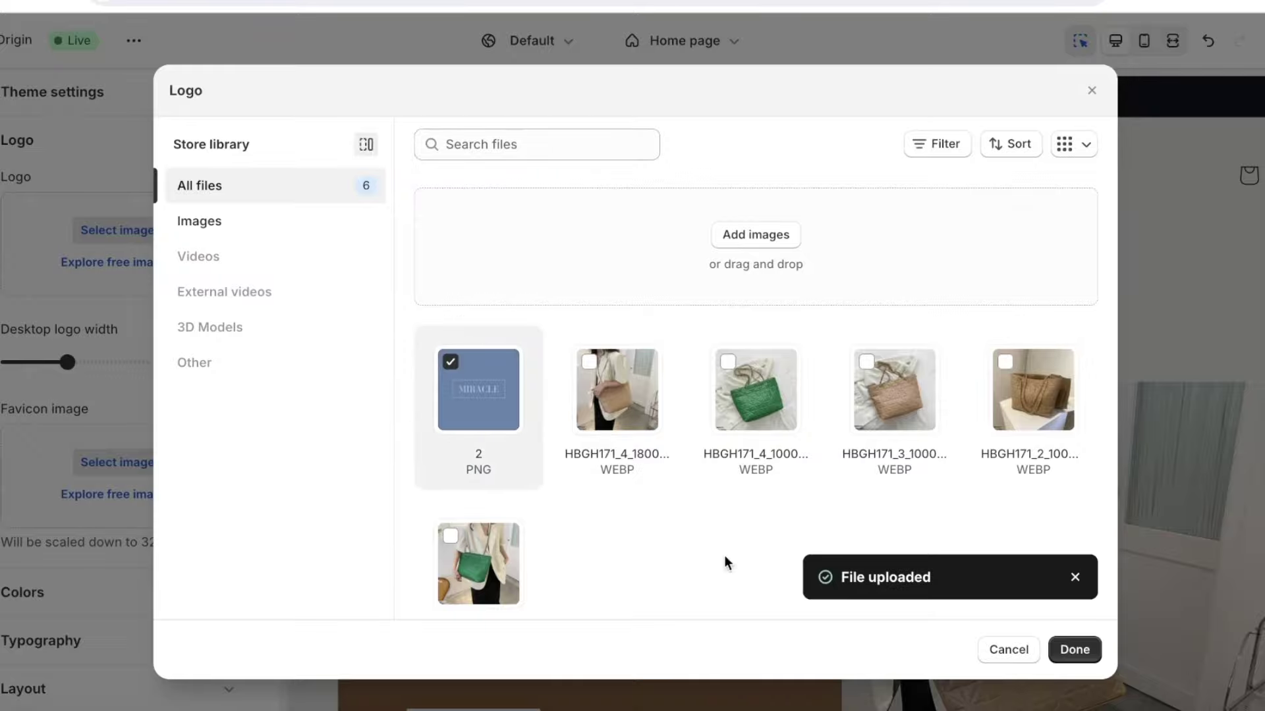
click(1074, 649)
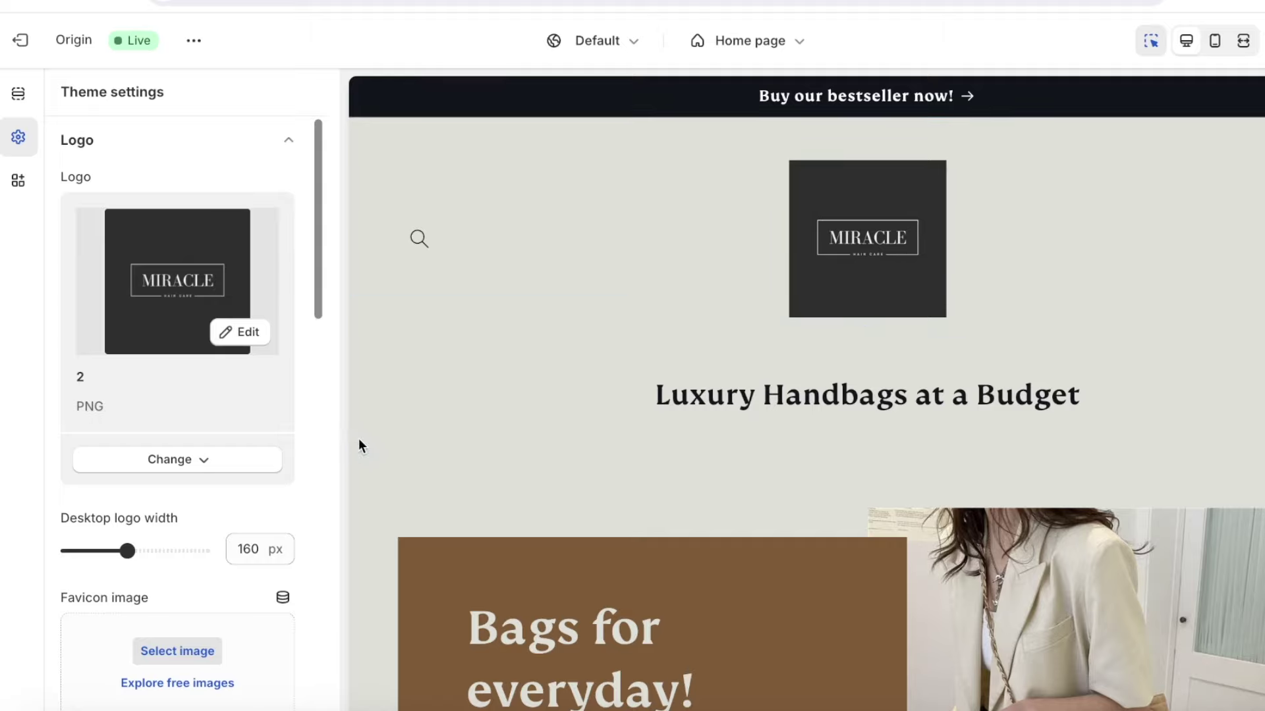
drag(132, 546, 90, 546)
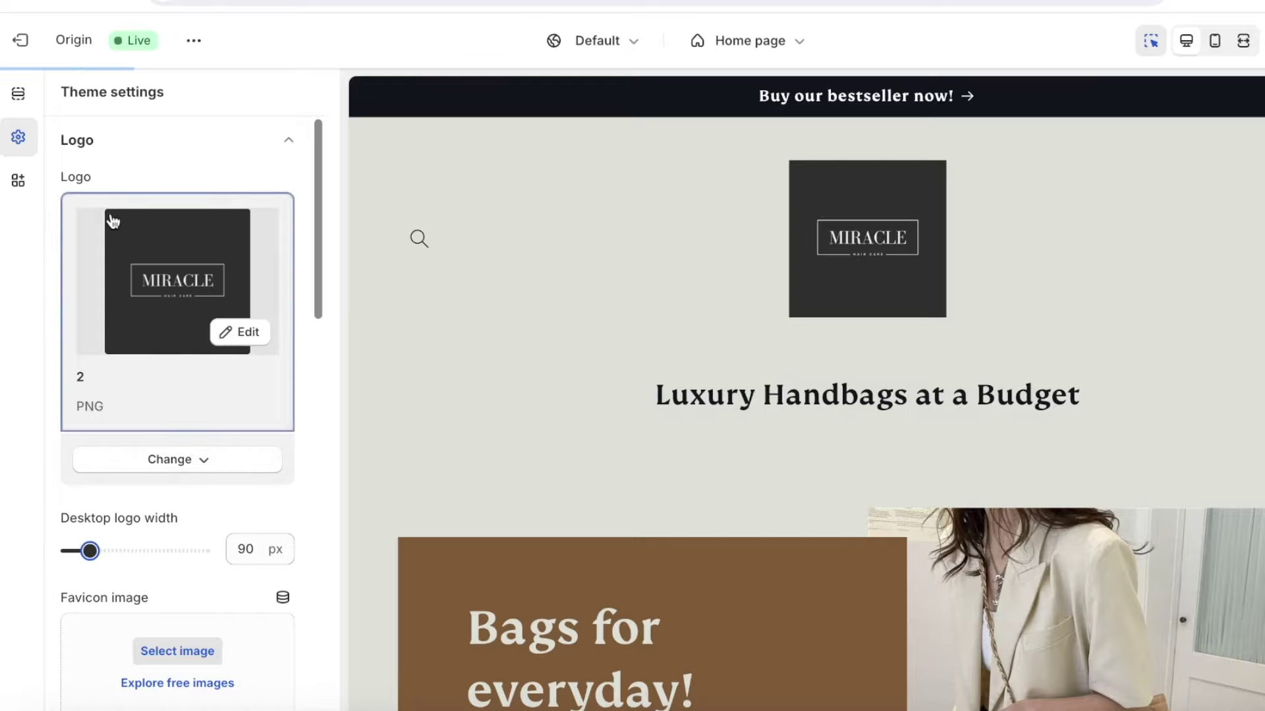
click(107, 137)
Examine the color schemes and the typography options in the theme settings
click(124, 214)
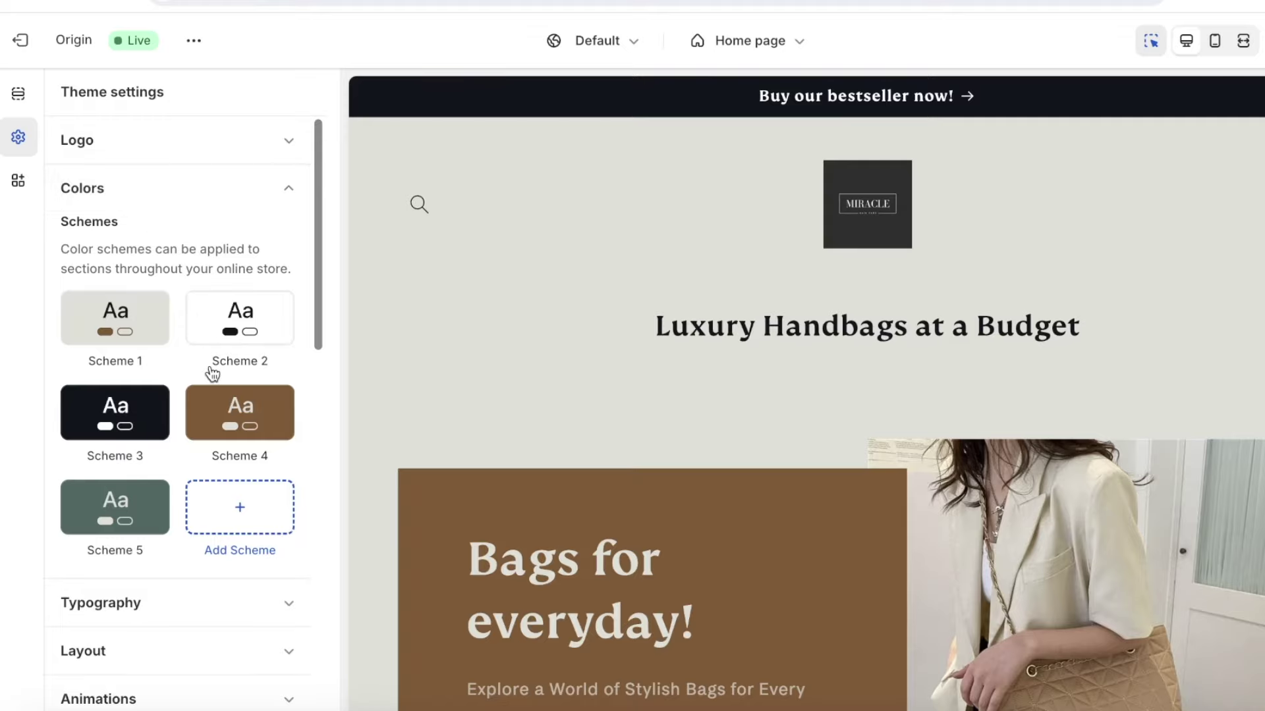
scroll(212, 374, down, 3)
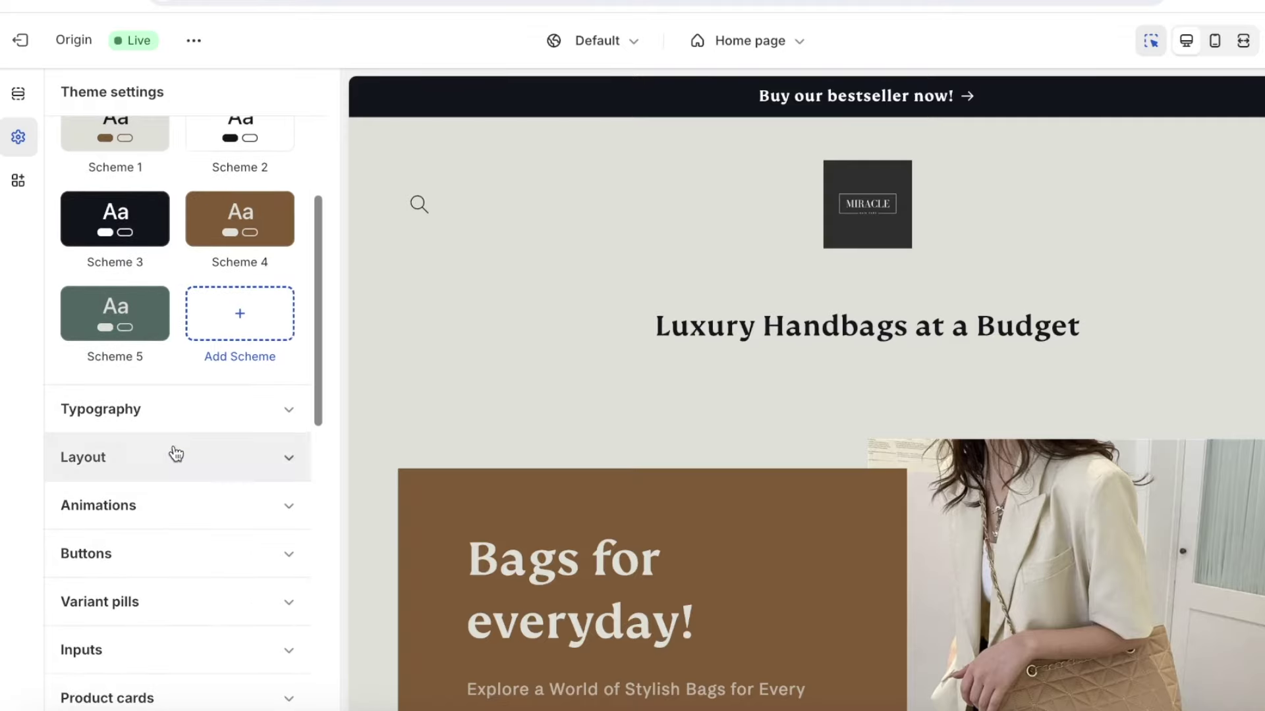
click(153, 413)
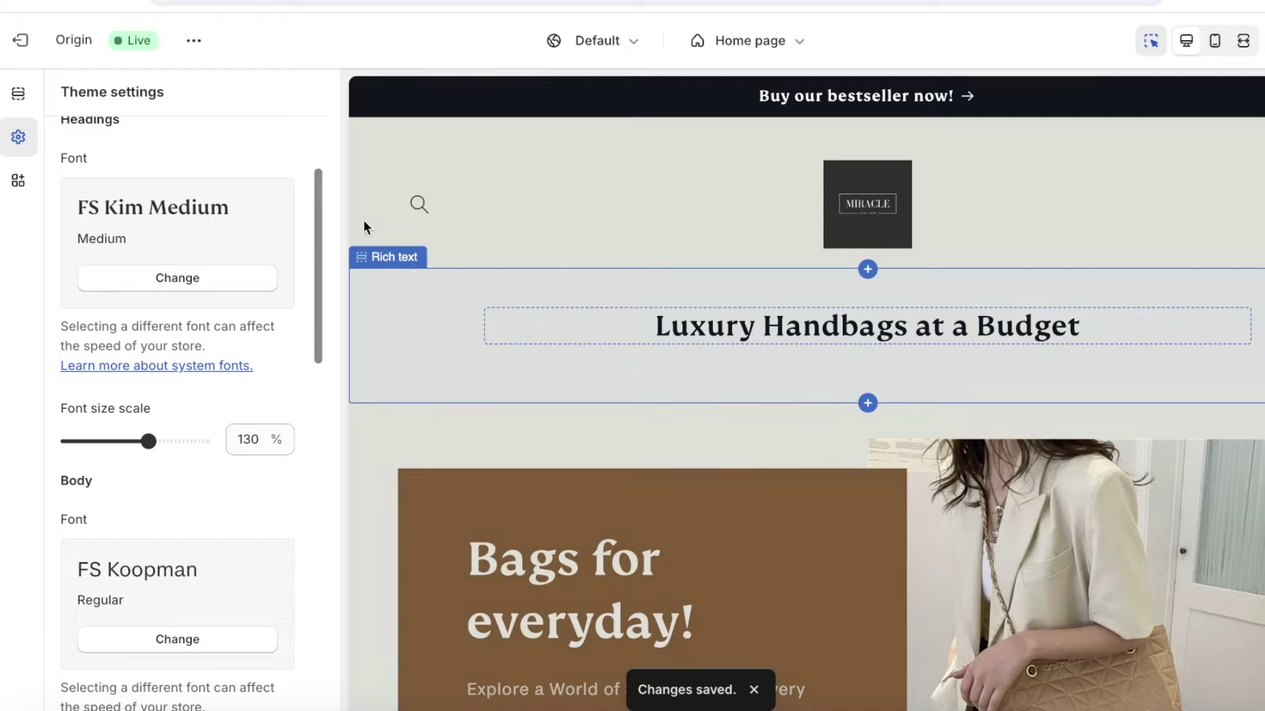
Leave the theme editor and change the store name to "Mirale Handbags" in the store details, saving the profile
click(26, 45)
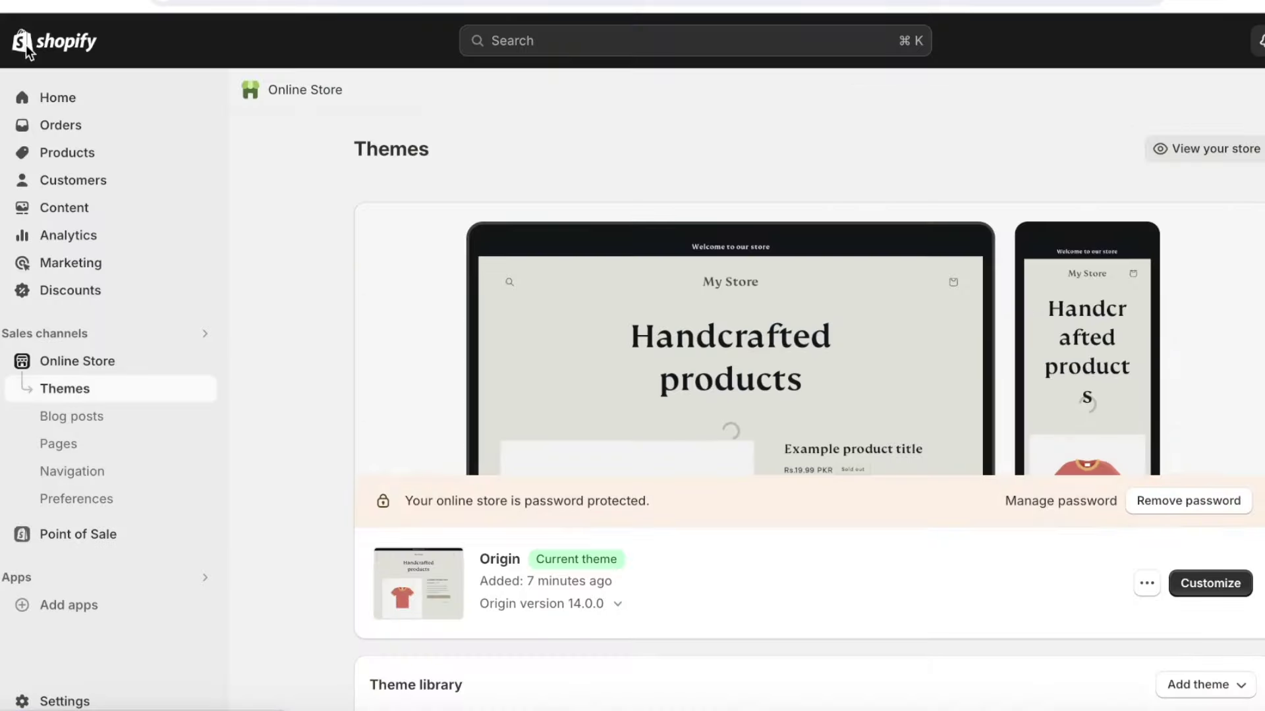
click(89, 106)
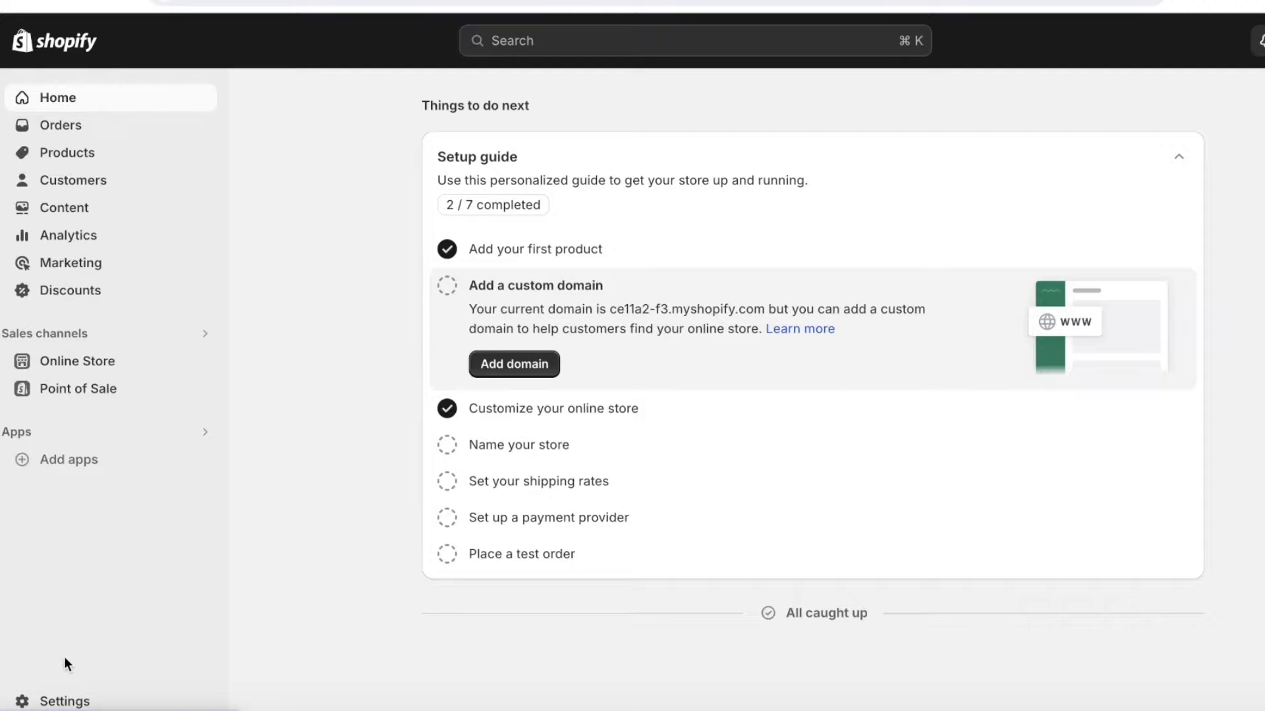
click(42, 700)
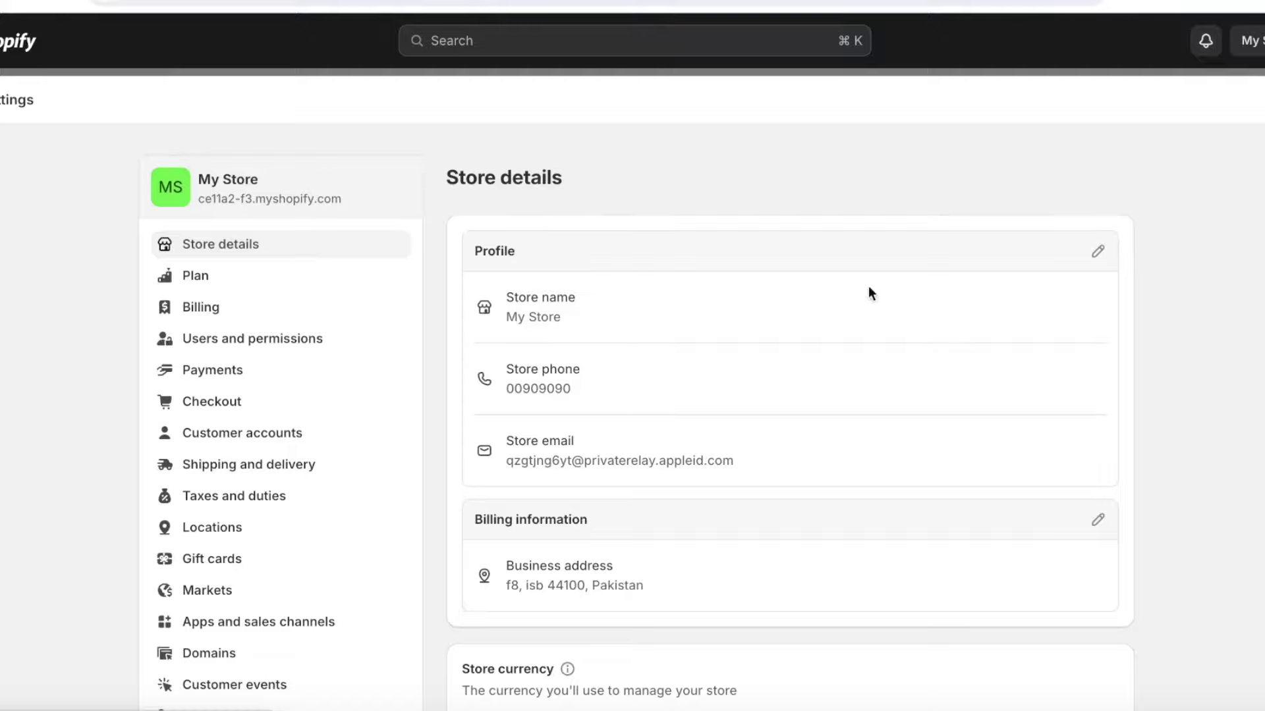
click(1097, 251)
click(564, 342)
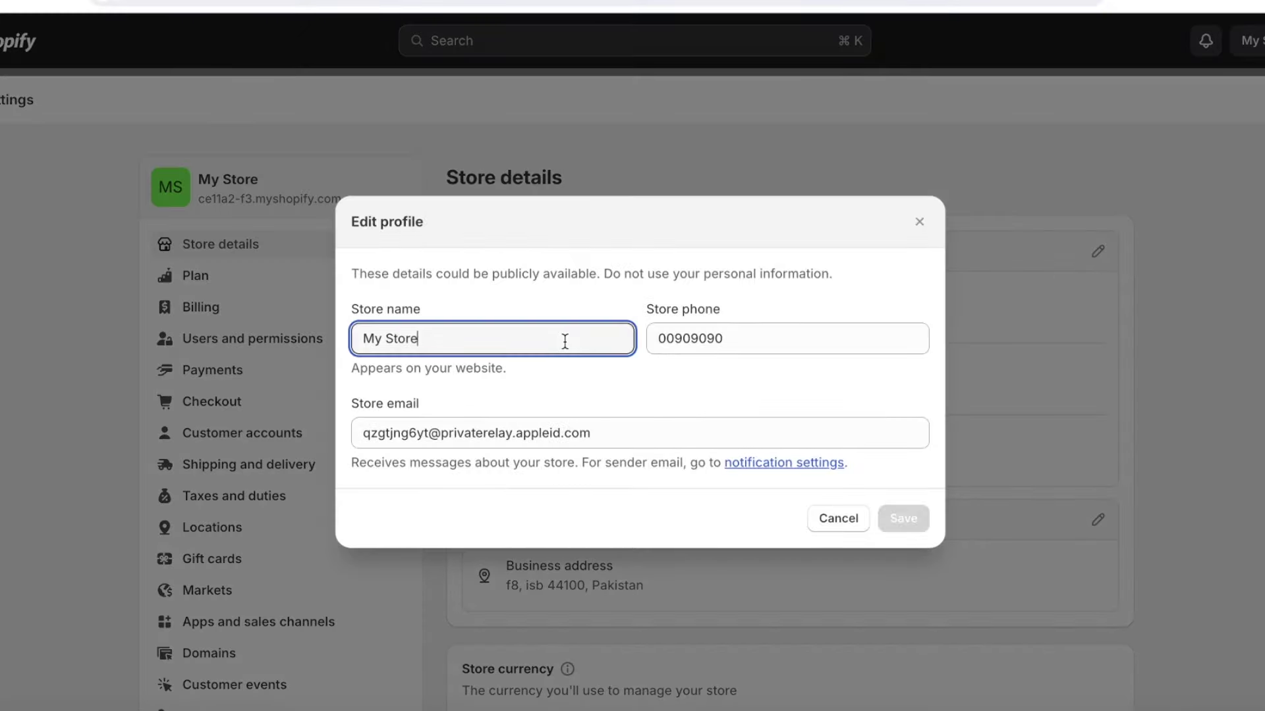
key(alt+shift+Left)
key(alt+shift+Left)
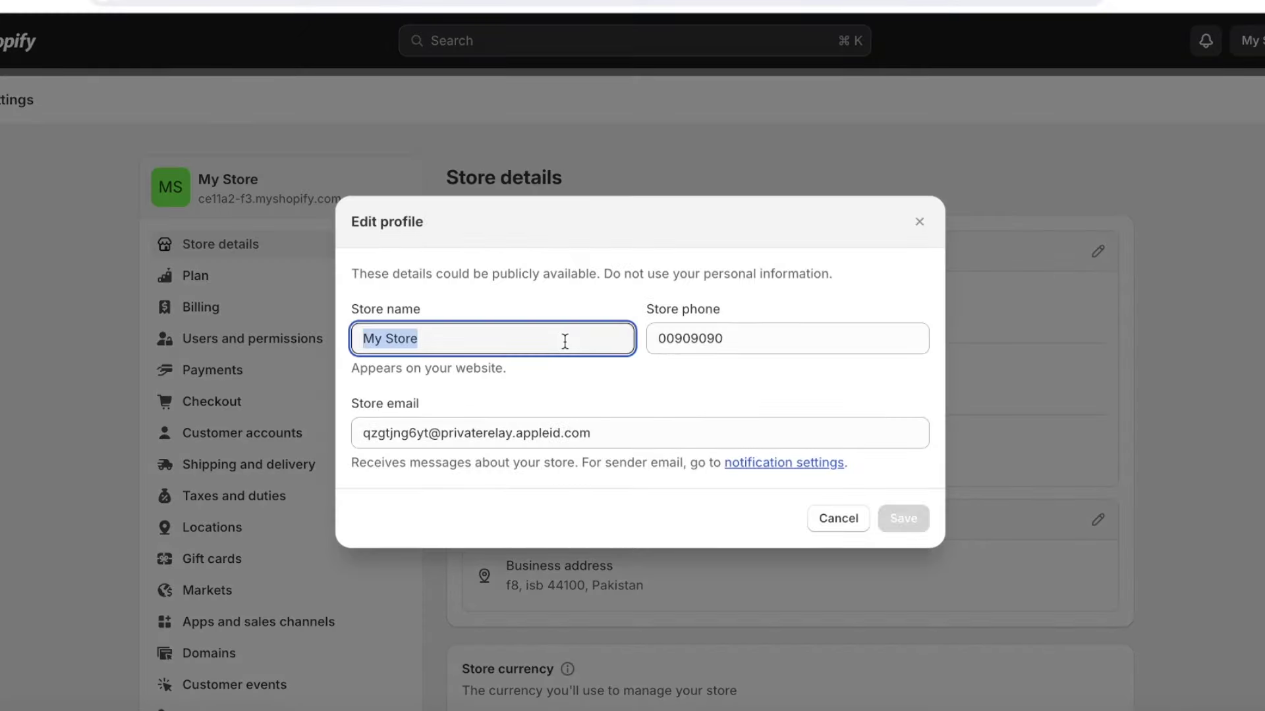
text(Mirale)
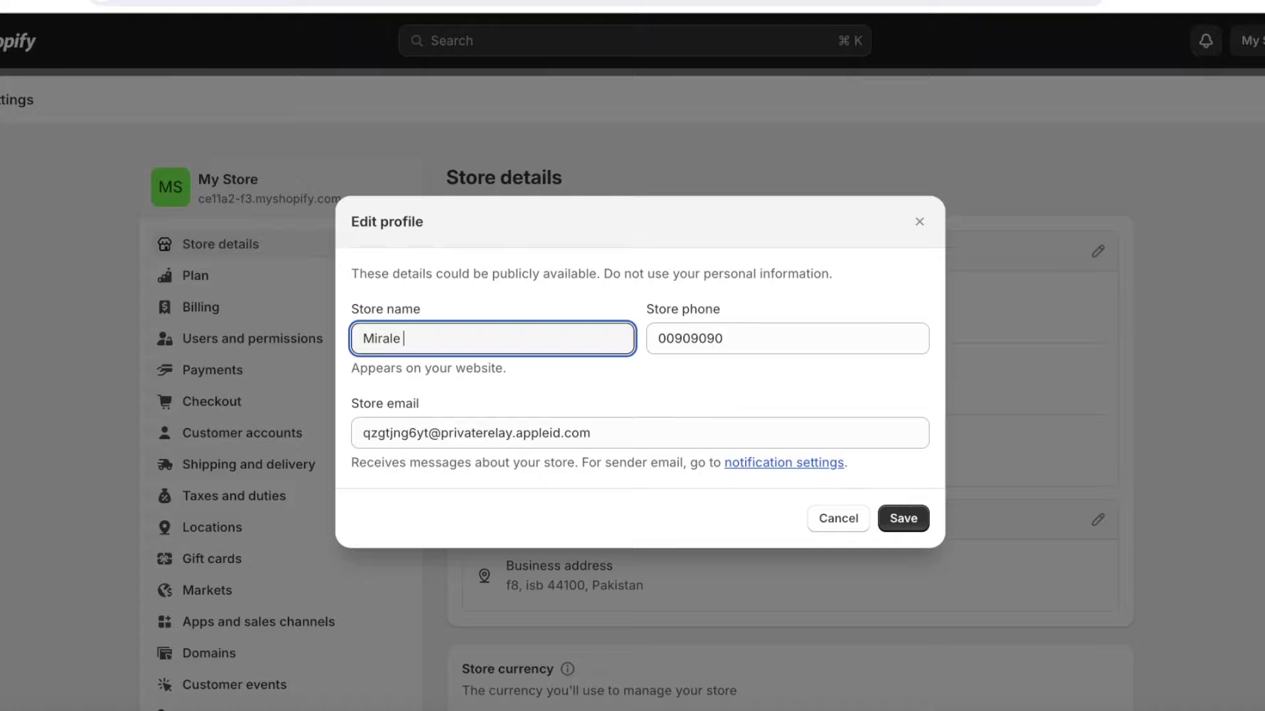
text( Handbags)
click(881, 515)
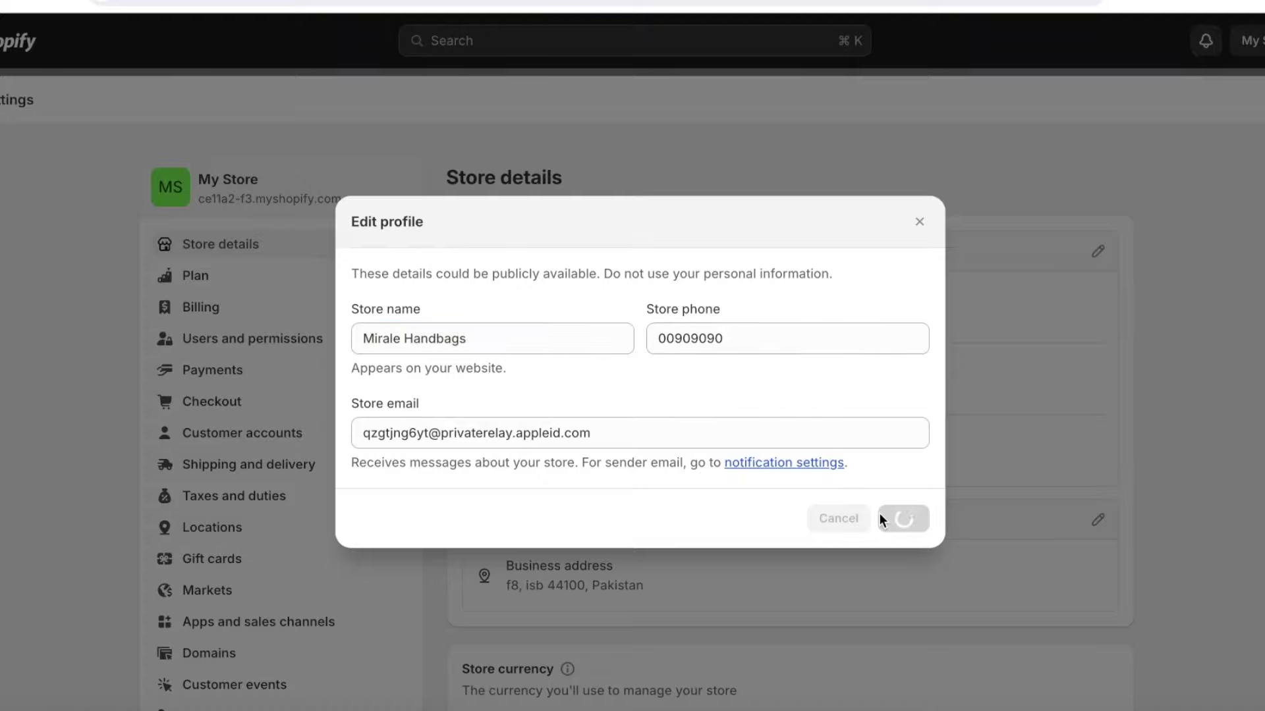
scroll(888, 398, down, 4)
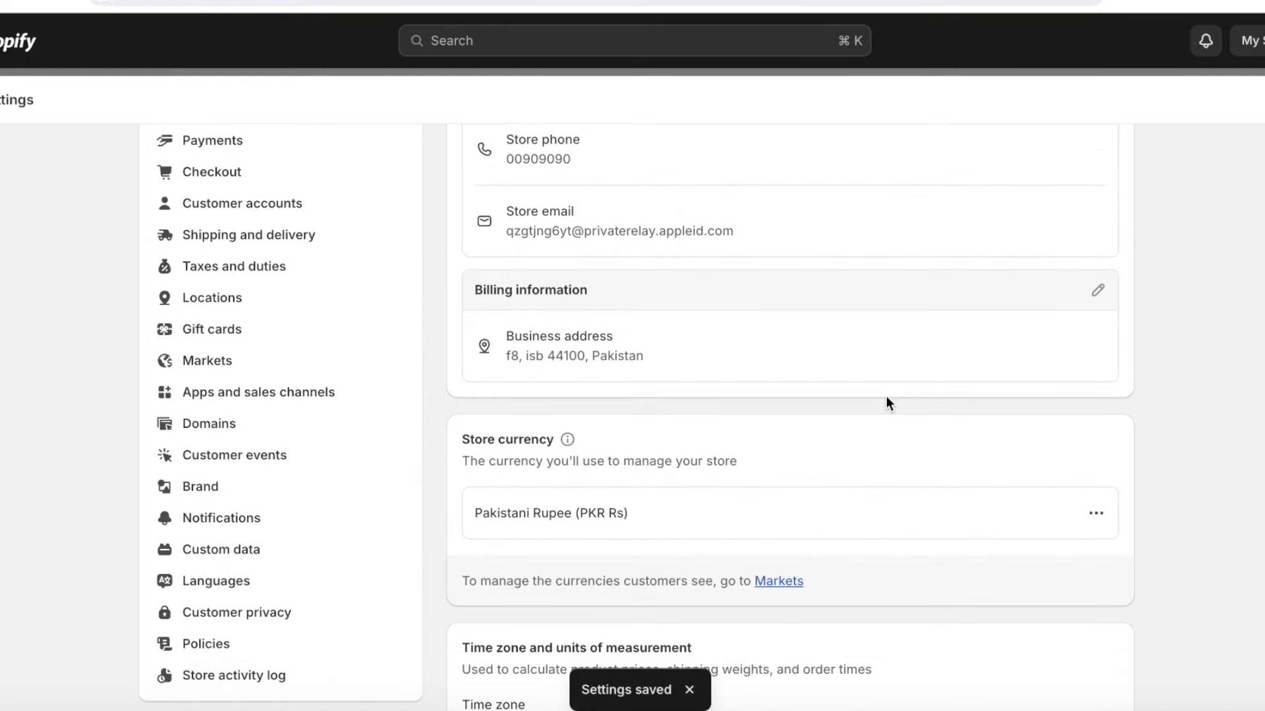
Examine the store currency, time zone, measurement units and order ID format in the store details
scroll(886, 394, down, 1)
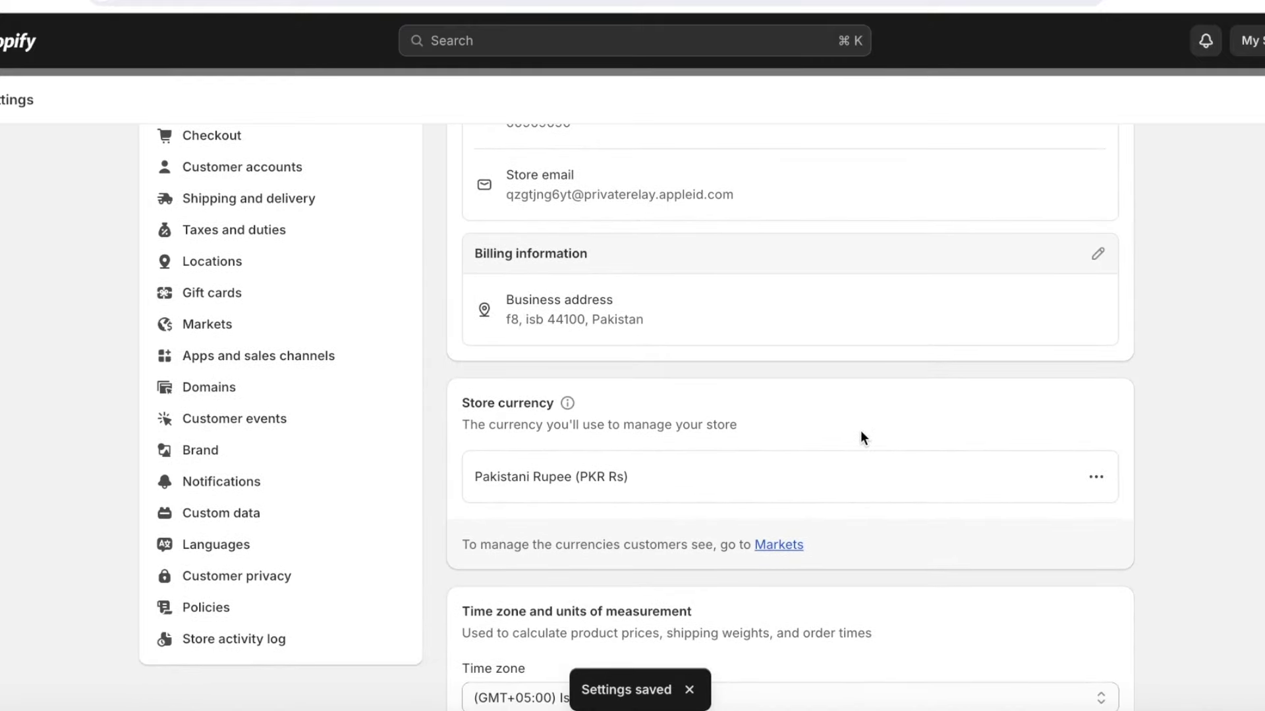
scroll(863, 437, down, 2)
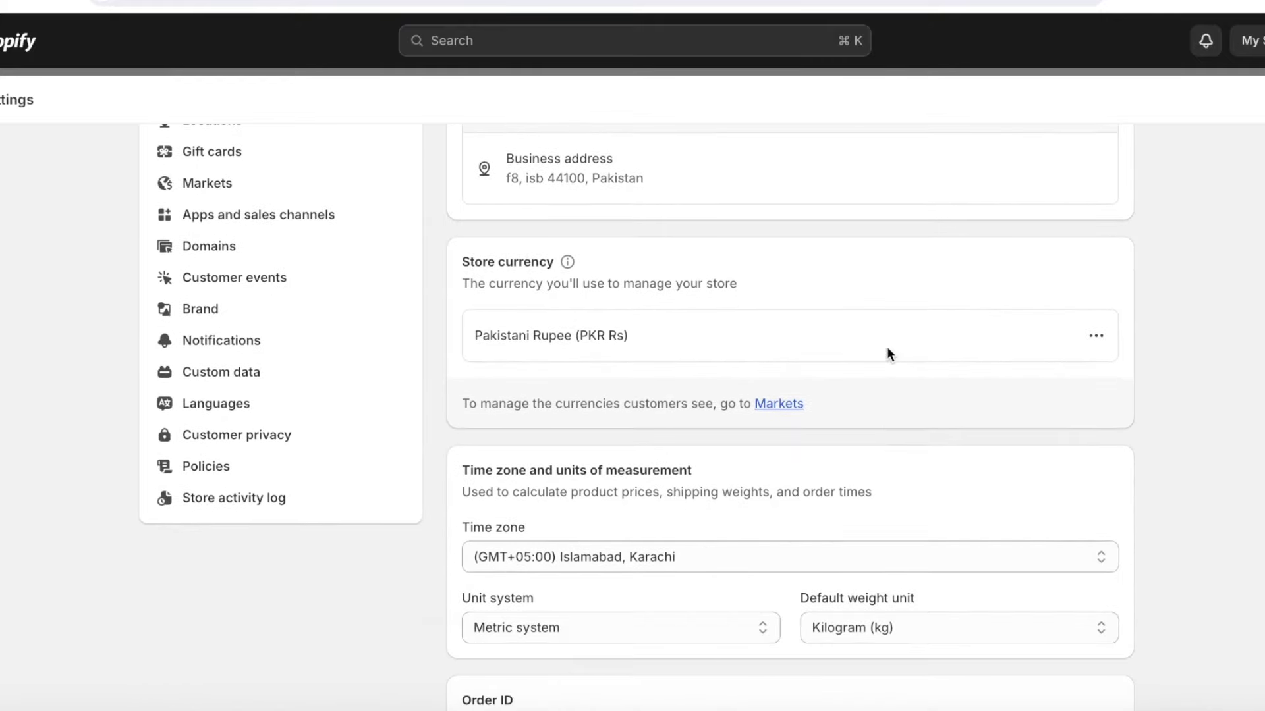
scroll(887, 349, down, 3)
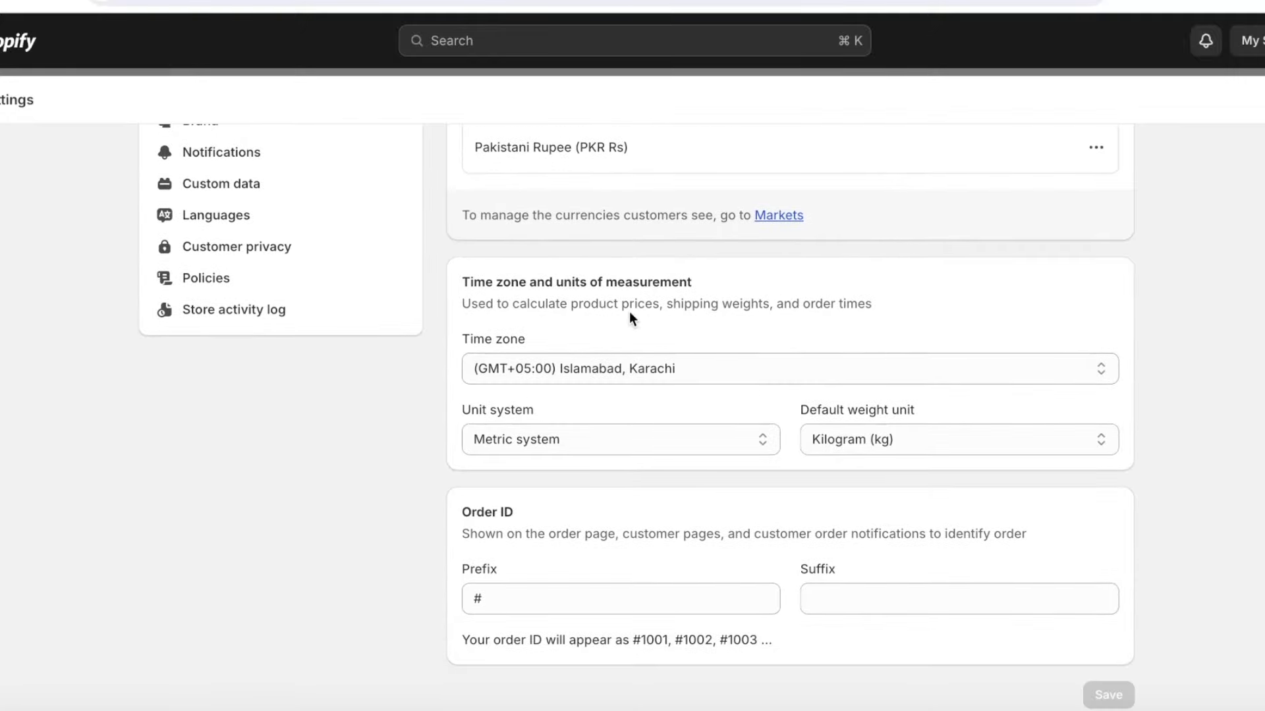
scroll(648, 336, up, 6)
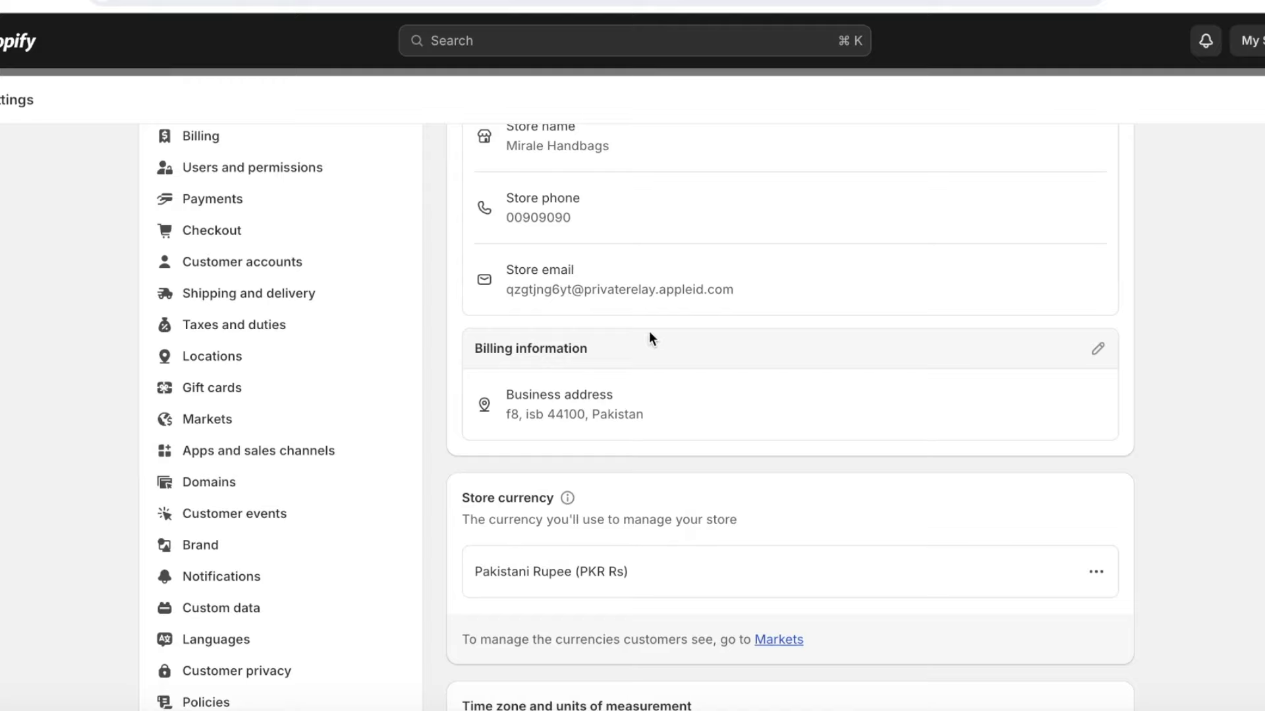
scroll(651, 335, up, 3)
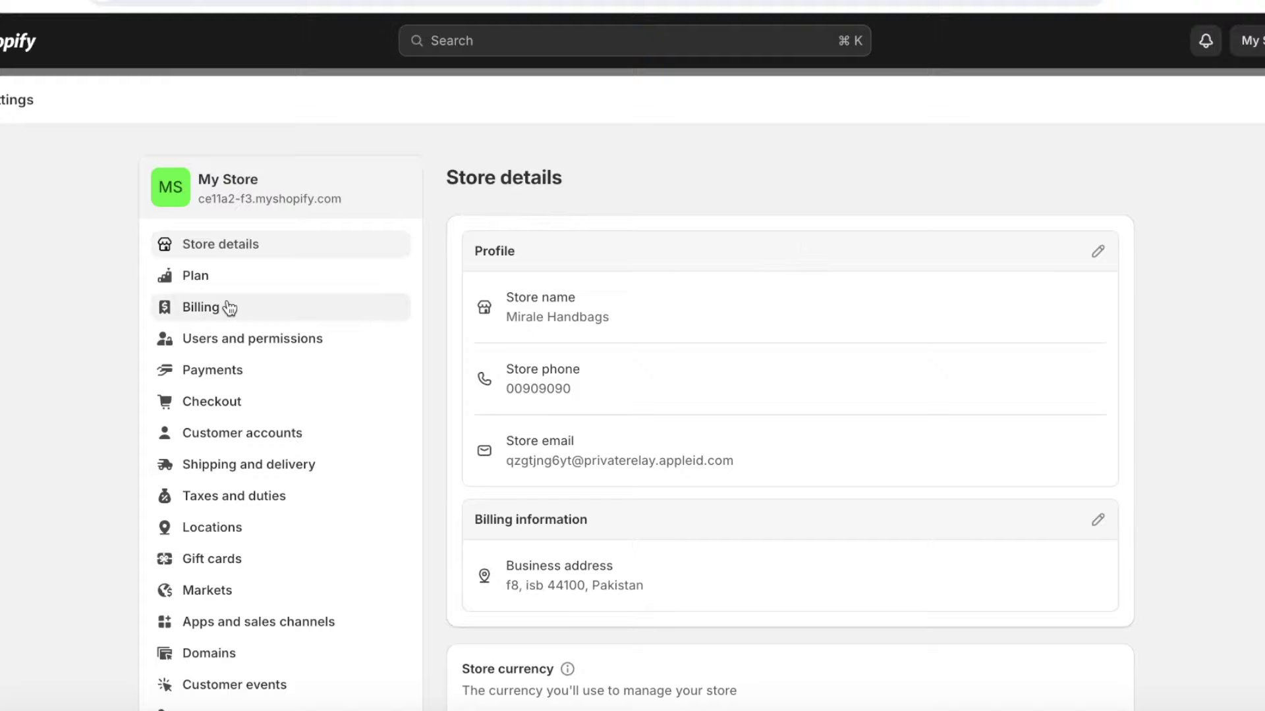
Examine the payment settings and the list of third-party payment providers
click(211, 372)
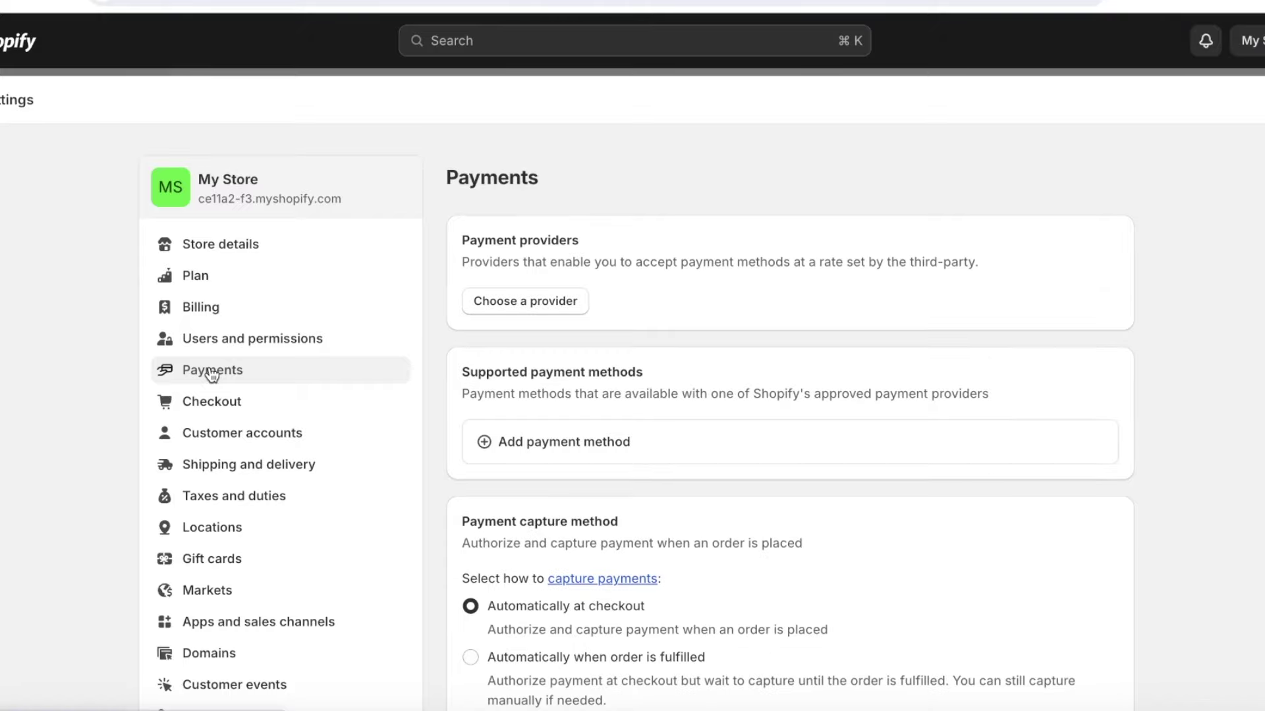
click(577, 303)
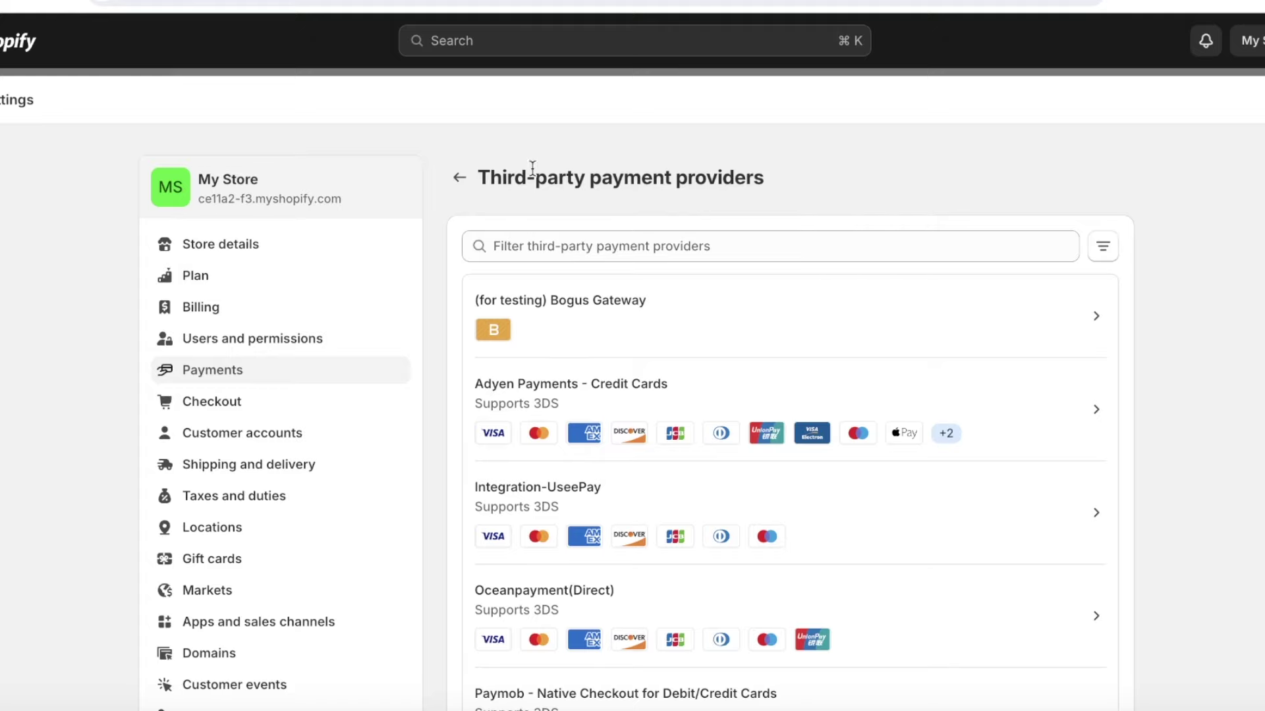
click(450, 181)
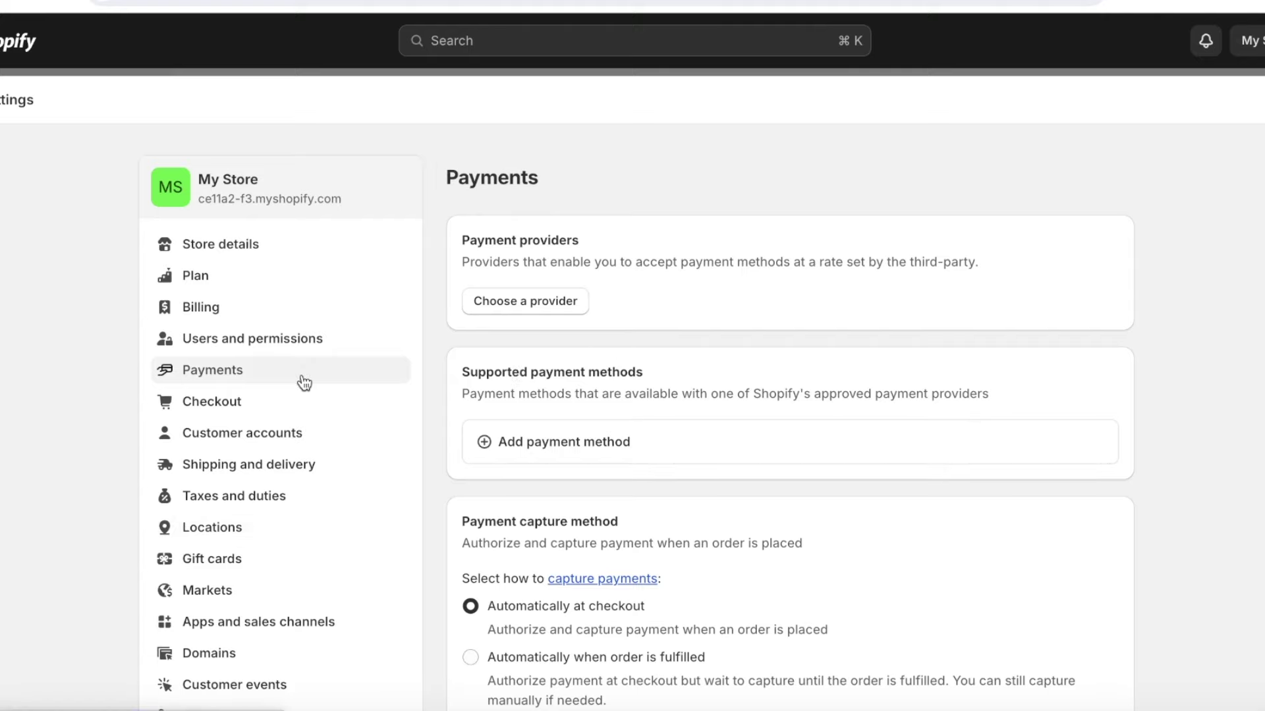
scroll(301, 385, down, 1)
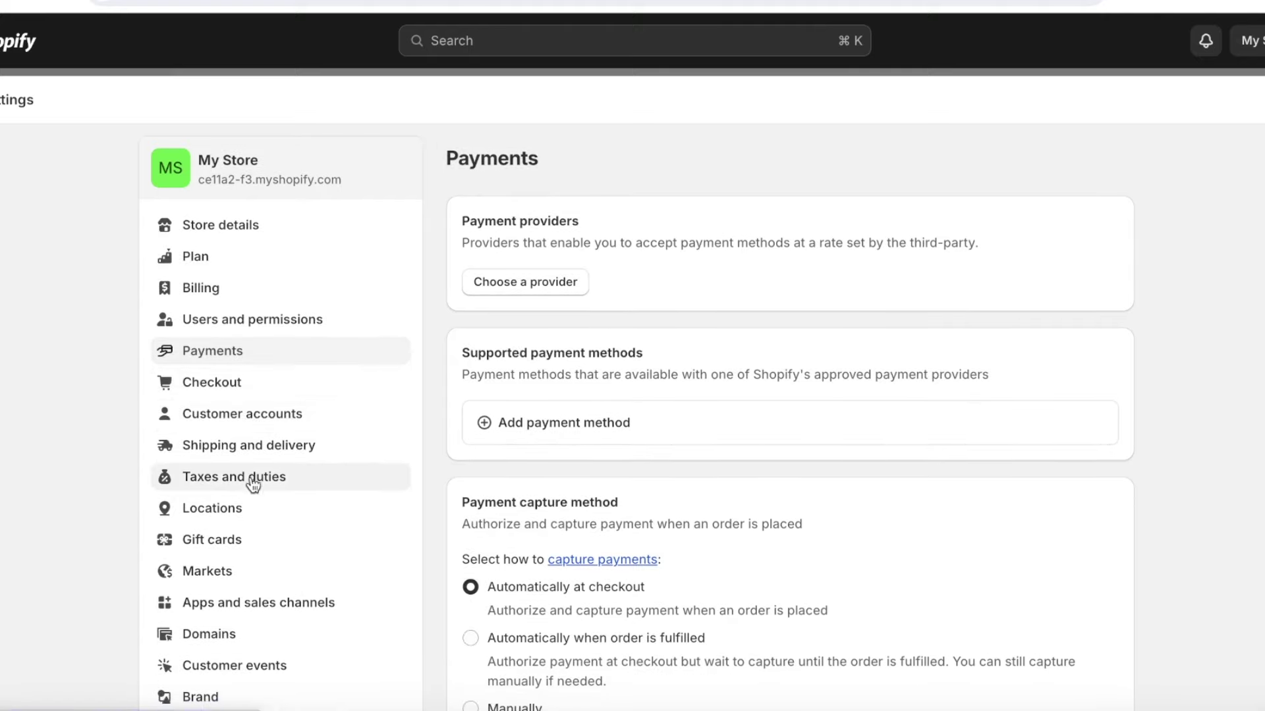
Enable the Preselected option for email marketing sign-up in the checkout settings
click(285, 386)
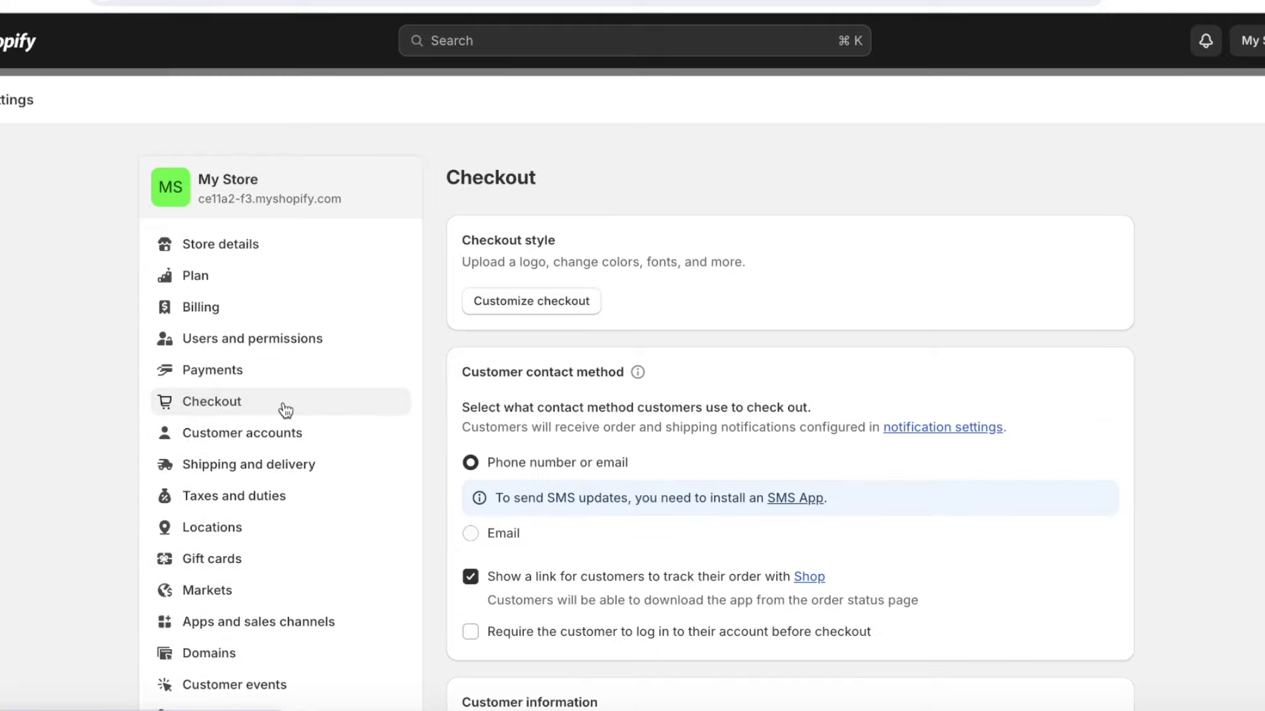
scroll(644, 243, down, 12)
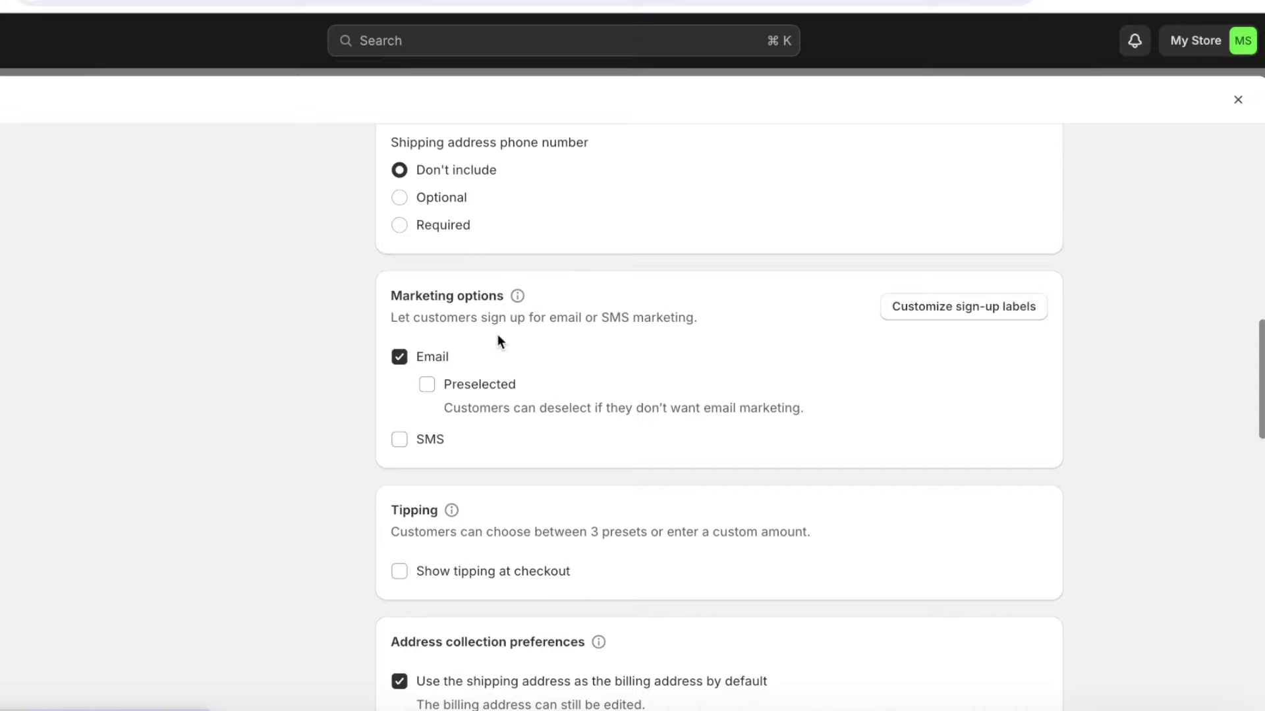
click(428, 385)
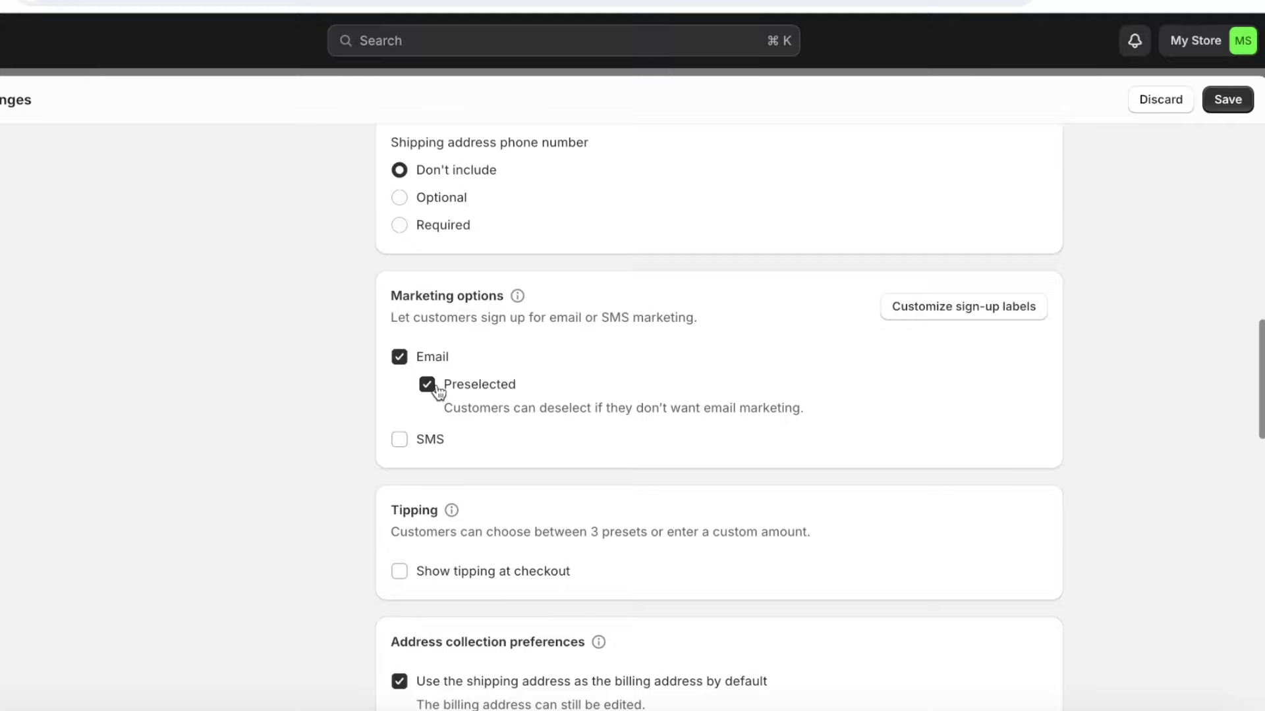
Examine the general rates, custom rates and expected delivery dates in the shipping and delivery settings
click(164, 466)
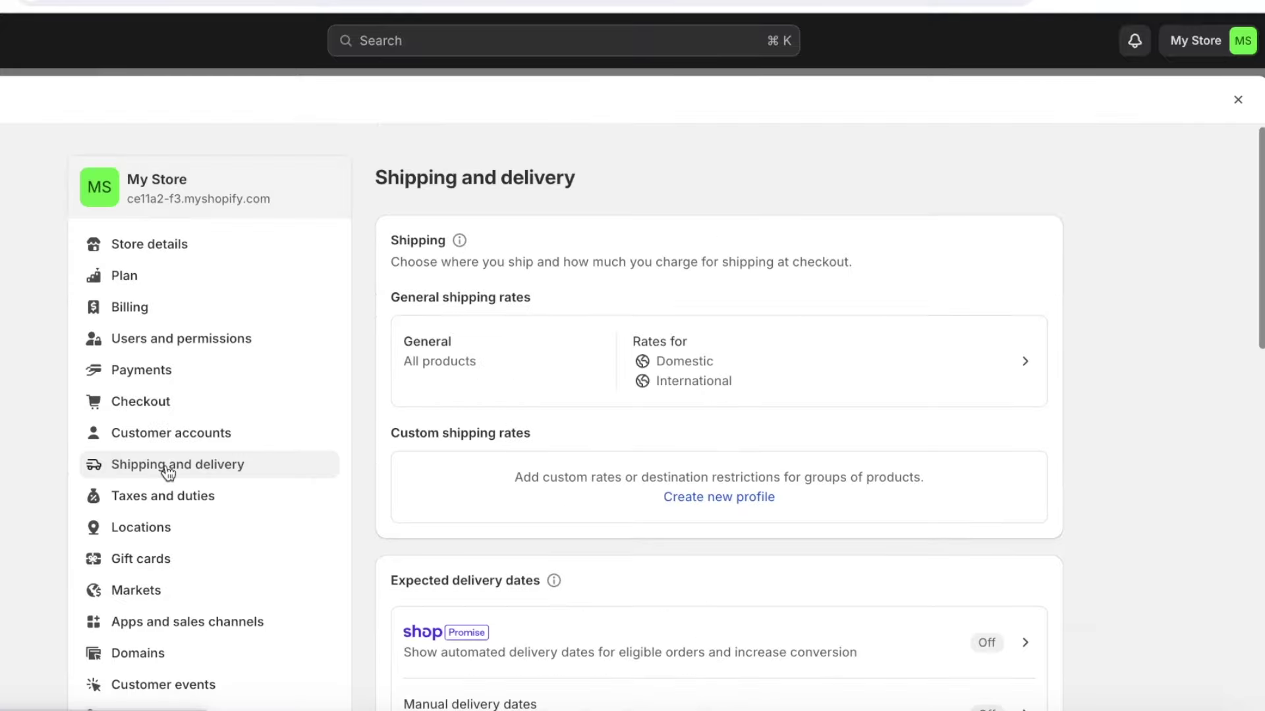
scroll(718, 201, down, 3)
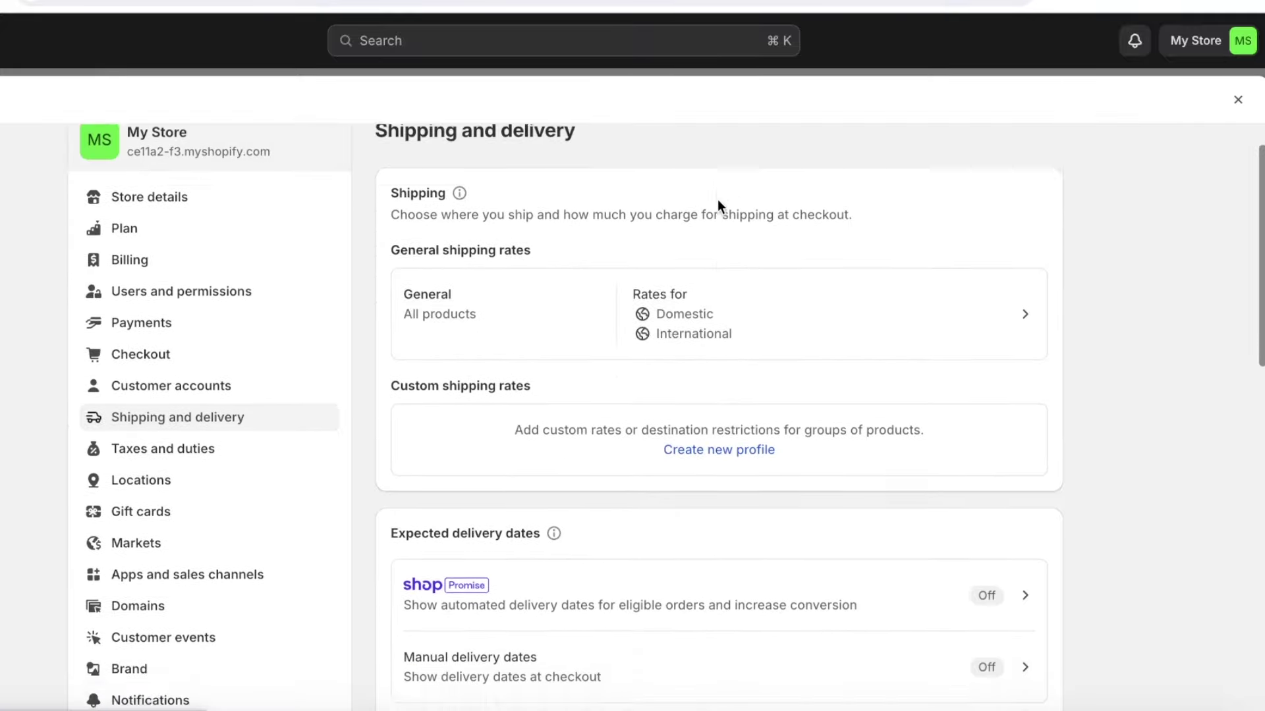
scroll(698, 231, down, 1)
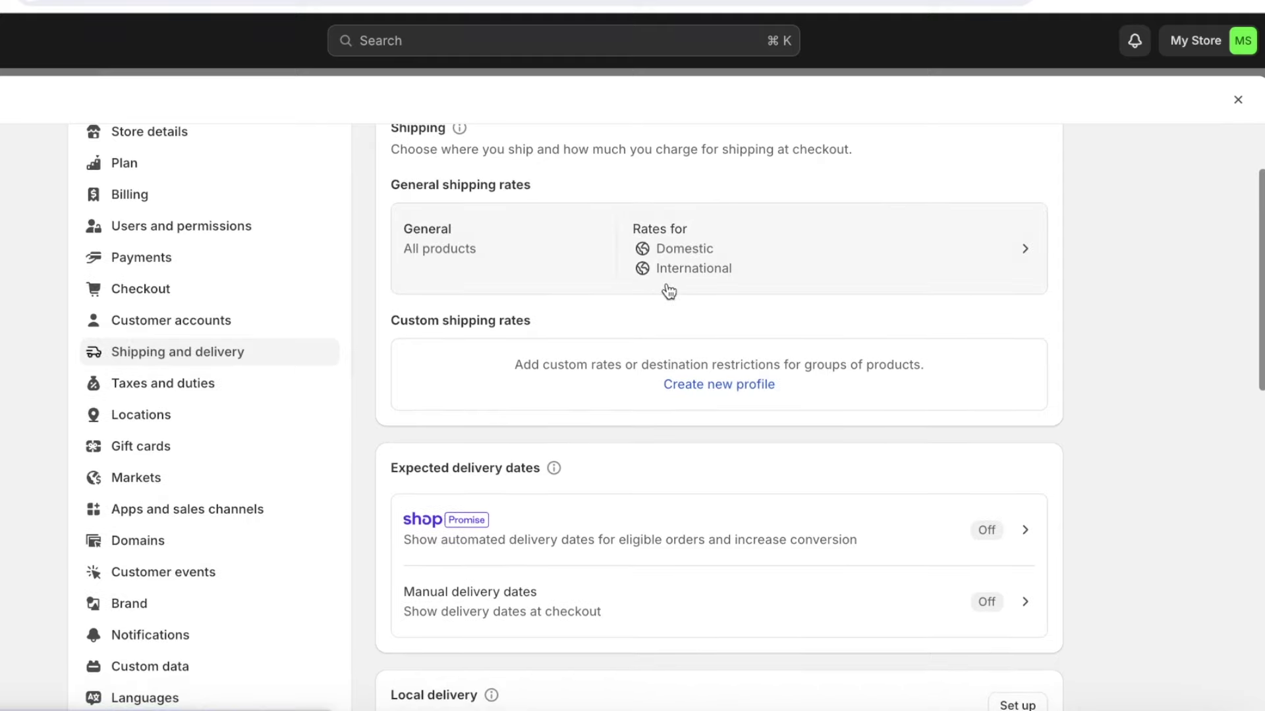
scroll(659, 290, up, 1)
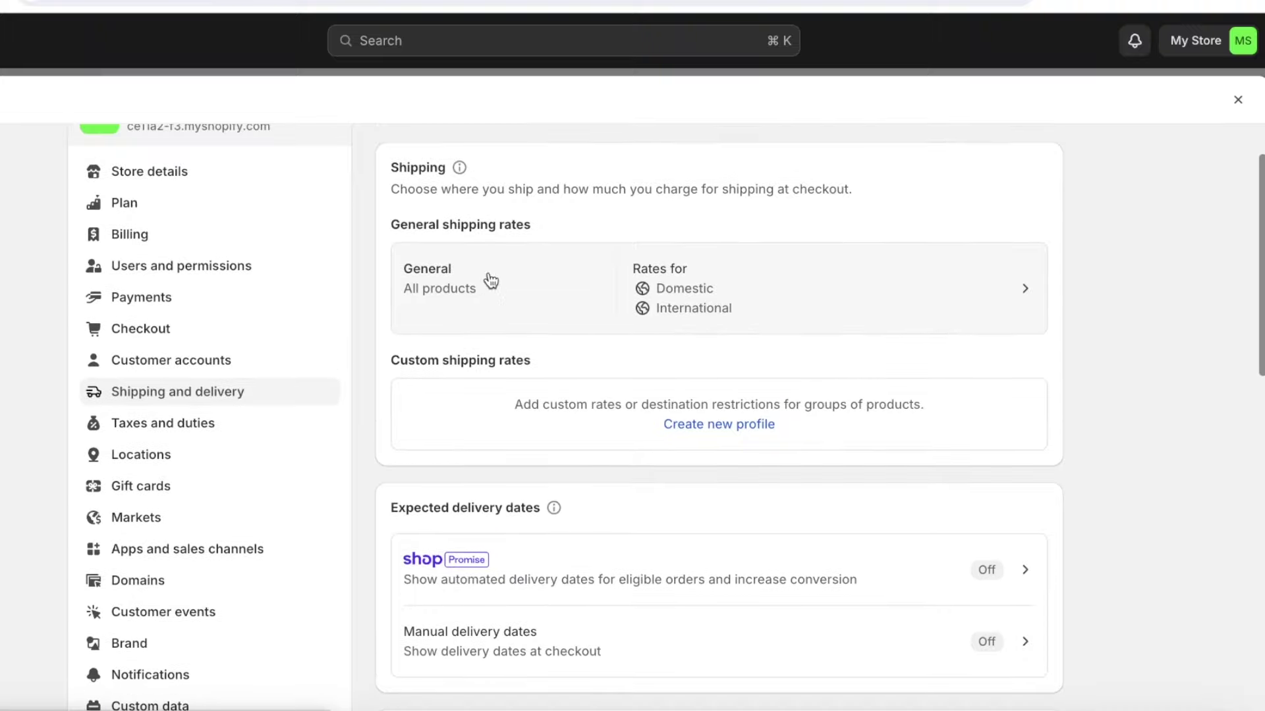
Examine the general shipping profile's products, shipping origin, and the rates of its Domestic and International zones
click(610, 299)
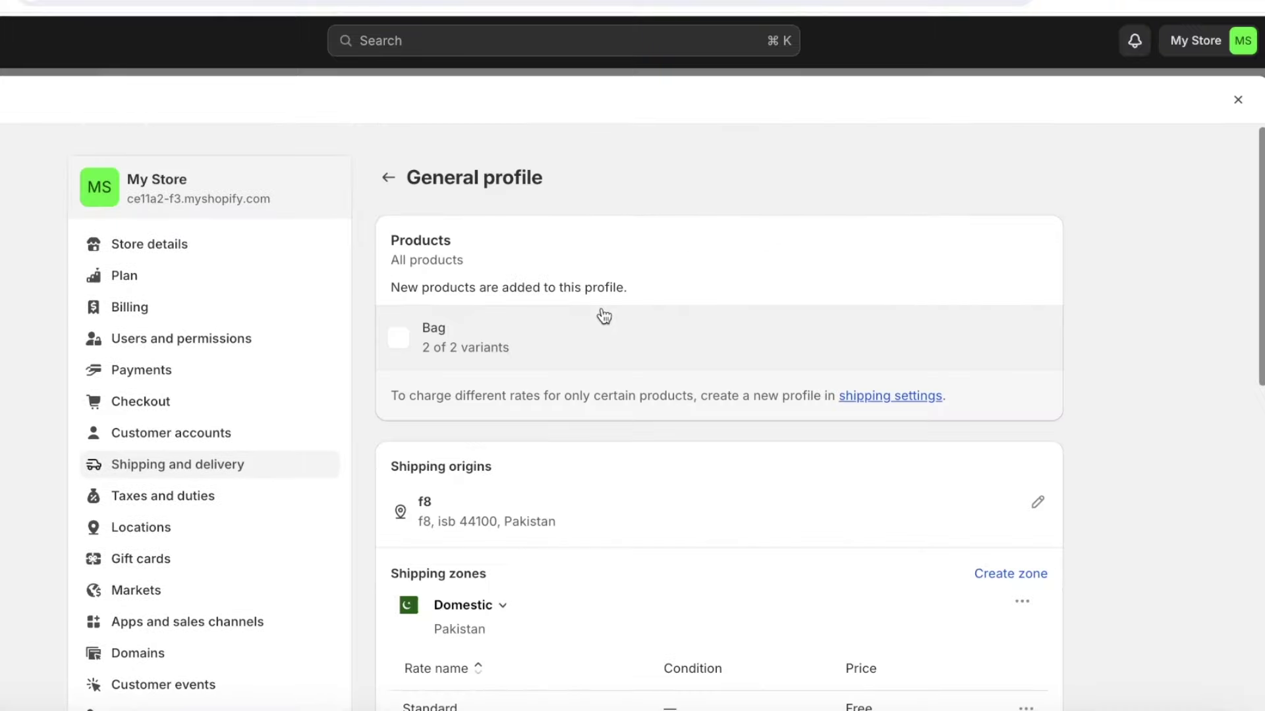
scroll(584, 356, down, 9)
scroll(457, 408, up, 3)
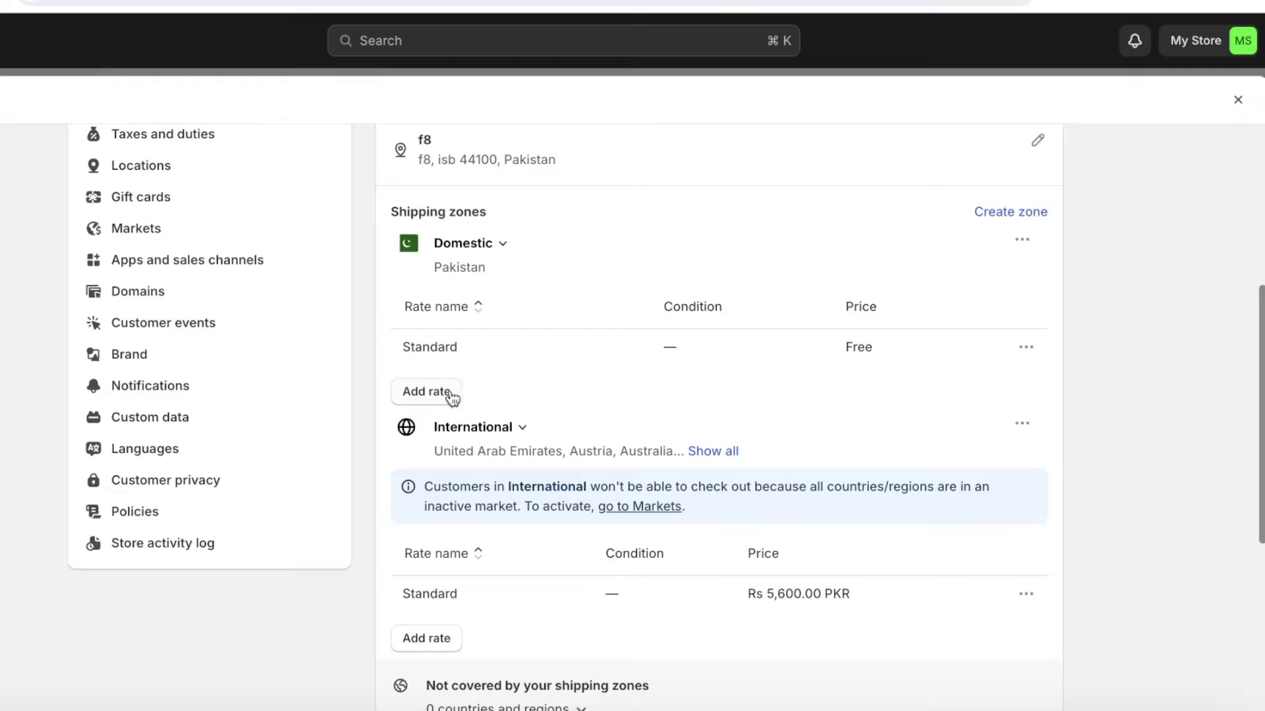
scroll(454, 491, down, 8)
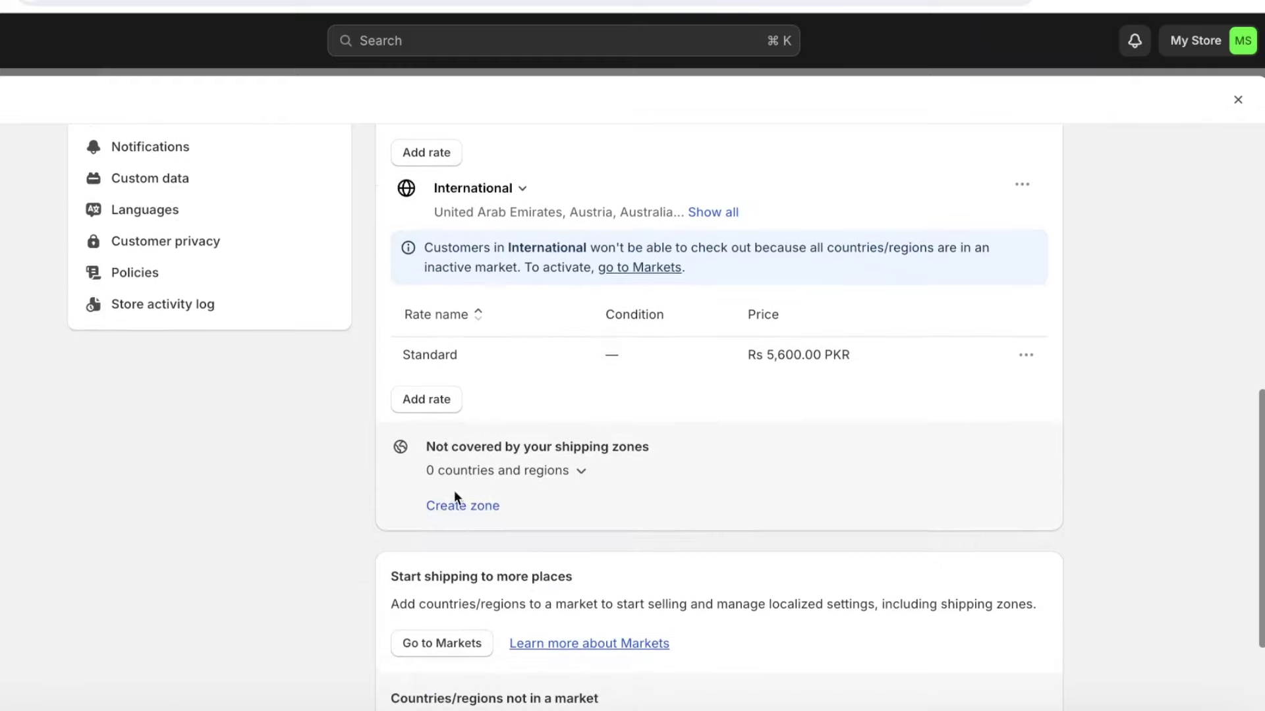
click(430, 565)
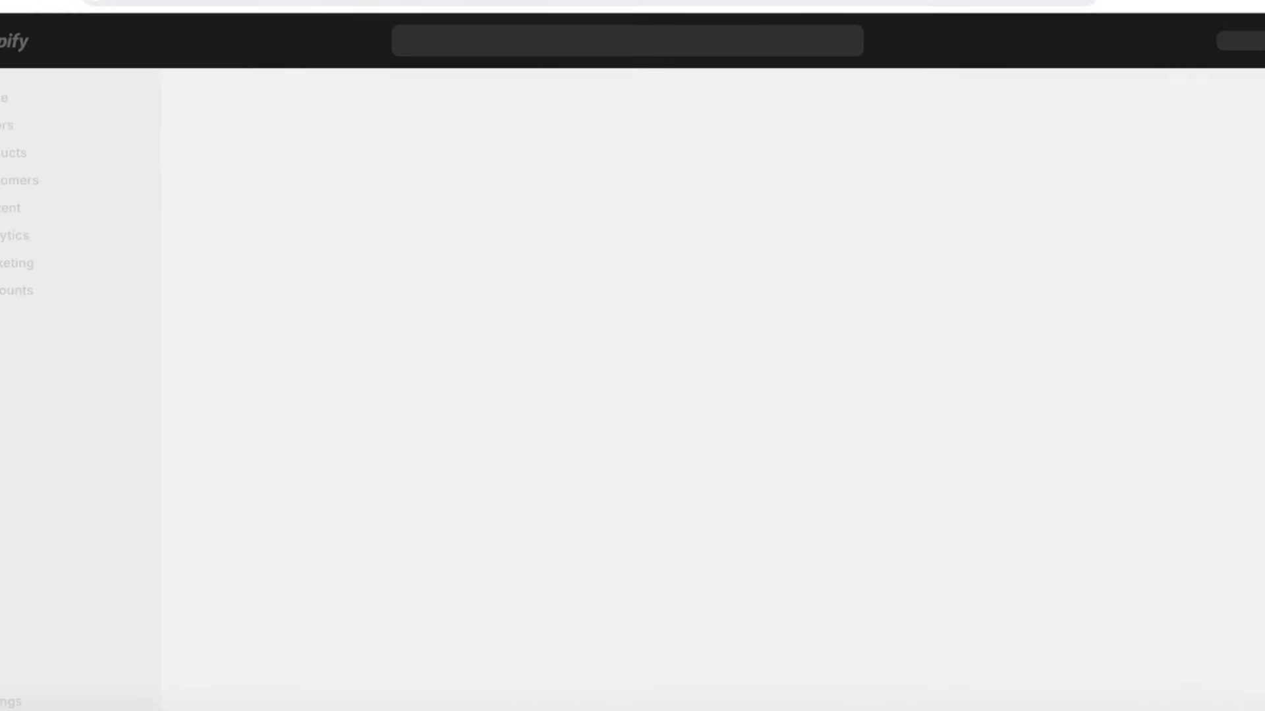
scroll(640, 335, down, 4)
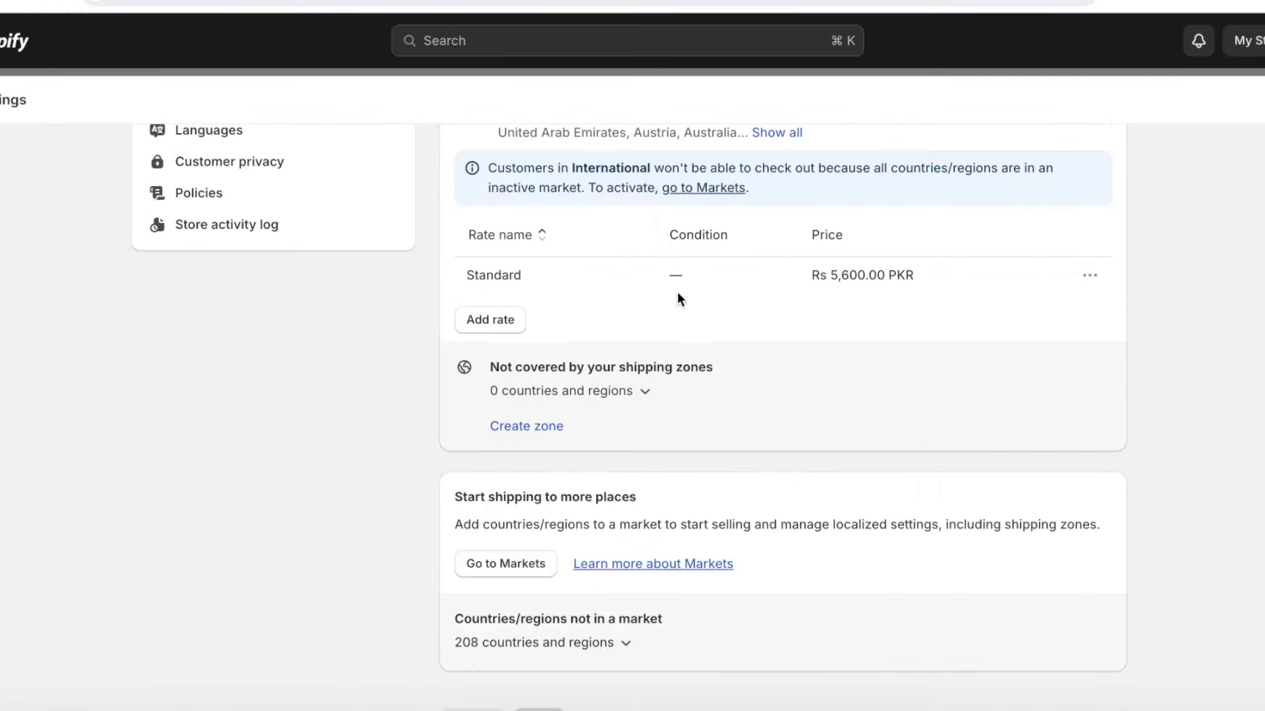
scroll(679, 300, up, 7)
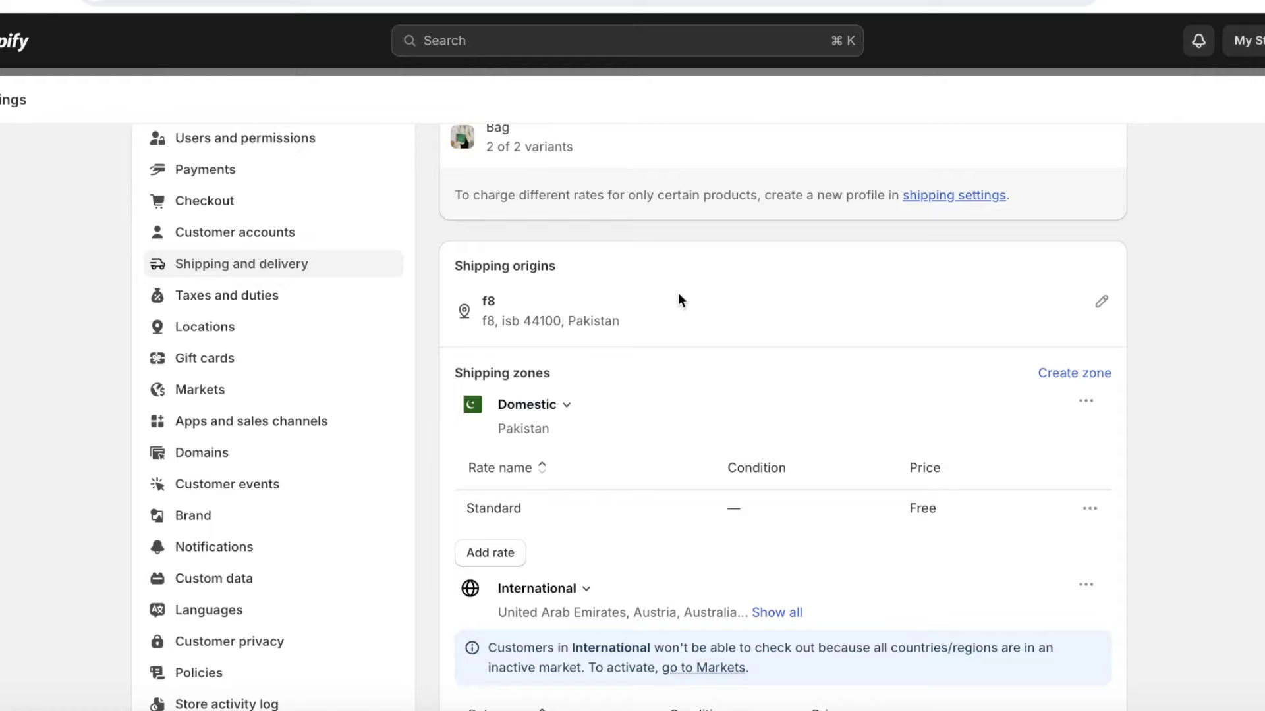
scroll(678, 301, up, 3)
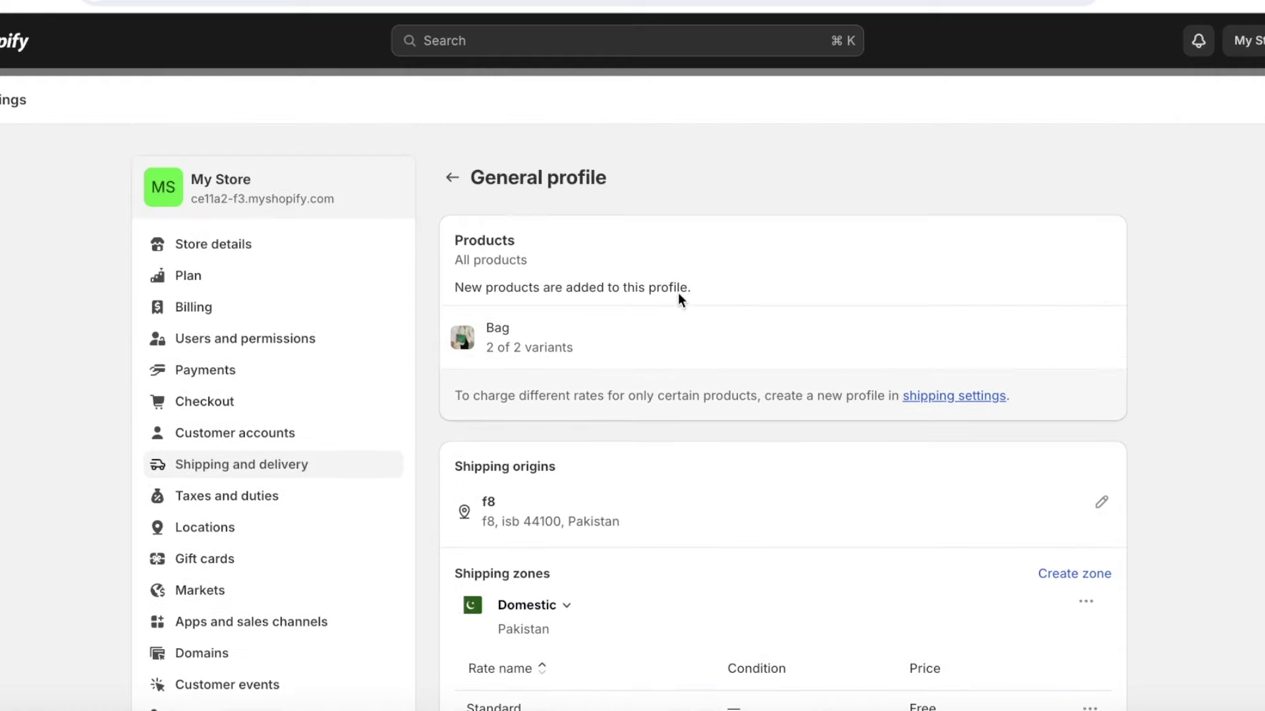
Examine the domain settings and the options for connecting an existing domain or buying a new one
click(246, 261)
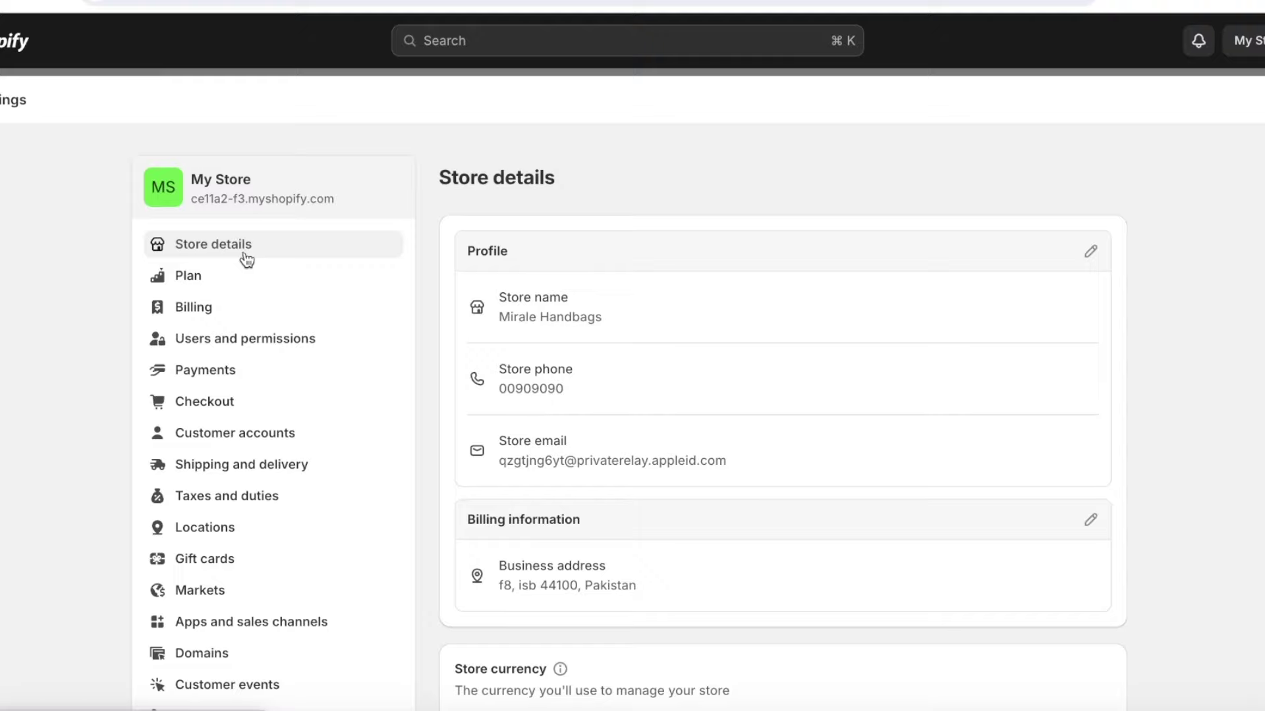
click(244, 658)
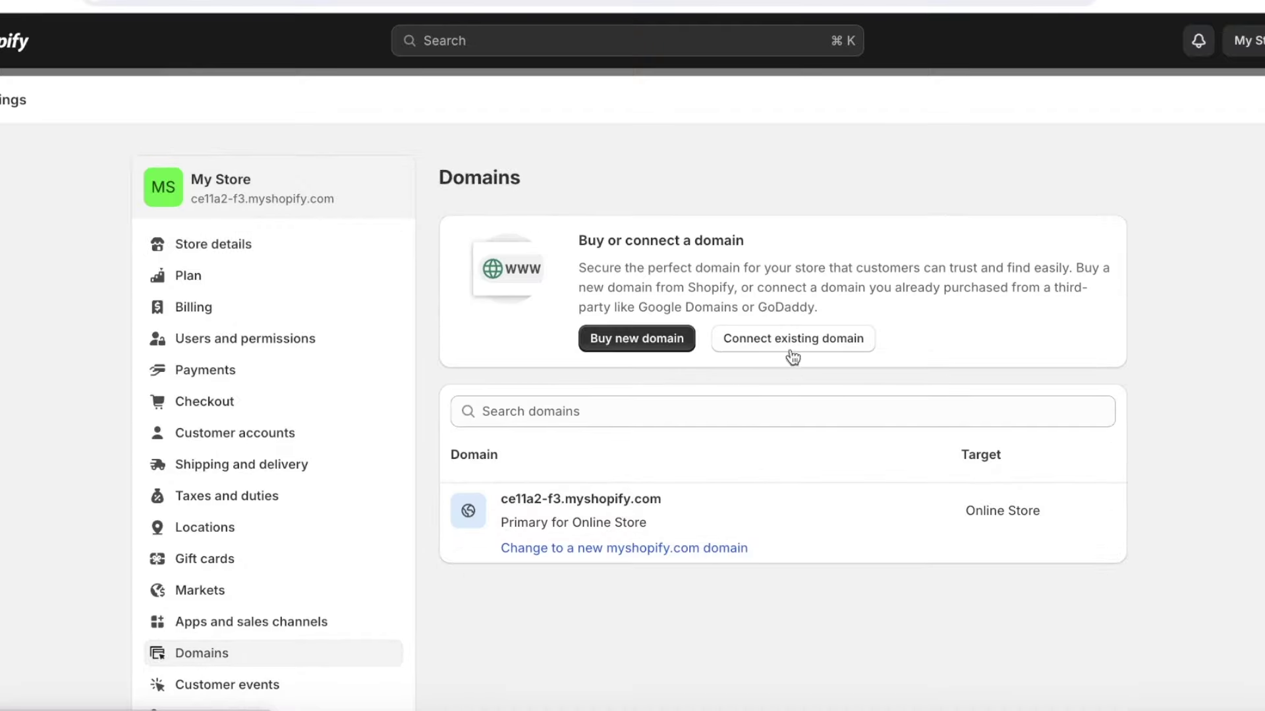
click(792, 337)
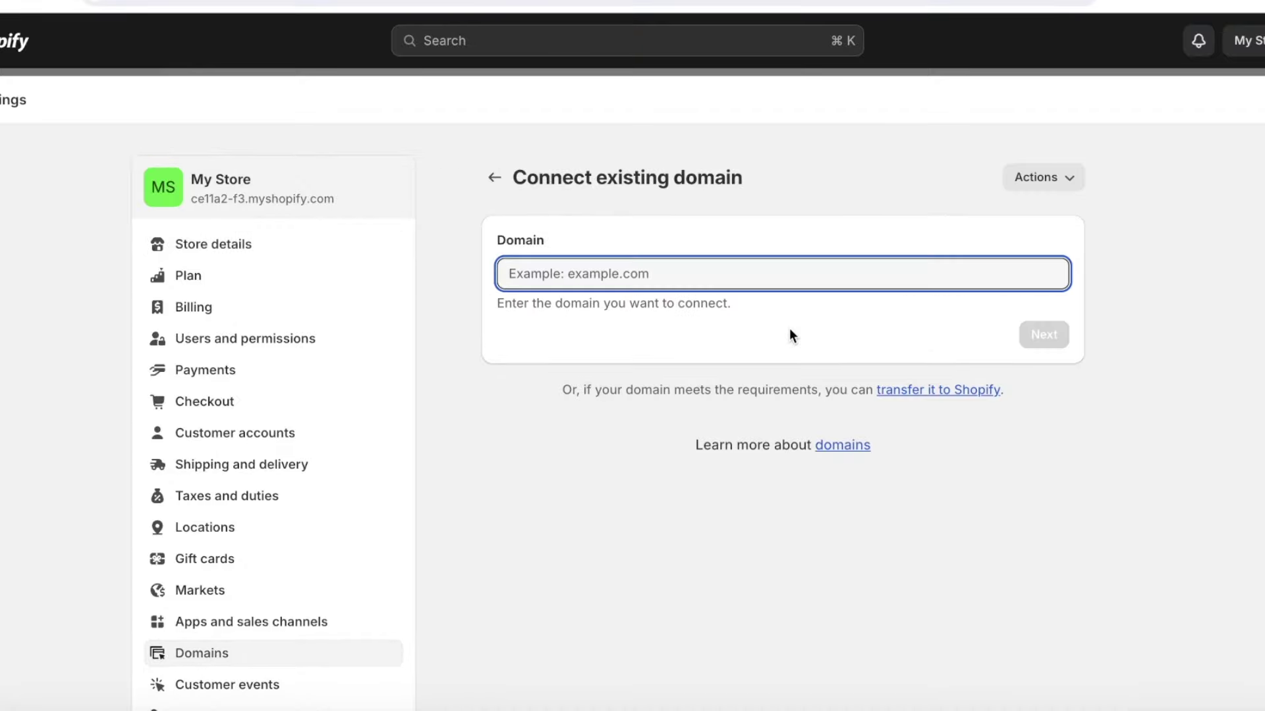
click(495, 177)
click(613, 339)
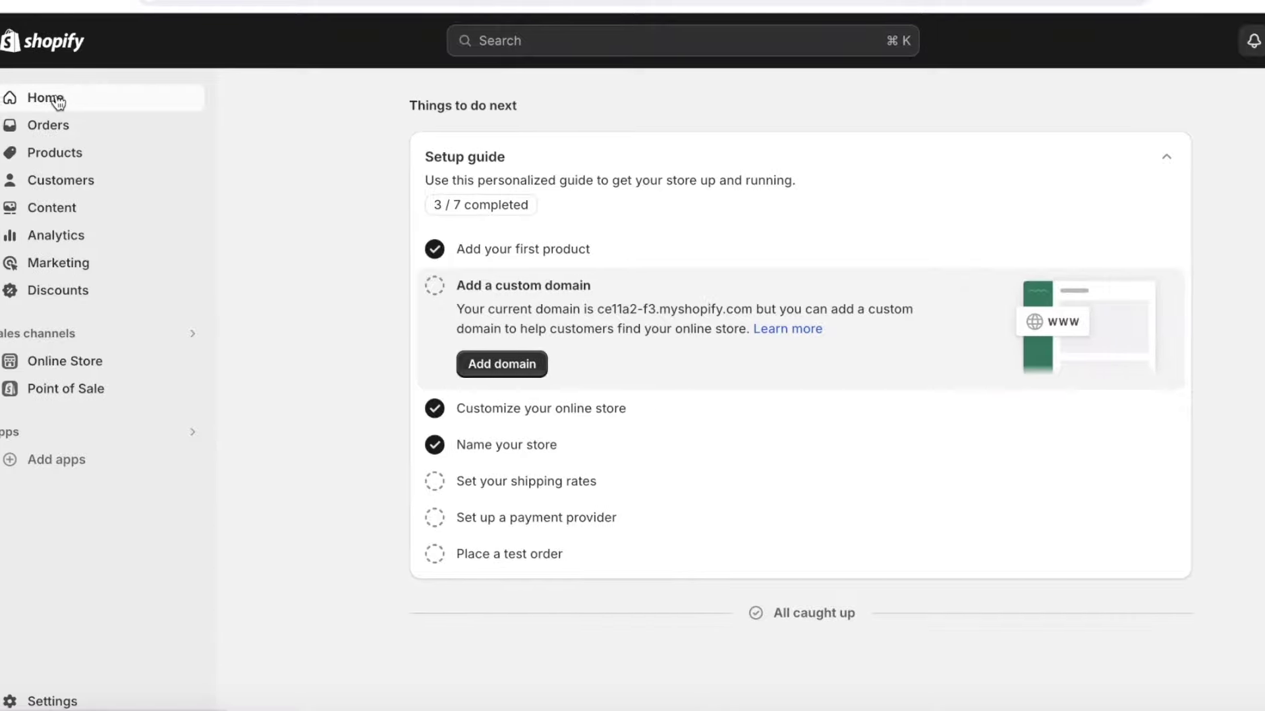
Open the online store's password removal option from the themes page and review the storefront's home page
click(105, 360)
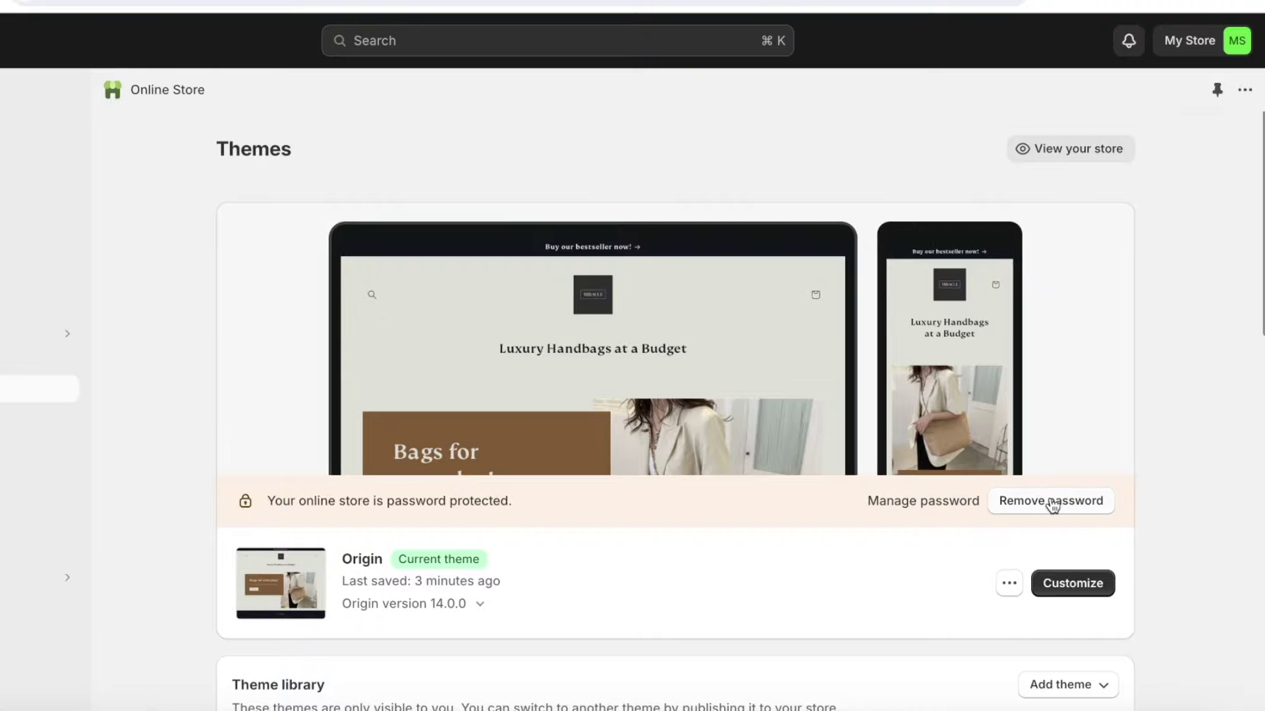
click(1150, 501)
scroll(876, 331, down, 3)
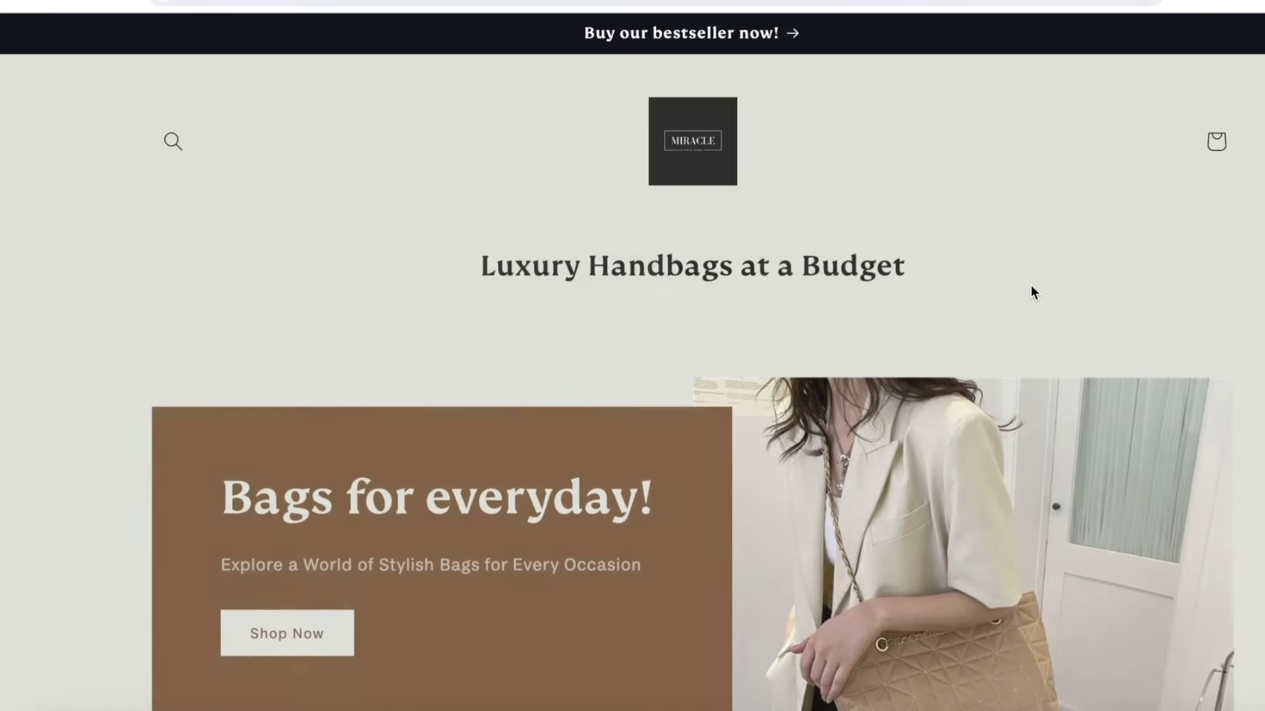
scroll(1030, 285, down, 2)
scroll(1026, 283, down, 2)
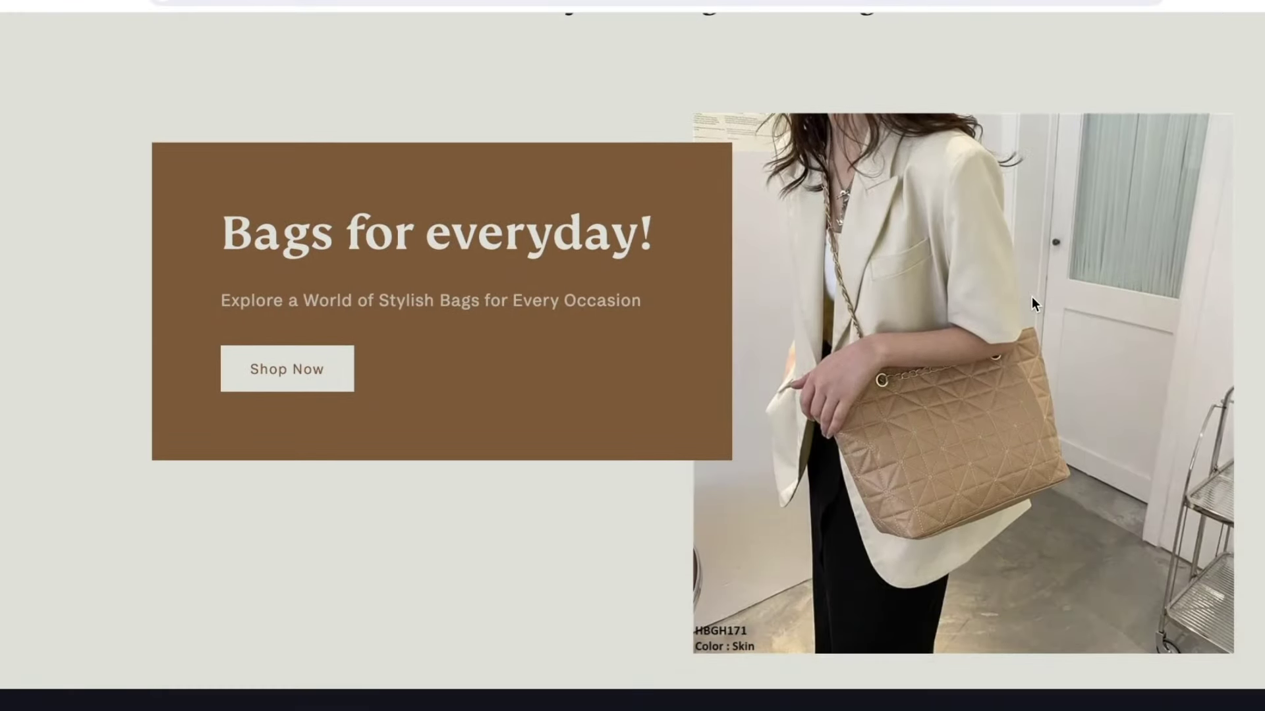